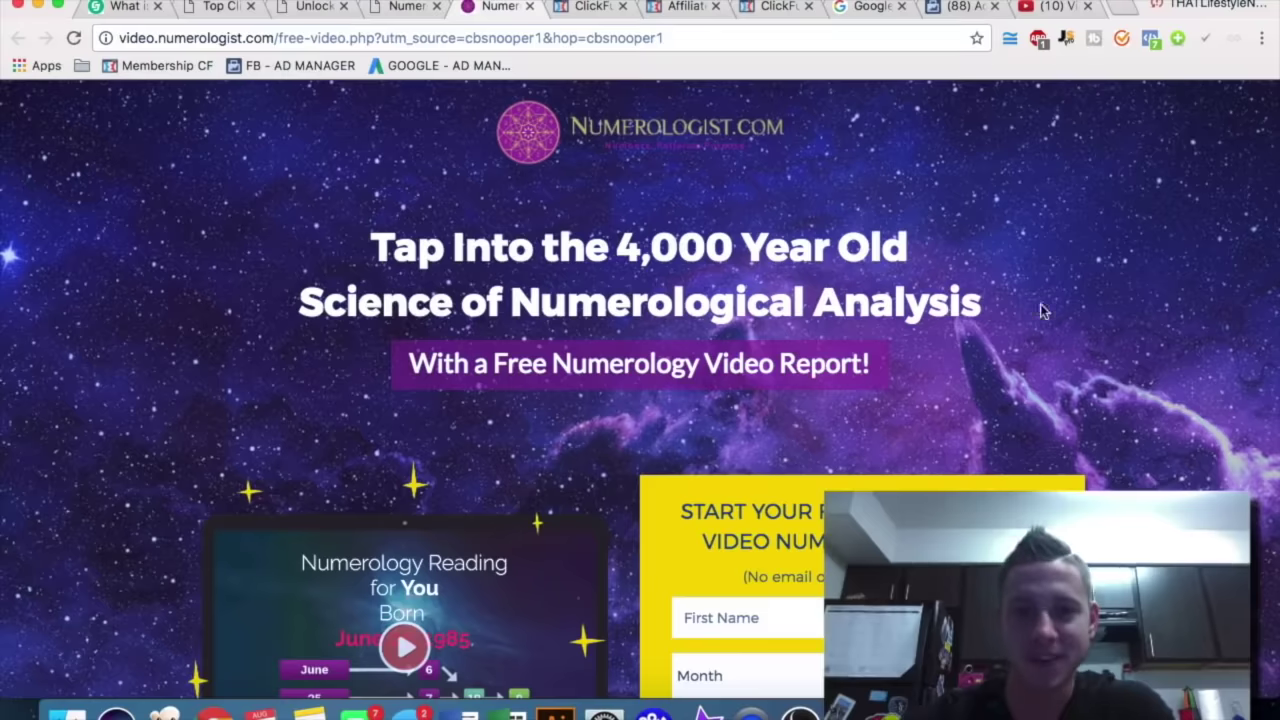
Examine the Numerologist.com free video report landing page, from the sign-up form through the testimonials to the 3 Keys of Life section.
{"action": "scroll", "coordinate": [1129, 320], "scroll_direction": "down", "scroll_amount": 2}
{"action": "scroll", "coordinate": [1129, 320], "scroll_direction": "down", "scroll_amount": 5}
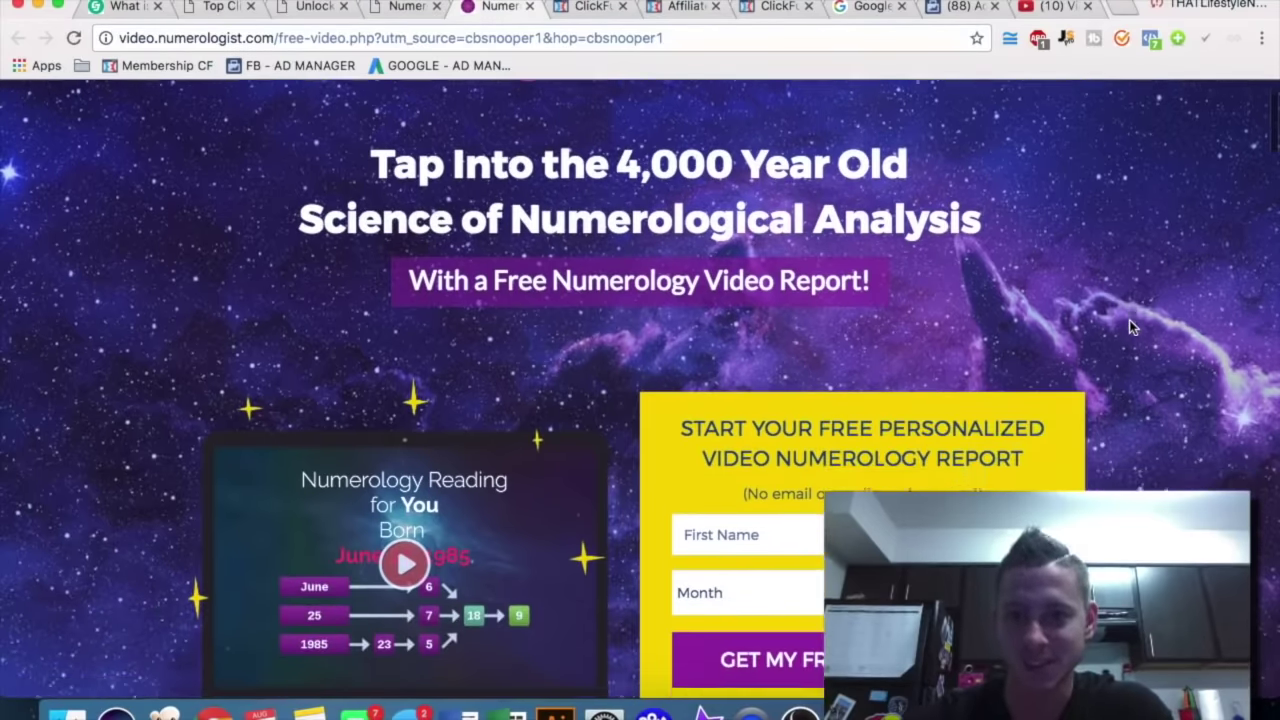
{"action": "scroll", "coordinate": [1129, 320], "scroll_direction": "down", "scroll_amount": 6}
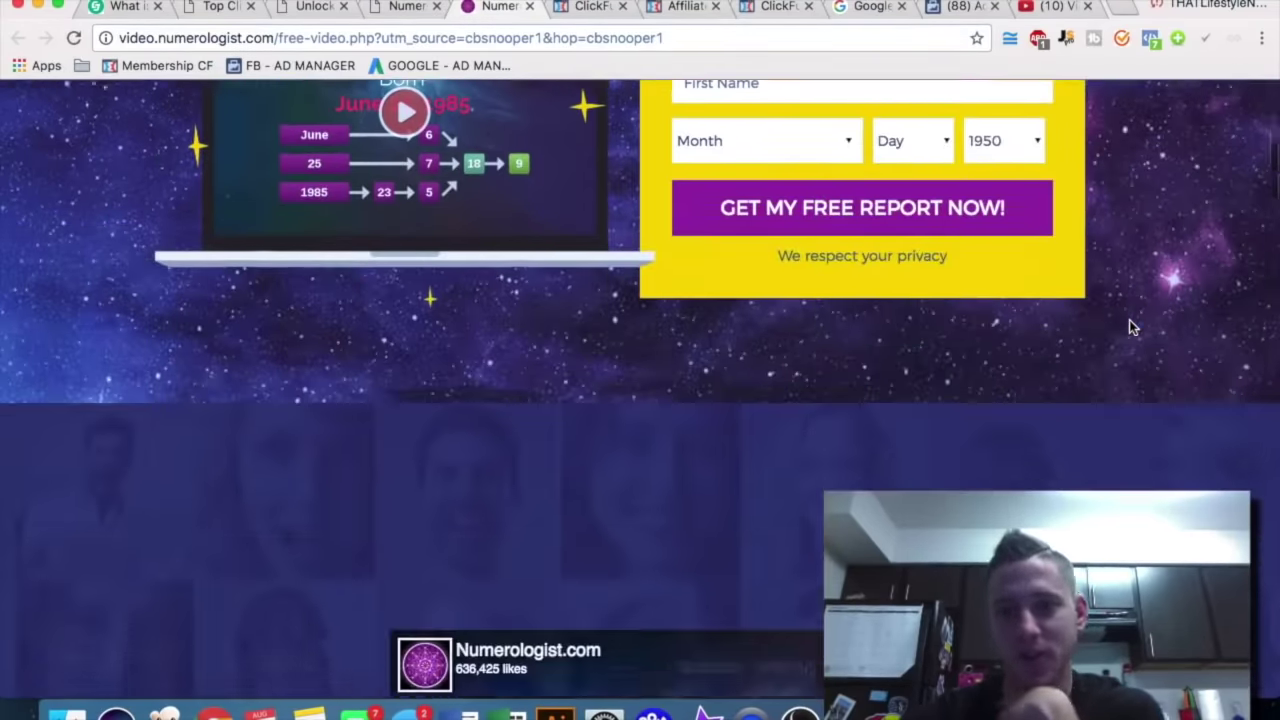
{"action": "scroll", "coordinate": [1129, 320], "scroll_direction": "up", "scroll_amount": 1}
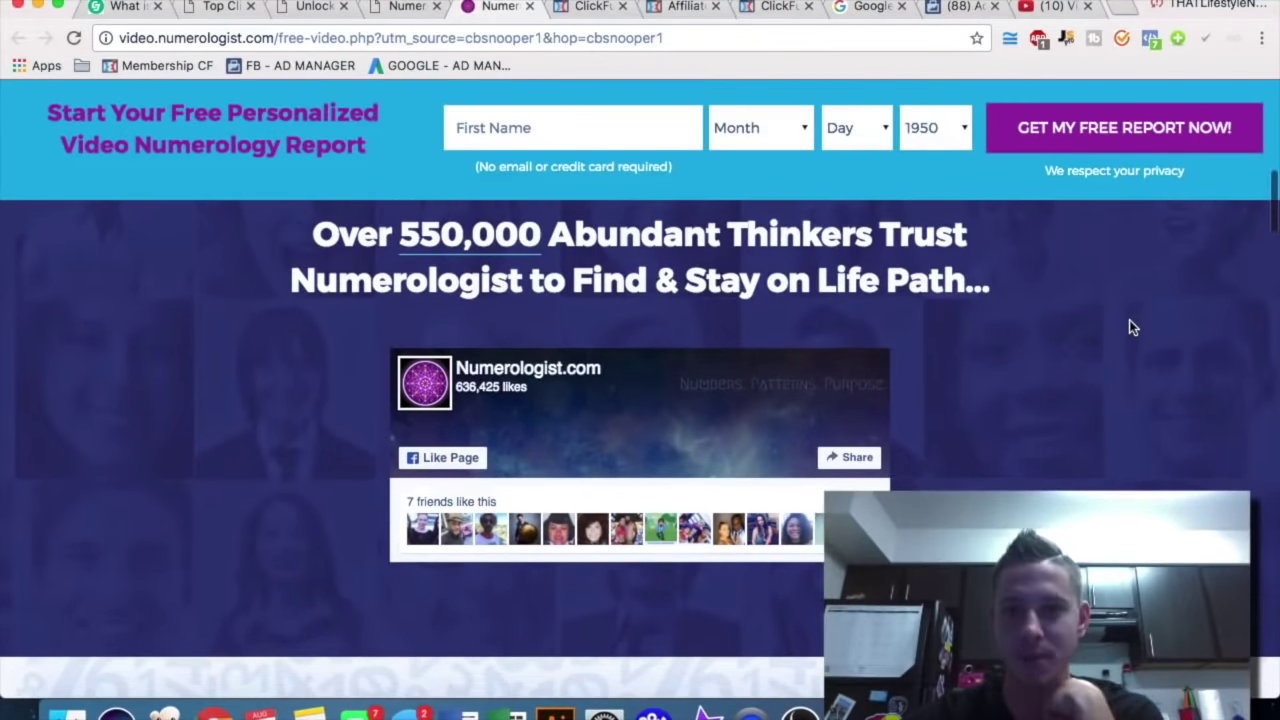
{"action": "scroll", "coordinate": [1130, 327], "scroll_direction": "down", "scroll_amount": 10}
{"action": "scroll", "coordinate": [1131, 327], "scroll_direction": "down", "scroll_amount": 15}
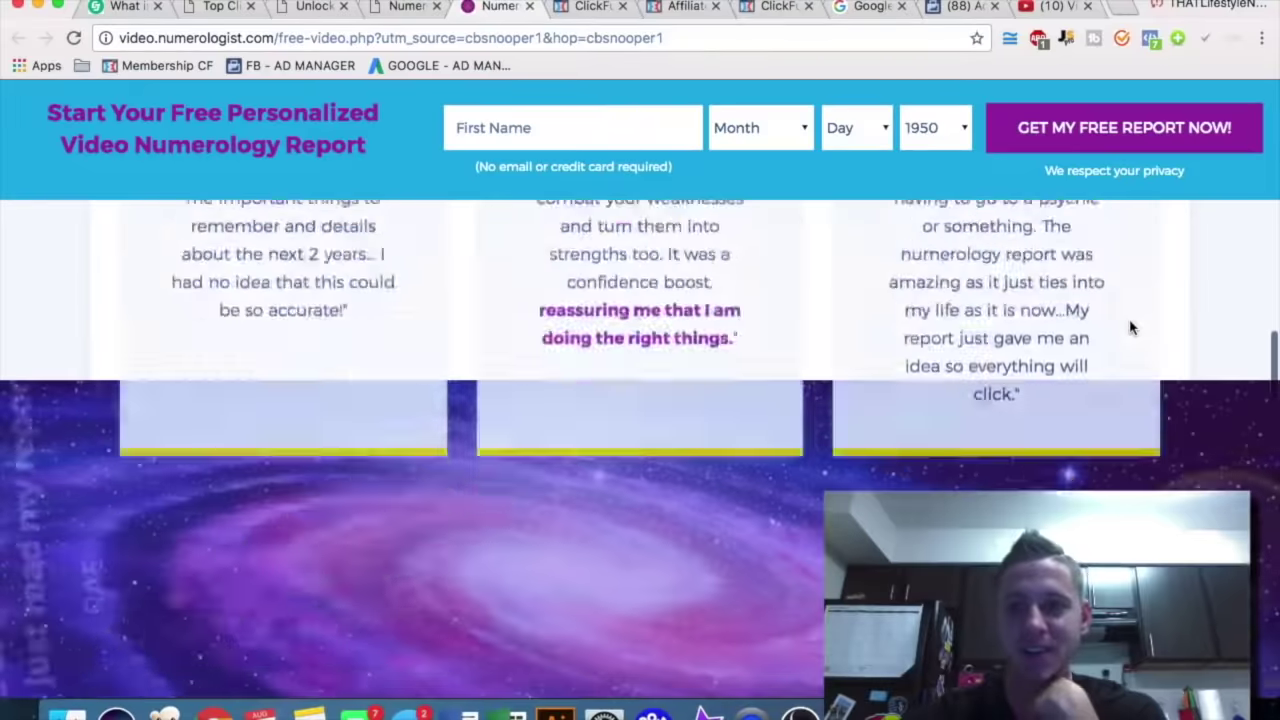
{"action": "scroll", "coordinate": [1129, 327], "scroll_direction": "down", "scroll_amount": 5}
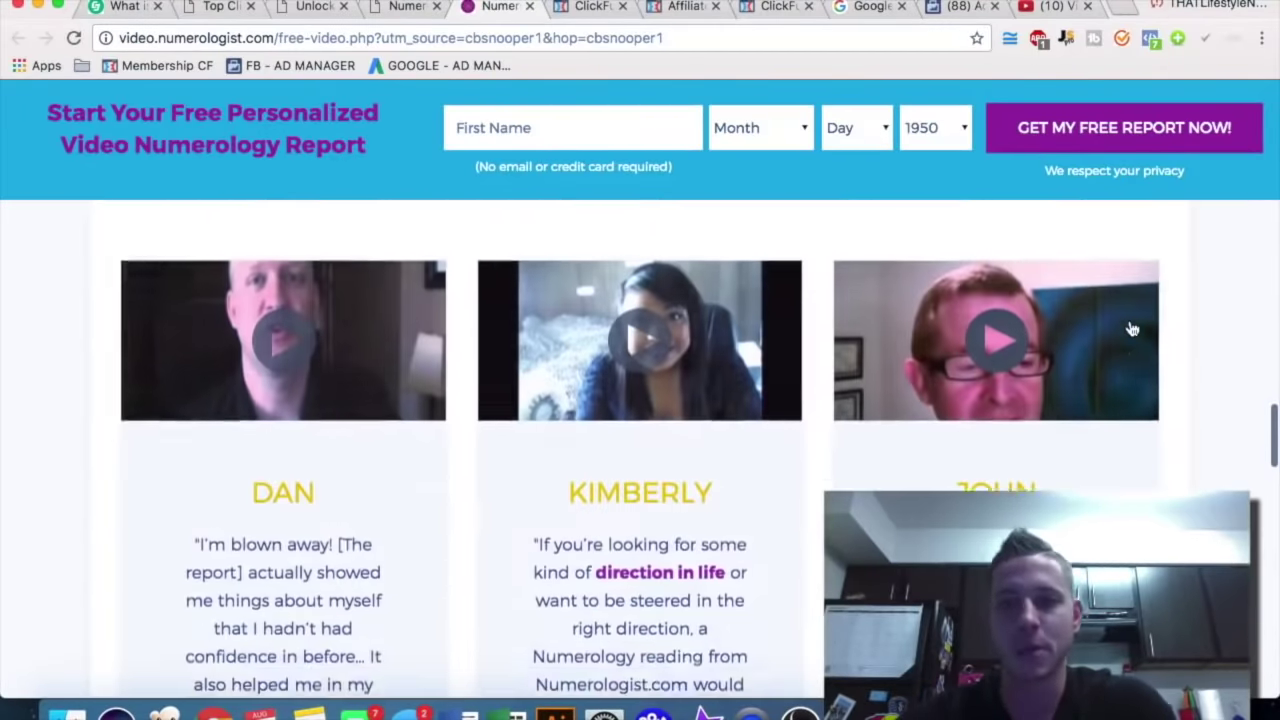
{"action": "scroll", "coordinate": [440, 457], "scroll_direction": "down", "scroll_amount": 8}
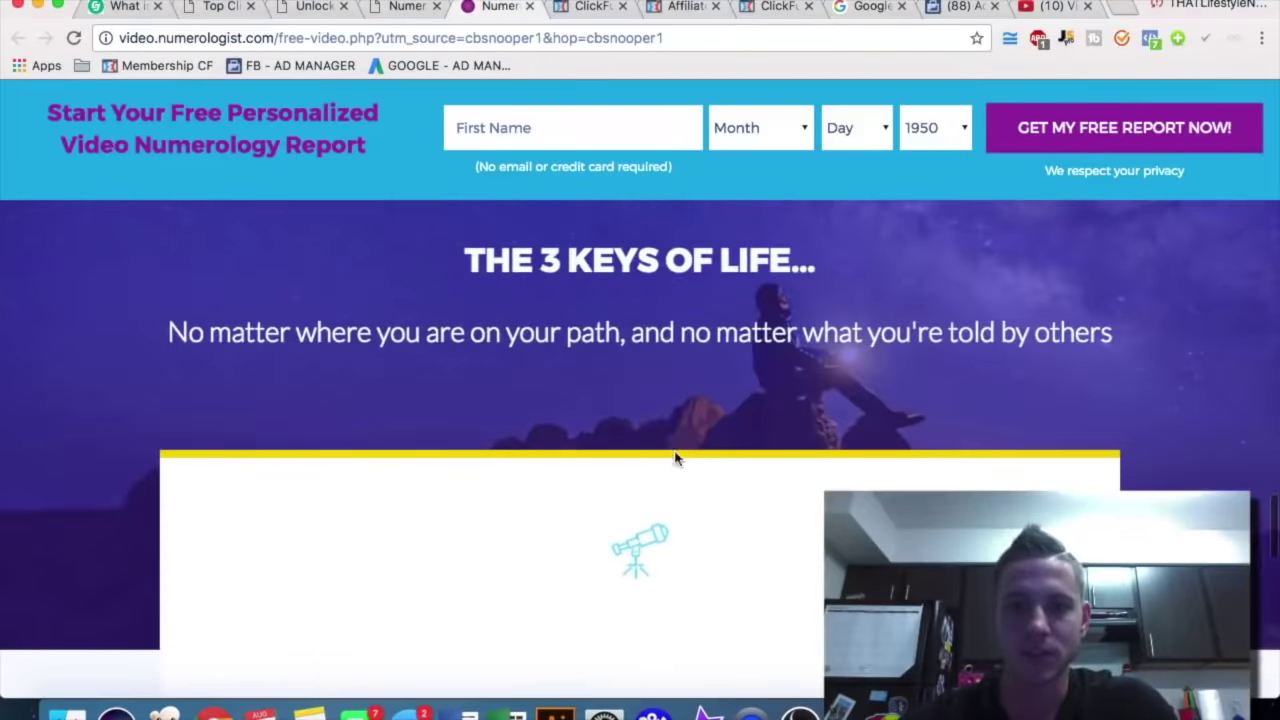
{"action": "scroll", "coordinate": [731, 417], "scroll_direction": "down", "scroll_amount": 5}
{"action": "scroll", "coordinate": [731, 417], "scroll_direction": "down", "scroll_amount": 5}
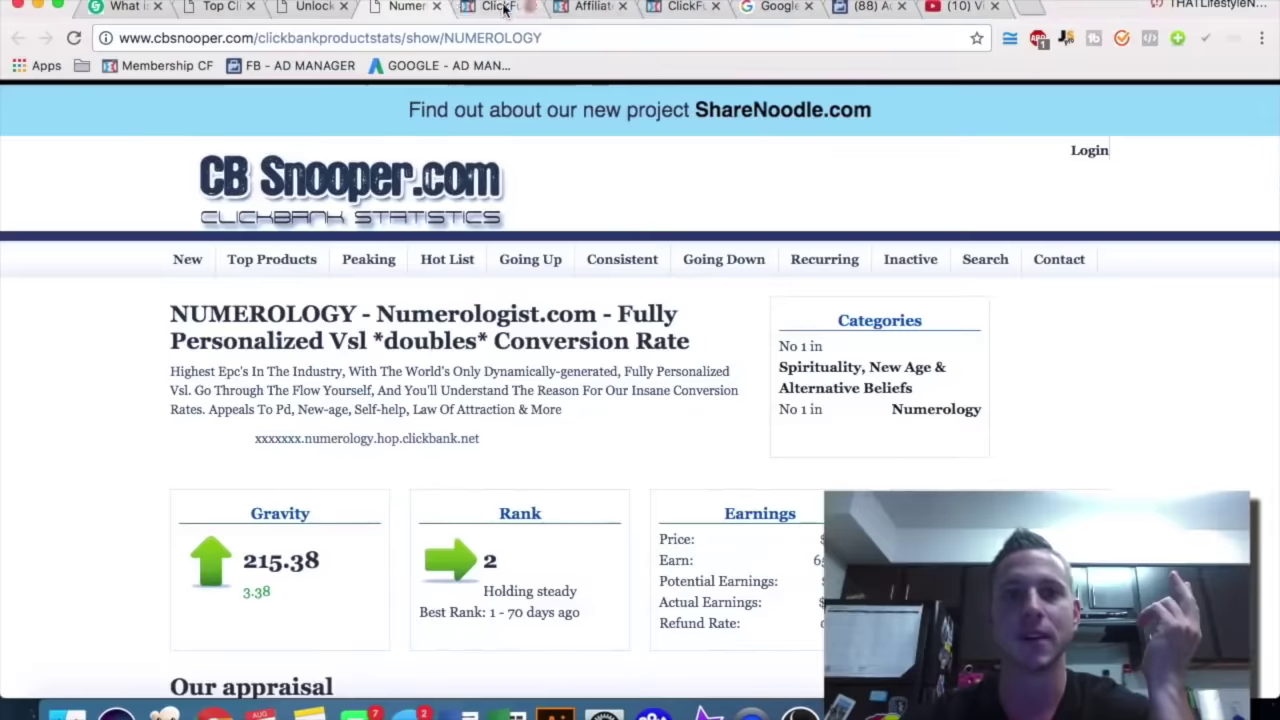
Close the Numerologist landing page, the CB Snooper NUMEROLOGY stats page and the Unlock product page, keeping the Top Clickbank Products list open.
{"action": "left_click", "coordinate": [529, 6]}
{"action": "left_click", "coordinate": [437, 7]}
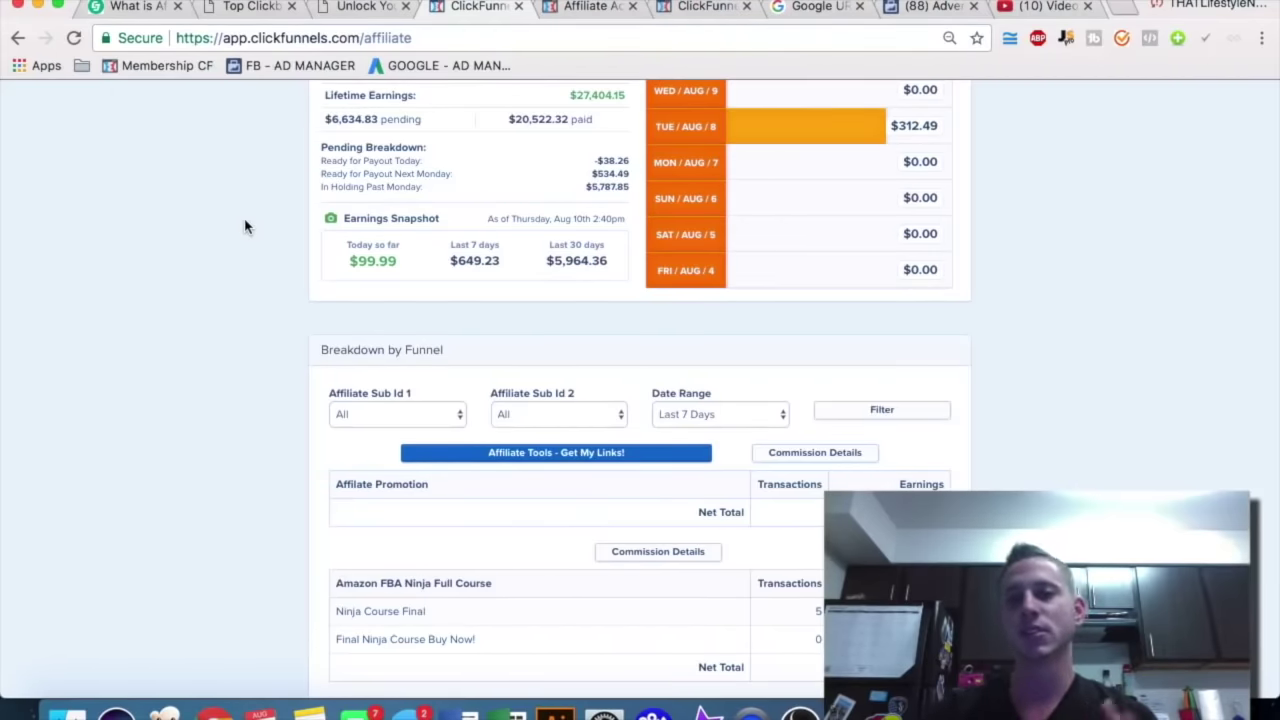
{"action": "left_click", "coordinate": [228, 8]}
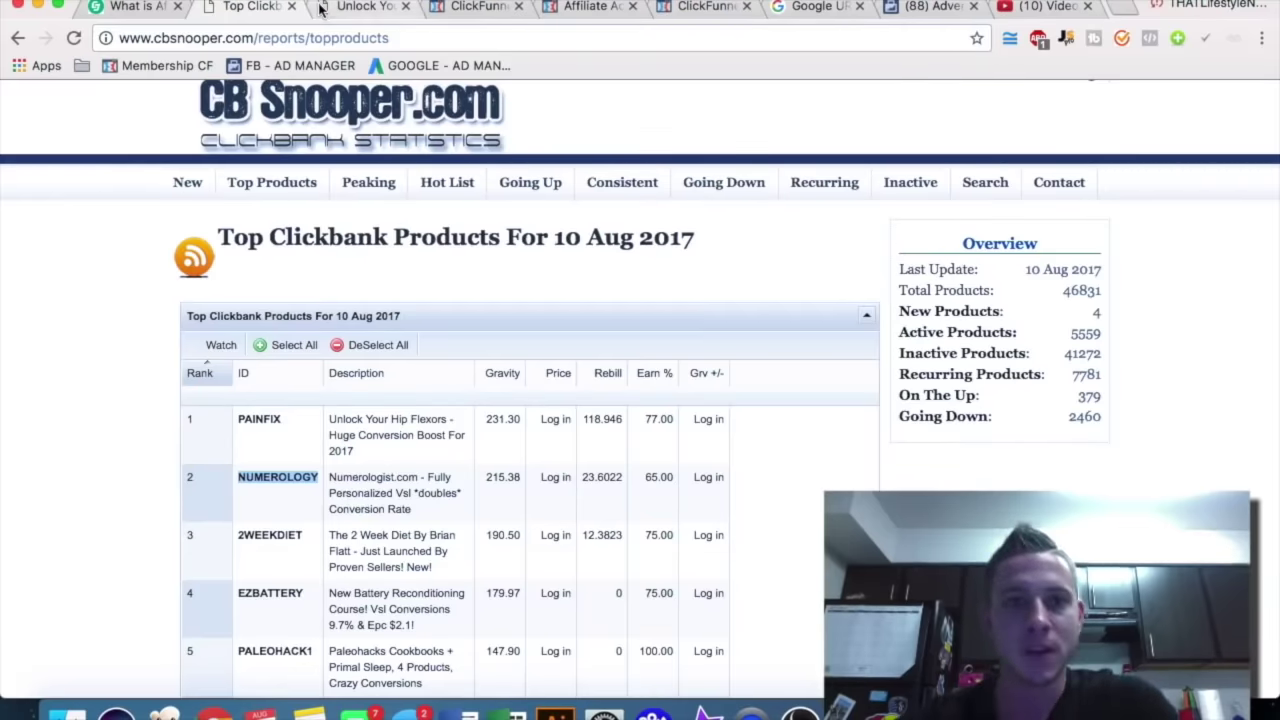
{"action": "left_click", "coordinate": [403, 6]}
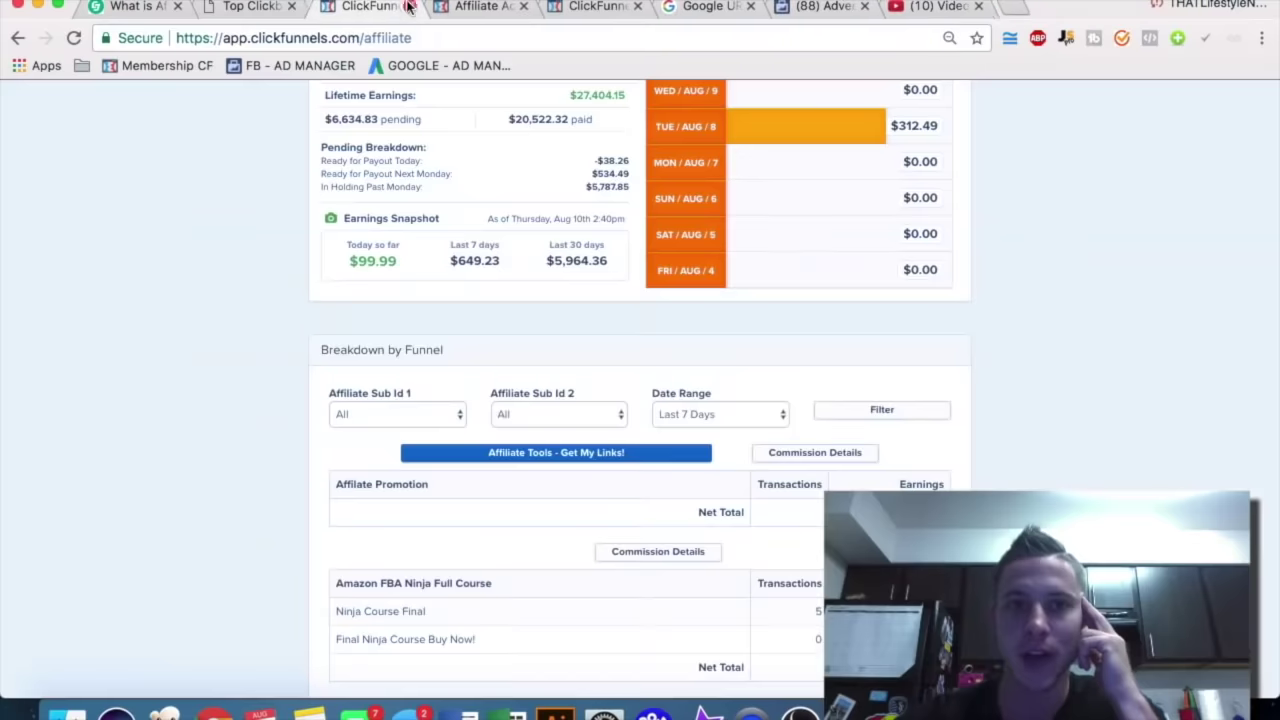
{"action": "left_click", "coordinate": [405, 6]}
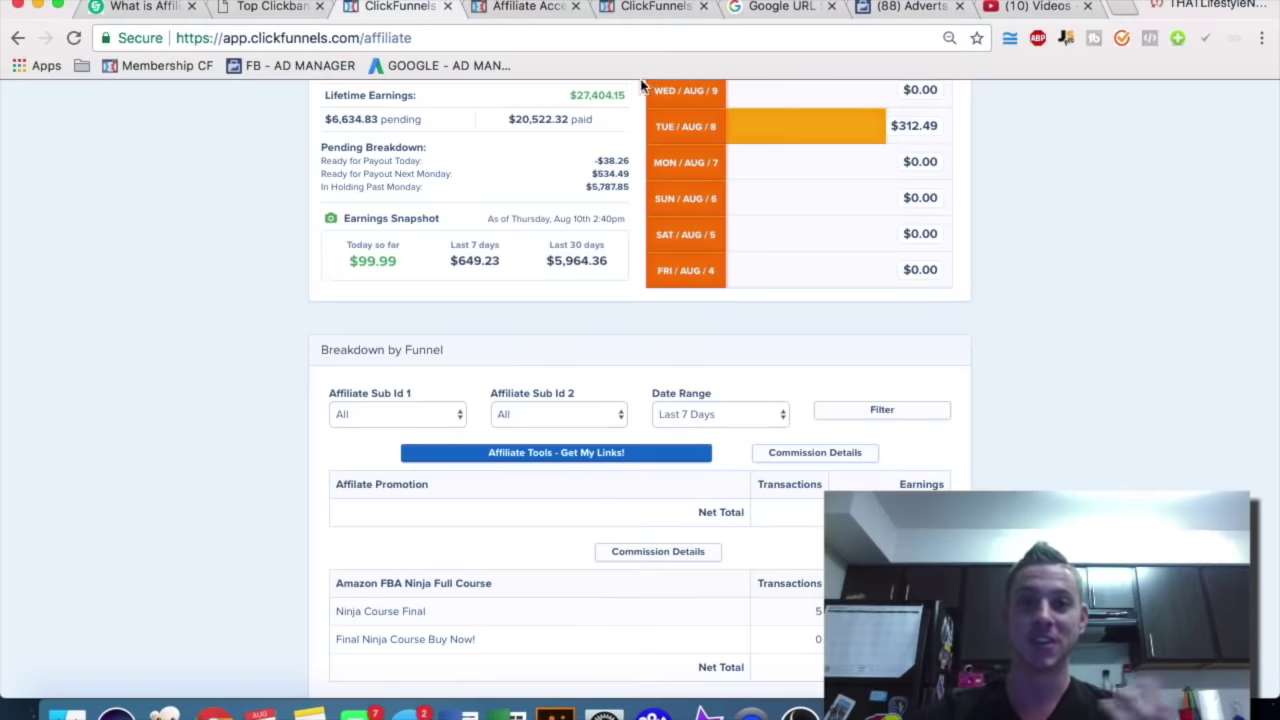
Examine the Amazon FBA Ninja affiliate sign-up form, including its contact, payment preference and tax fields.
{"action": "left_click", "coordinate": [523, 12]}
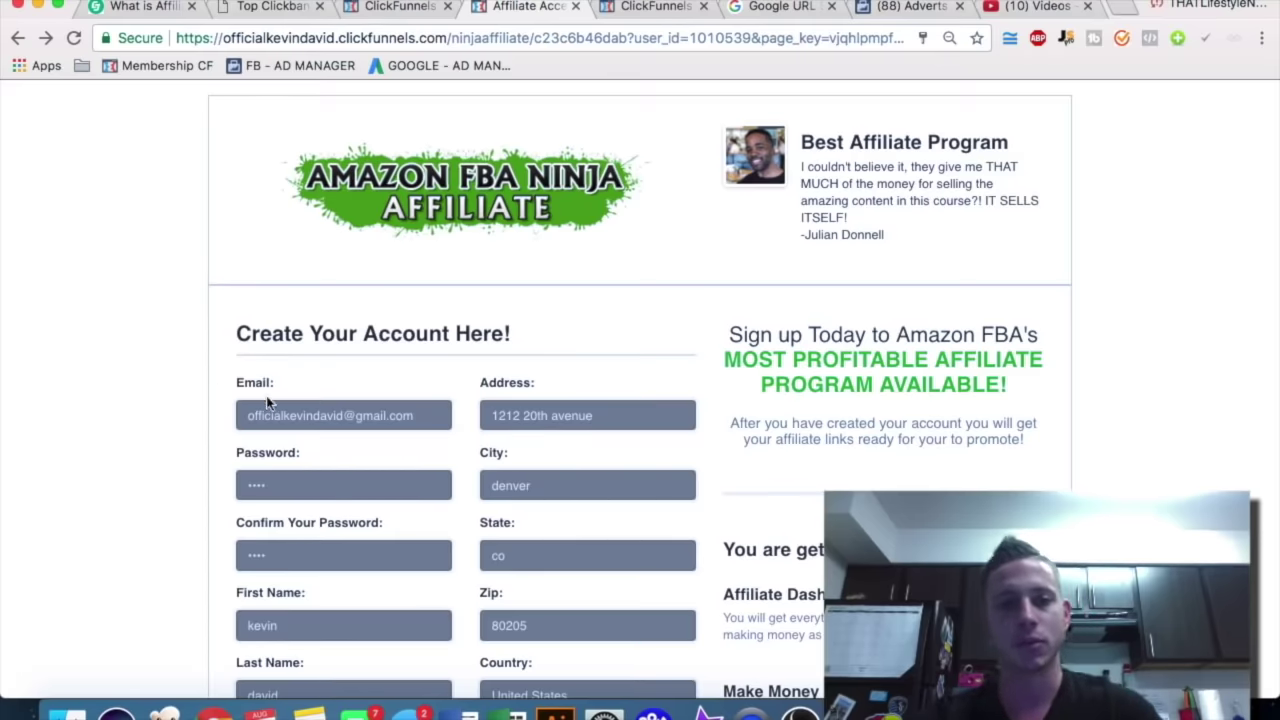
{"action": "scroll", "coordinate": [158, 406], "scroll_direction": "down", "scroll_amount": 1}
{"action": "scroll", "coordinate": [158, 406], "scroll_direction": "down", "scroll_amount": 5}
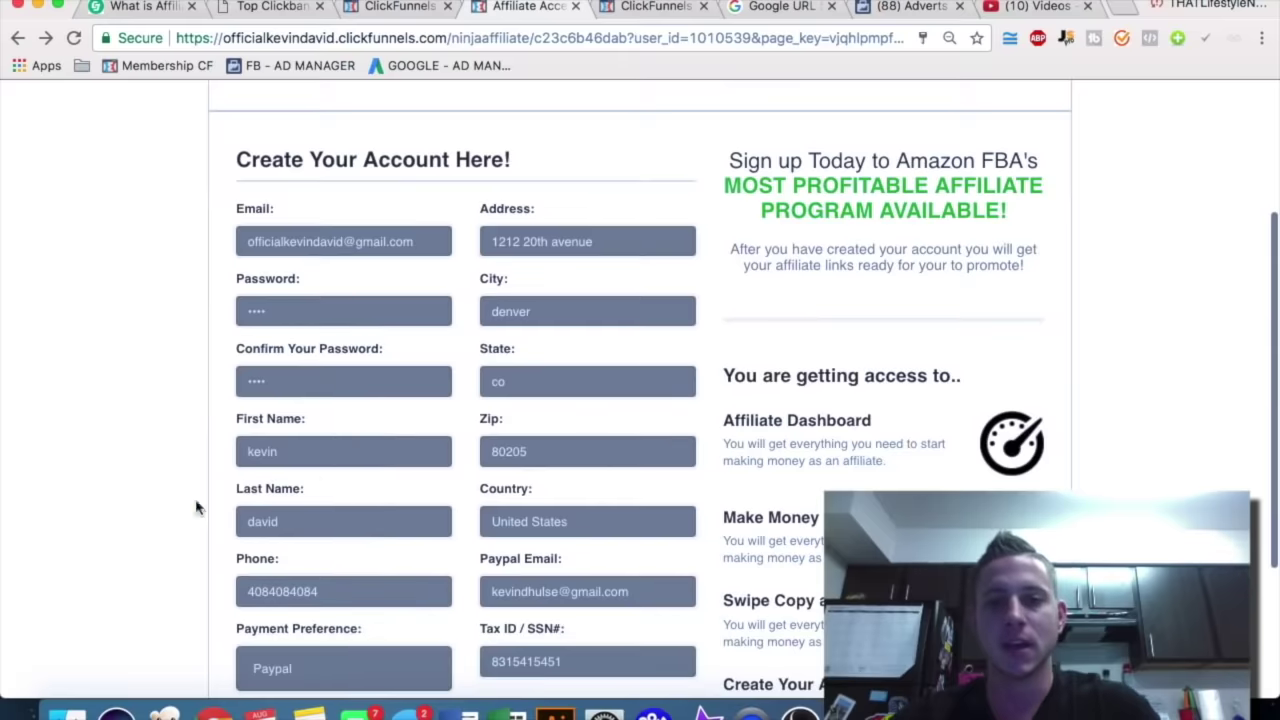
{"action": "scroll", "coordinate": [138, 468], "scroll_direction": "down", "scroll_amount": 3}
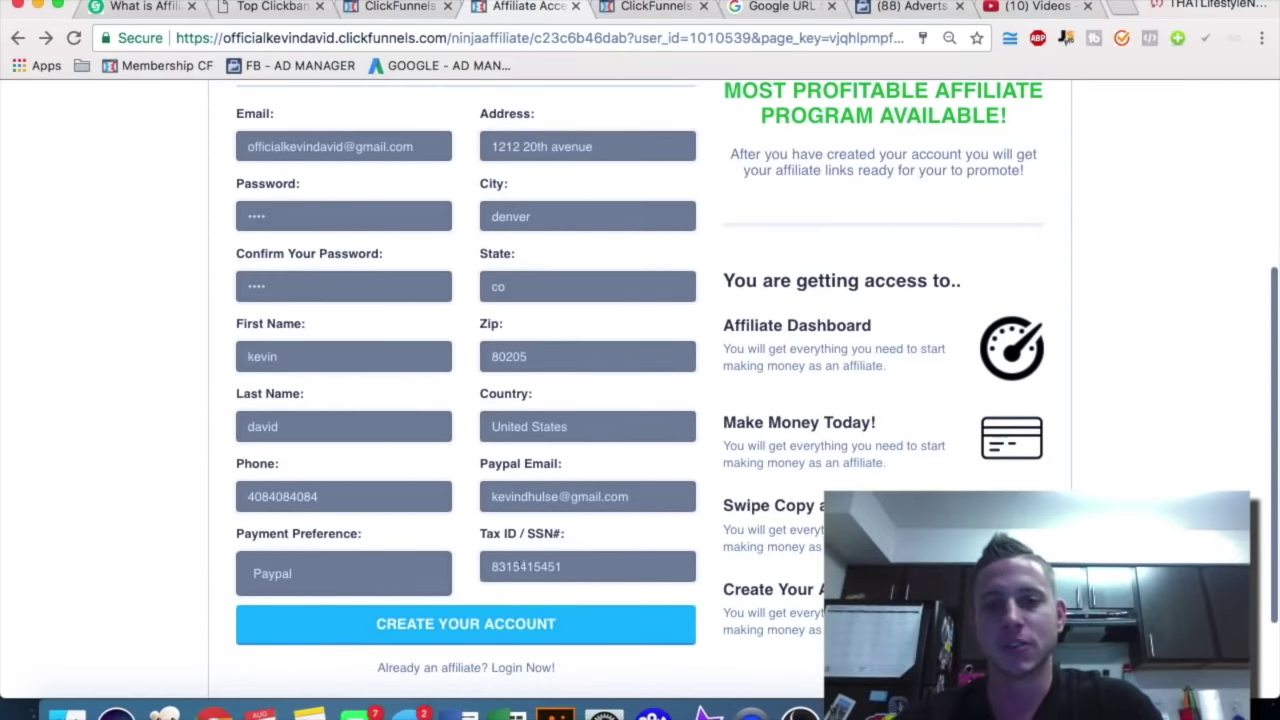
{"action": "key", "text": "Tab"}
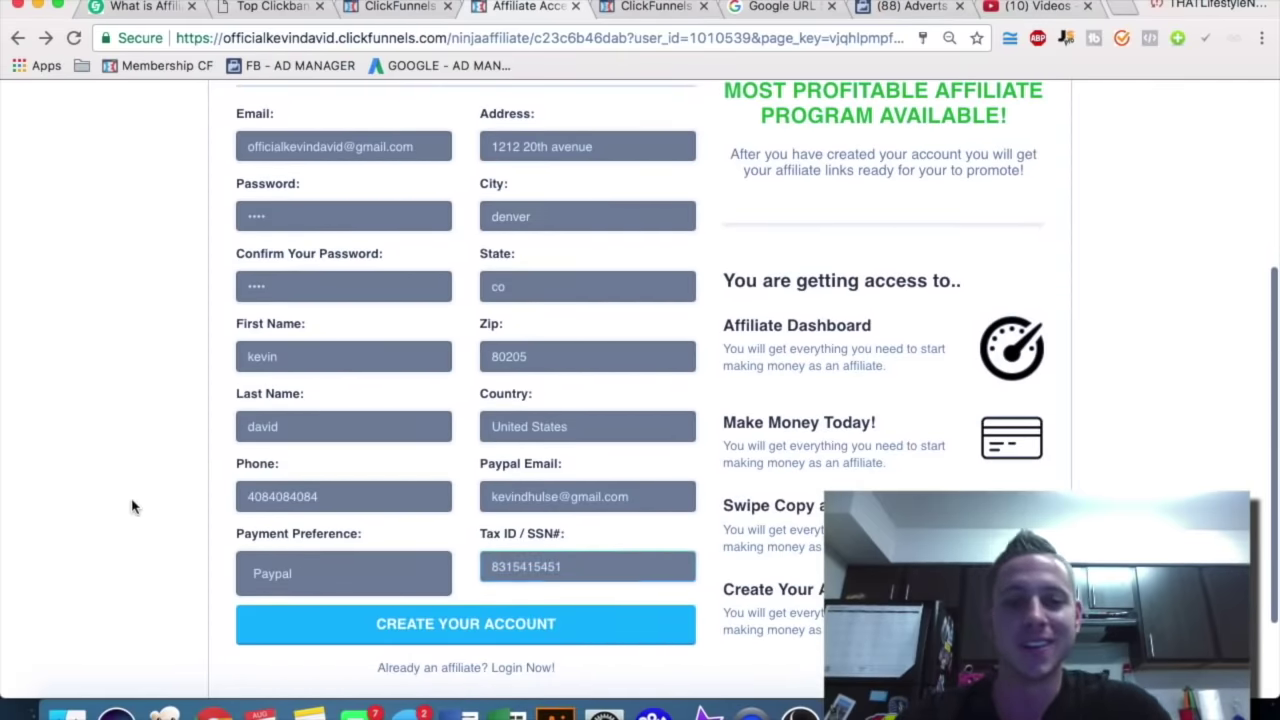
{"action": "left_click", "coordinate": [131, 507]}
{"action": "scroll", "coordinate": [131, 507], "scroll_direction": "up", "scroll_amount": 1}
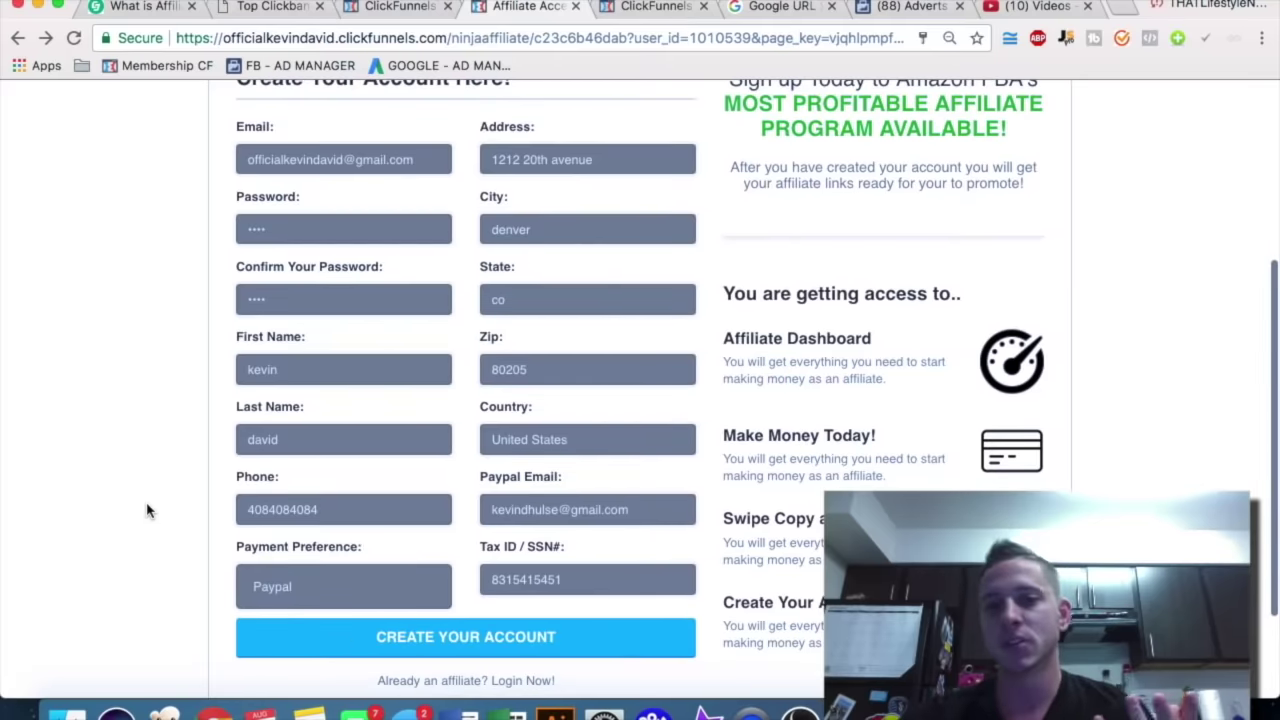
Examine the new affiliate account's ClickFunnels dashboard, including the earnings summary and the Breakdown by Funnel section.
{"action": "left_click", "coordinate": [628, 16]}
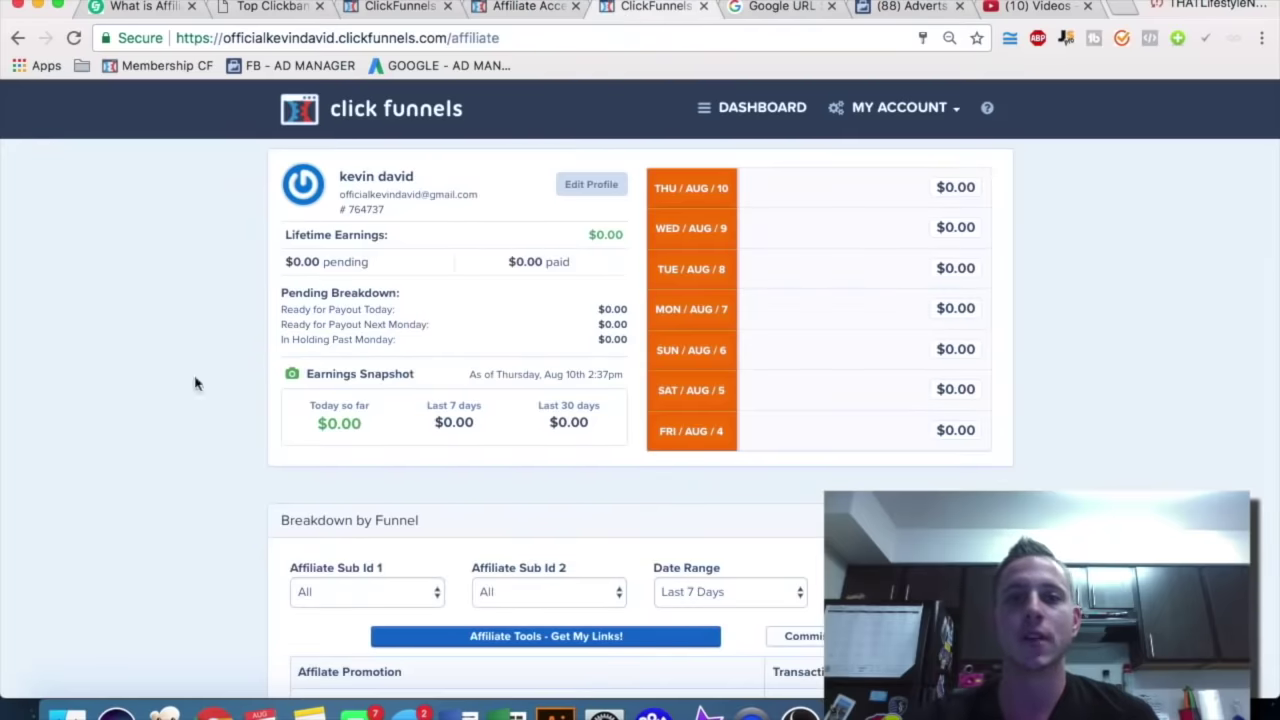
{"action": "scroll", "coordinate": [209, 280], "scroll_direction": "down", "scroll_amount": 2}
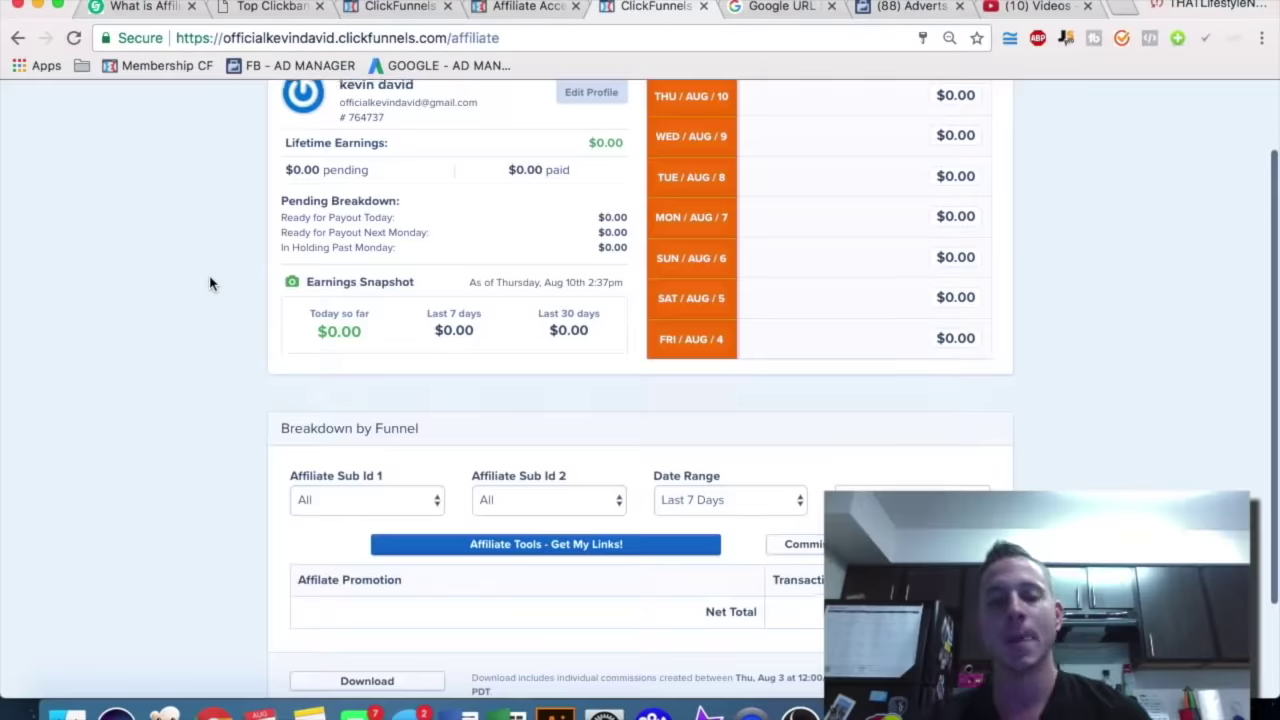
{"action": "scroll", "coordinate": [209, 283], "scroll_direction": "up", "scroll_amount": 2}
{"action": "scroll", "coordinate": [209, 283], "scroll_direction": "down", "scroll_amount": 4}
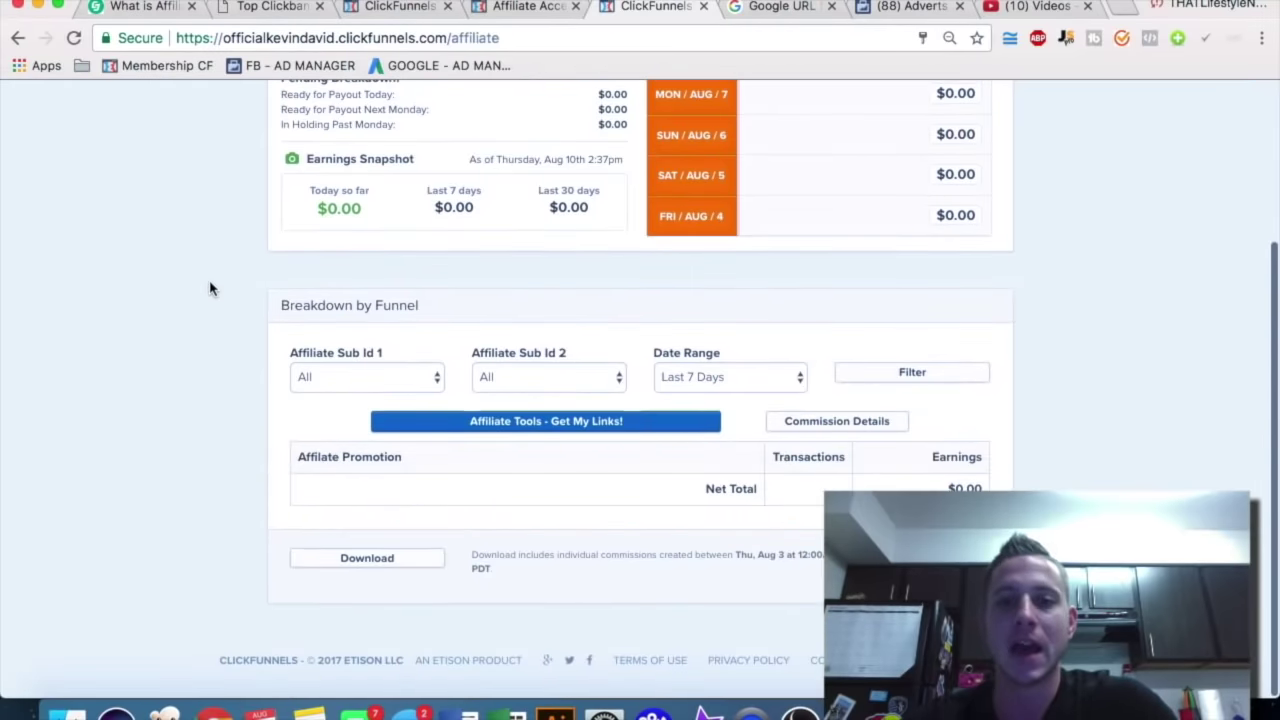
{"action": "scroll", "coordinate": [209, 288], "scroll_direction": "up", "scroll_amount": 4}
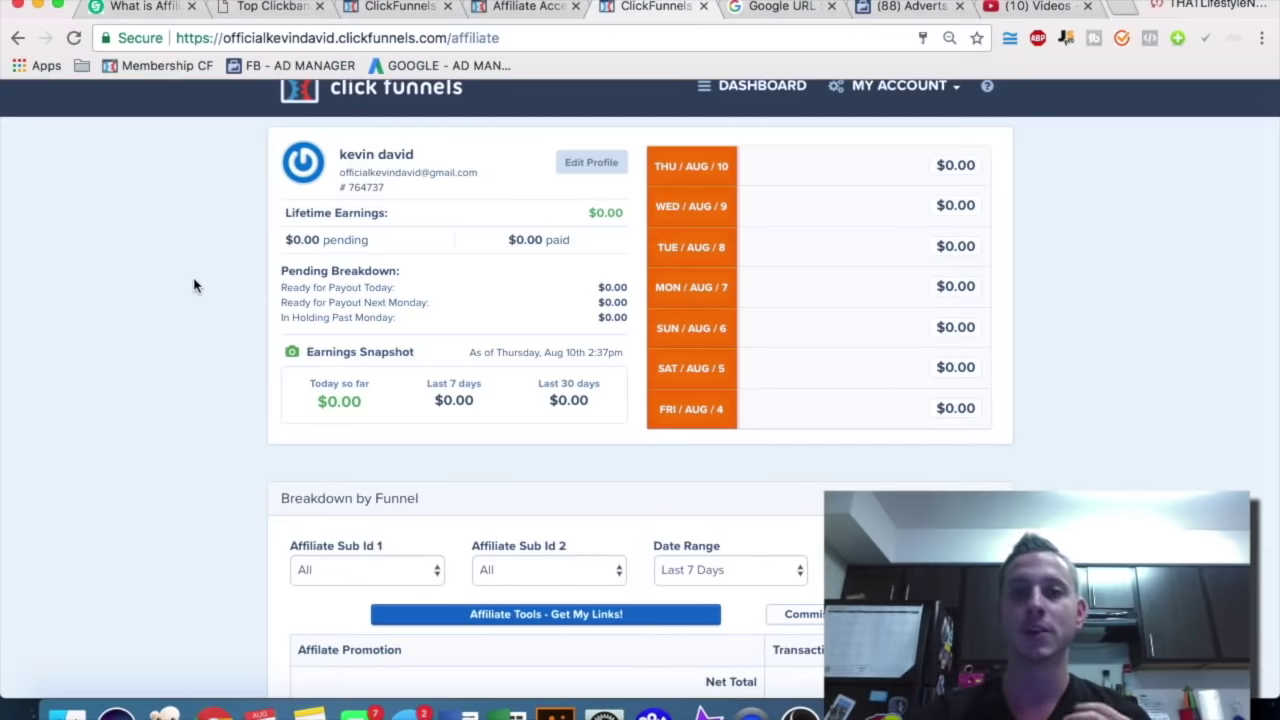
{"action": "scroll", "coordinate": [151, 387], "scroll_direction": "down", "scroll_amount": 1}
{"action": "scroll", "coordinate": [151, 387], "scroll_direction": "down", "scroll_amount": 3}
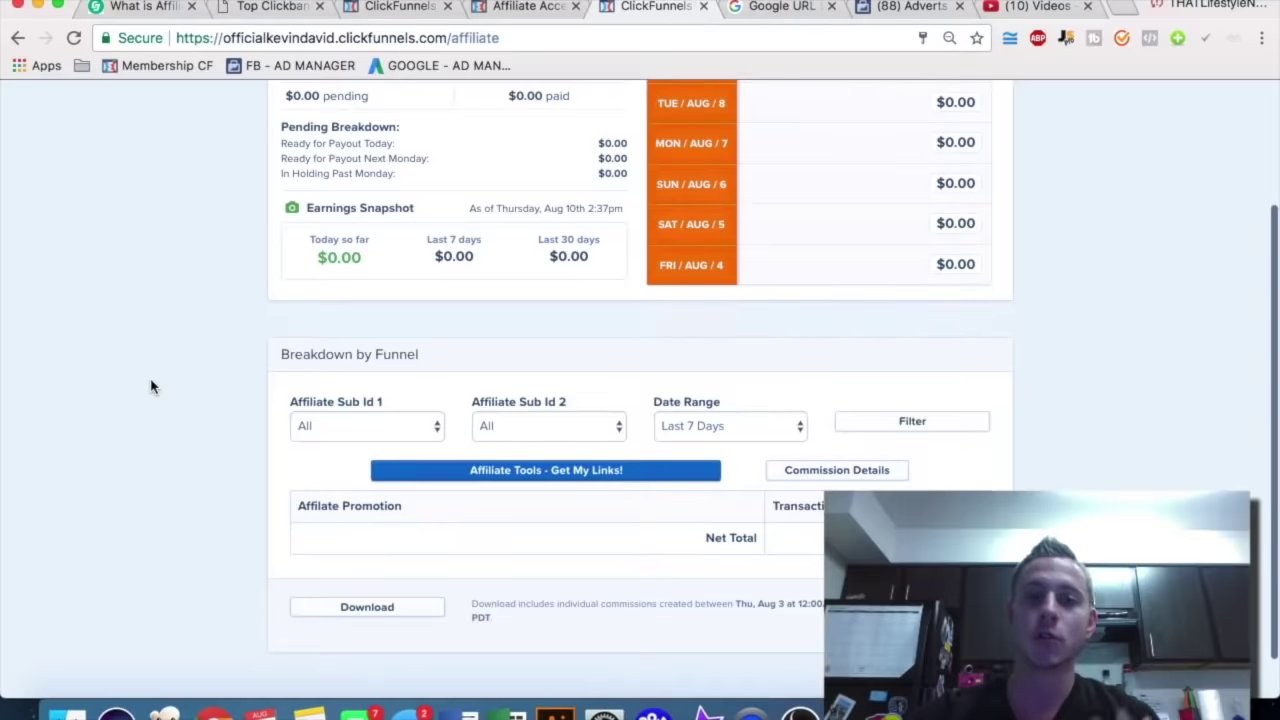
Open the affiliate tools page for getting links and read the three-step instructions down to the custom affiliate link builder.
{"action": "left_click", "coordinate": [552, 470]}
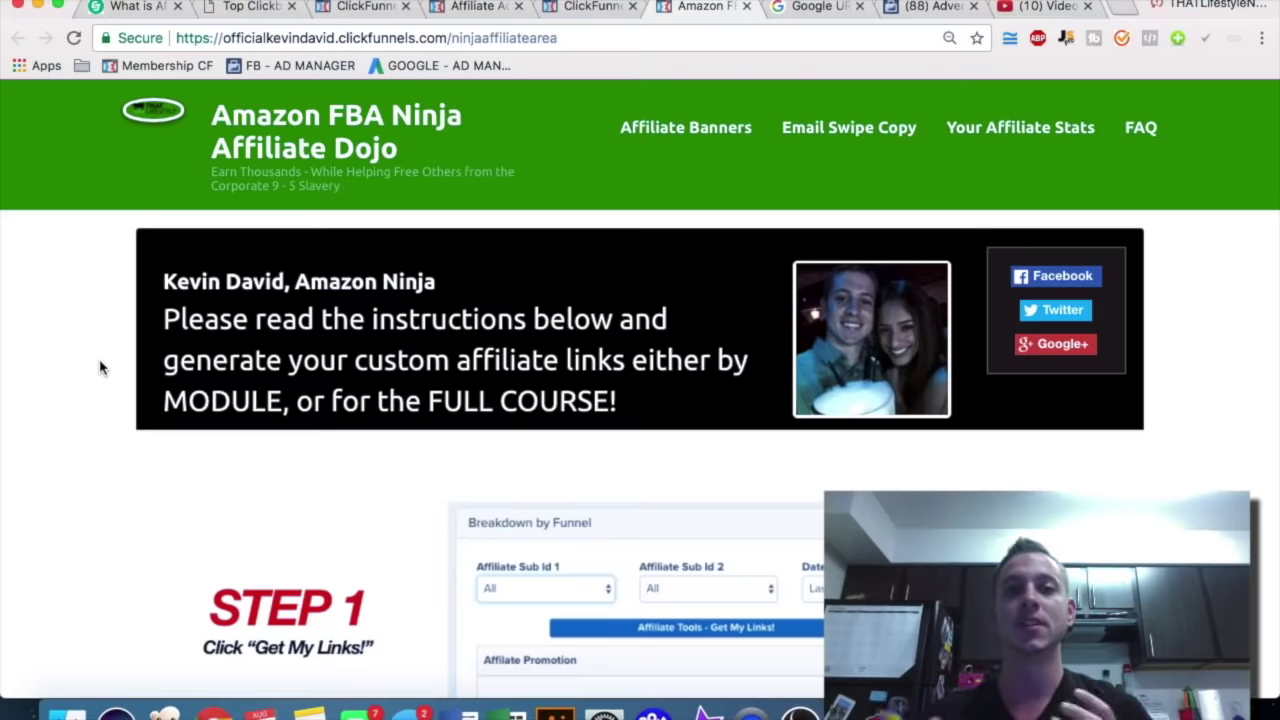
{"action": "scroll", "coordinate": [100, 368], "scroll_direction": "down", "scroll_amount": 6}
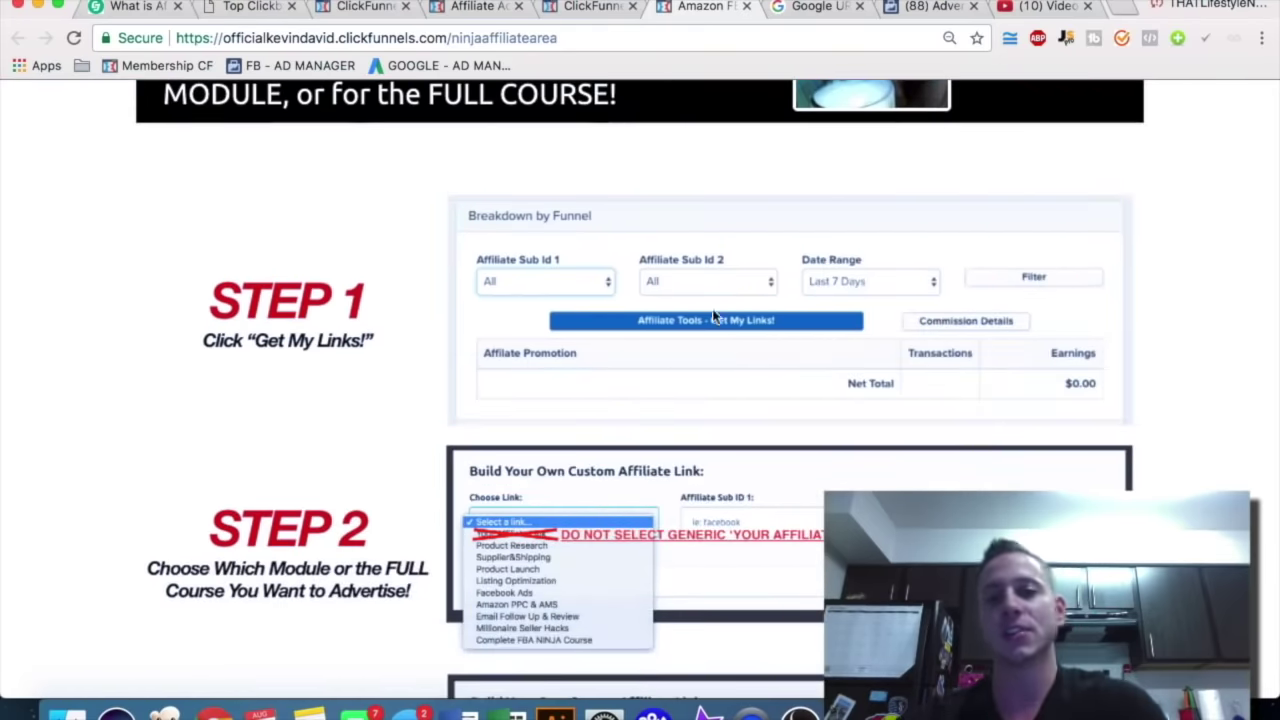
{"action": "scroll", "coordinate": [117, 305], "scroll_direction": "down", "scroll_amount": 2}
{"action": "scroll", "coordinate": [117, 305], "scroll_direction": "down", "scroll_amount": 1}
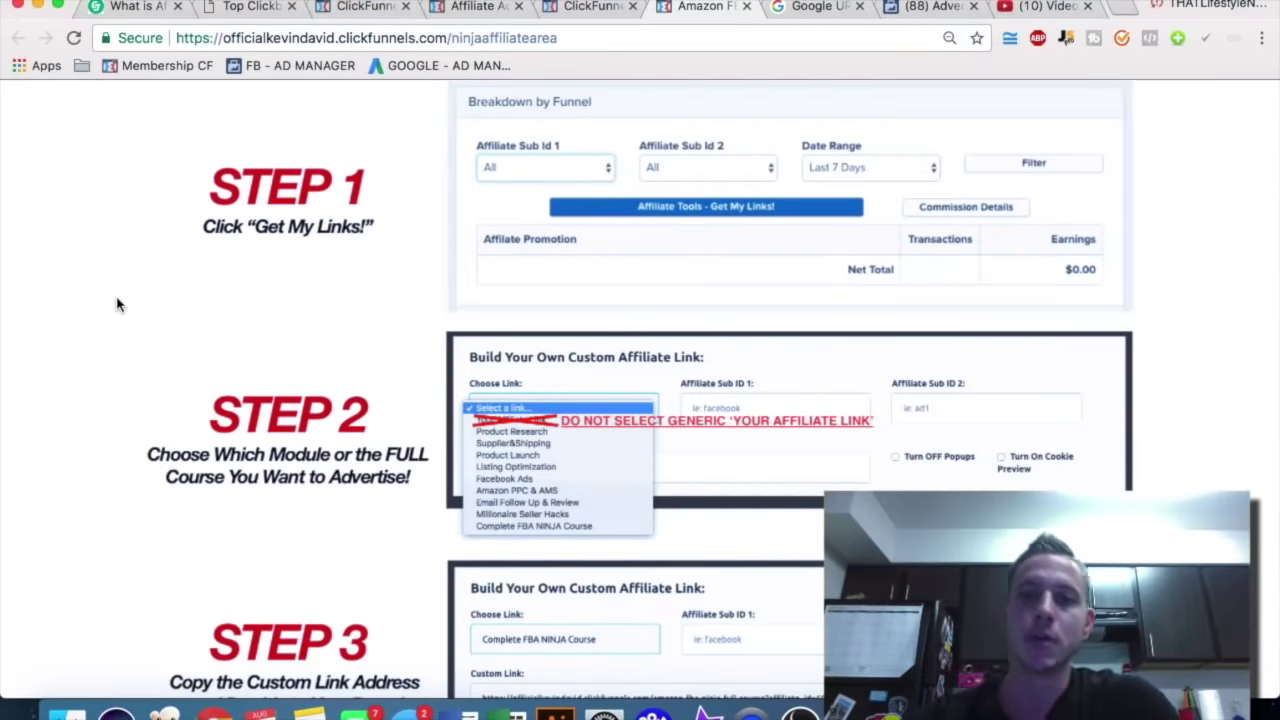
{"action": "scroll", "coordinate": [117, 305], "scroll_direction": "down", "scroll_amount": 2}
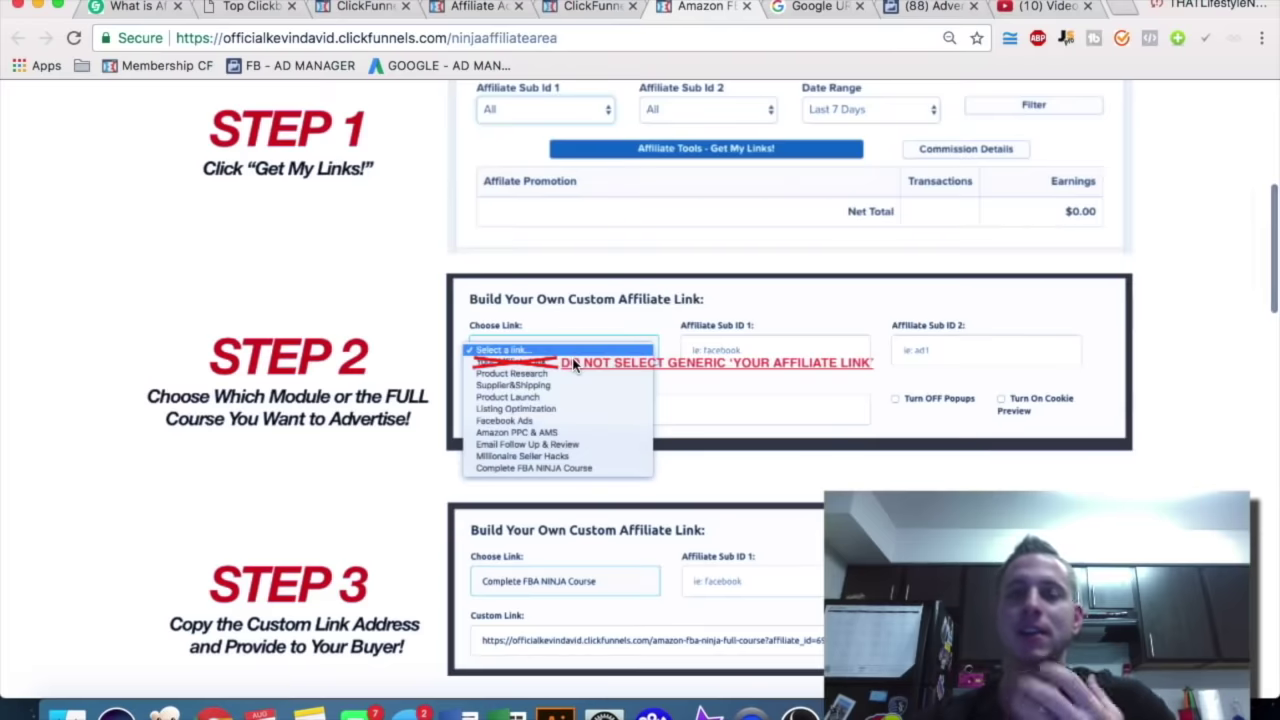
{"action": "scroll", "coordinate": [573, 365], "scroll_direction": "down", "scroll_amount": 1}
{"action": "scroll", "coordinate": [573, 365], "scroll_direction": "down", "scroll_amount": 4}
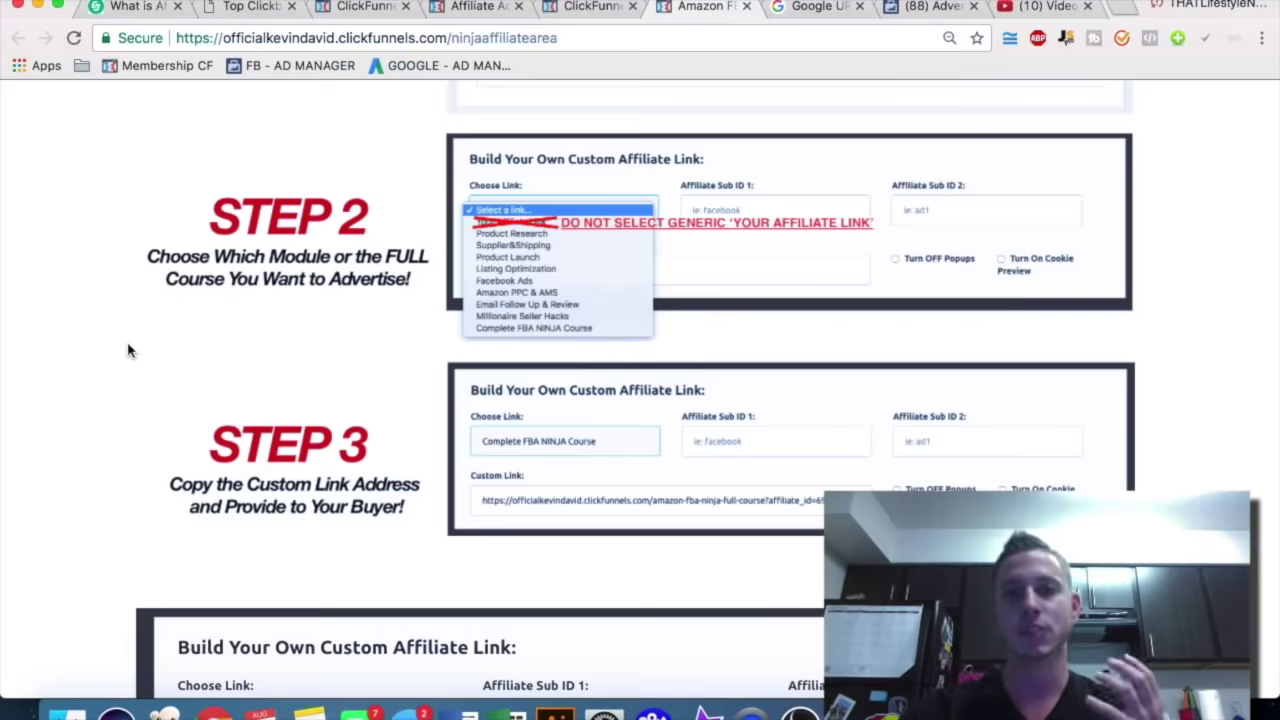
{"action": "scroll", "coordinate": [105, 342], "scroll_direction": "down", "scroll_amount": 2}
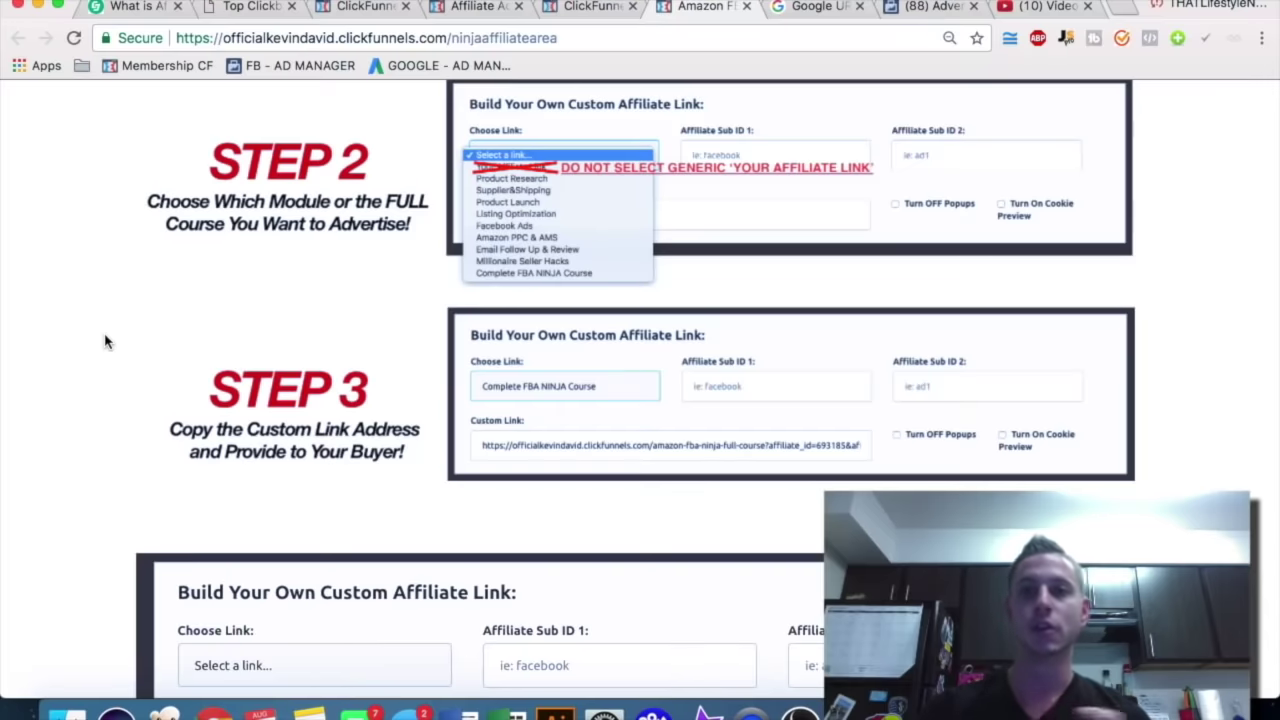
{"action": "scroll", "coordinate": [105, 342], "scroll_direction": "down", "scroll_amount": 5}
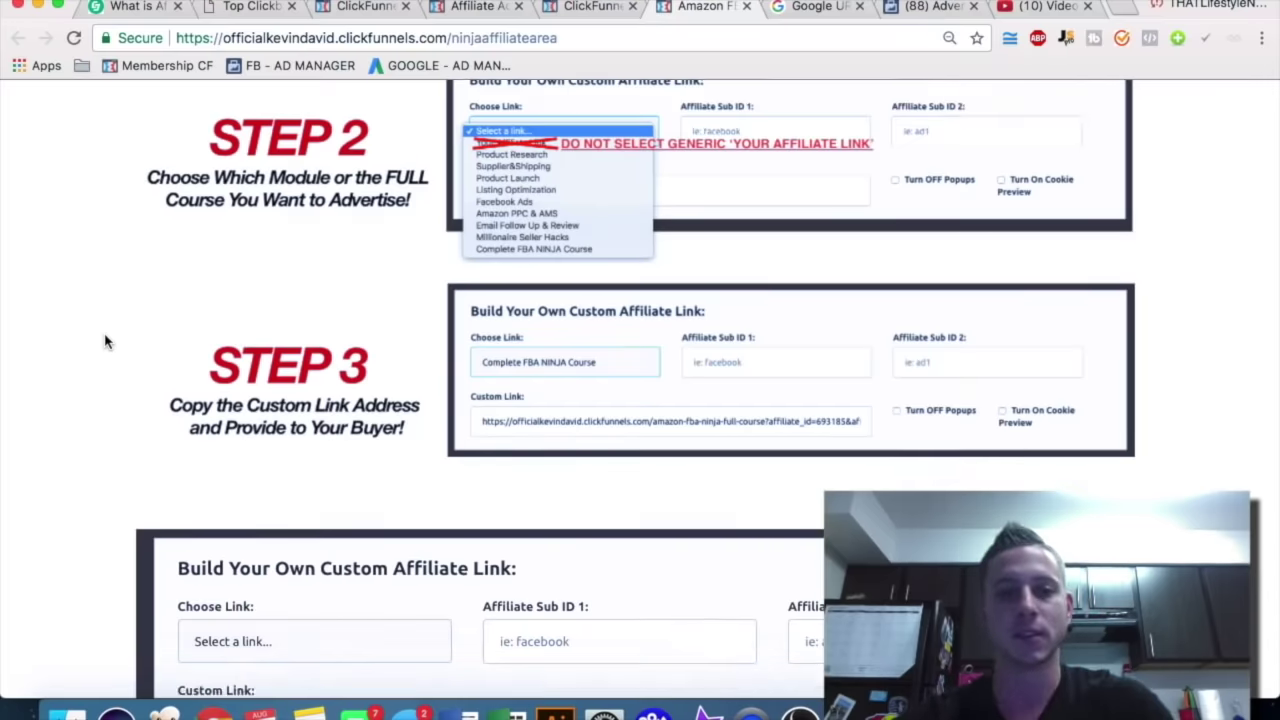
Try Ninja Webinar, Complete FBA NINJA Course and Ninja Webinar again as the target of the custom affiliate link.
{"action": "left_click", "coordinate": [300, 345]}
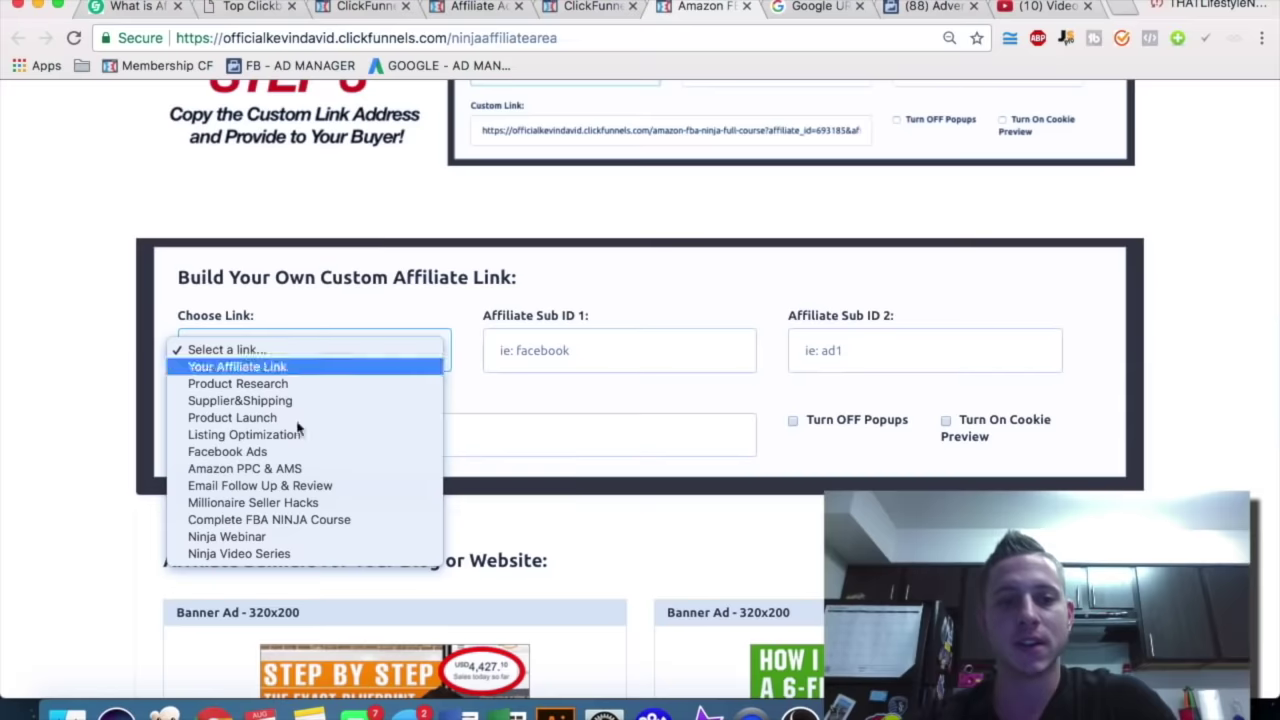
{"action": "left_click", "coordinate": [289, 536]}
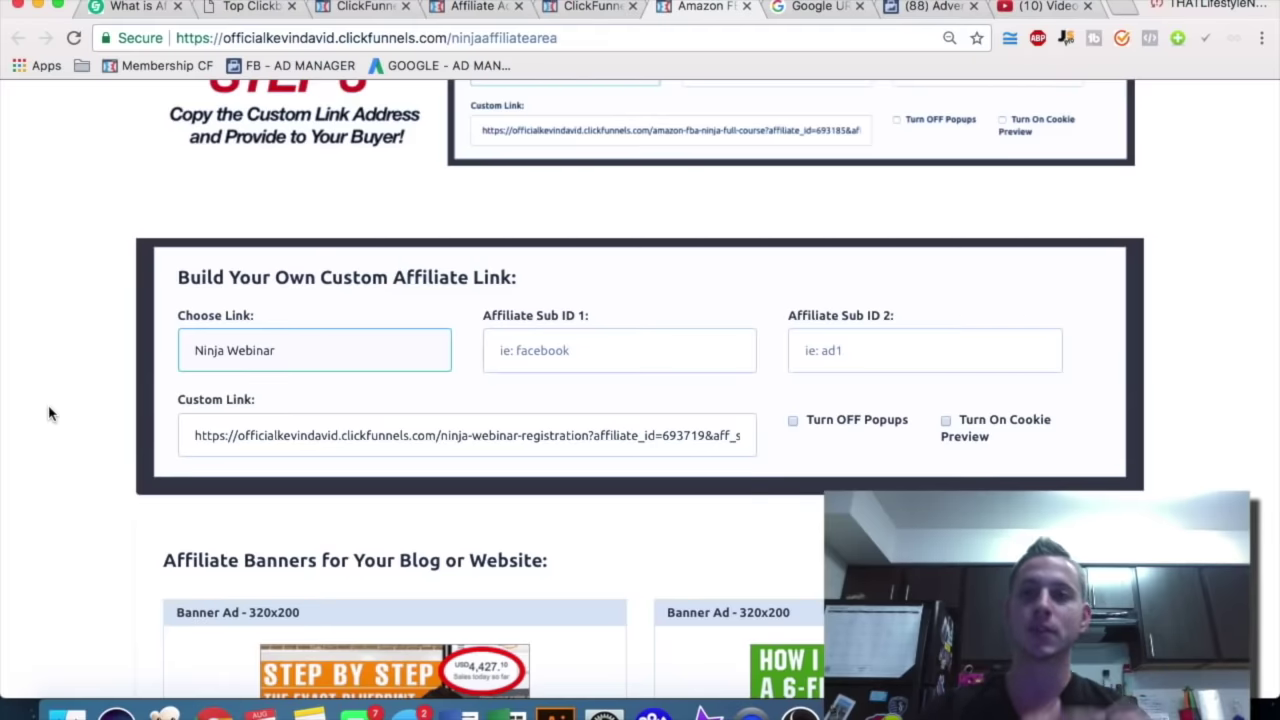
{"action": "left_click", "coordinate": [249, 354]}
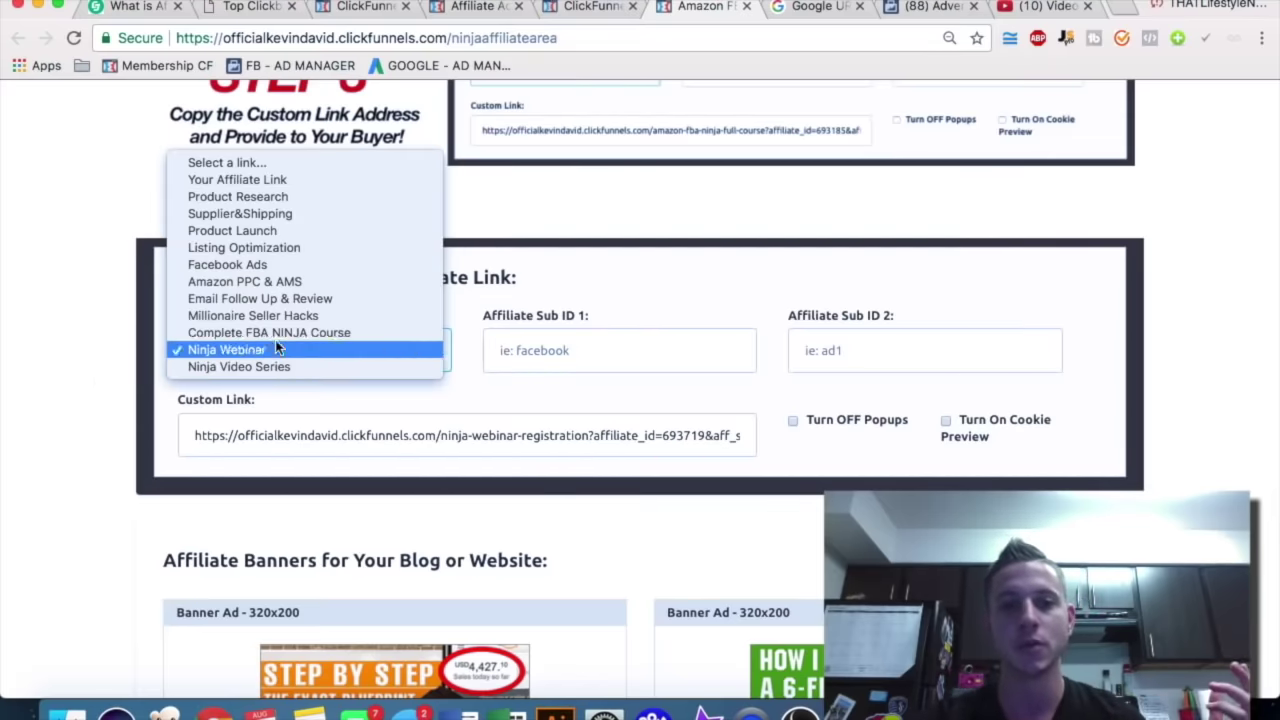
{"action": "left_click", "coordinate": [284, 341]}
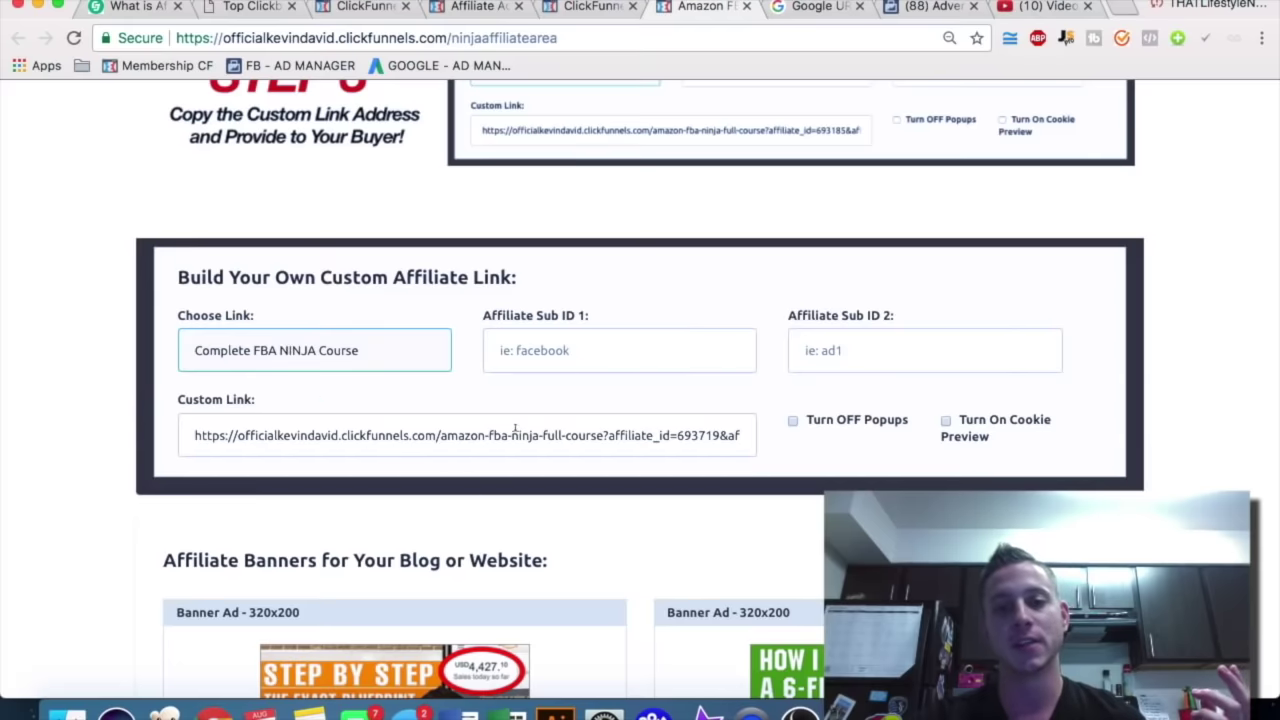
{"action": "left_click", "coordinate": [326, 356]}
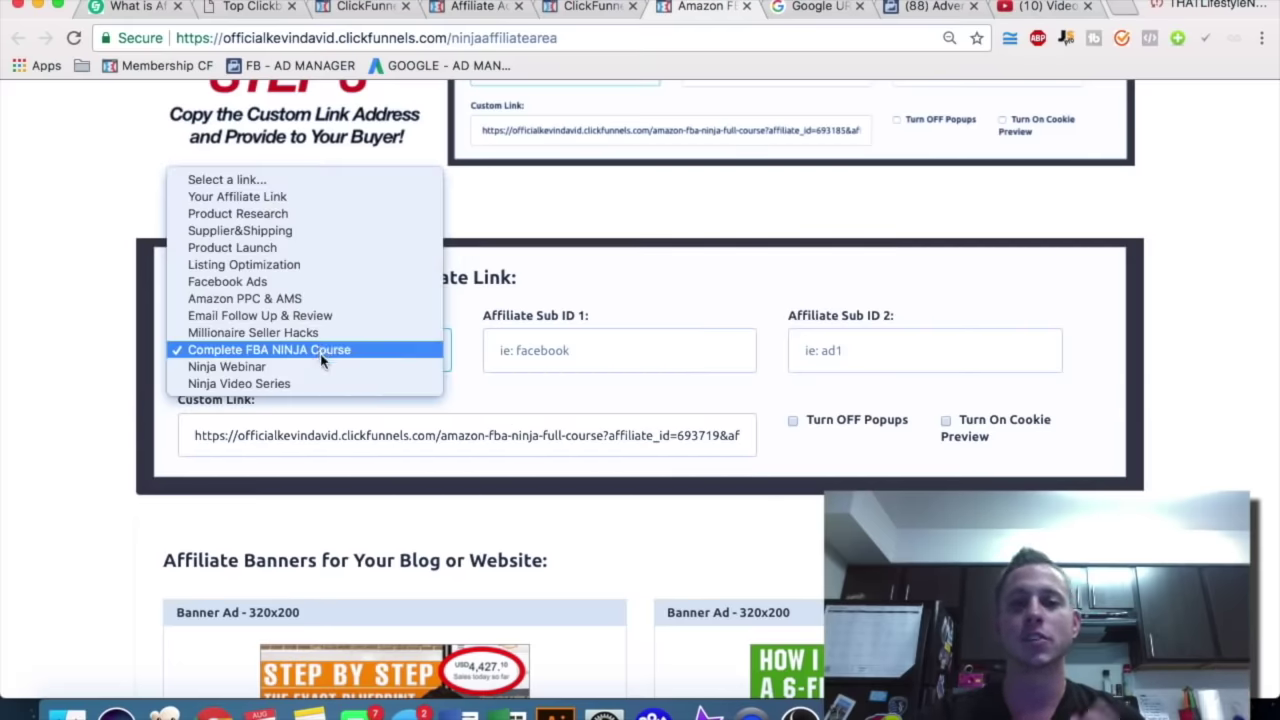
{"action": "left_click", "coordinate": [322, 369]}
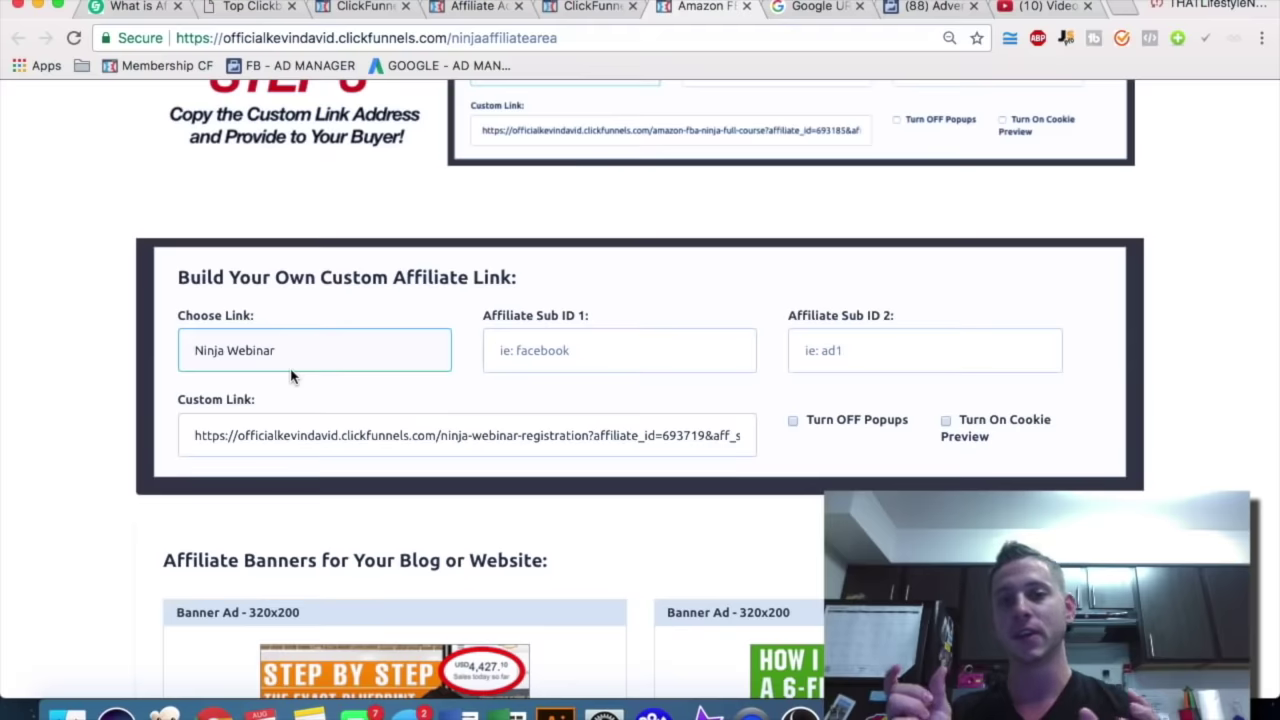
Generate the custom affiliate link for the Complete FBA NINJA Course.
{"action": "left_click", "coordinate": [290, 367]}
{"action": "left_click", "coordinate": [263, 334]}
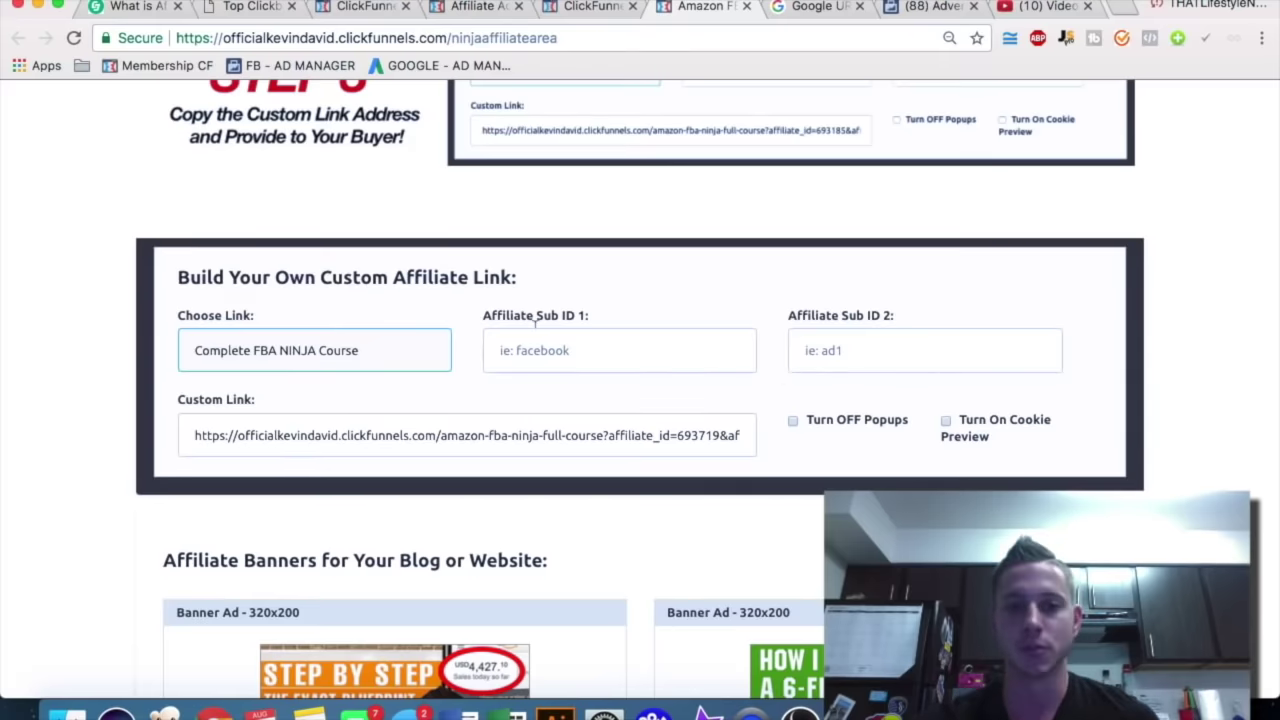
Switch the custom affiliate link to Ninja Webinar and copy the generated link into the Google URL Shortener.
{"action": "left_click", "coordinate": [403, 350]}
{"action": "left_click", "coordinate": [362, 366]}
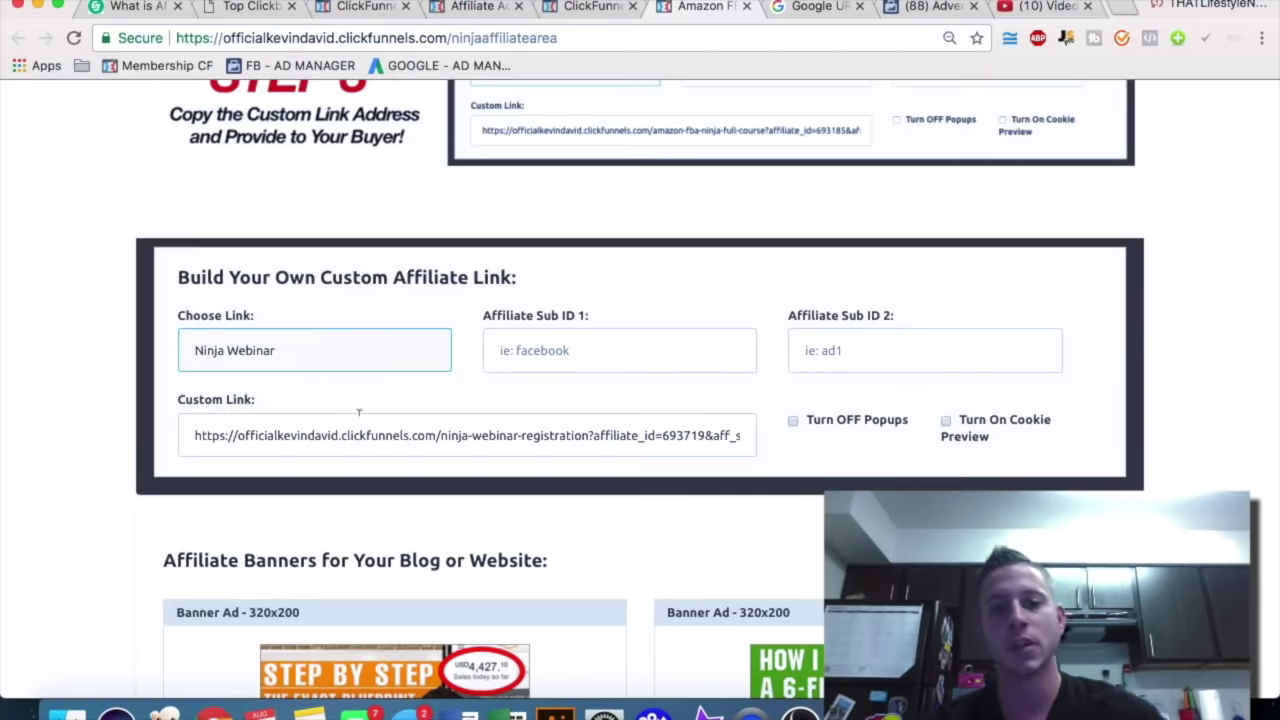
{"action": "left_click", "coordinate": [412, 434]}
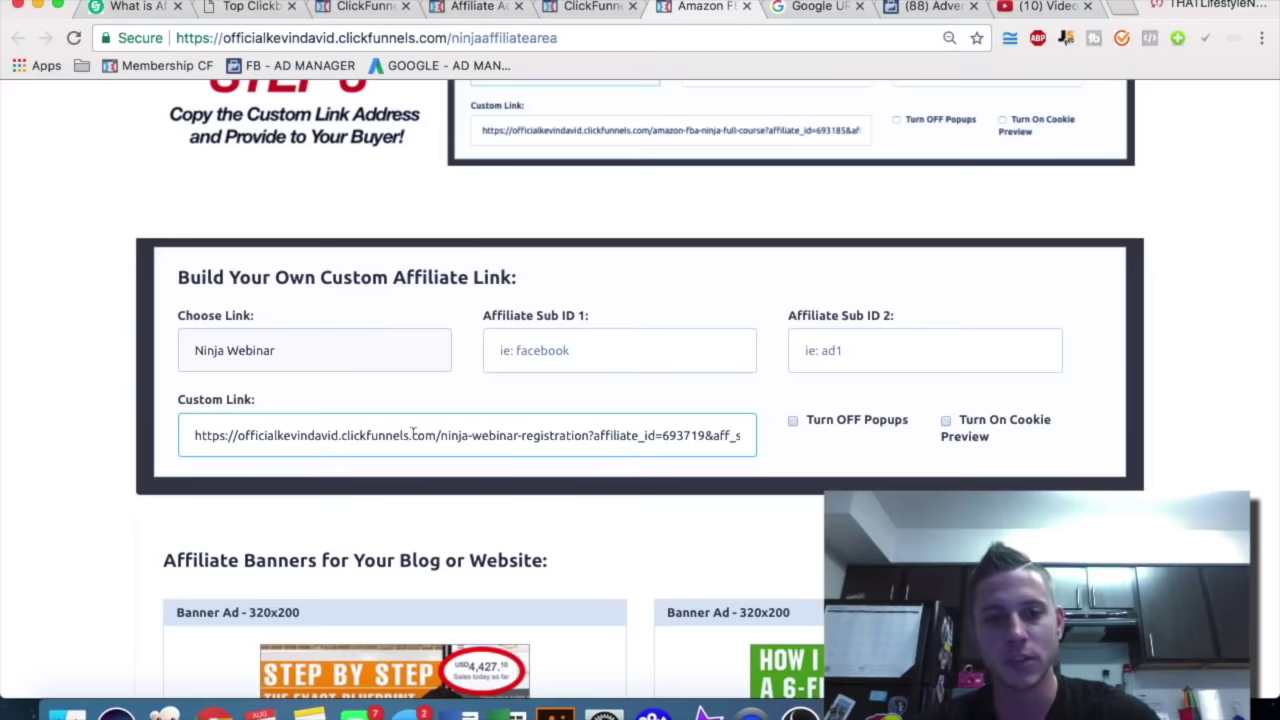
{"action": "triple_click", "coordinate": [412, 434]}
{"action": "left_click", "coordinate": [785, 8]}
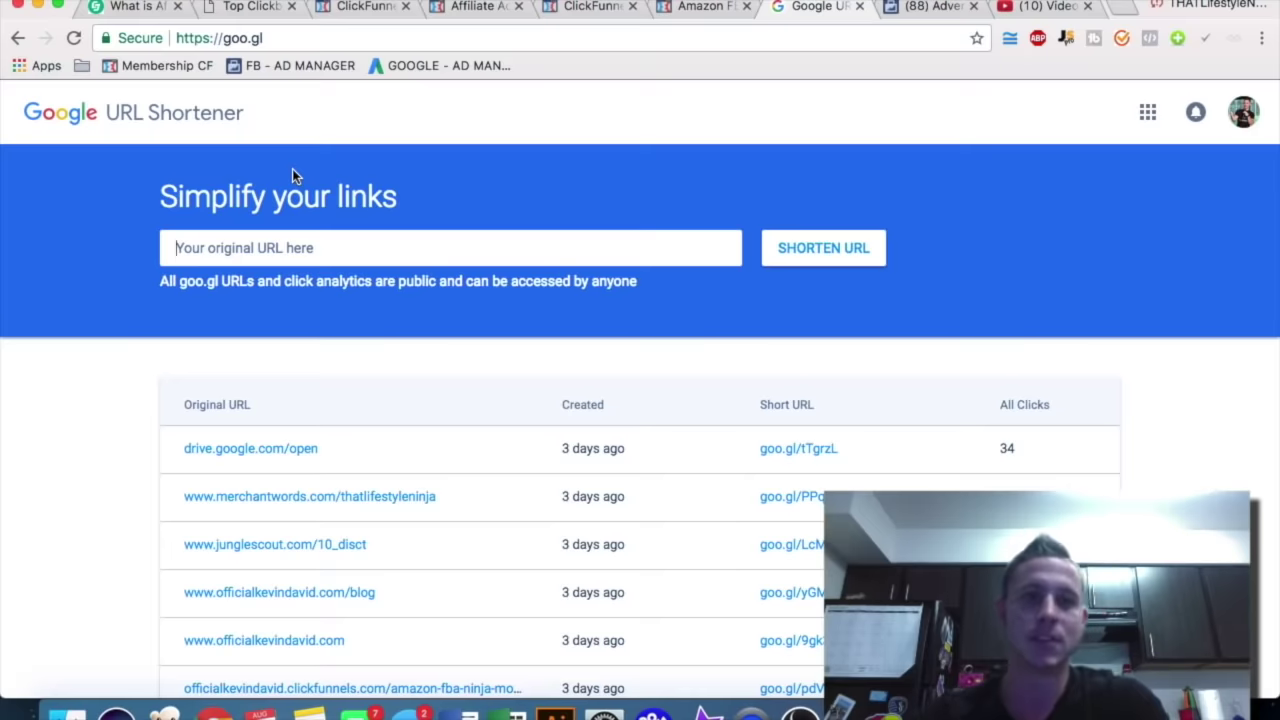
{"action": "key", "text": "super+v"}
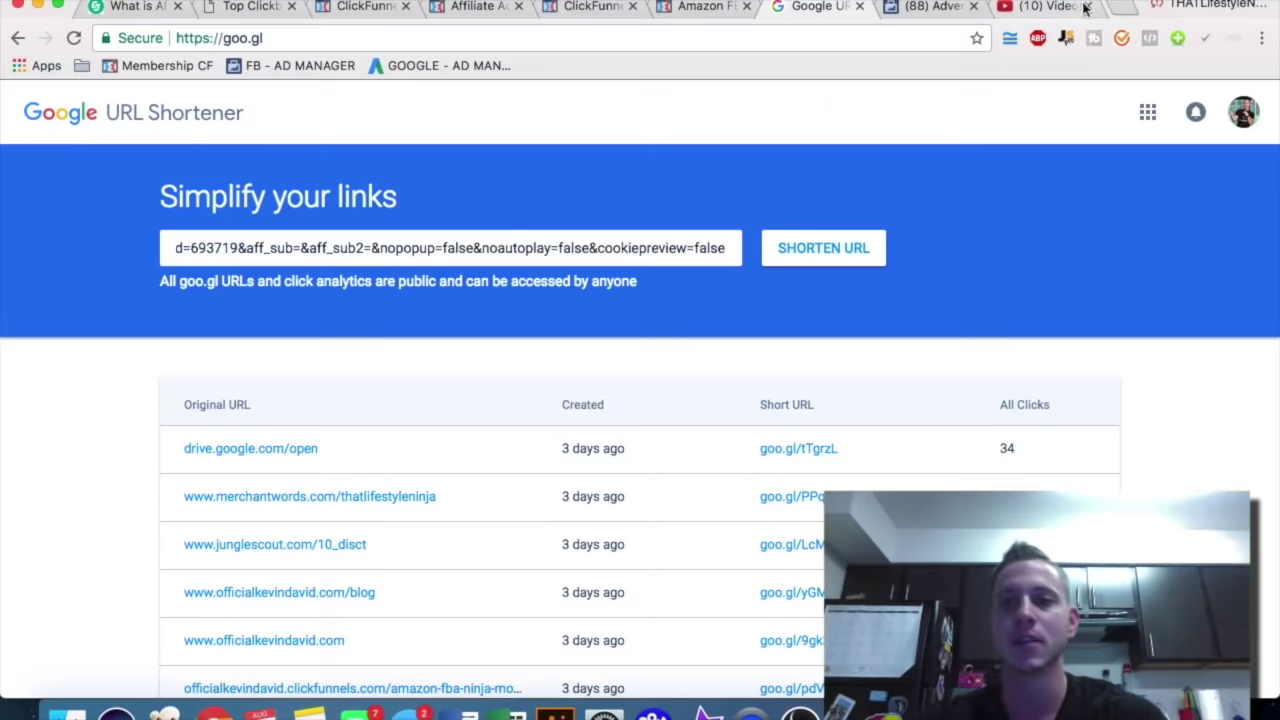
Paste the full Ninja Webinar affiliate link into a new browser tab's address field to inspect its length, and close the tab.
{"action": "left_click", "coordinate": [1124, 7]}
{"action": "type", "text": "https://officialkevindavid.clickfunnels.com/ninja-webinar-registration?affiliate_id=693719&aff_sub=&aff_sub2=&nopopup=false&noautoplay=false&cookiepreview=false"}
{"action": "left_click_drag", "start_coordinate": [788, 37], "coordinate": [172, 40]}
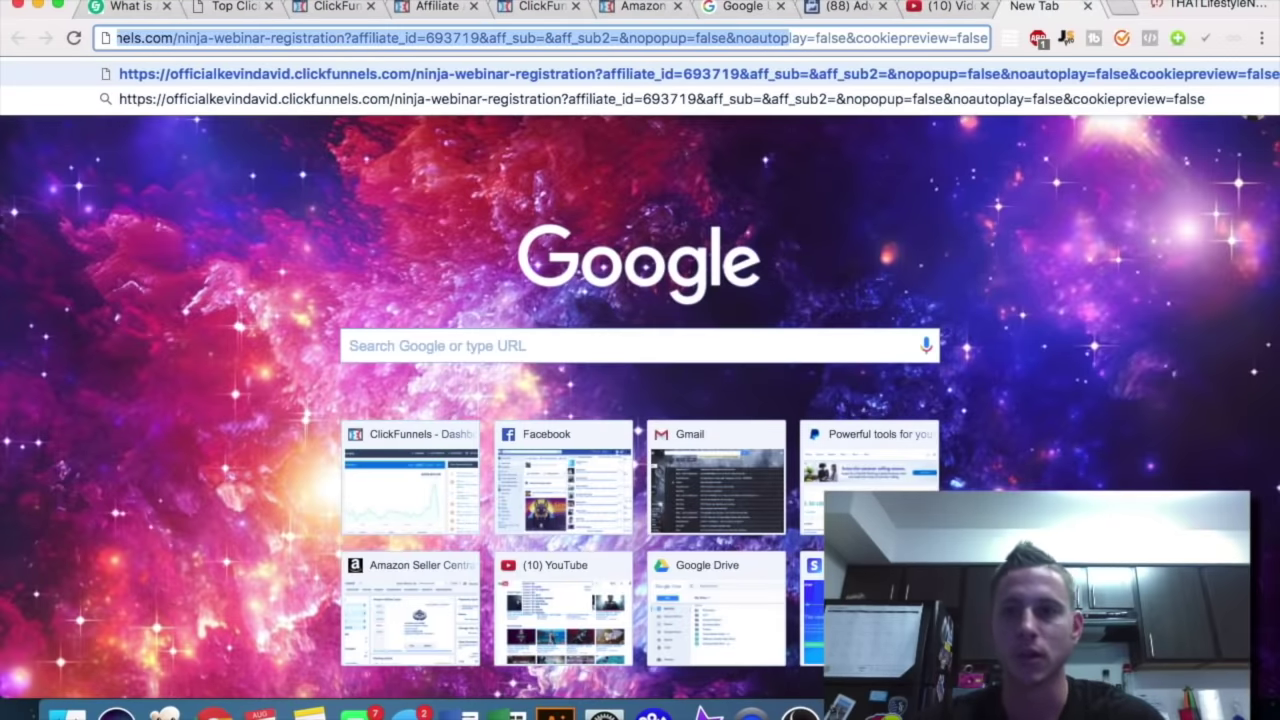
{"action": "left_click", "coordinate": [1087, 6]}
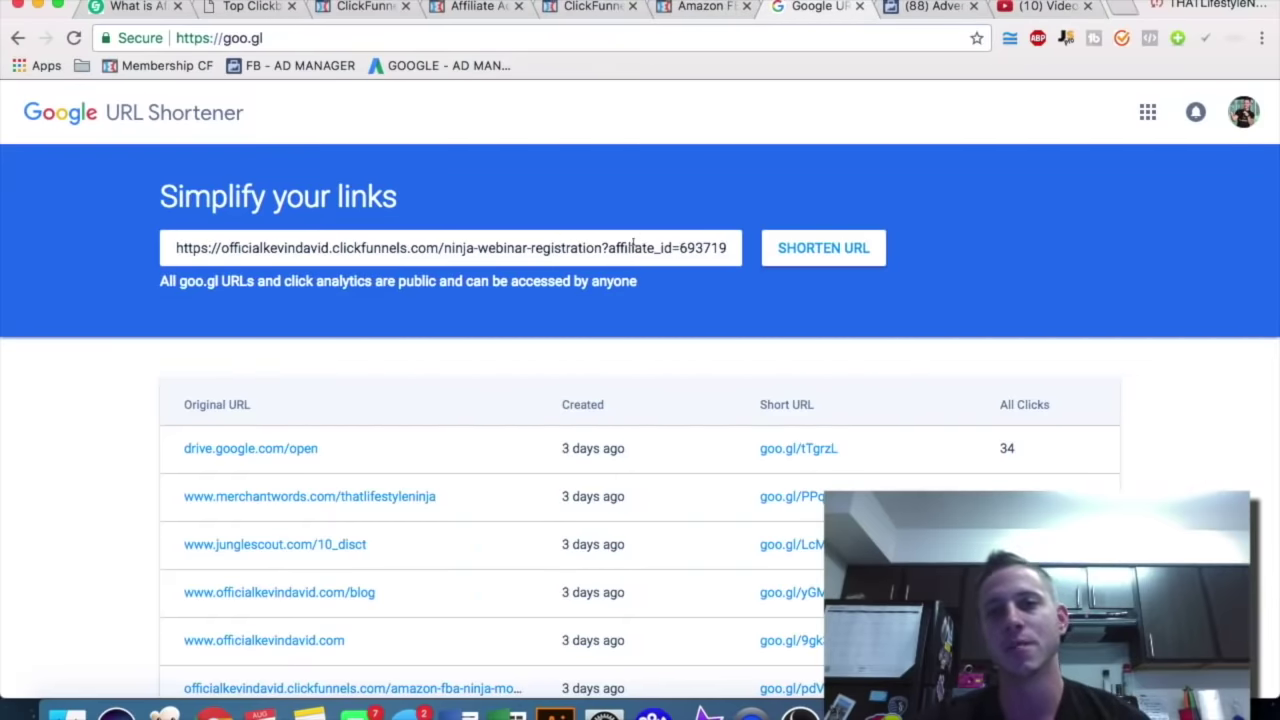
Shorten the Ninja Webinar affiliate link and open the copied short URL in a new tab, dismissing the registration popup.
{"action": "left_click", "coordinate": [820, 250]}
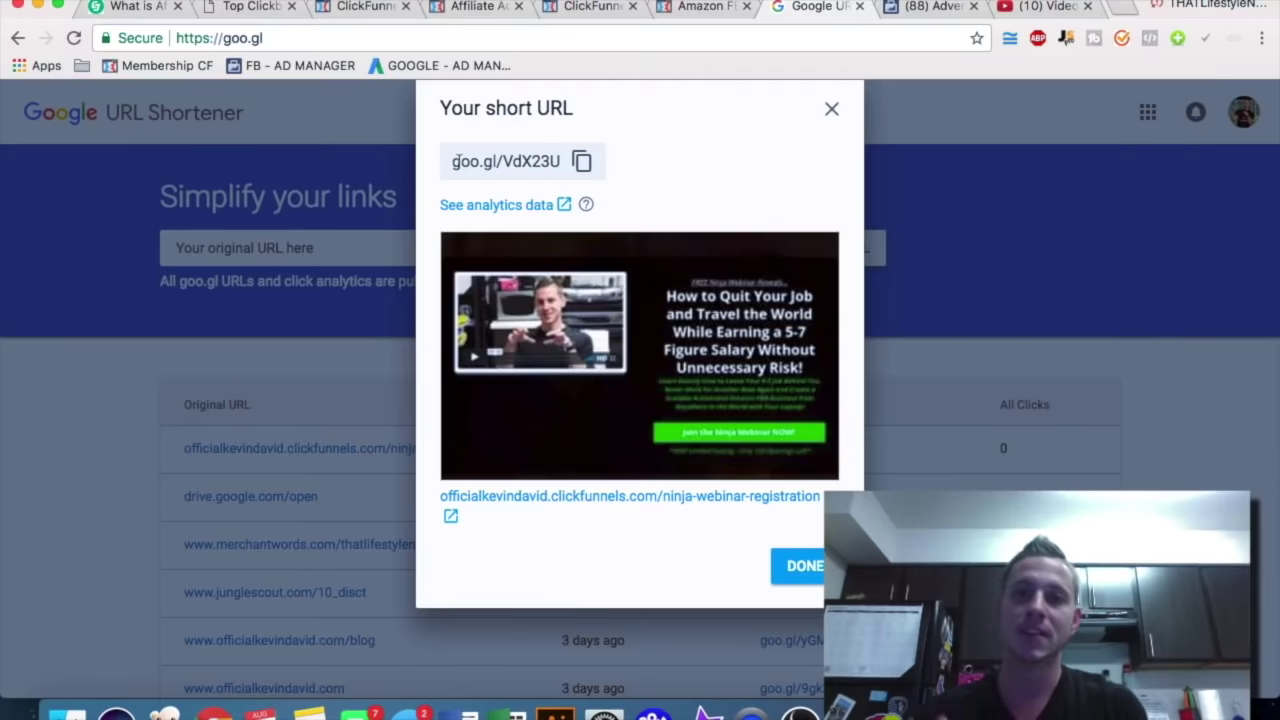
{"action": "left_click", "coordinate": [582, 161]}
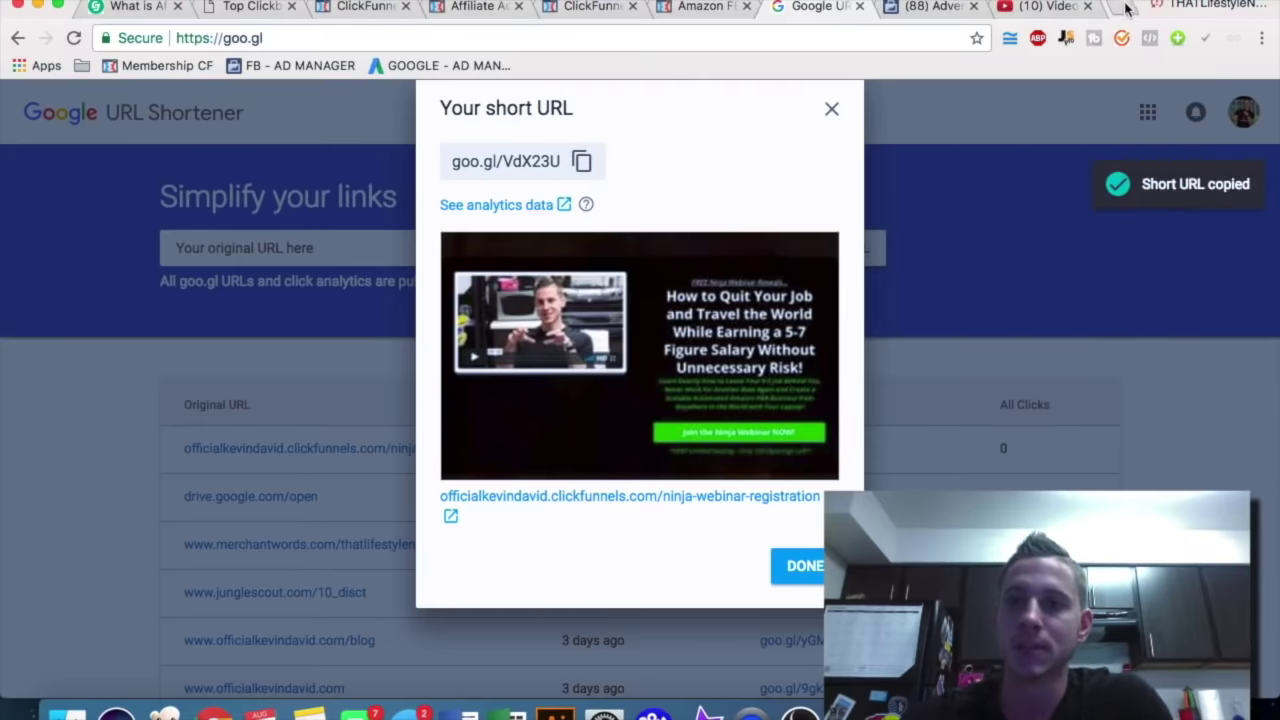
{"action": "left_click", "coordinate": [1128, 8]}
{"action": "key", "text": "super+v"}
{"action": "key", "text": "Return"}
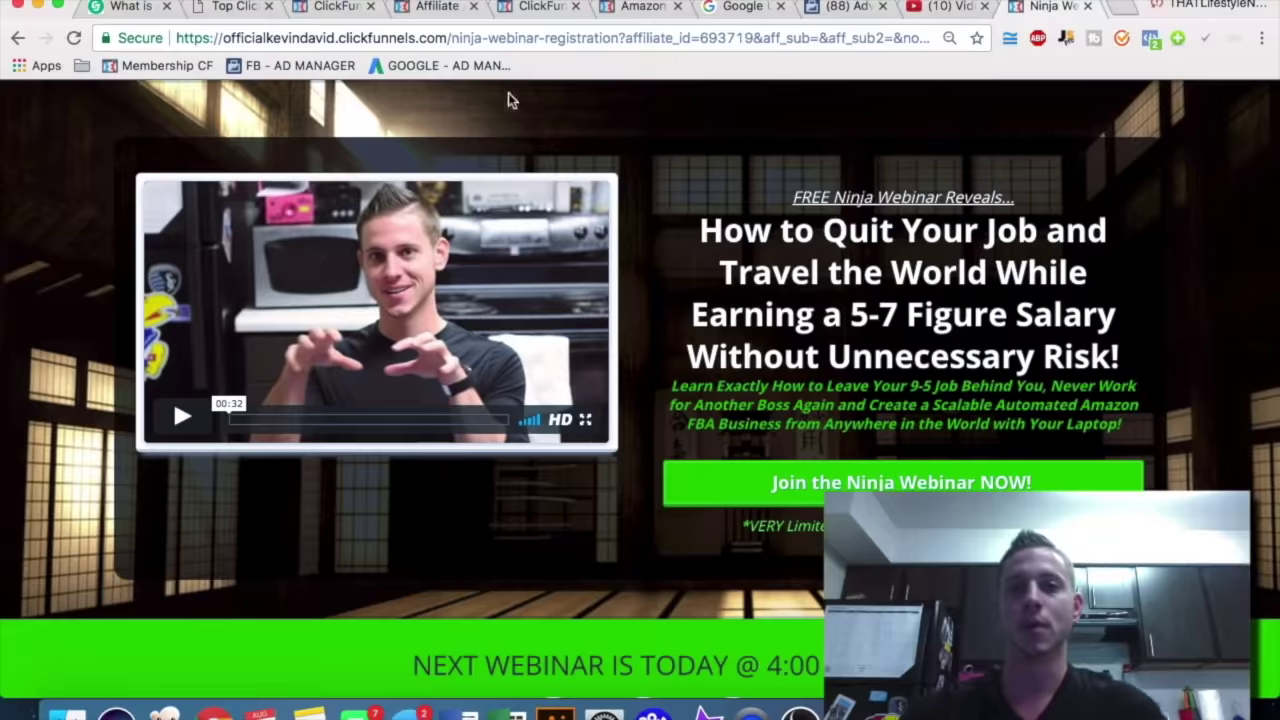
{"action": "mouse_move", "coordinate": [505, 65]}
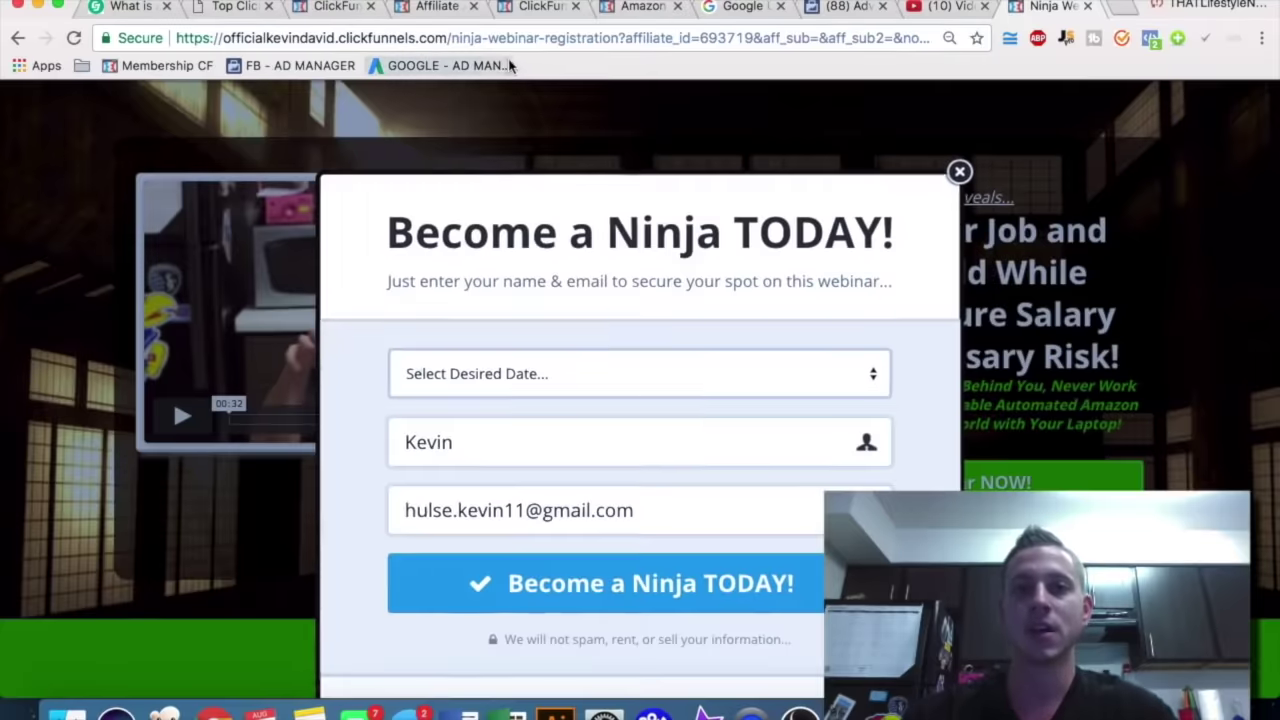
{"action": "left_click", "coordinate": [959, 174]}
Switch to Facebook Adverts Manager and show the adverts in the AdEsp1 campaign's 5 - United States - US advert set.
{"action": "left_click", "coordinate": [631, 8]}
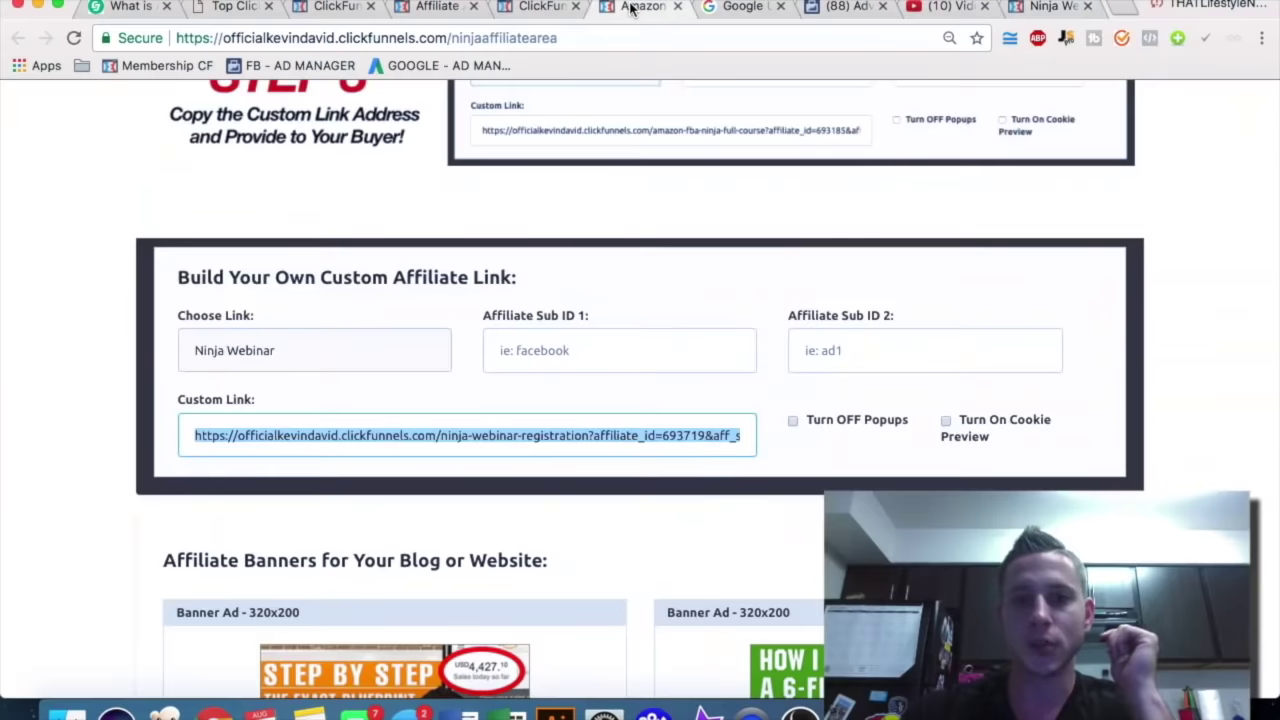
{"action": "left_click", "coordinate": [833, 8]}
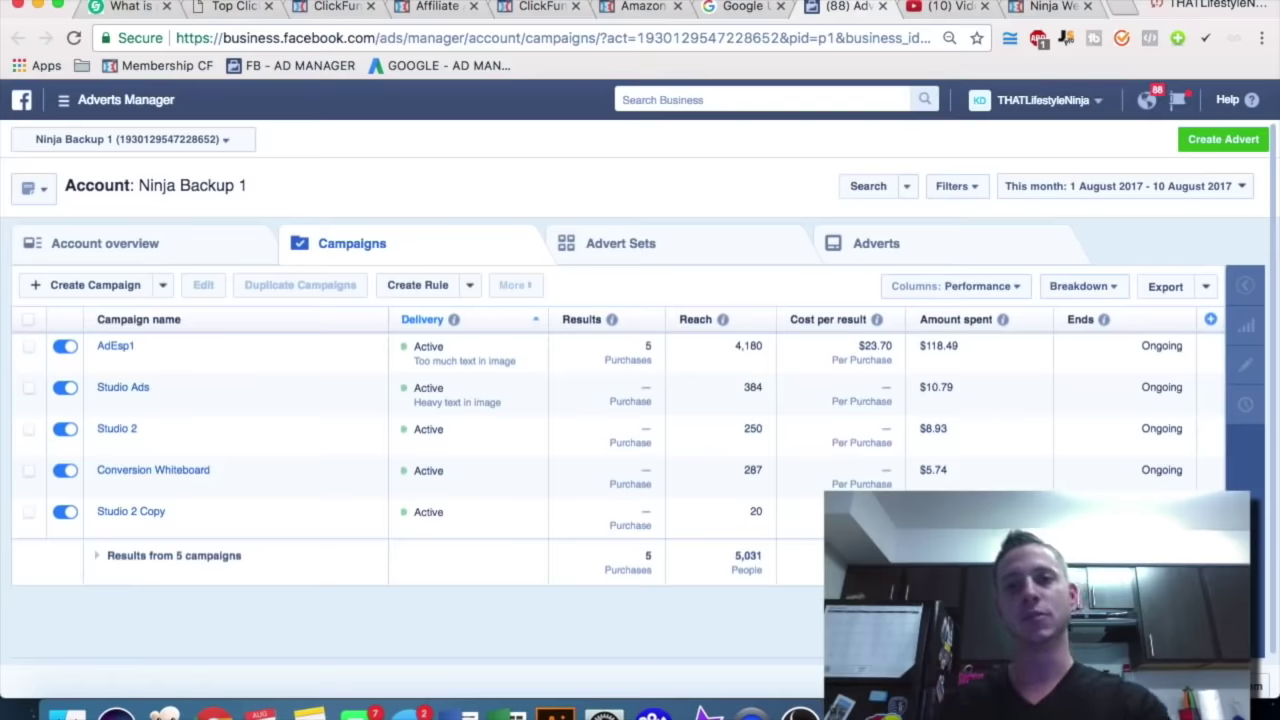
{"action": "left_click", "coordinate": [28, 346]}
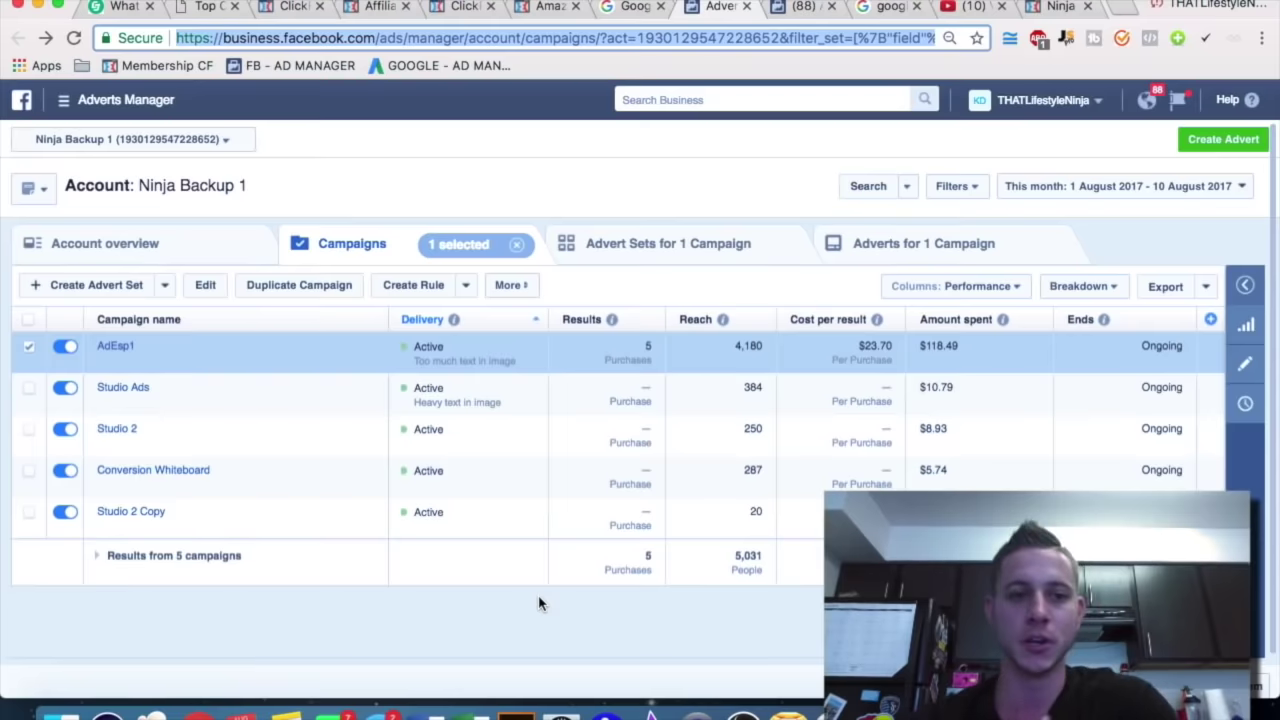
{"action": "left_click", "coordinate": [115, 347]}
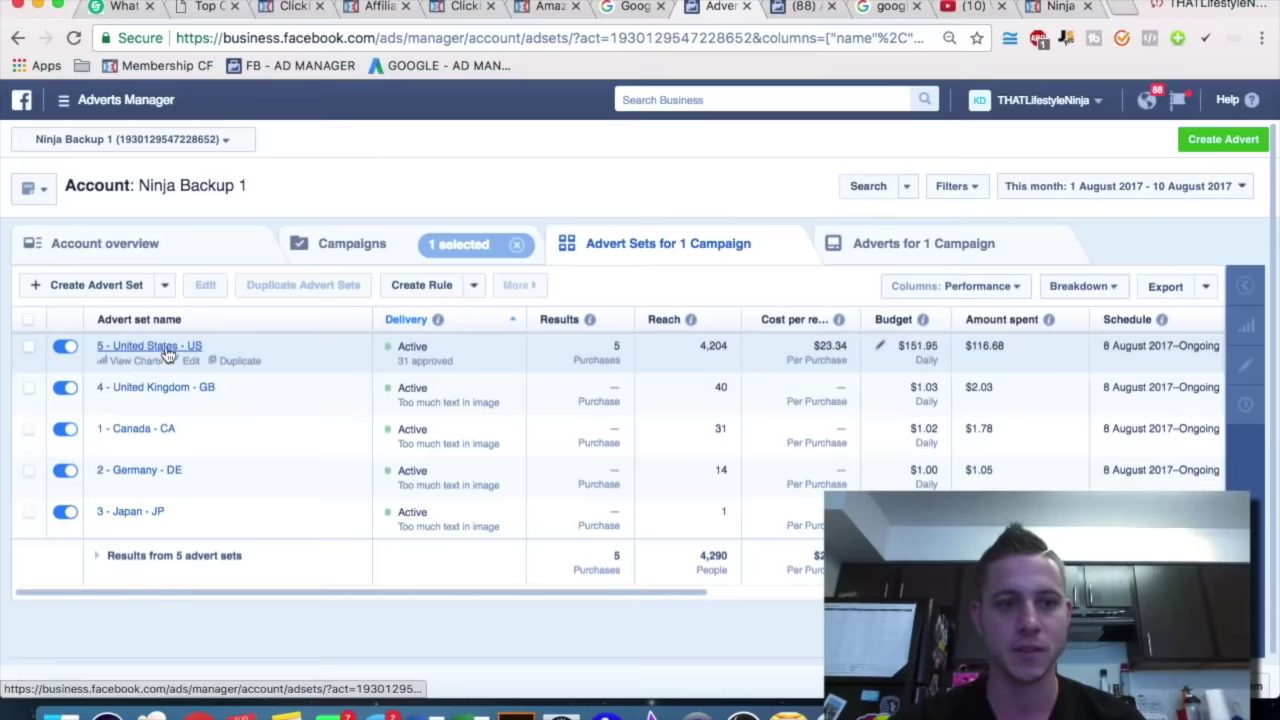
{"action": "left_click", "coordinate": [157, 353]}
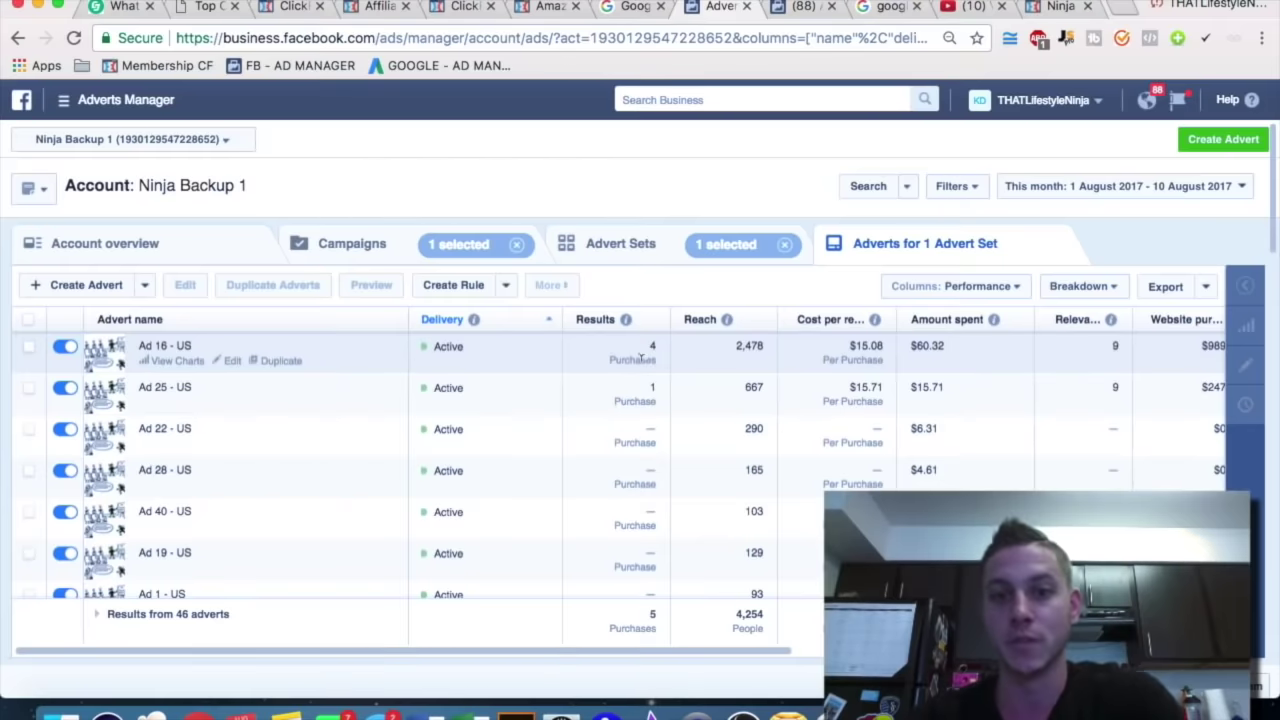
Open Ad 16 - US for editing, examine its preview, video, advert text, headline and call to action, and close the editor.
{"action": "left_click", "coordinate": [233, 363]}
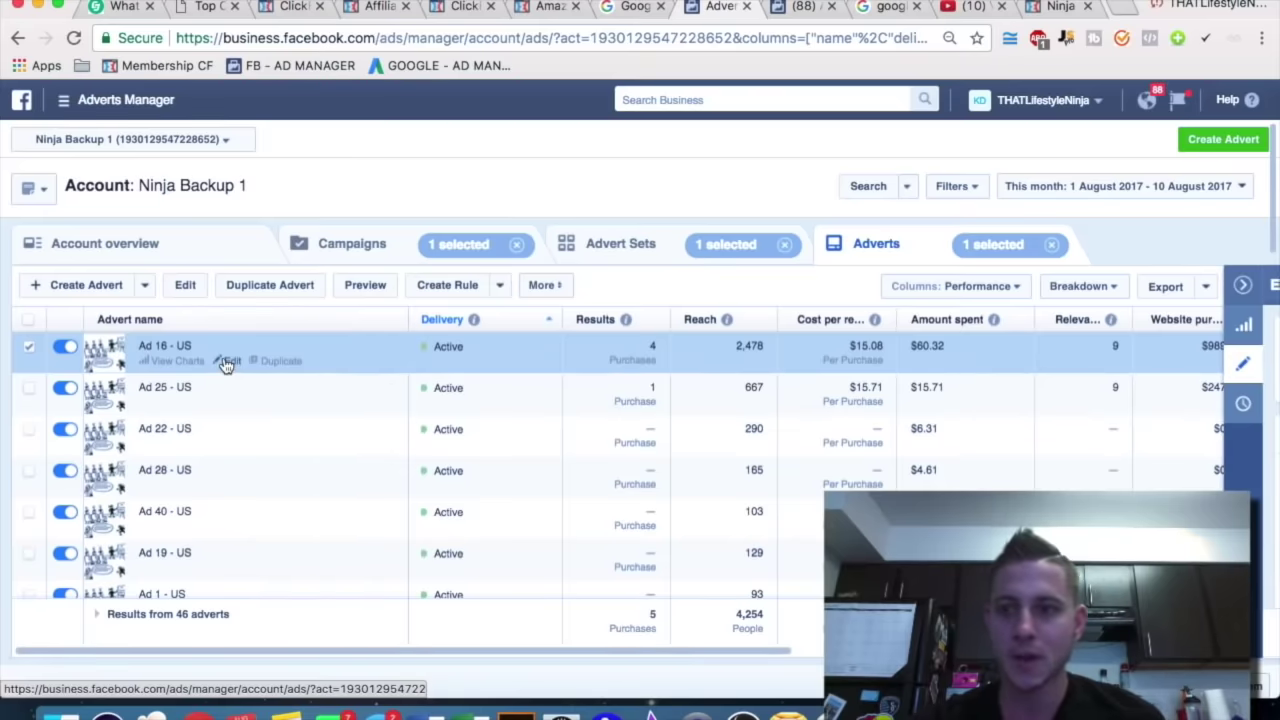
{"action": "scroll", "coordinate": [797, 430], "scroll_direction": "down", "scroll_amount": 3}
{"action": "scroll", "coordinate": [797, 430], "scroll_direction": "down", "scroll_amount": 3}
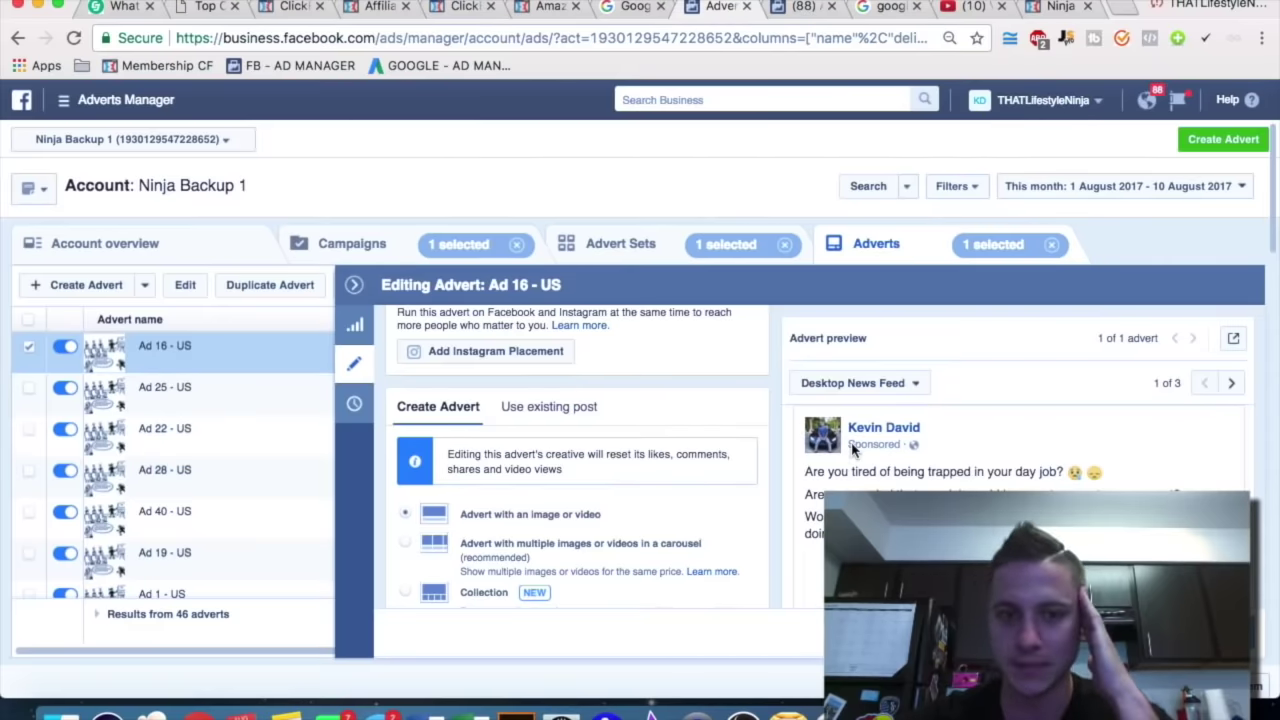
{"action": "scroll", "coordinate": [852, 450], "scroll_direction": "down", "scroll_amount": 5}
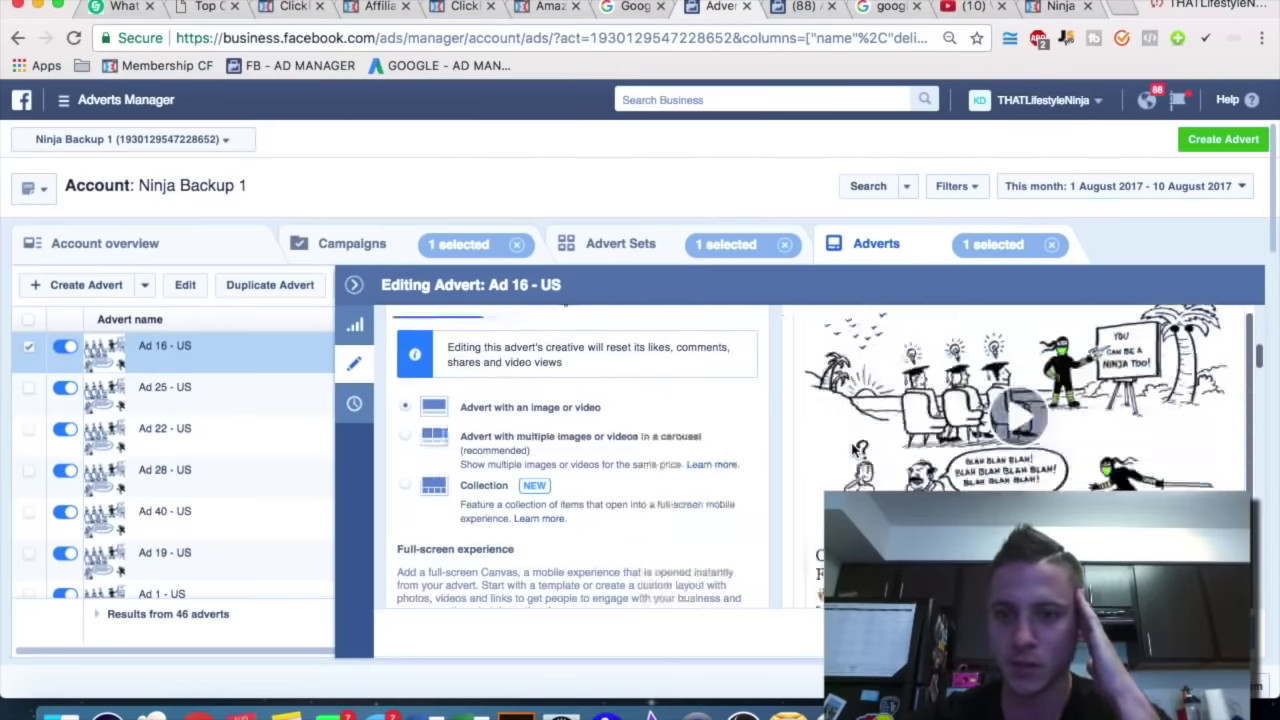
{"action": "scroll", "coordinate": [852, 450], "scroll_direction": "down", "scroll_amount": 5}
{"action": "scroll", "coordinate": [848, 410], "scroll_direction": "down", "scroll_amount": 5}
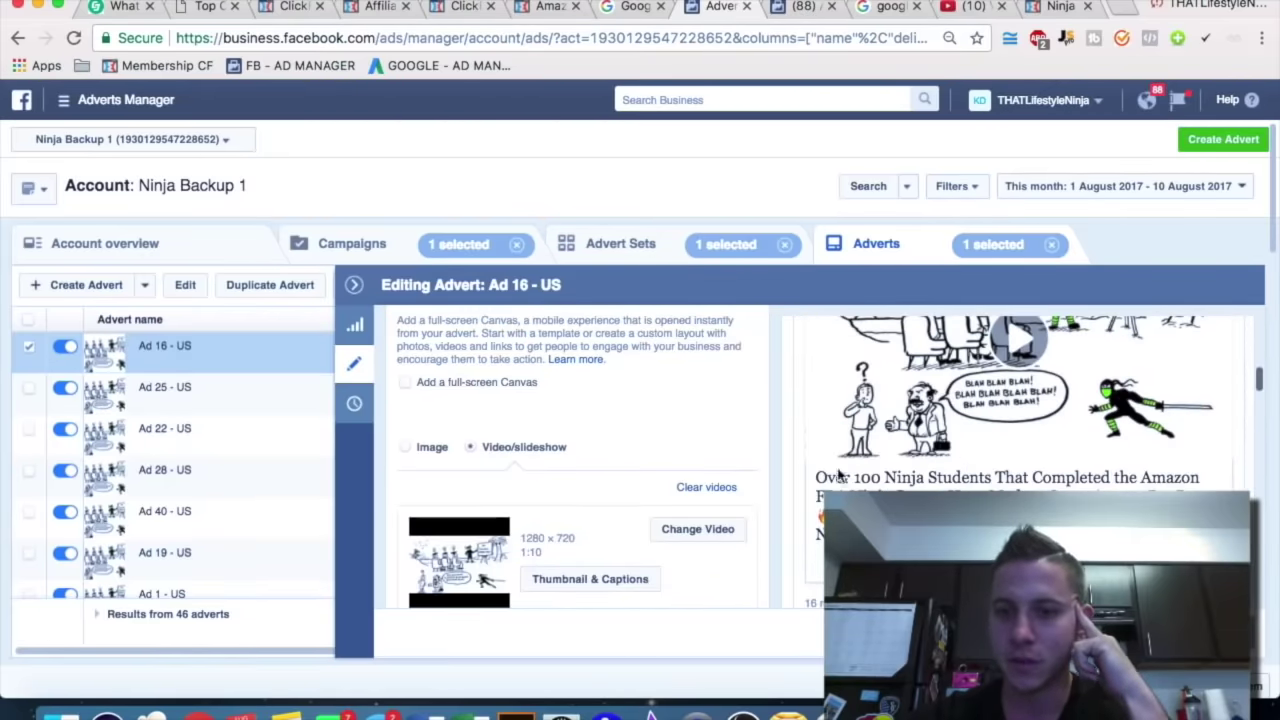
{"action": "scroll", "coordinate": [737, 382], "scroll_direction": "down", "scroll_amount": 10}
{"action": "left_click", "coordinate": [535, 410]}
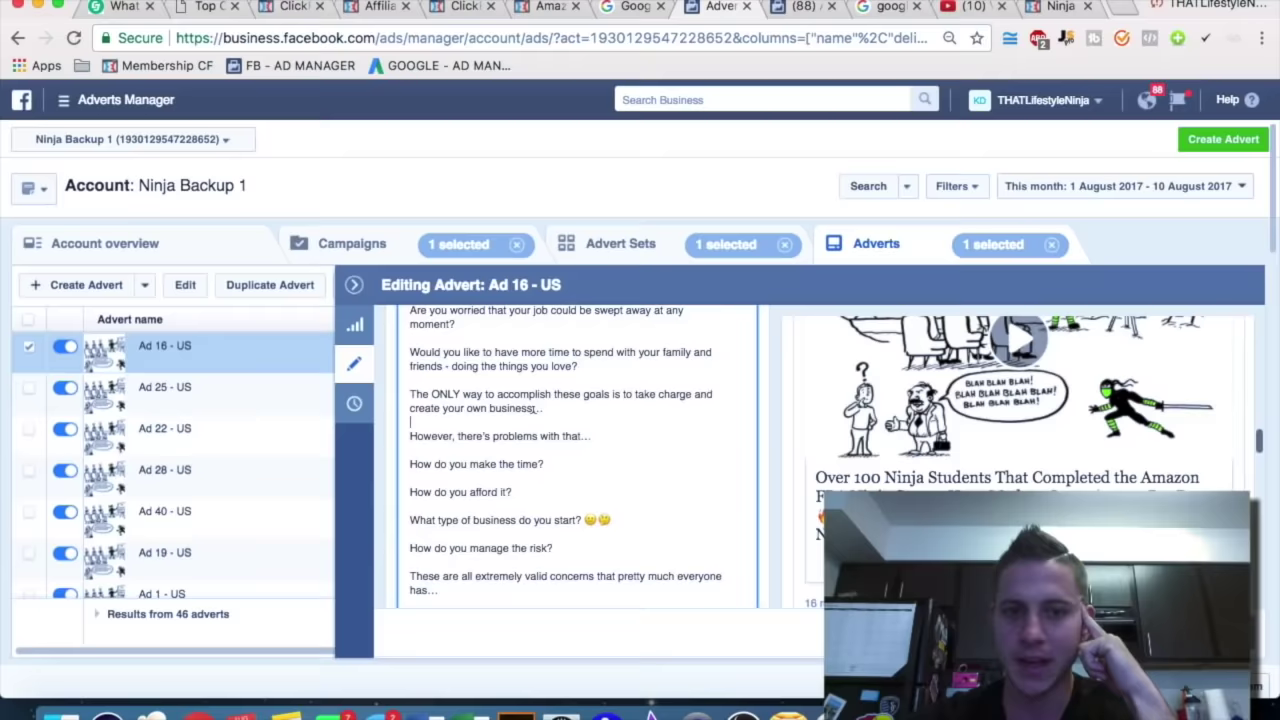
{"action": "scroll", "coordinate": [540, 420], "scroll_direction": "up", "scroll_amount": 3}
{"action": "scroll", "coordinate": [657, 445], "scroll_direction": "down", "scroll_amount": 5}
{"action": "scroll", "coordinate": [657, 445], "scroll_direction": "down", "scroll_amount": 10}
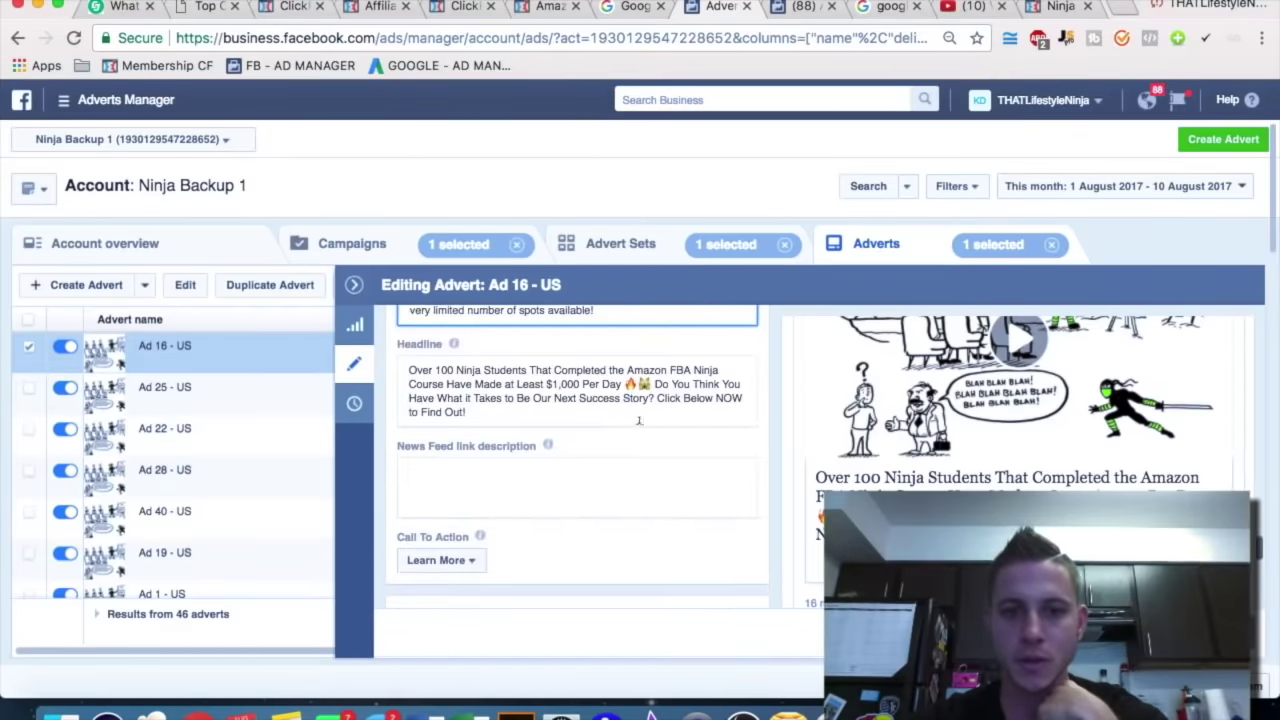
{"action": "left_click", "coordinate": [654, 384]}
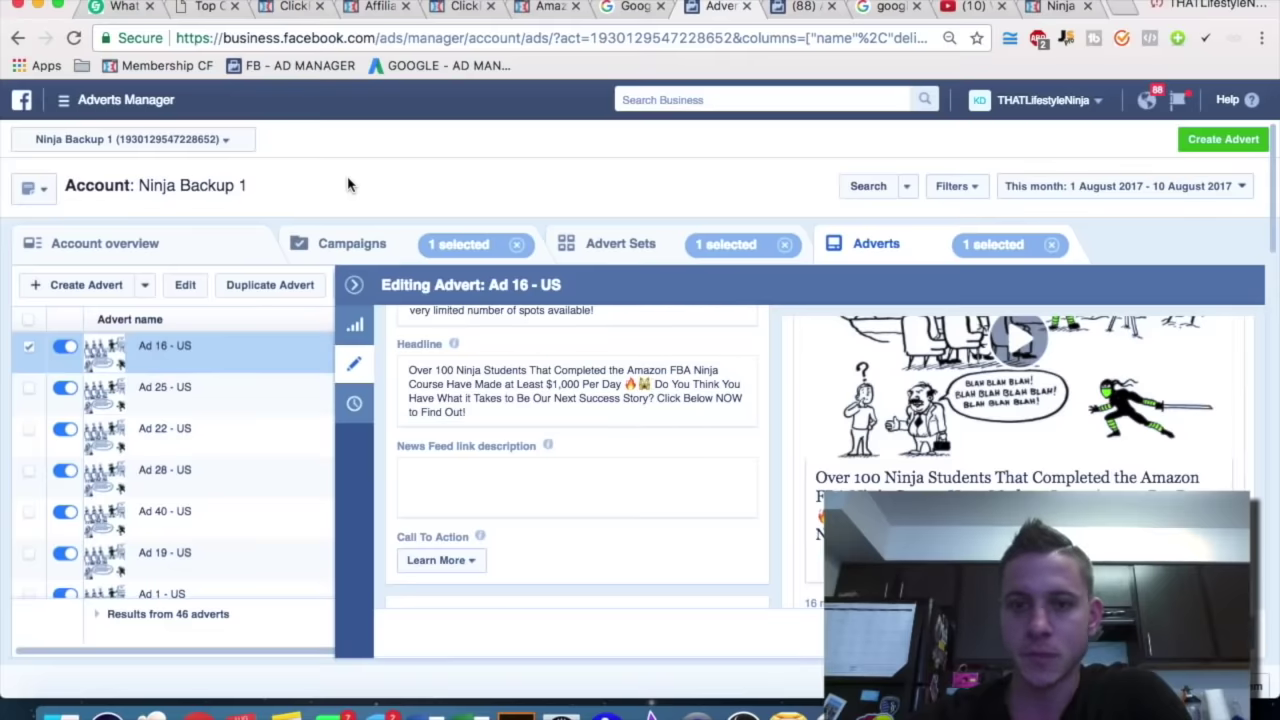
{"action": "left_click", "coordinate": [354, 285]}
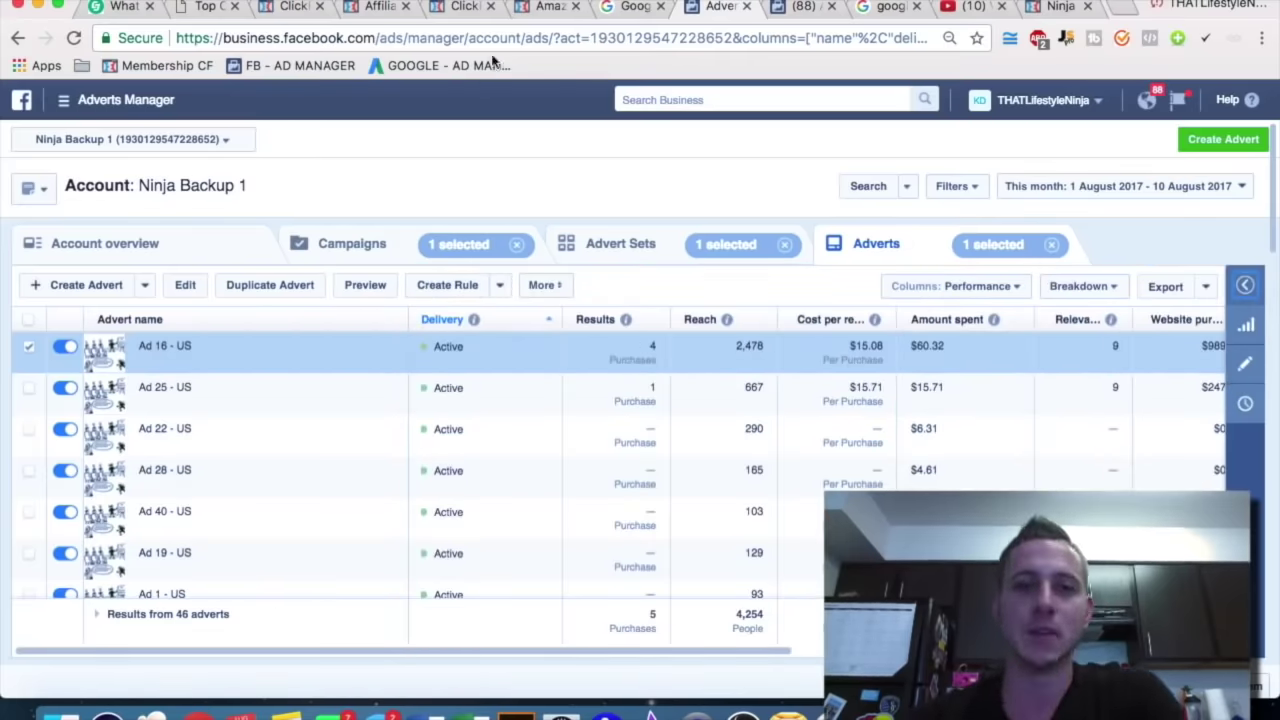
Switch to Facebook Audience Insights and view the full tools list showing where Audience Insights is found, and close the list.
{"action": "left_click", "coordinate": [791, 8]}
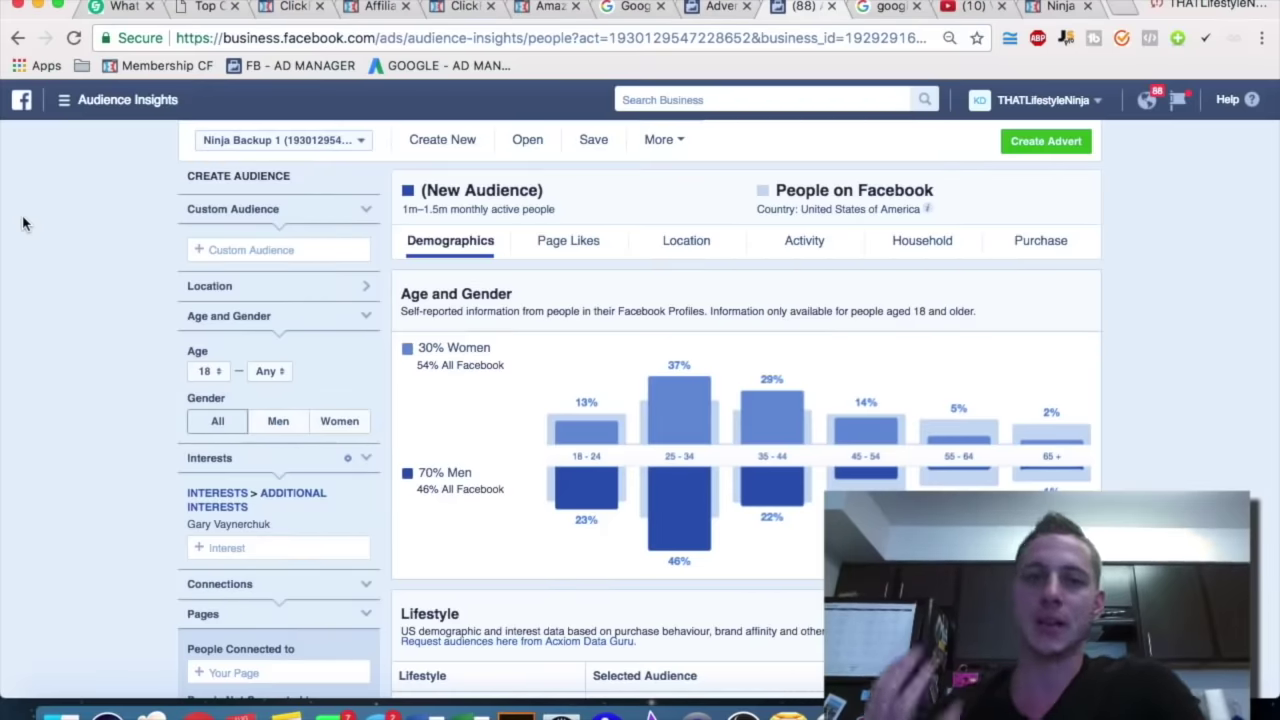
{"action": "left_click", "coordinate": [66, 102]}
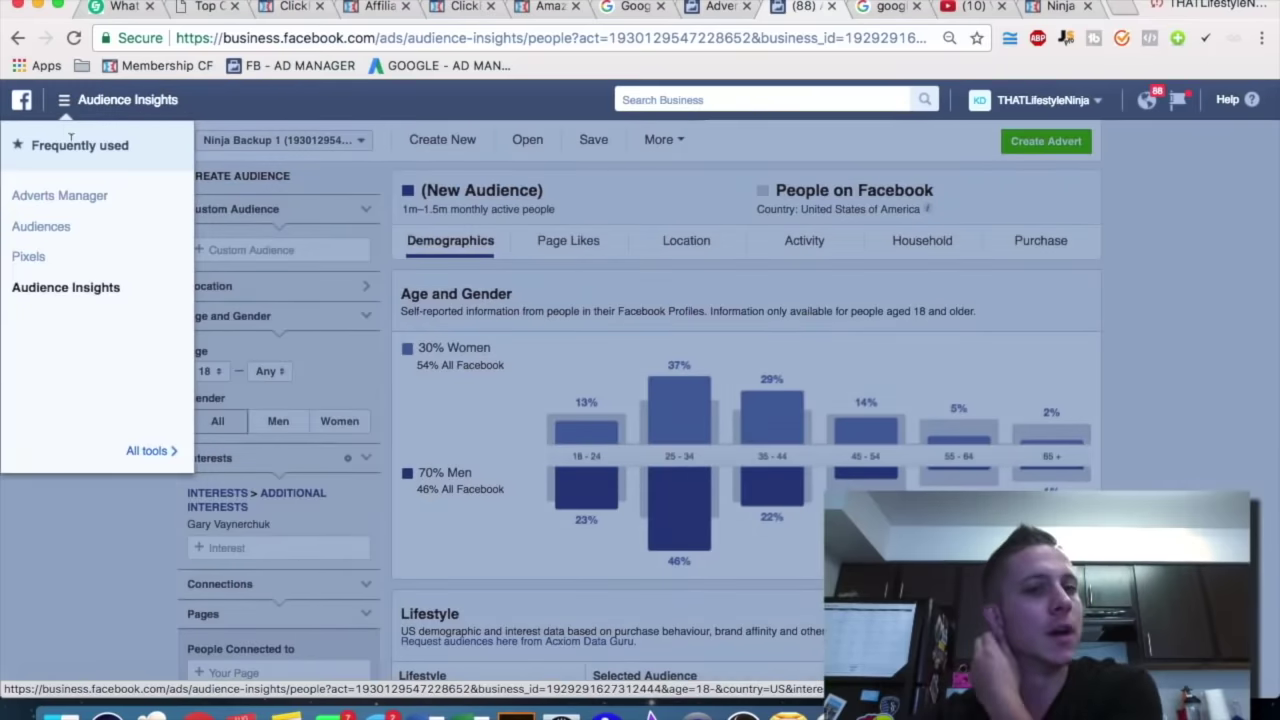
{"action": "left_click", "coordinate": [152, 453]}
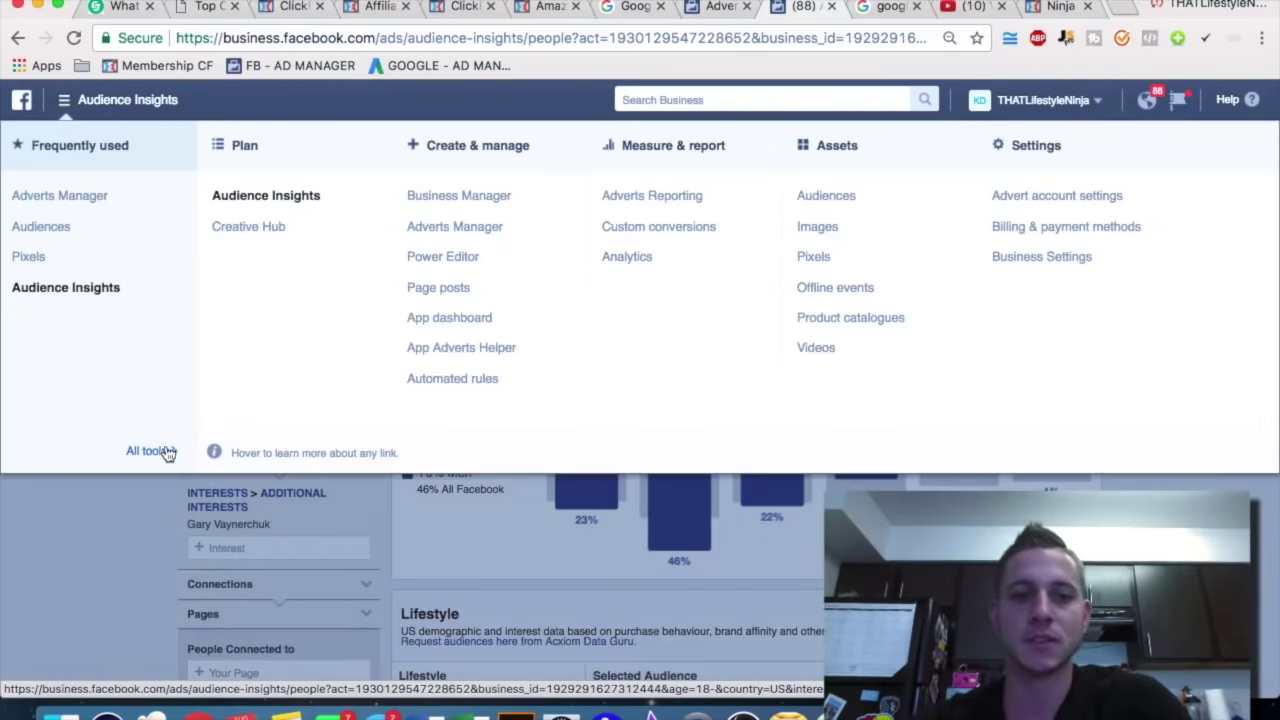
{"action": "left_click", "coordinate": [110, 511]}
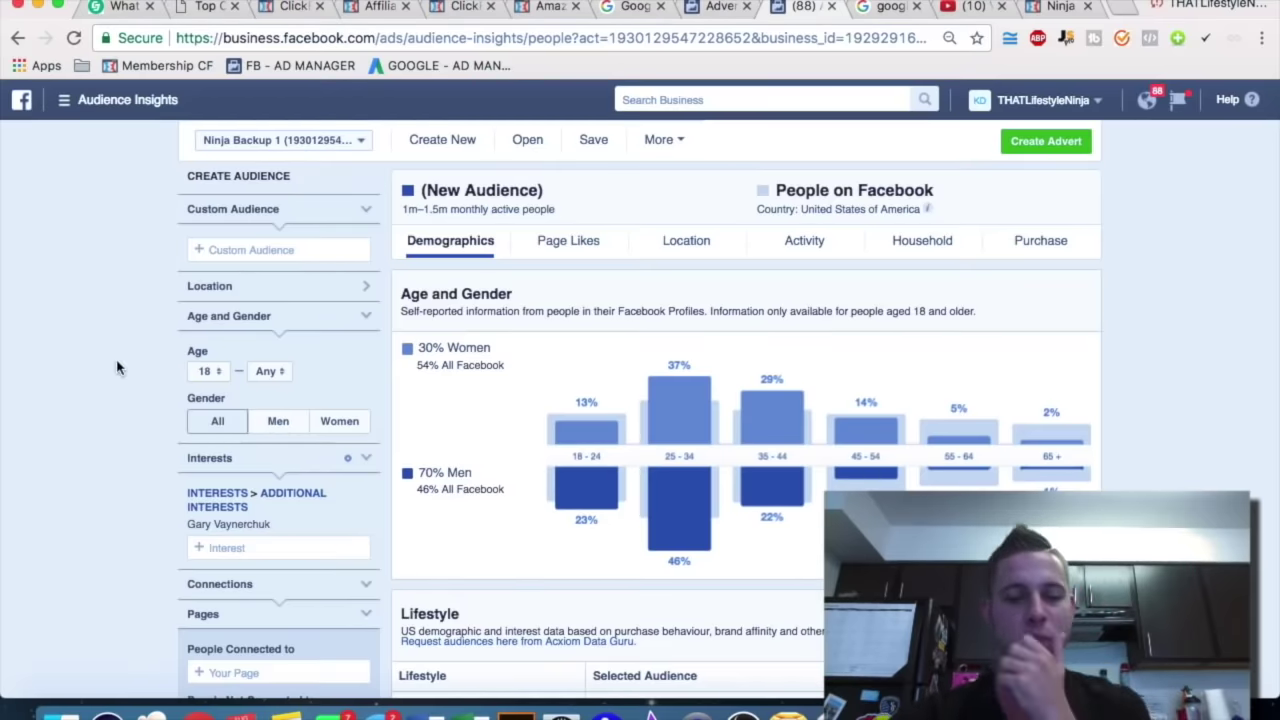
Remove the Gary Vaynerchuk interest from the audience and review the Age and Gender breakdown.
{"action": "scroll", "coordinate": [117, 368], "scroll_direction": "down", "scroll_amount": 1}
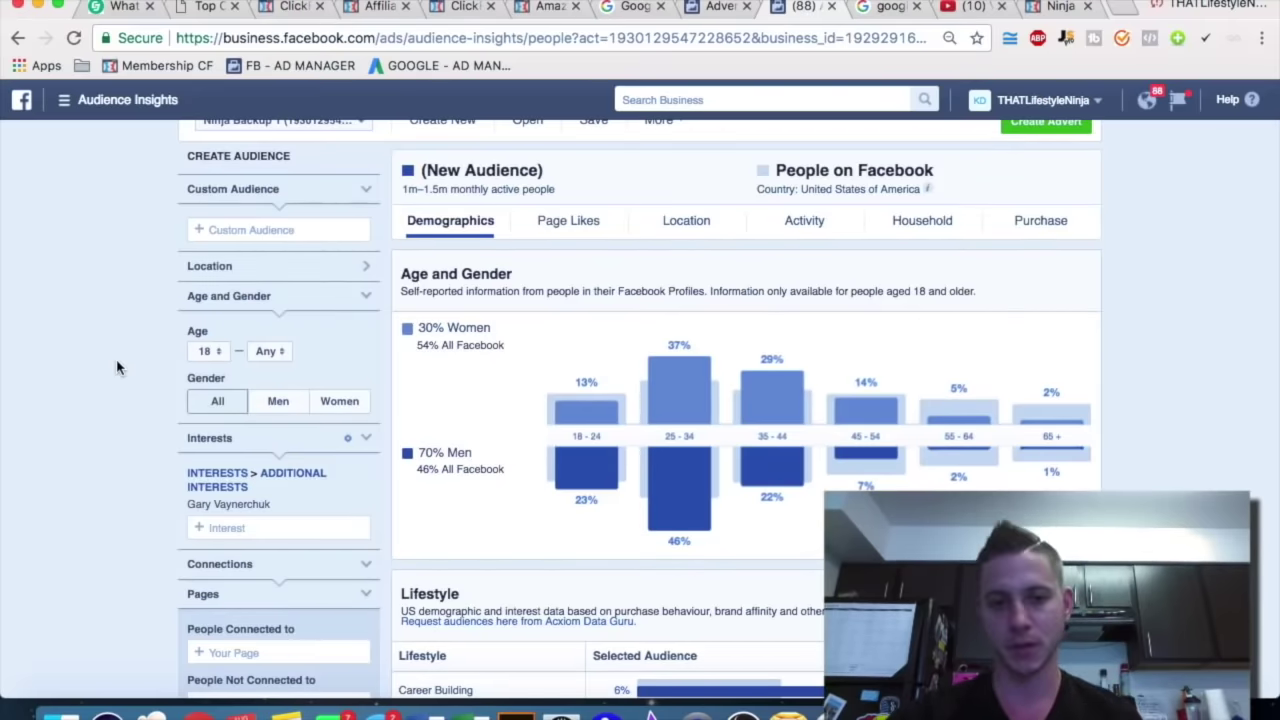
{"action": "scroll", "coordinate": [117, 368], "scroll_direction": "down", "scroll_amount": 2}
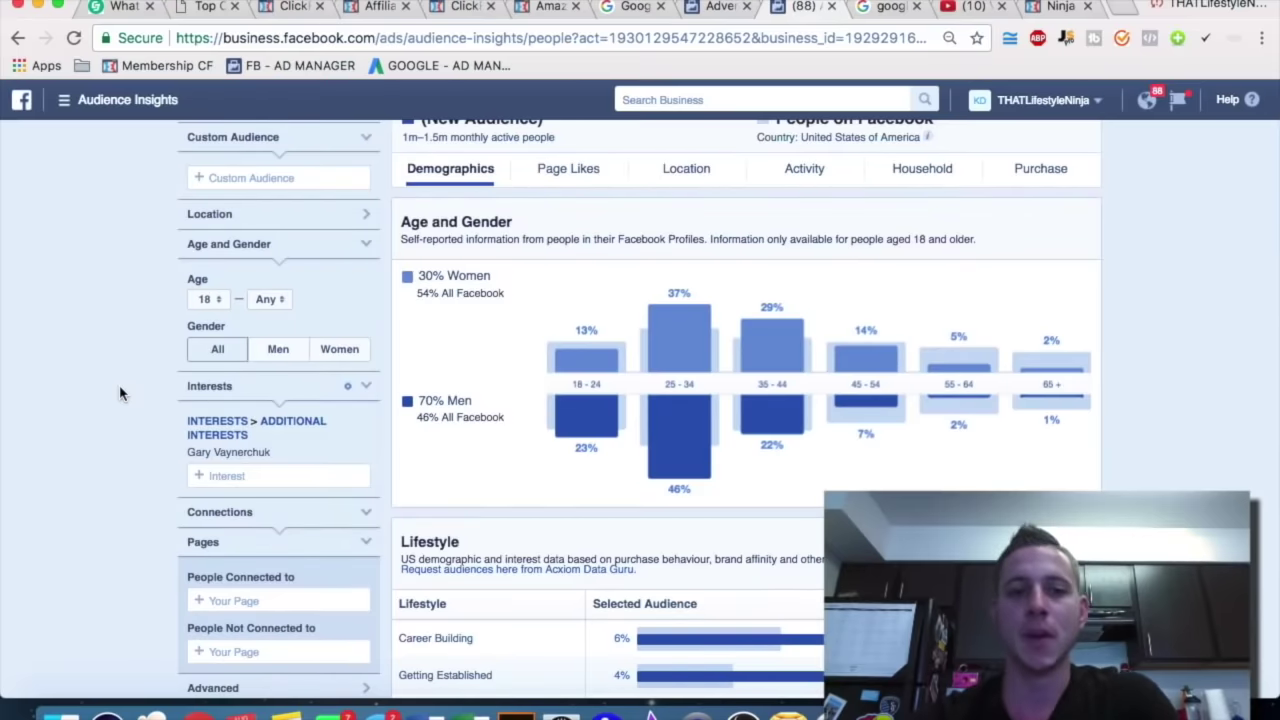
{"action": "left_click", "coordinate": [366, 423]}
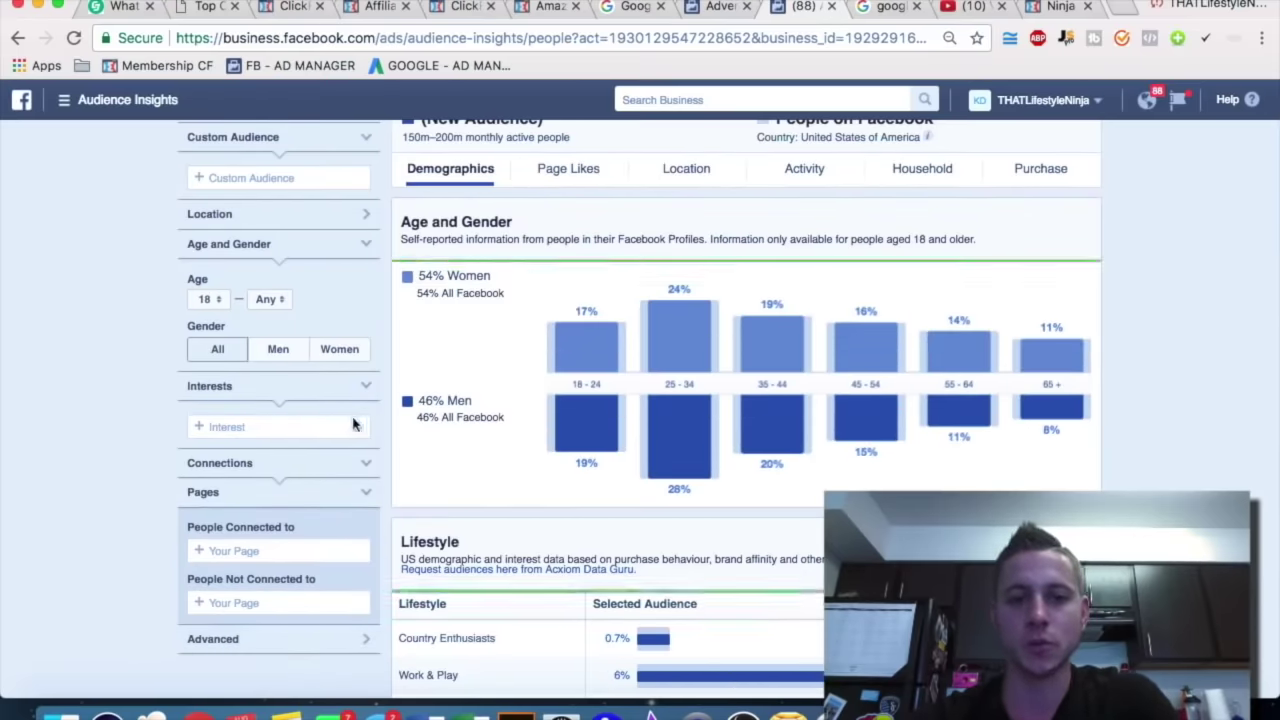
{"action": "scroll", "coordinate": [427, 445], "scroll_direction": "up", "scroll_amount": 1}
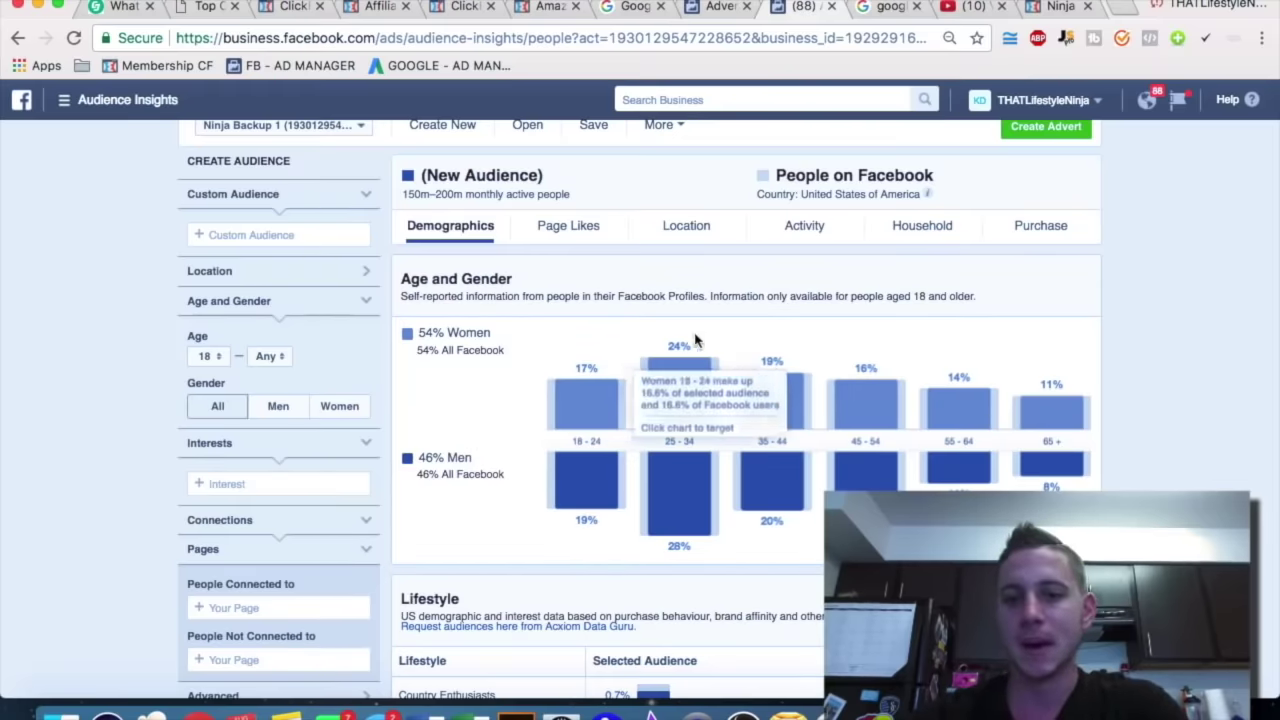
{"action": "mouse_move", "coordinate": [680, 520]}
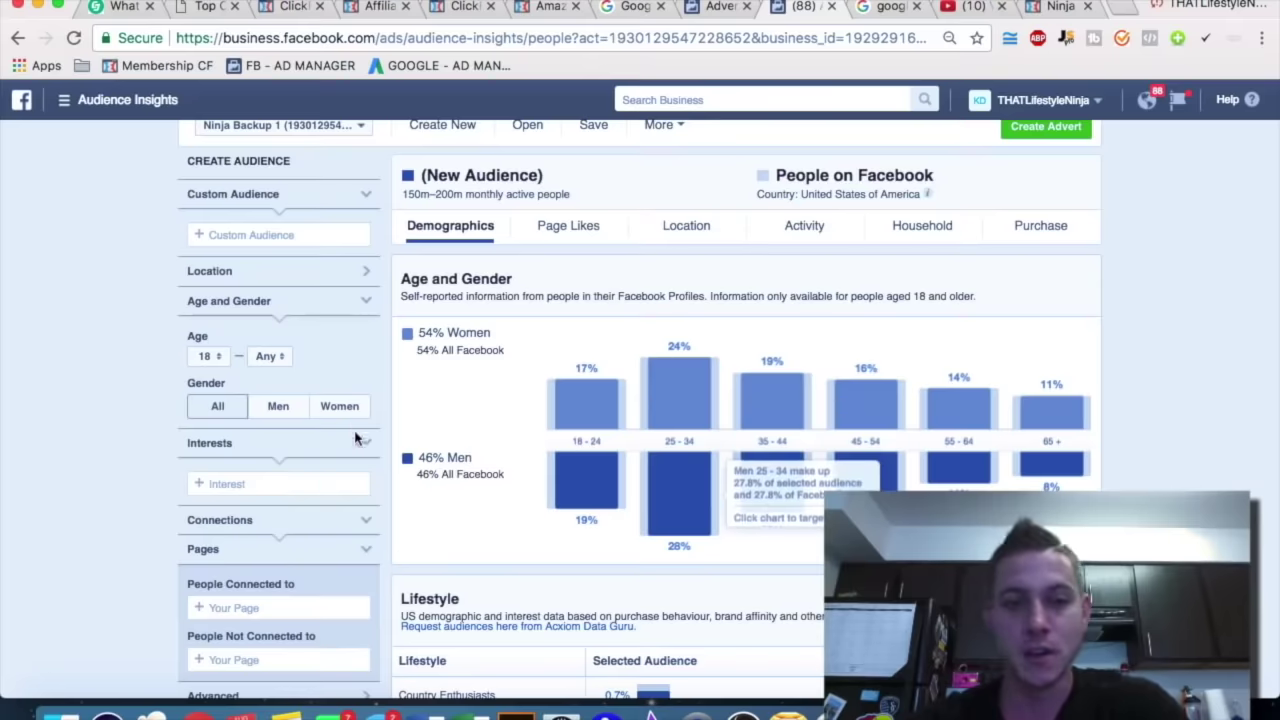
{"action": "scroll", "coordinate": [131, 457], "scroll_direction": "up", "scroll_amount": 1}
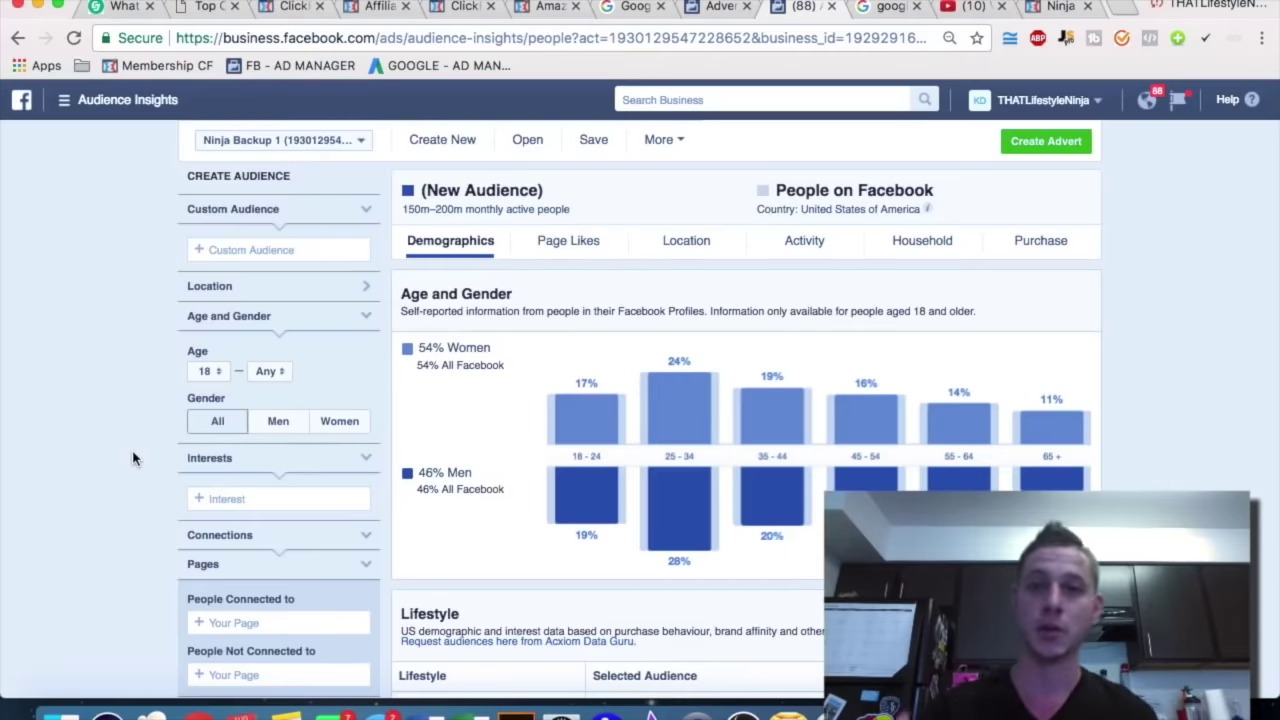
Add Gary Vaynerchuk as an interest of the new audience and close the suggestion list.
{"action": "left_click", "coordinate": [238, 494]}
{"action": "left_click", "coordinate": [121, 485]}
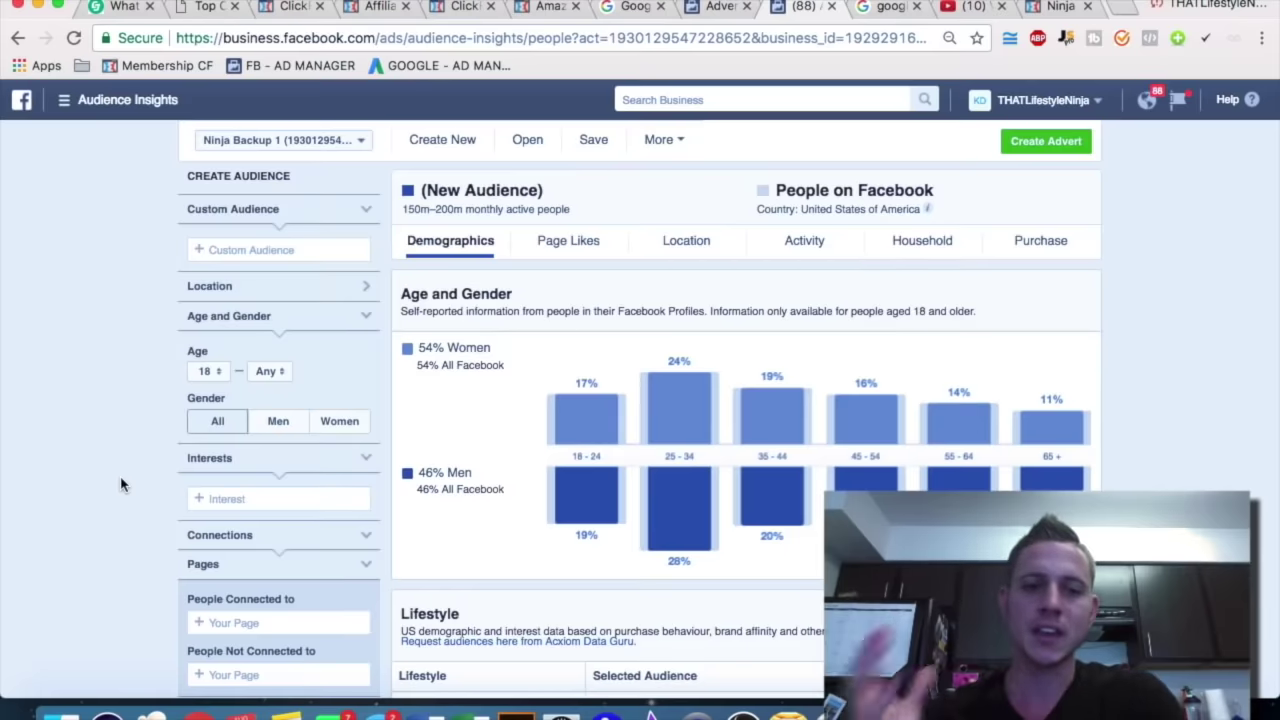
{"action": "left_click", "coordinate": [282, 497]}
{"action": "type", "text": "gary va"}
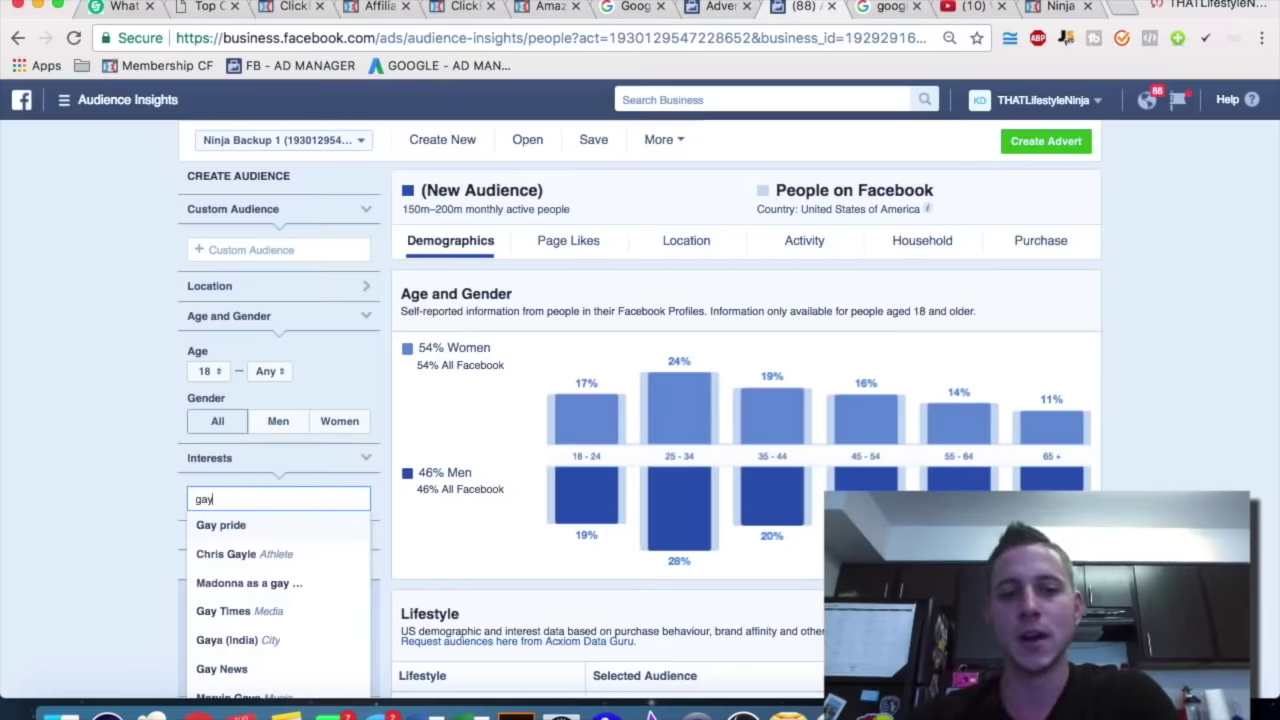
{"action": "type", "text": "yn"}
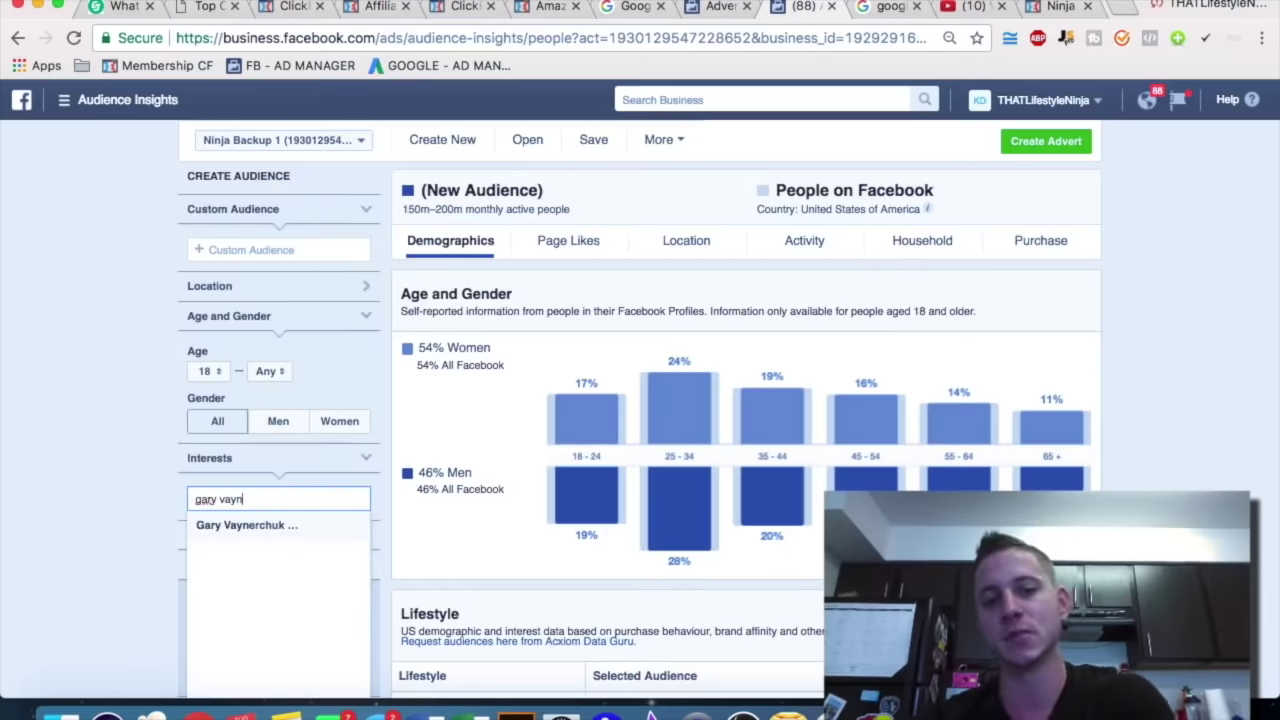
{"action": "left_click", "coordinate": [272, 526]}
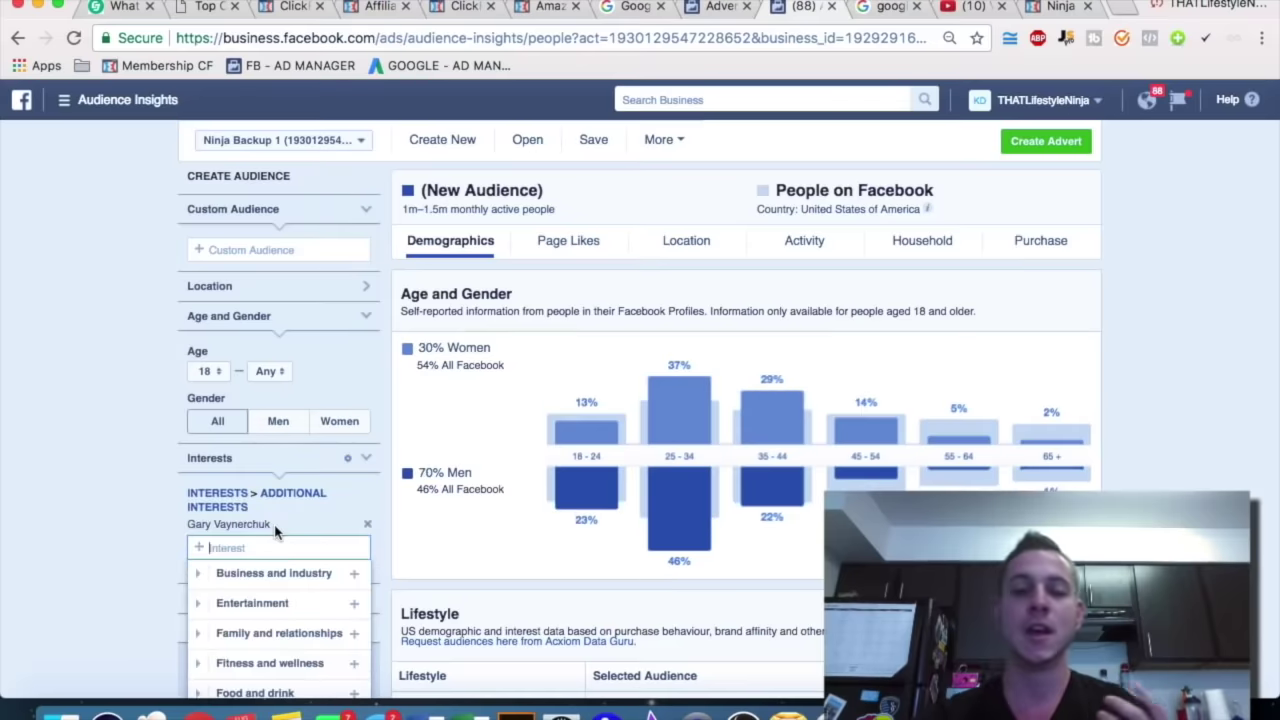
{"action": "left_click", "coordinate": [90, 484]}
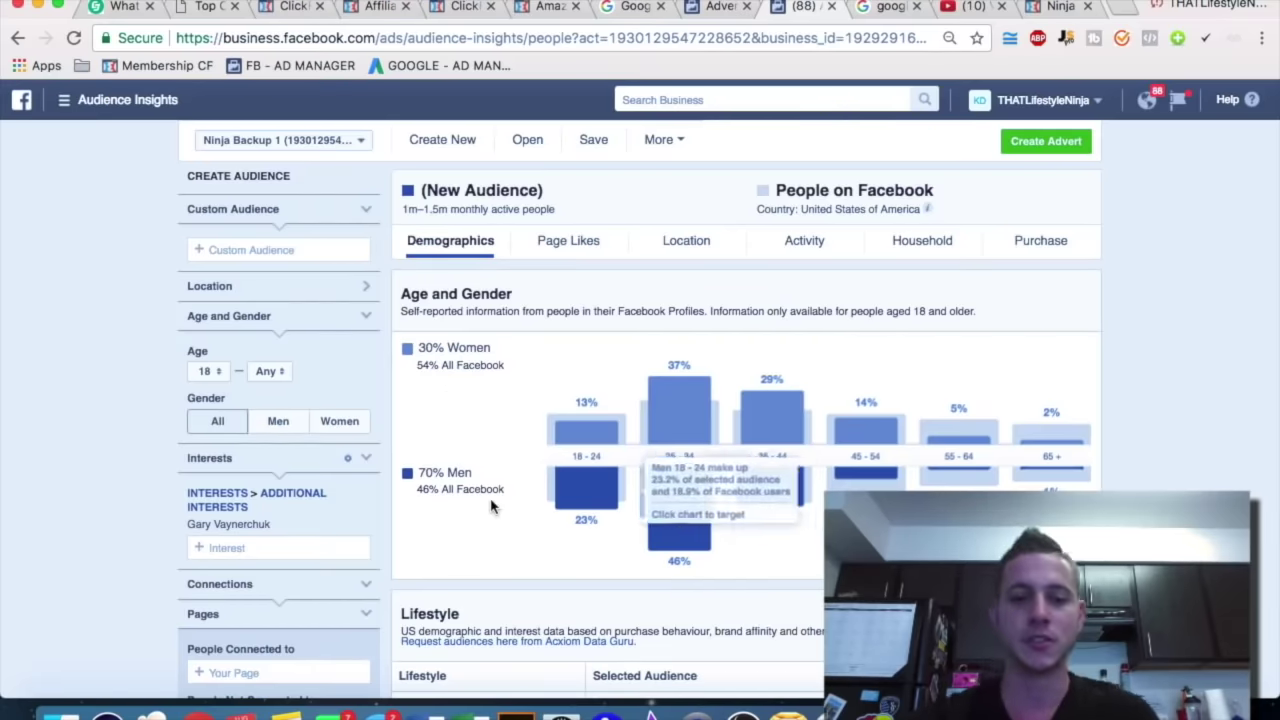
Review the Gary Vaynerchuk audience's age, gender and lifestyle breakdown, and view its top page like categories.
{"action": "scroll", "coordinate": [490, 500], "scroll_direction": "down", "scroll_amount": 3}
{"action": "scroll", "coordinate": [490, 507], "scroll_direction": "down", "scroll_amount": 1}
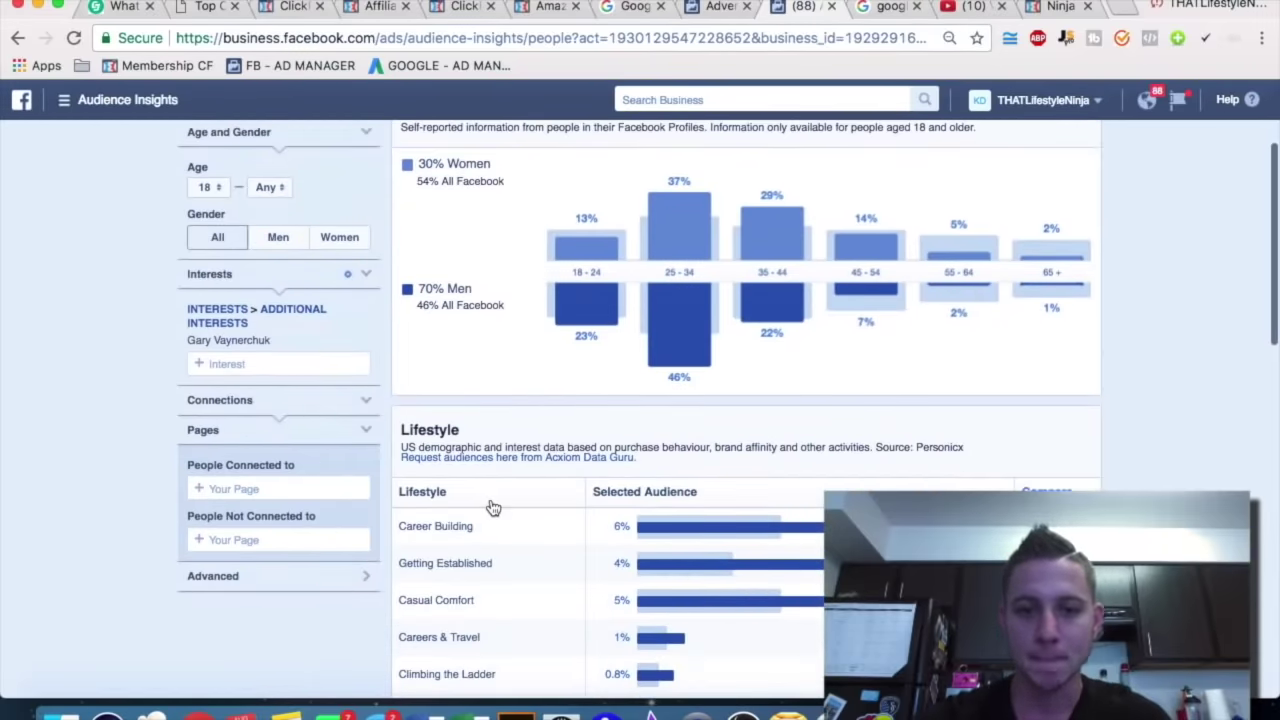
{"action": "scroll", "coordinate": [522, 533], "scroll_direction": "down", "scroll_amount": 1}
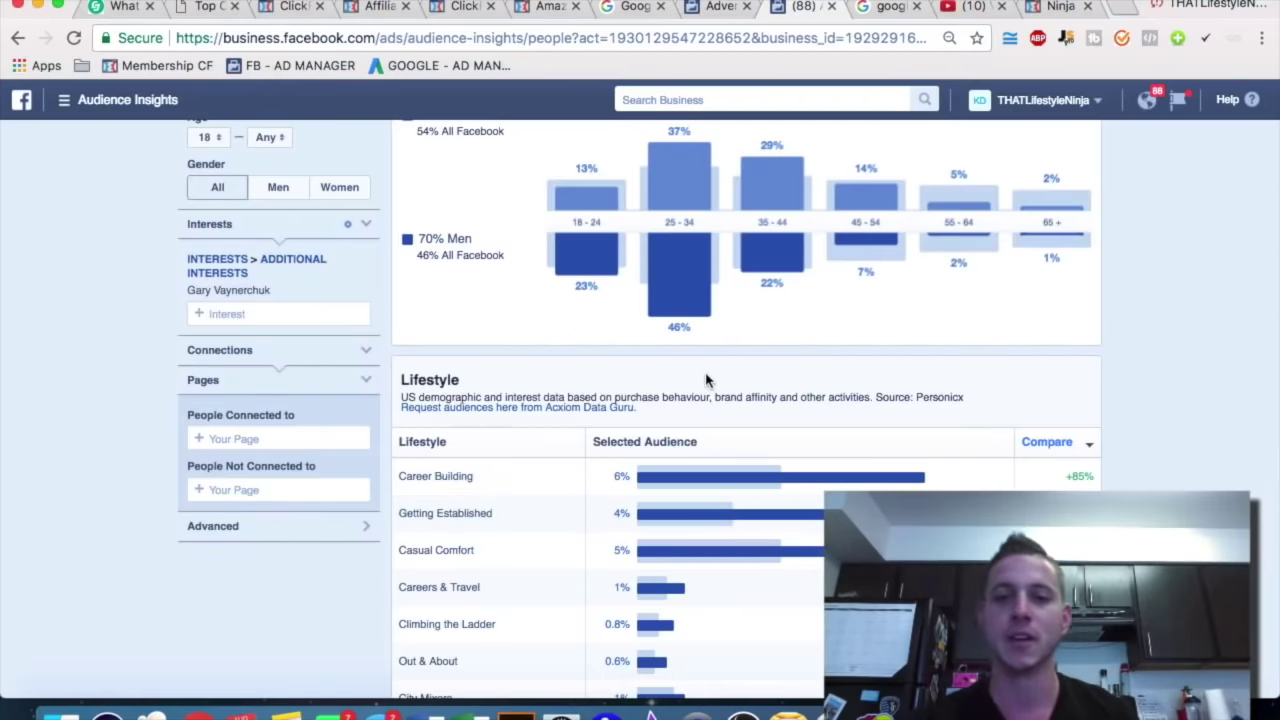
{"action": "scroll", "coordinate": [655, 390], "scroll_direction": "down", "scroll_amount": 1}
{"action": "scroll", "coordinate": [652, 388], "scroll_direction": "up", "scroll_amount": 5}
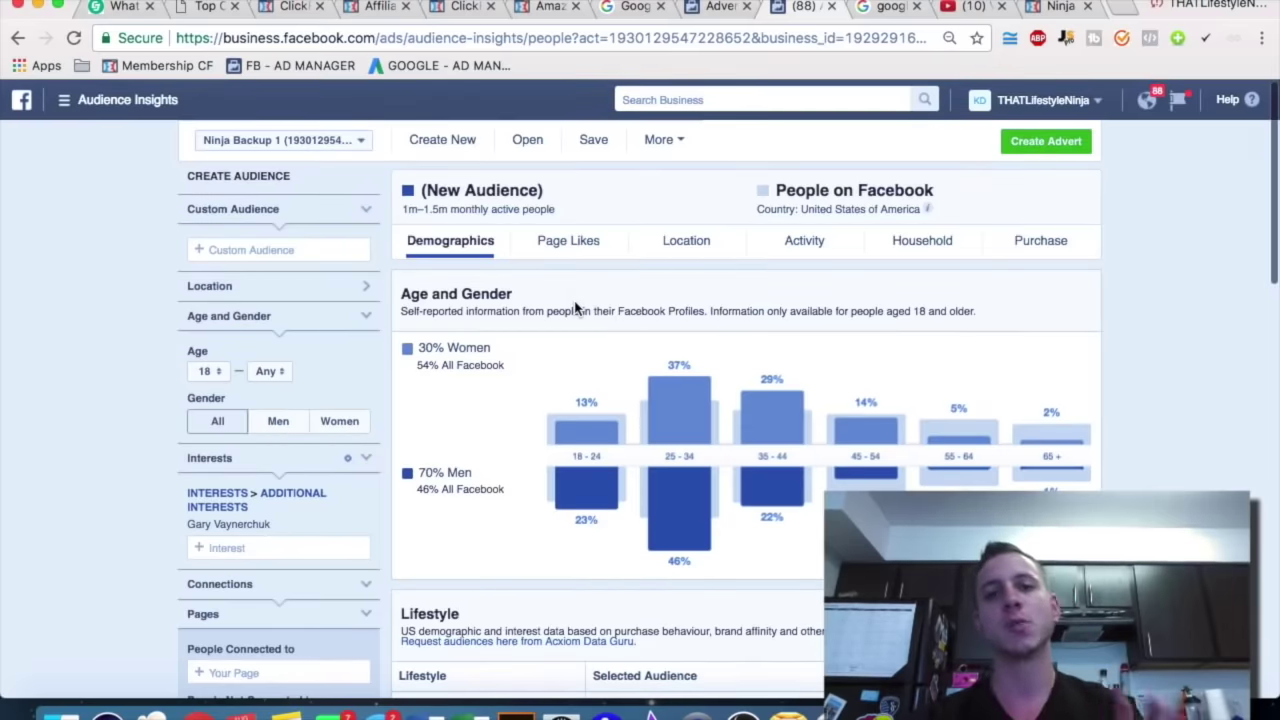
{"action": "left_click", "coordinate": [563, 245]}
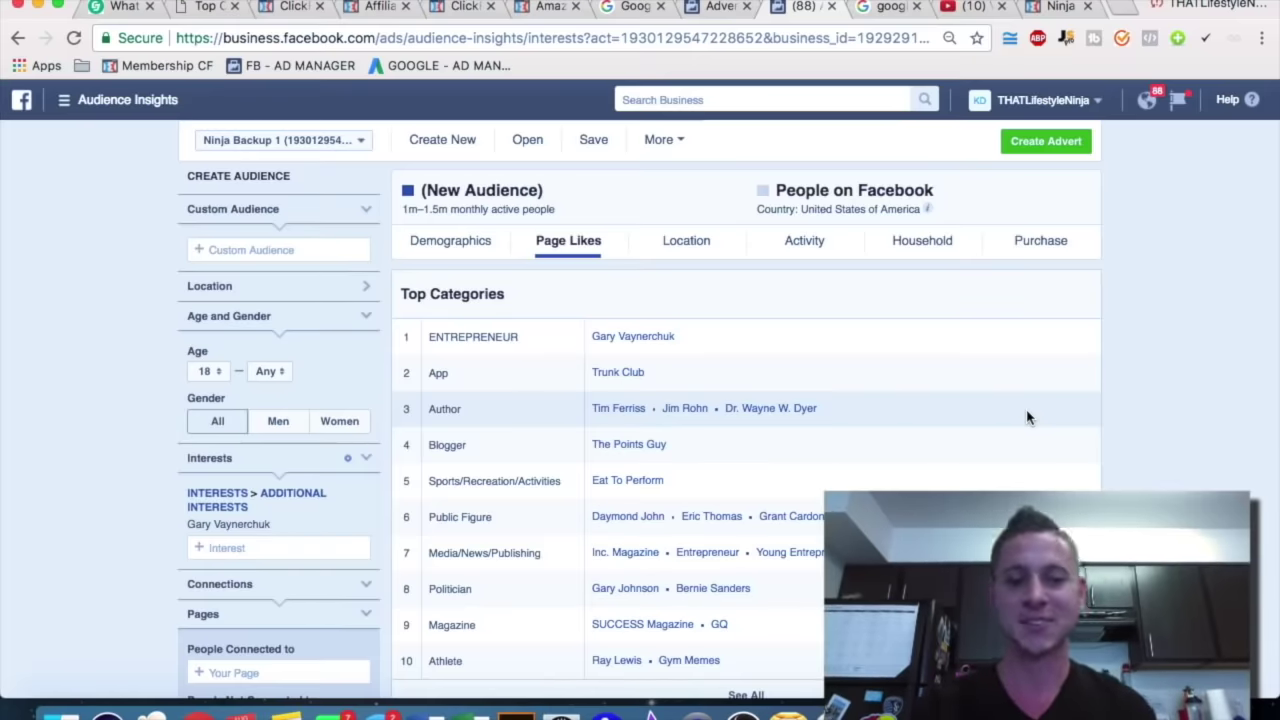
Remove the Gary Vaynerchuk interest and add the Custom Baby custom audience instead.
{"action": "left_click", "coordinate": [280, 249]}
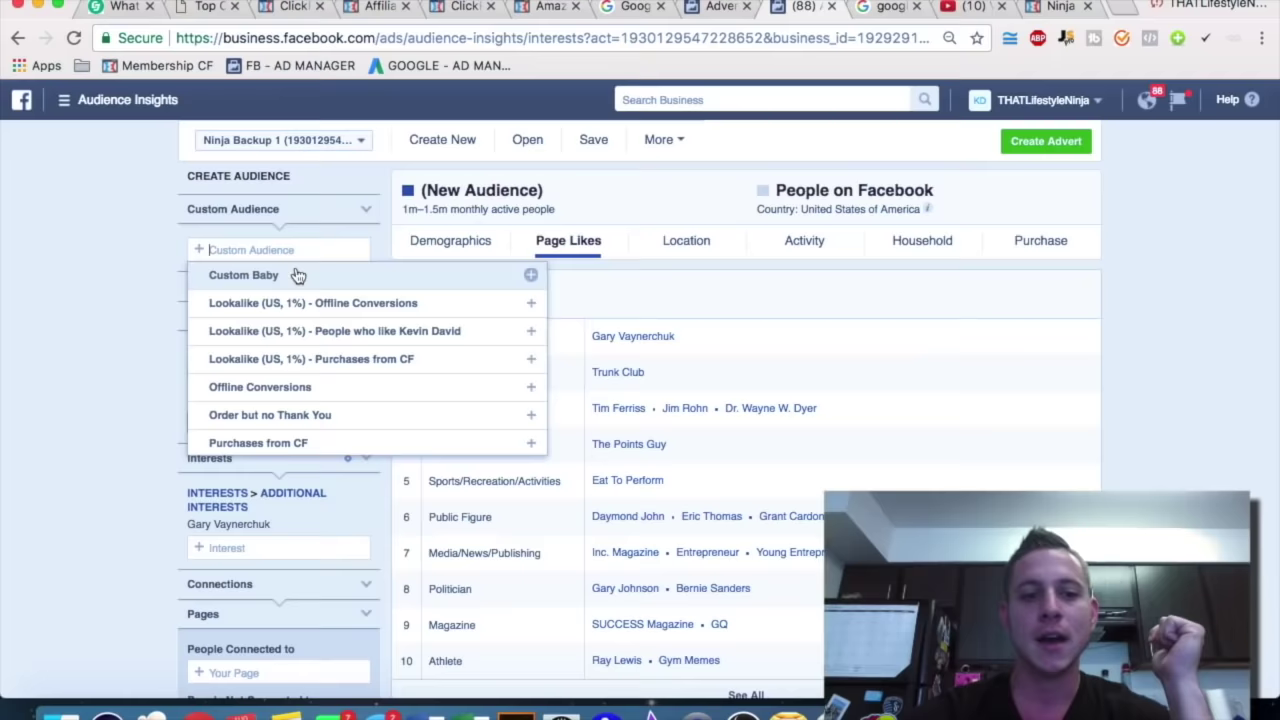
{"action": "left_click", "coordinate": [364, 492]}
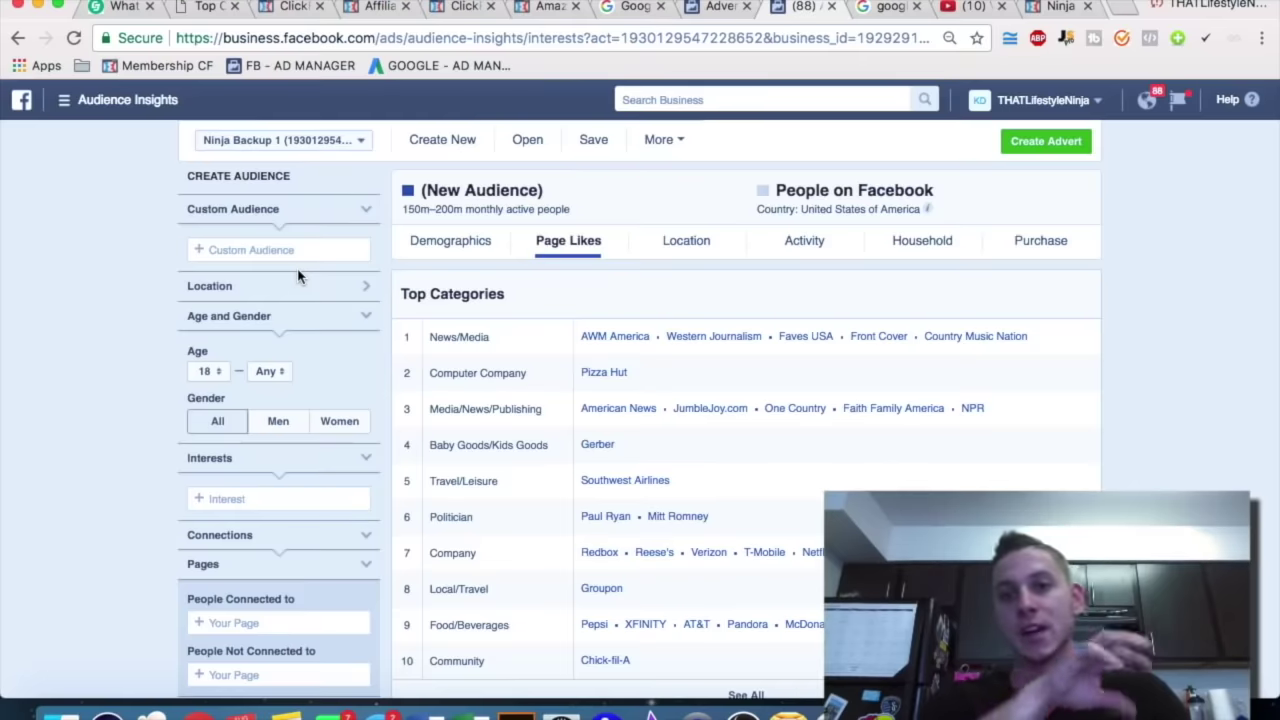
{"action": "left_click", "coordinate": [364, 212]}
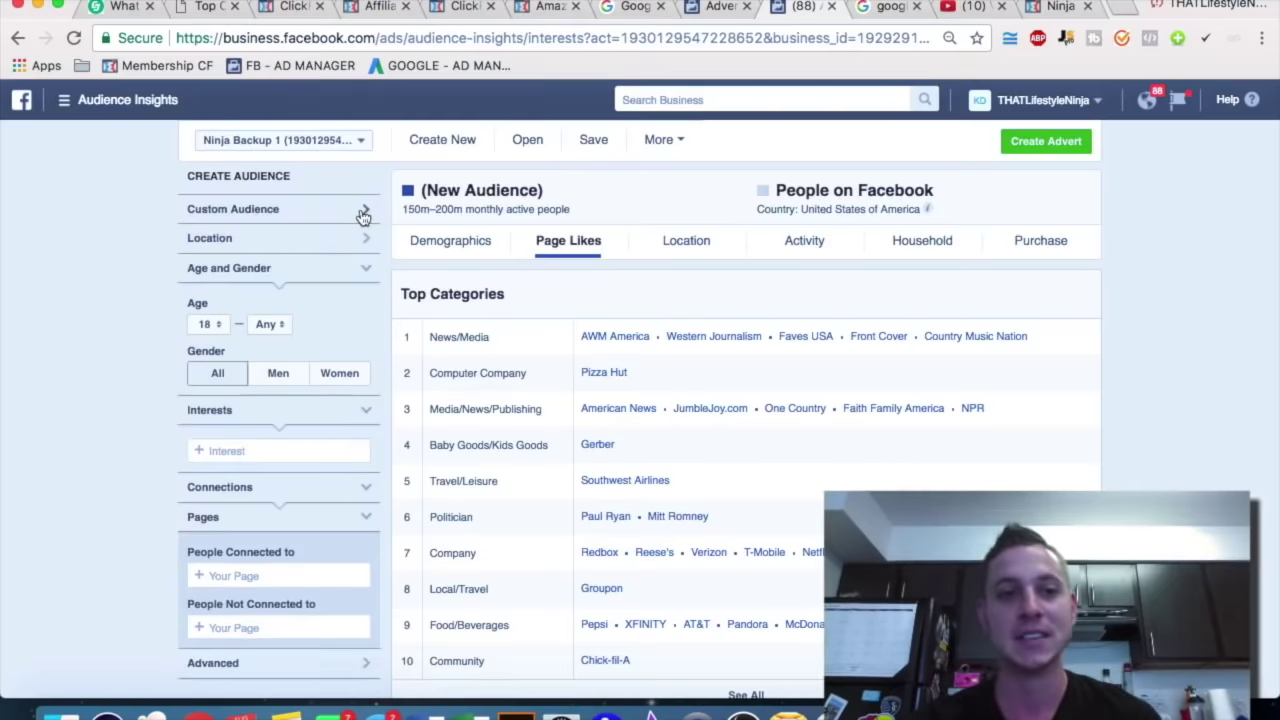
{"action": "left_click", "coordinate": [364, 212]}
{"action": "left_click", "coordinate": [316, 248]}
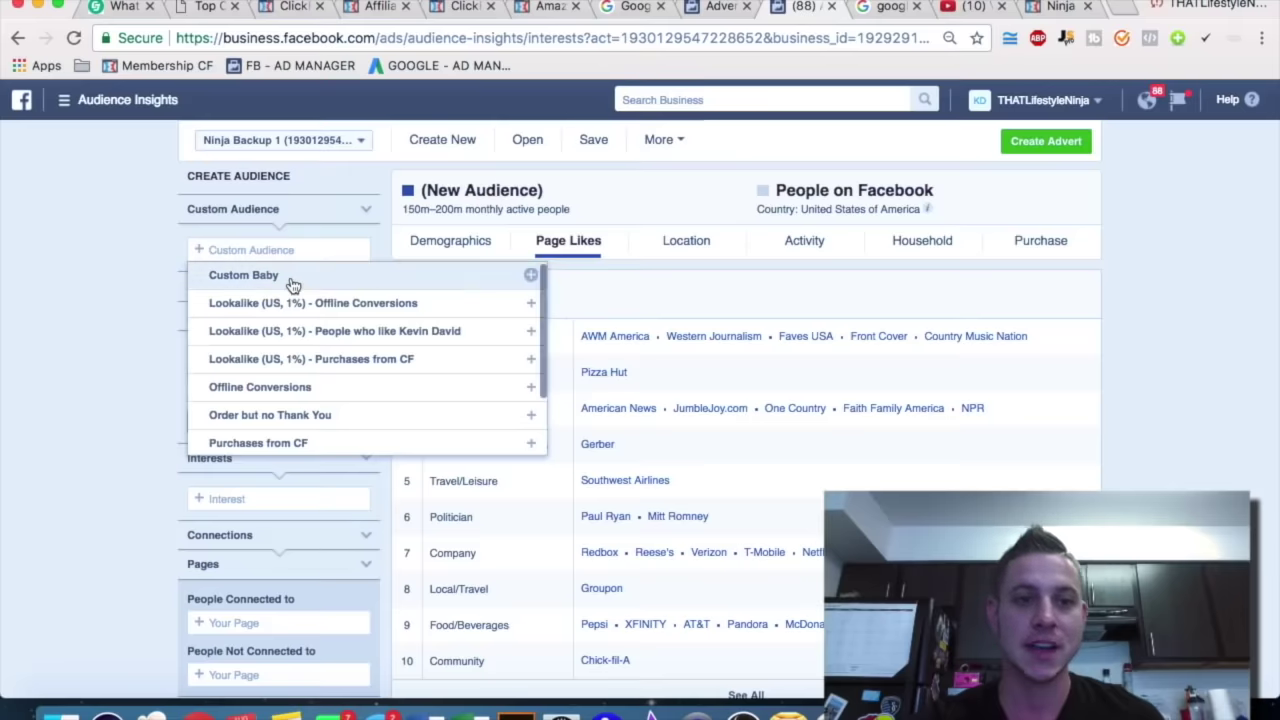
{"action": "left_click", "coordinate": [294, 280]}
{"action": "left_click", "coordinate": [124, 318]}
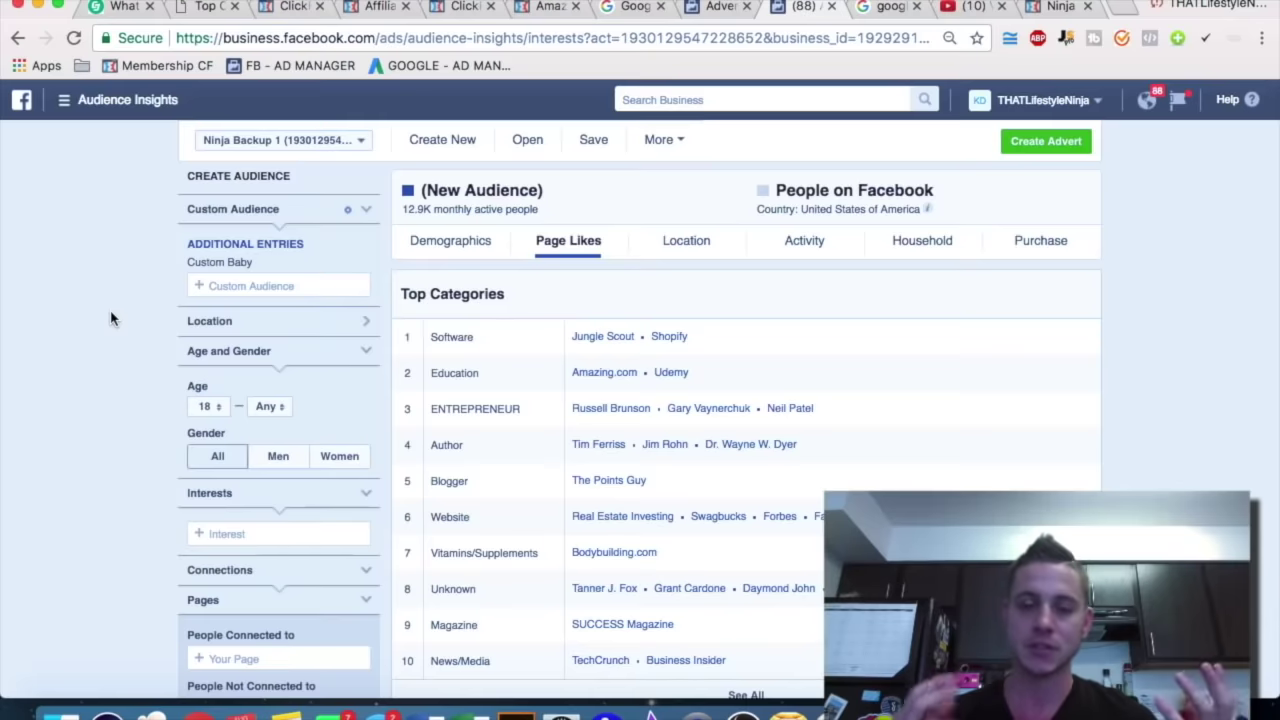
Examine the Custom Baby audience's top page like categories and top towns and cities, and return to its page likes.
{"action": "scroll", "coordinate": [124, 320], "scroll_direction": "down", "scroll_amount": 1}
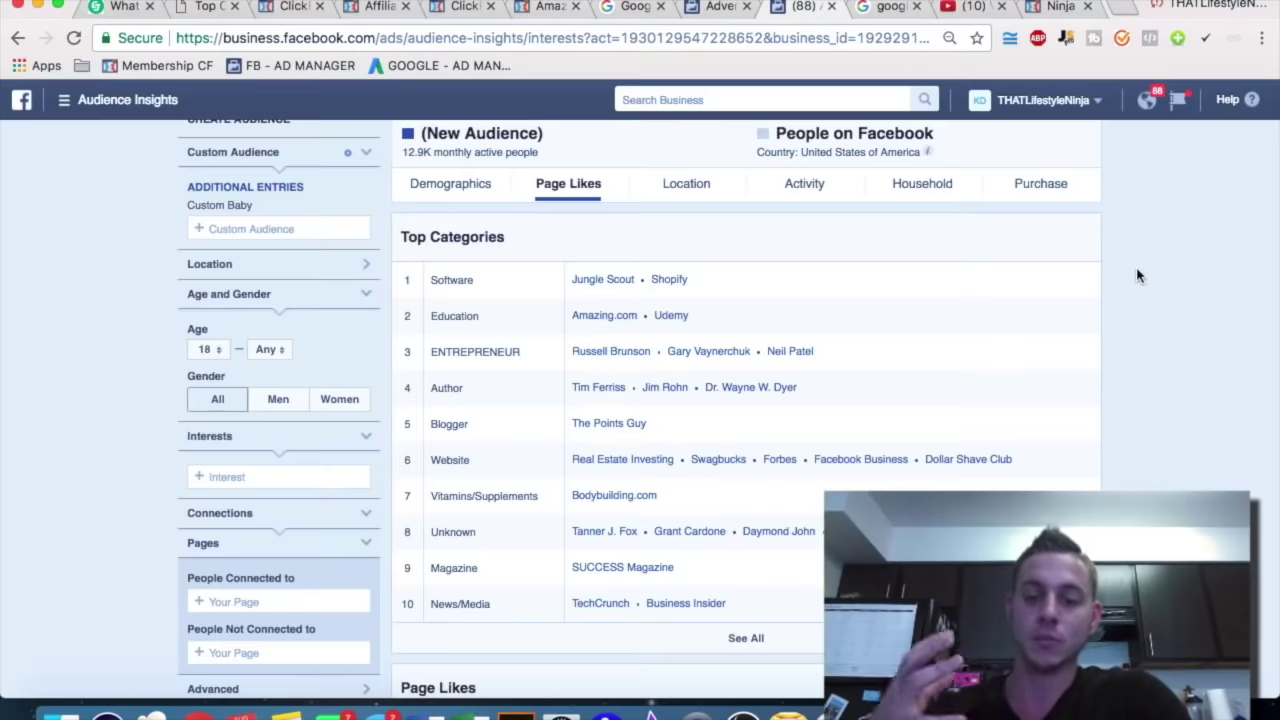
{"action": "left_click", "coordinate": [686, 183]}
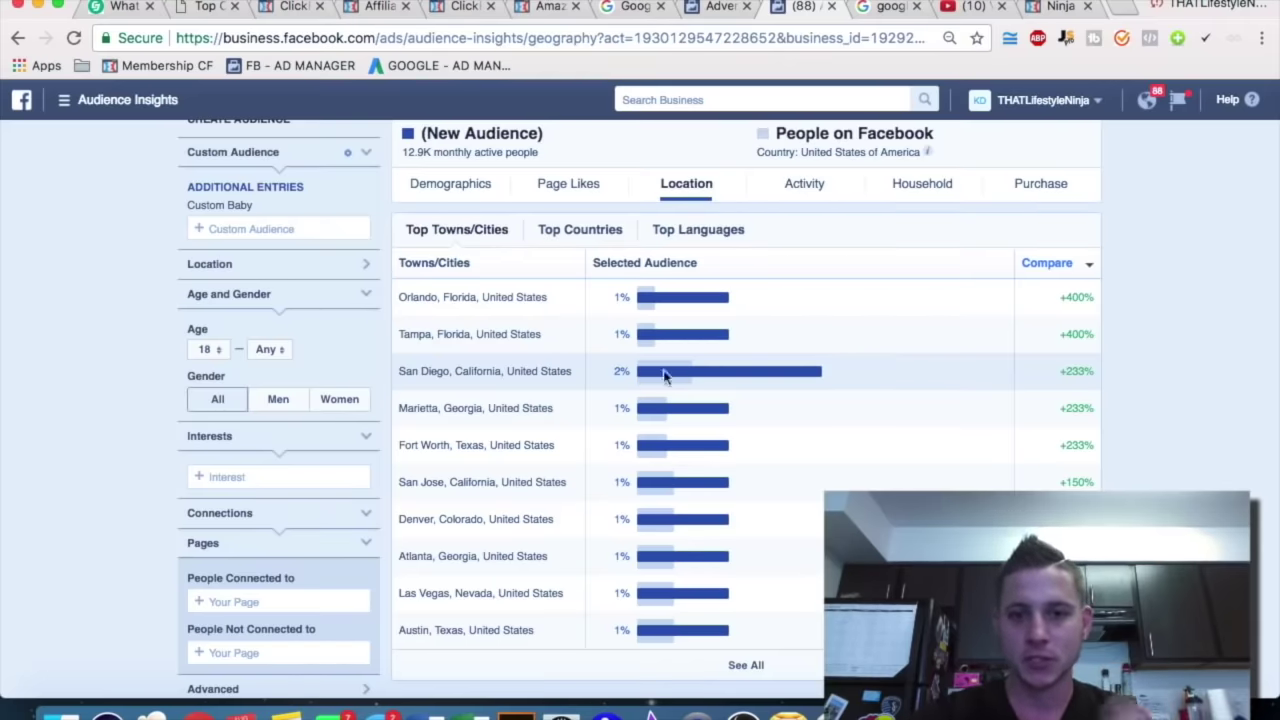
{"action": "mouse_move", "coordinate": [726, 375]}
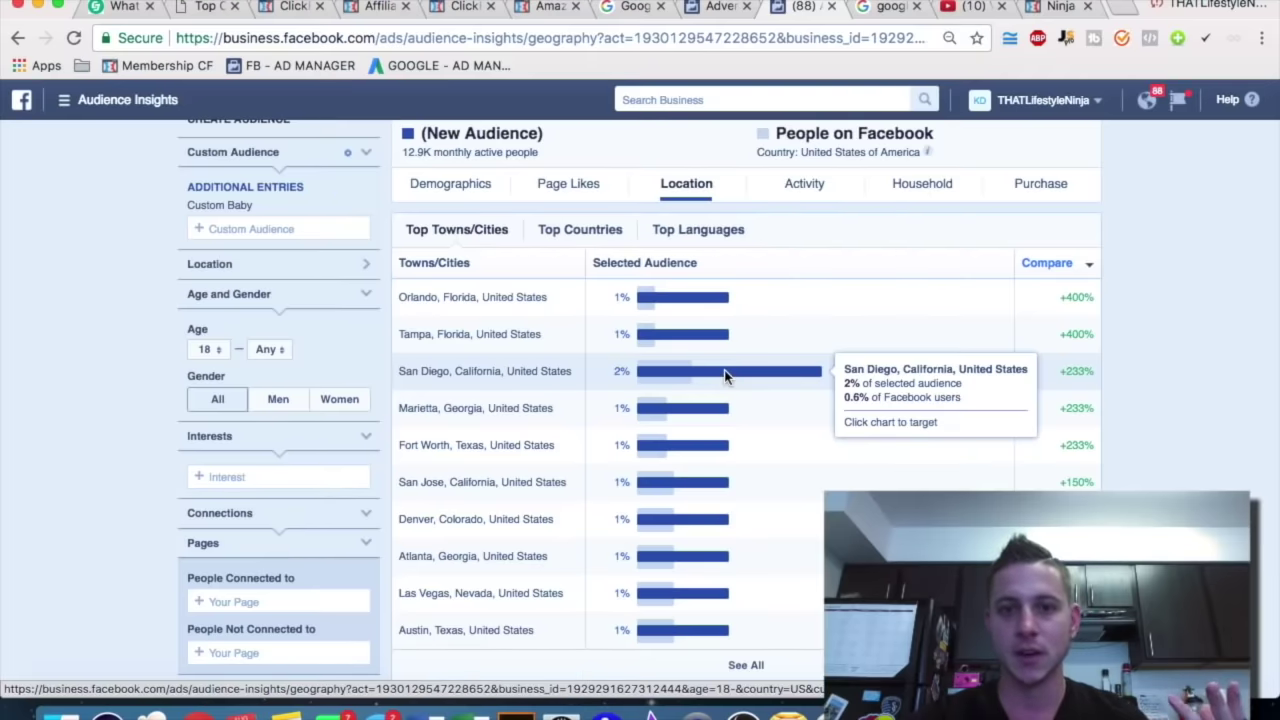
{"action": "left_click", "coordinate": [553, 188]}
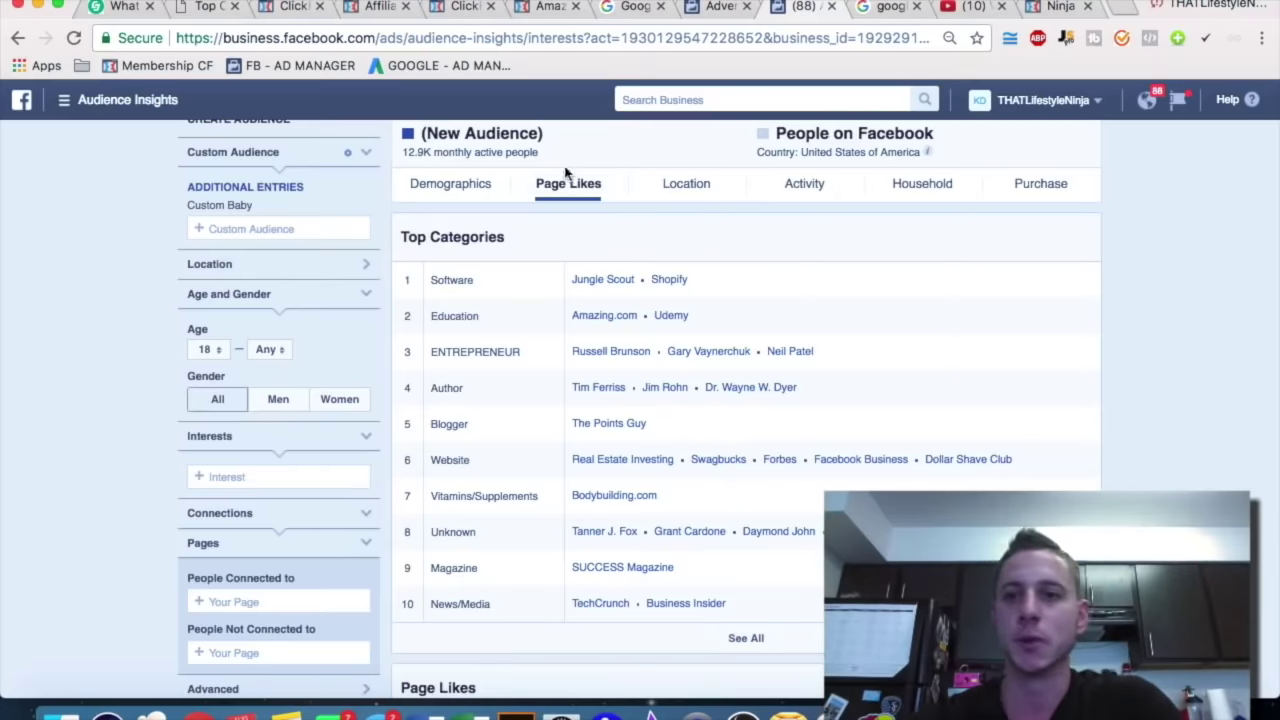
Switch to Facebook Adverts Manager with the adverts of the Ninja Backup 1 account.
{"action": "left_click", "coordinate": [866, 6]}
{"action": "left_click", "coordinate": [716, 6]}
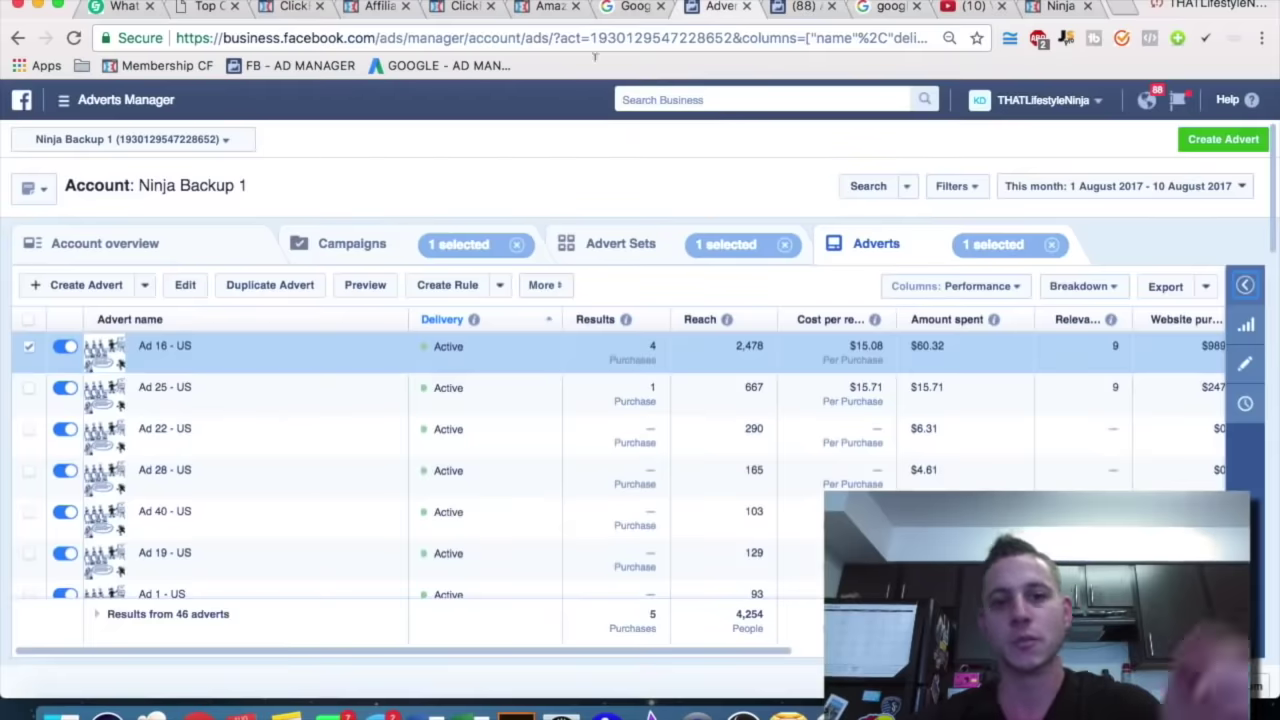
{"action": "left_click", "coordinate": [97, 288]}
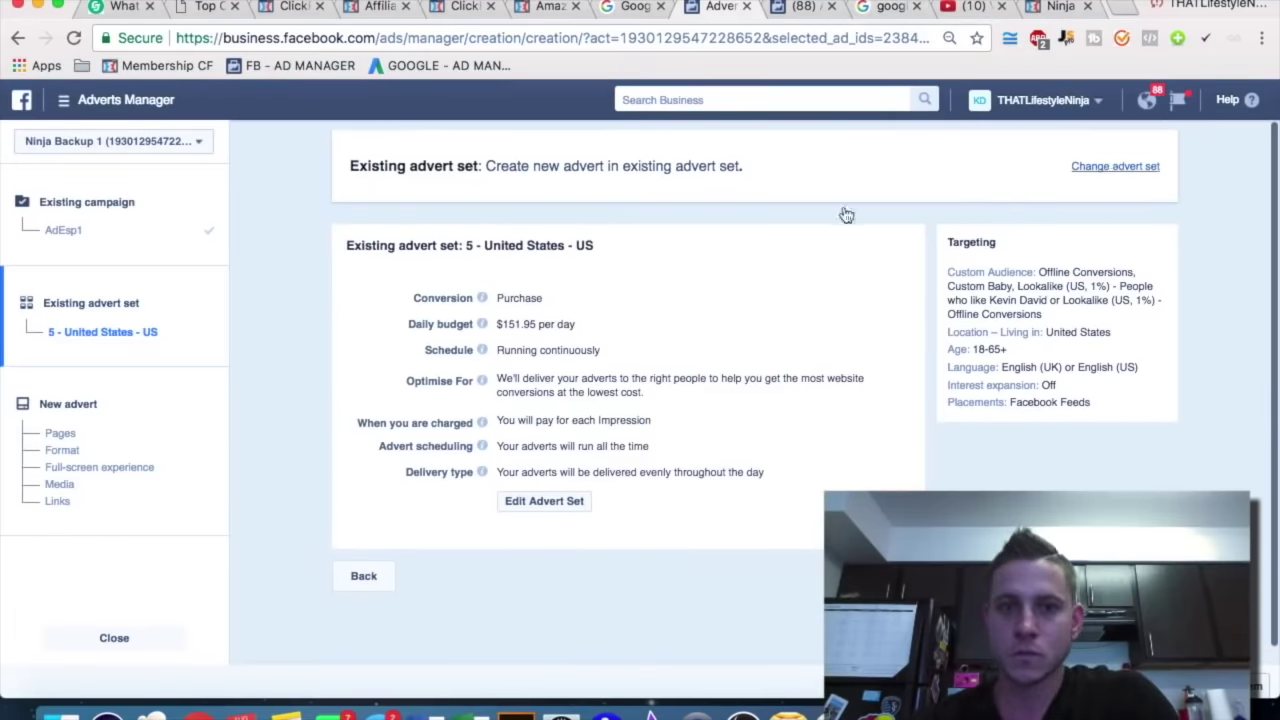
{"action": "left_click", "coordinate": [60, 433]}
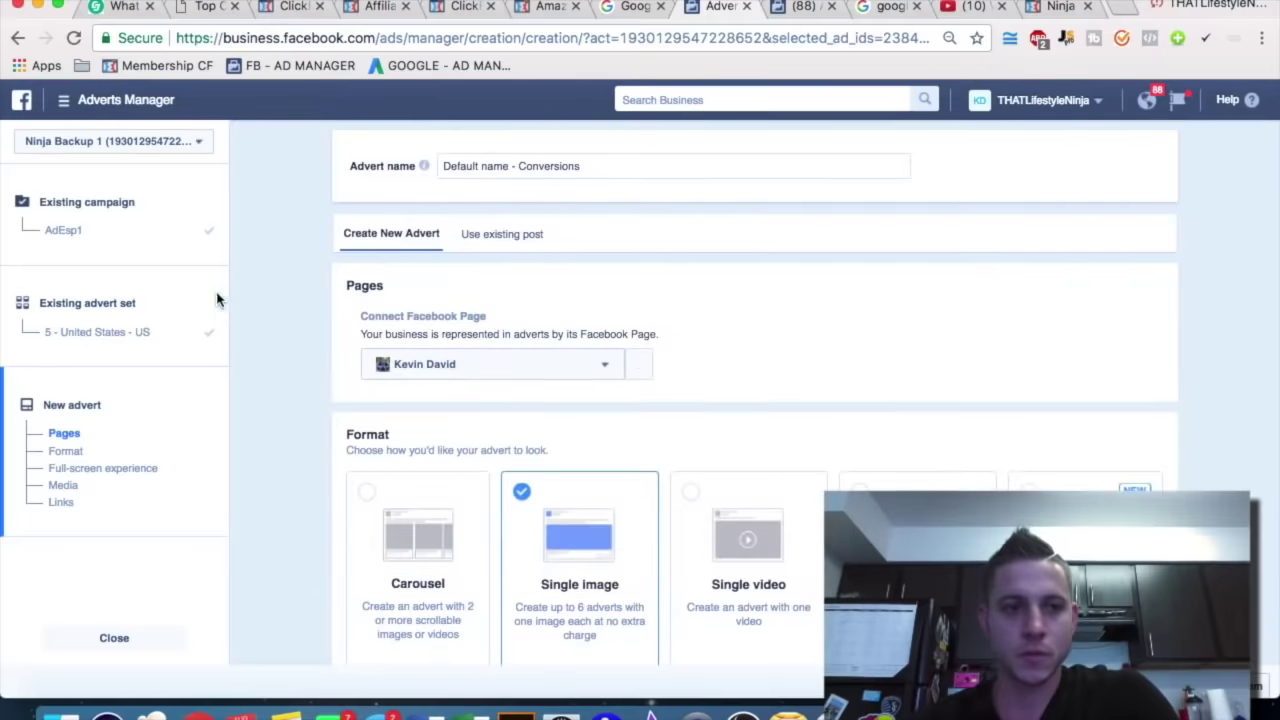
{"action": "left_click", "coordinate": [114, 640]}
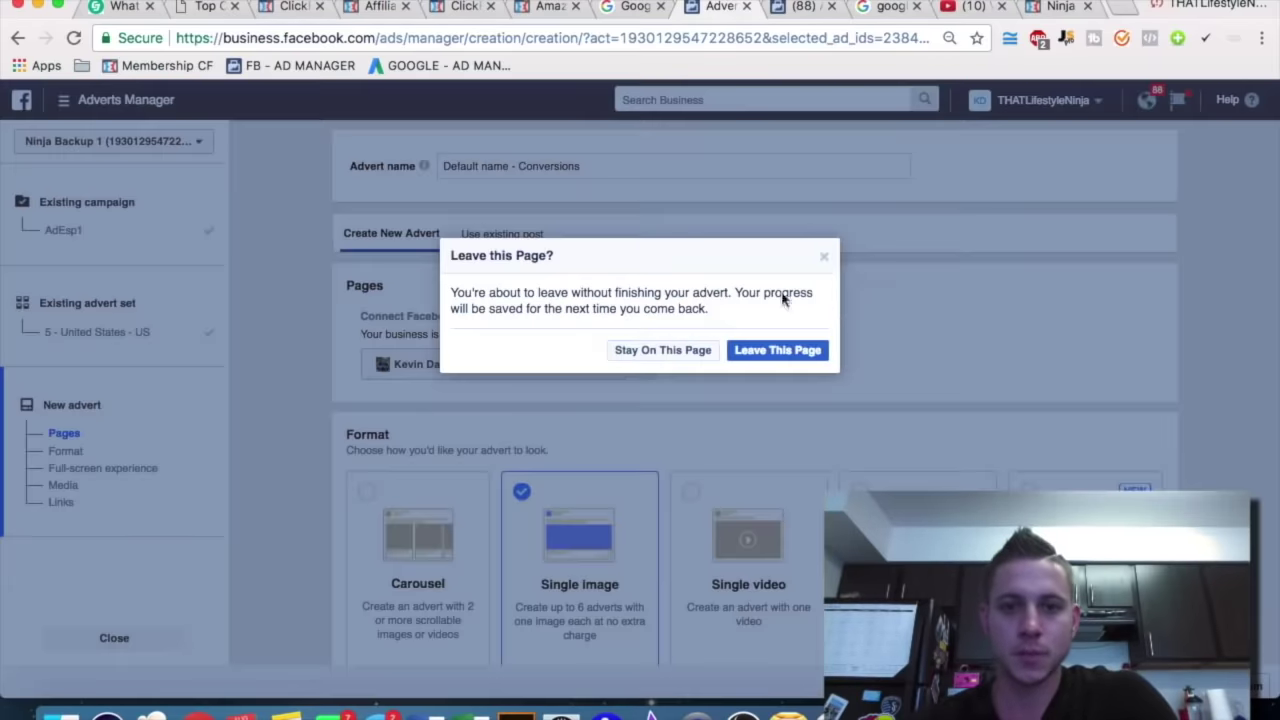
{"action": "left_click", "coordinate": [781, 351]}
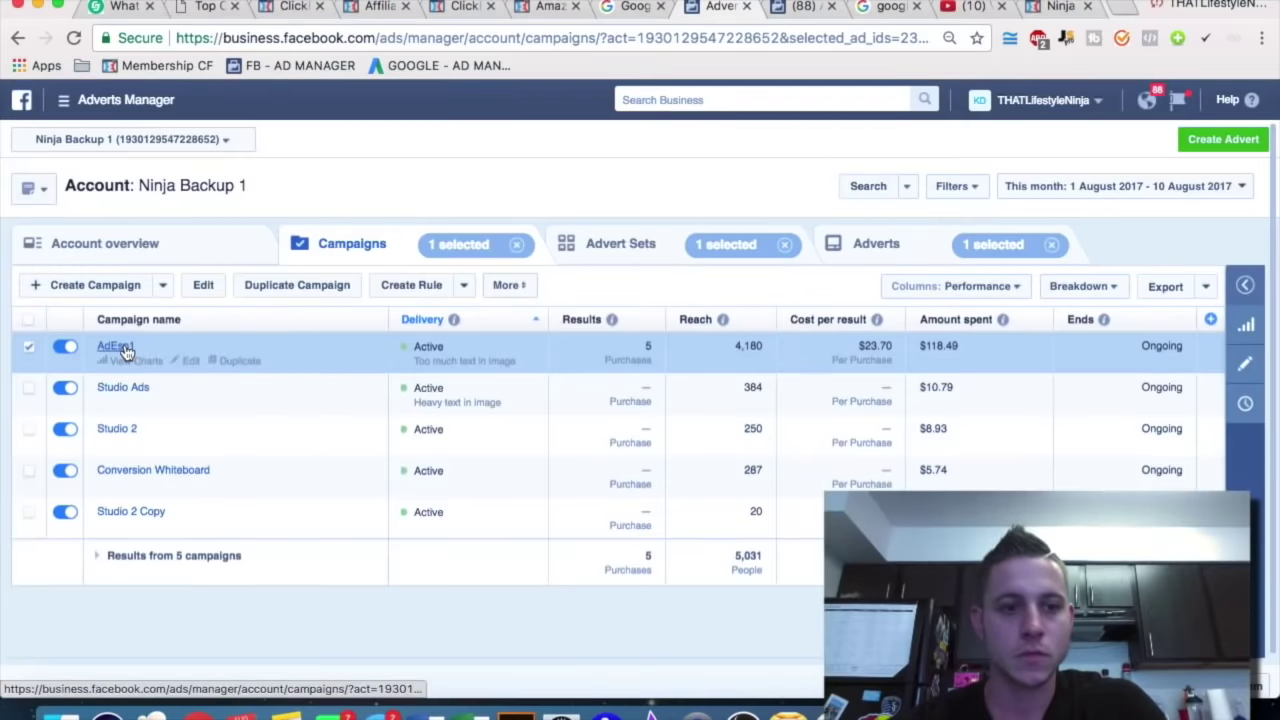
Open the Studio Ads campaign, start a new advert set in it and name the set YouTube Live.
{"action": "left_click", "coordinate": [114, 389]}
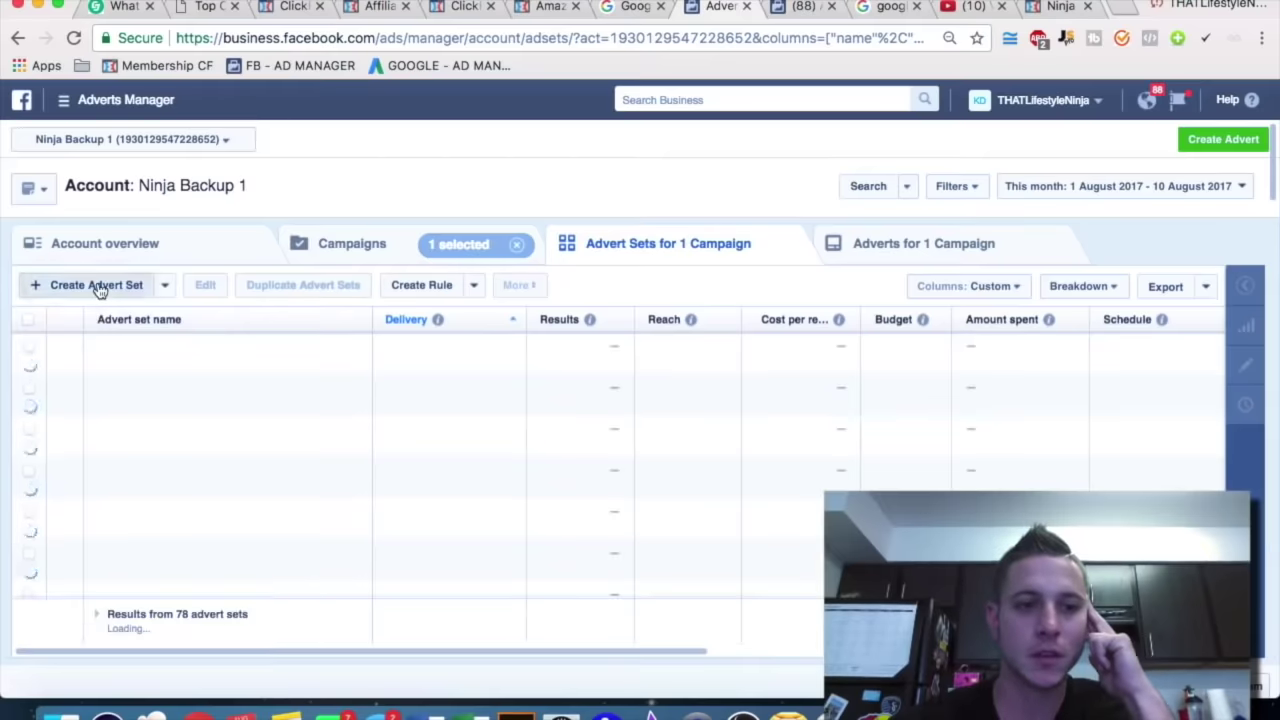
{"action": "left_click", "coordinate": [100, 287]}
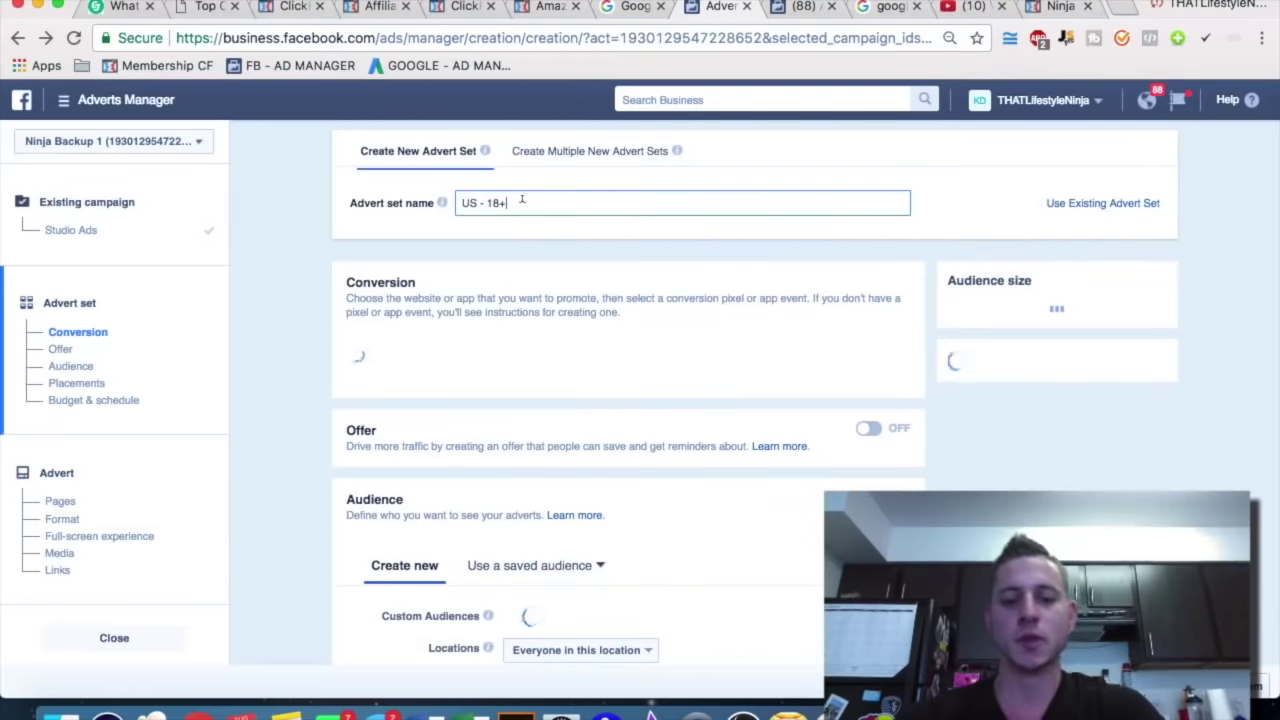
{"action": "scroll", "coordinate": [529, 208], "scroll_direction": "down", "scroll_amount": 2}
{"action": "type", "text": "YouTube Live"}
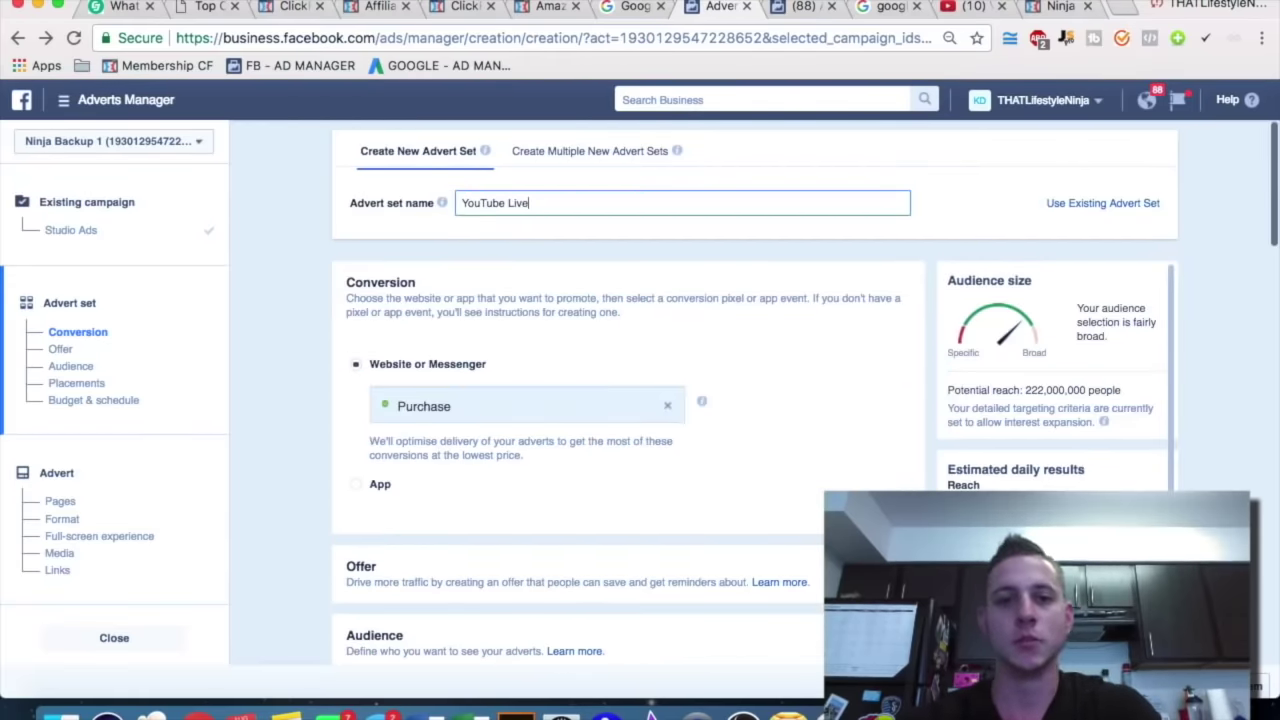
Examine the new advert set's conversion, offer, custom audience, location, age, gender, language and detailed targeting settings.
{"action": "scroll", "coordinate": [800, 338], "scroll_direction": "down", "scroll_amount": 2}
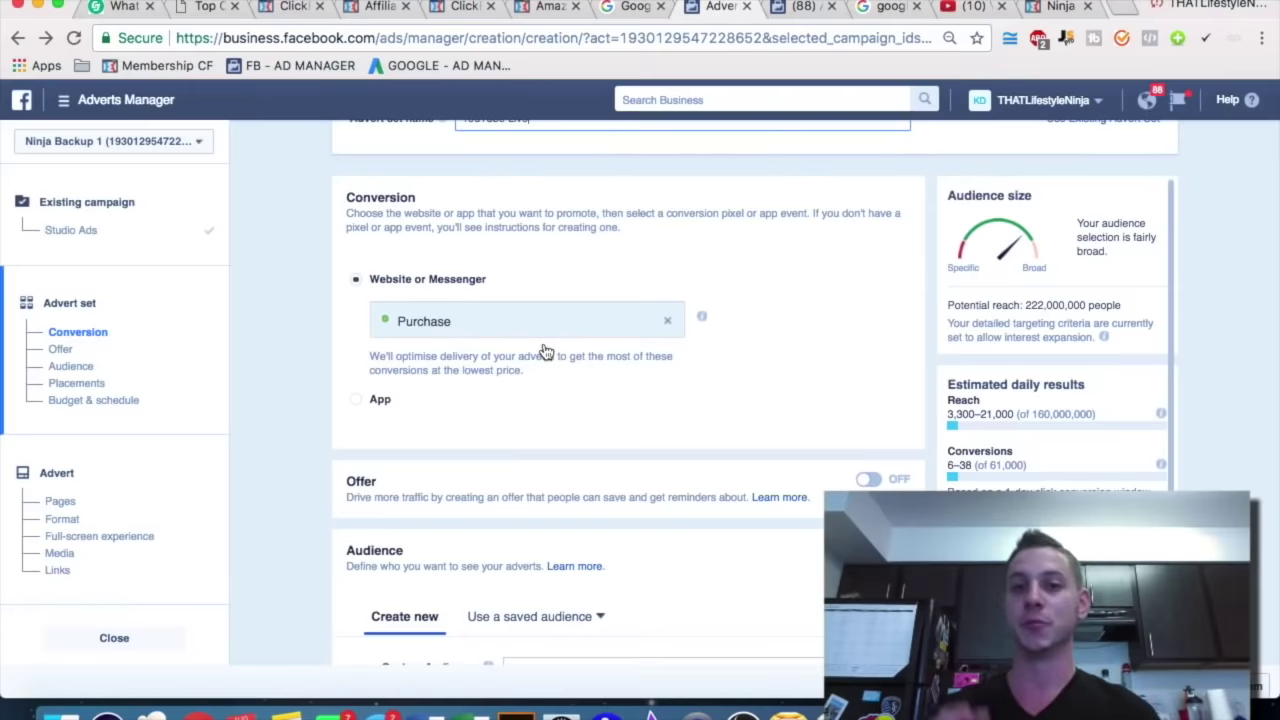
{"action": "scroll", "coordinate": [545, 352], "scroll_direction": "down", "scroll_amount": 5}
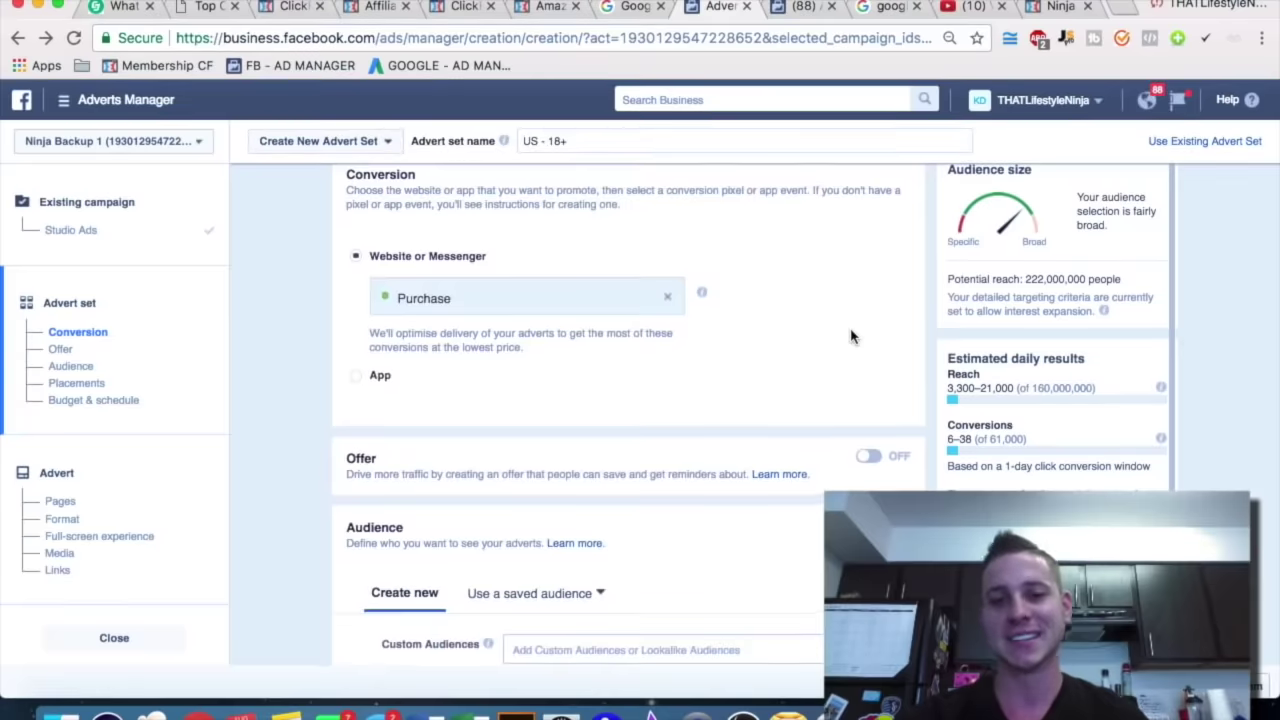
{"action": "scroll", "coordinate": [851, 336], "scroll_direction": "down", "scroll_amount": 8}
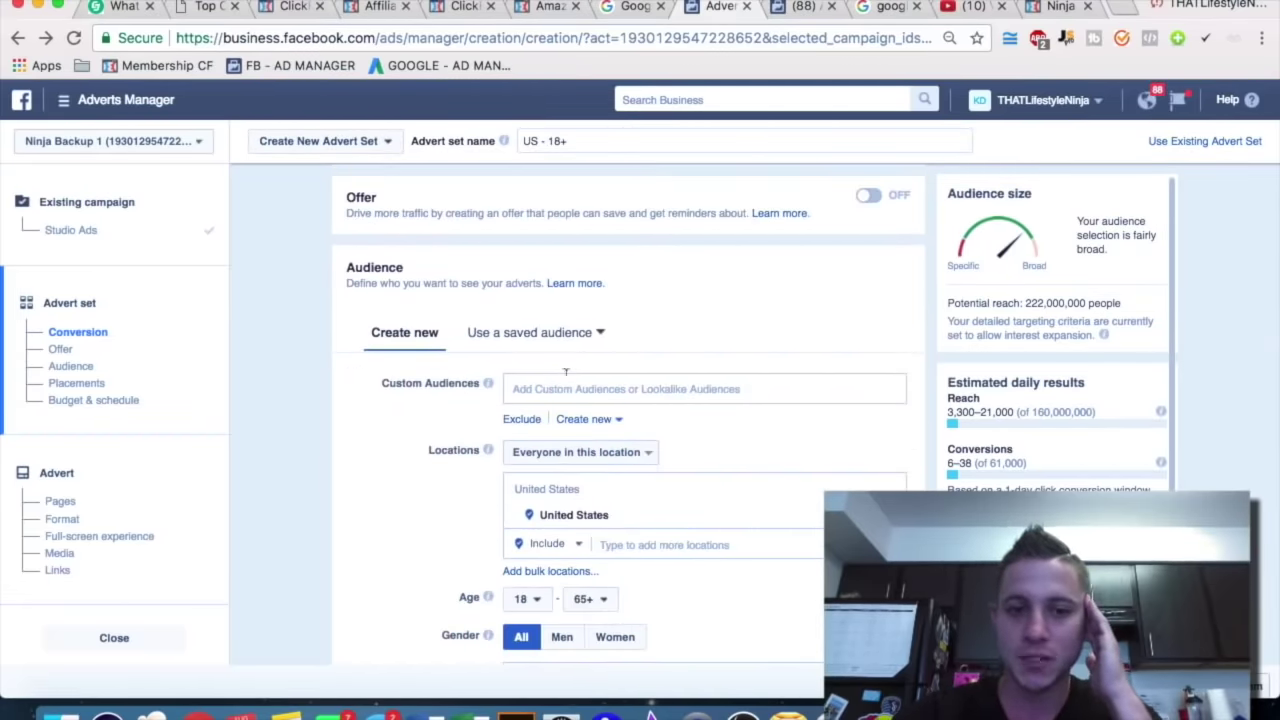
{"action": "scroll", "coordinate": [389, 443], "scroll_direction": "down", "scroll_amount": 3}
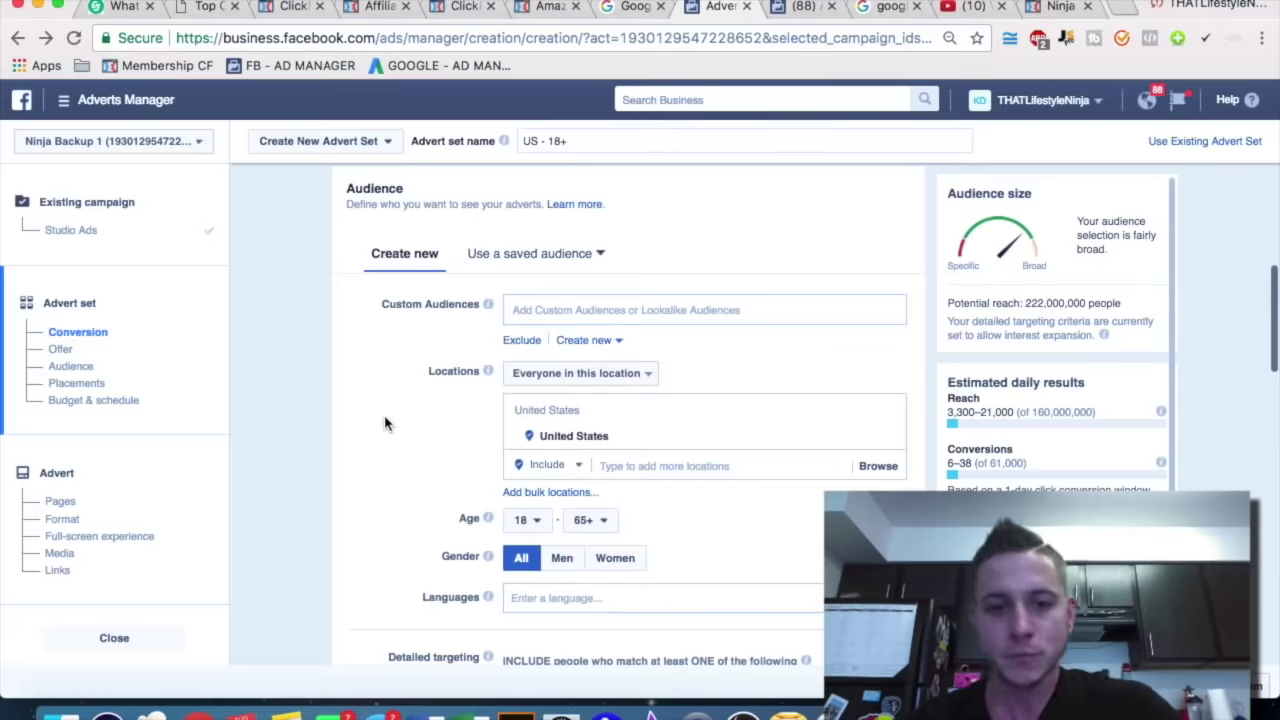
{"action": "scroll", "coordinate": [386, 424], "scroll_direction": "down", "scroll_amount": 2}
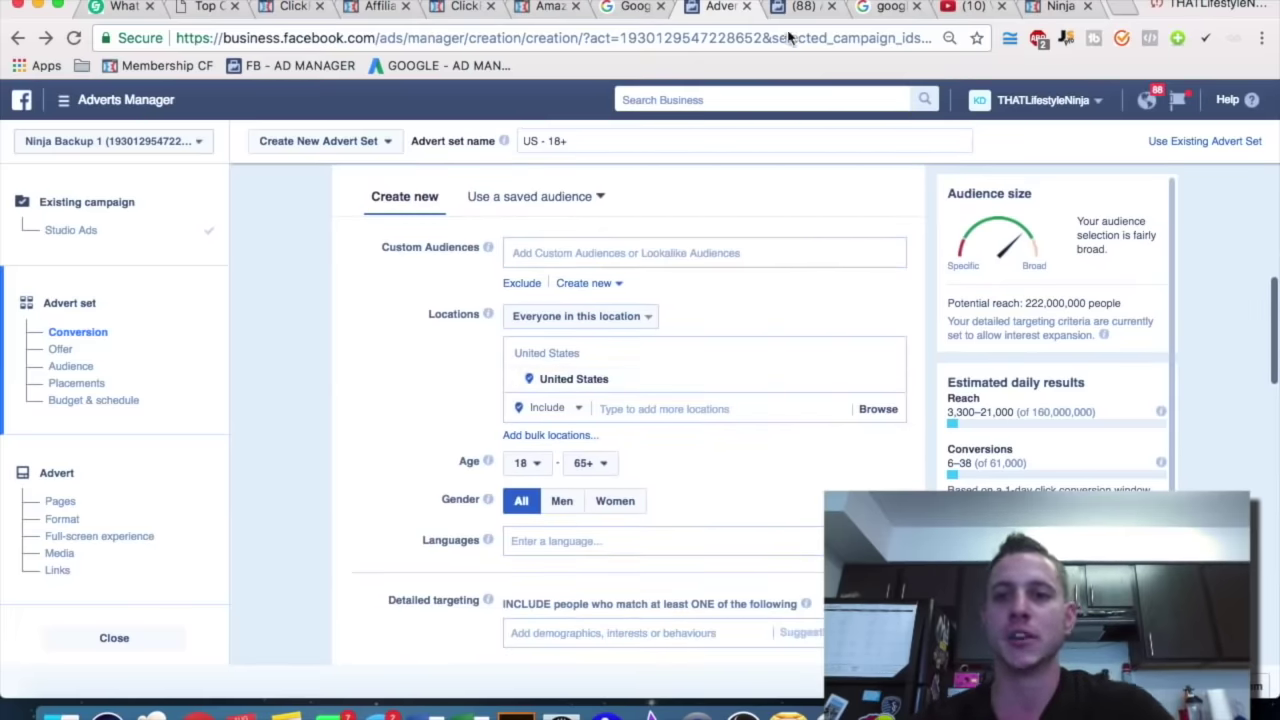
Switch to the Google results for google trends, open Google Trends and explore the search term amazon fba.
{"action": "left_click", "coordinate": [880, 8]}
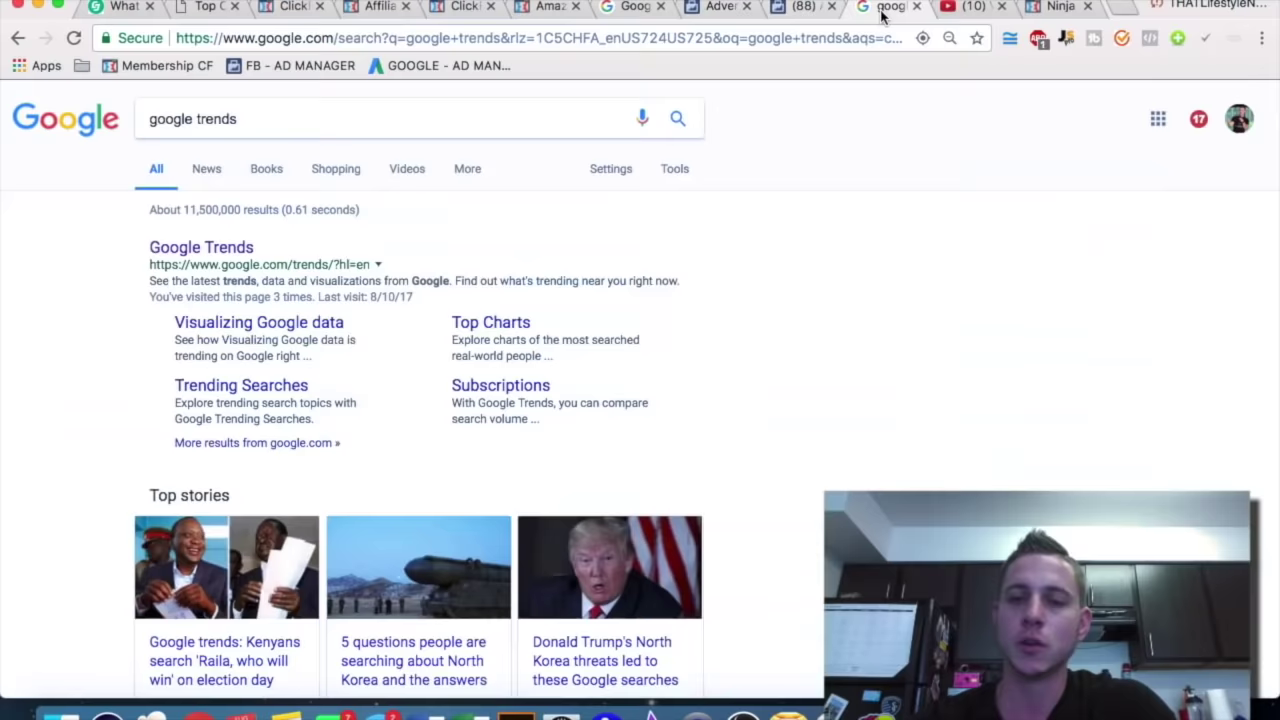
{"action": "left_click", "coordinate": [230, 256]}
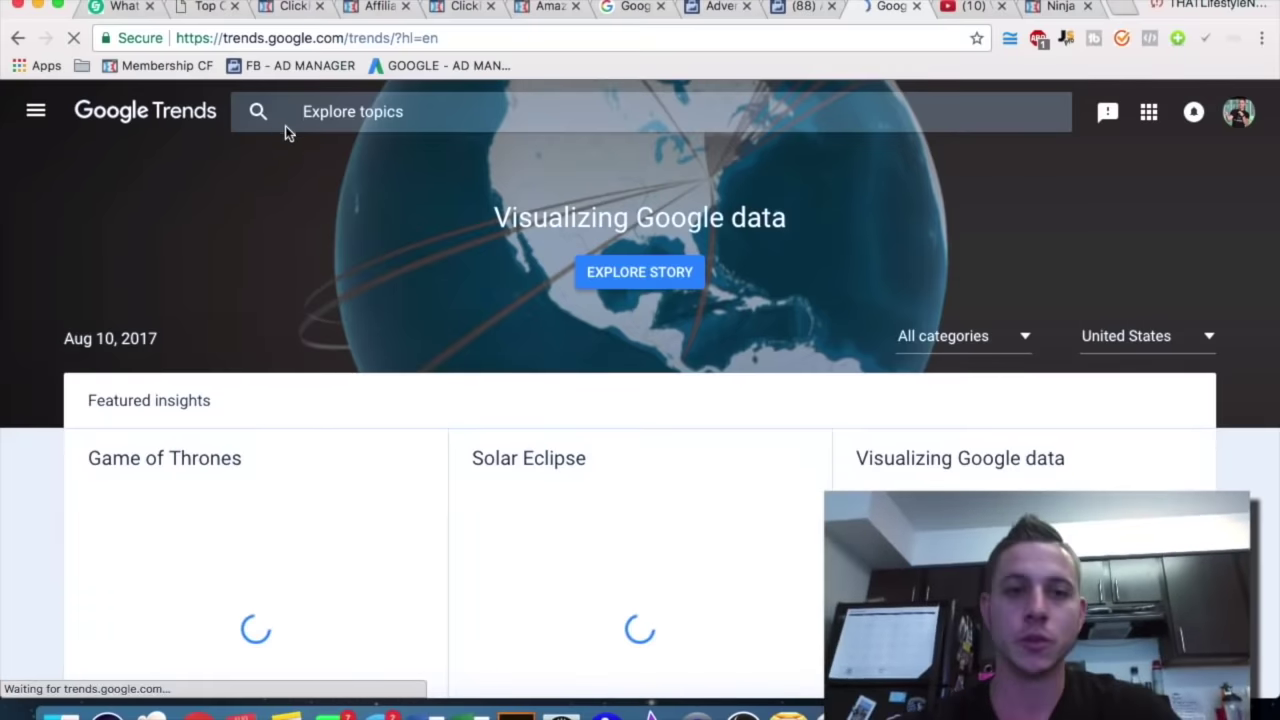
{"action": "left_click", "coordinate": [340, 111]}
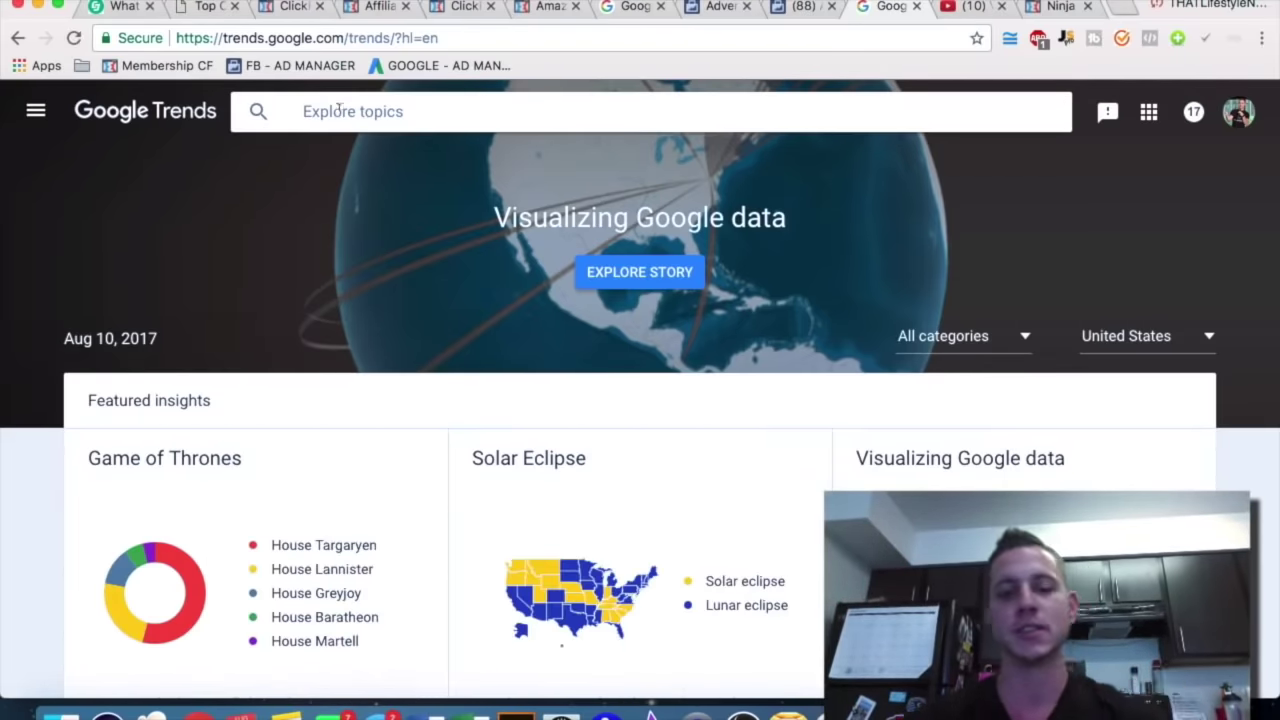
{"action": "type", "text": "amazon fba"}
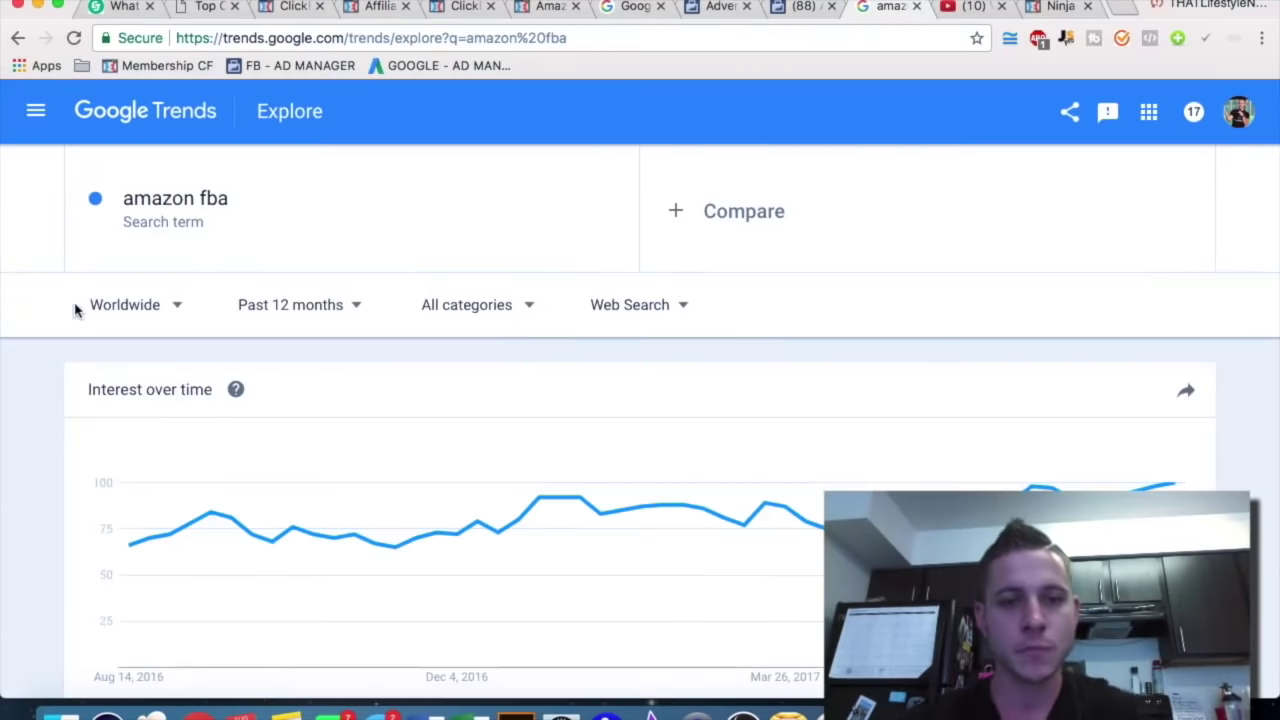
Examine the worldwide interest over time and by region for amazon fba, and break the regional interest down by city.
{"action": "scroll", "coordinate": [29, 360], "scroll_direction": "down", "scroll_amount": 2}
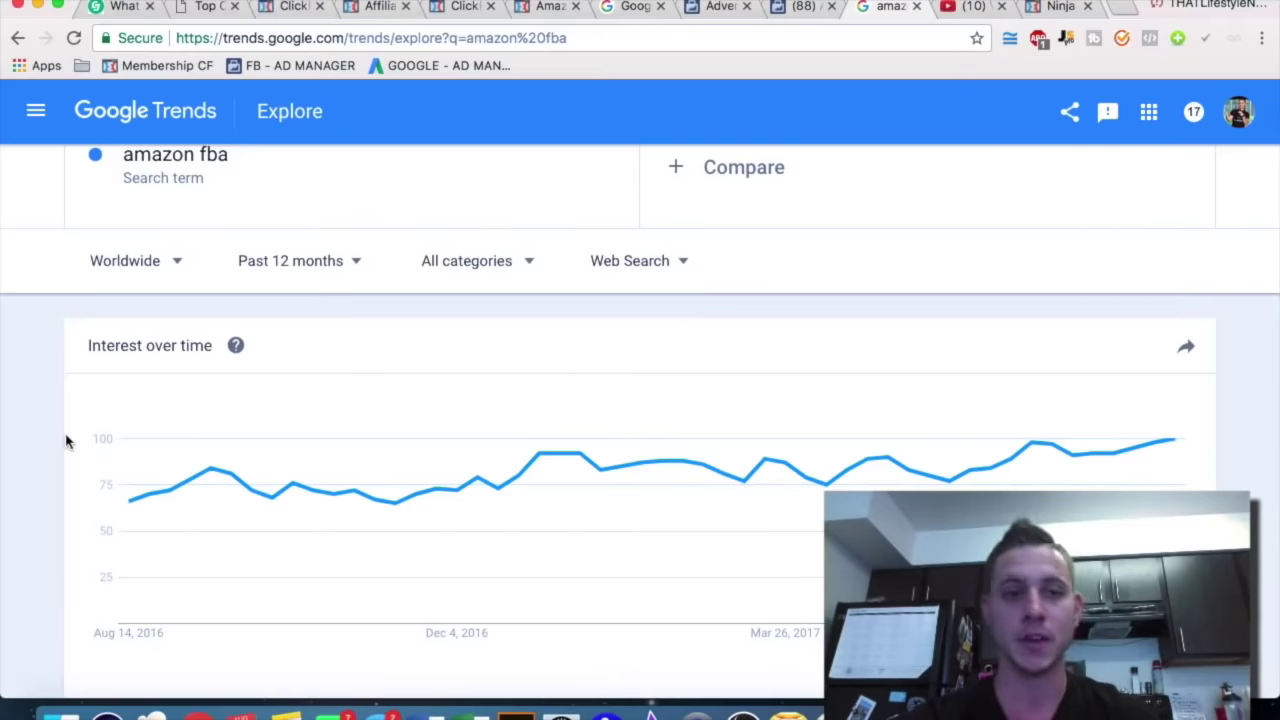
{"action": "scroll", "coordinate": [60, 428], "scroll_direction": "down", "scroll_amount": 2}
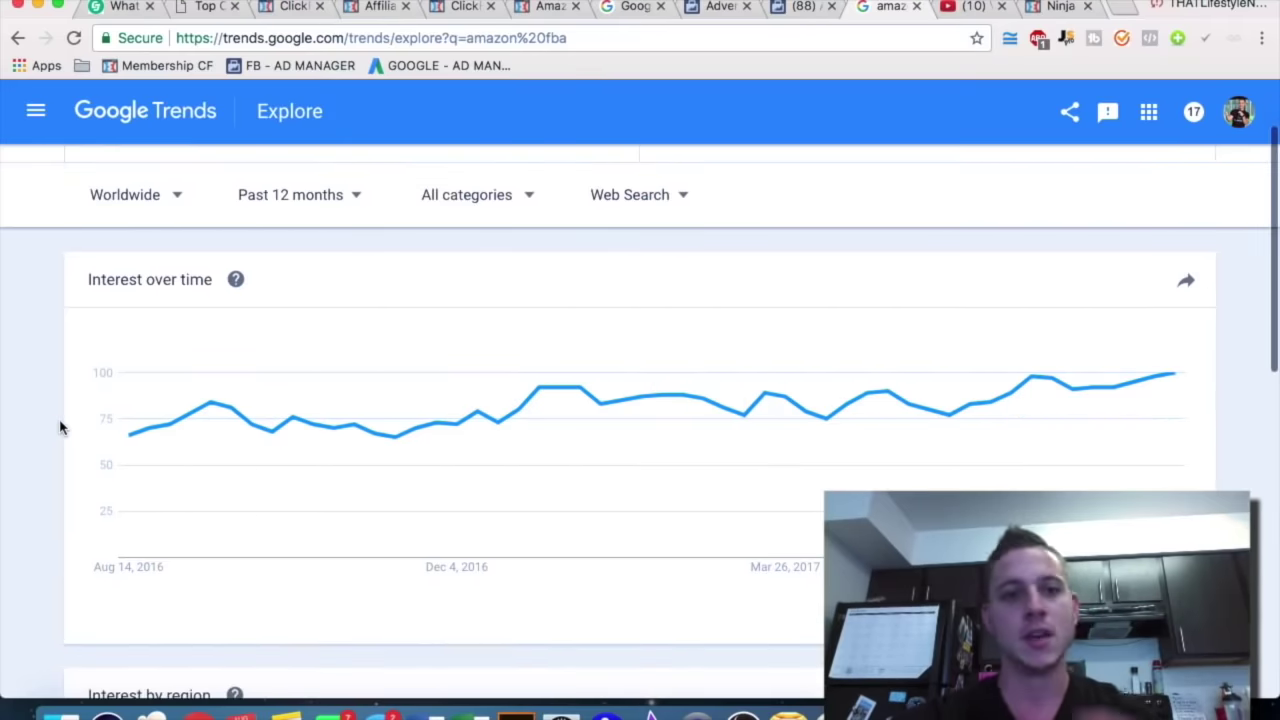
{"action": "scroll", "coordinate": [60, 428], "scroll_direction": "down", "scroll_amount": 5}
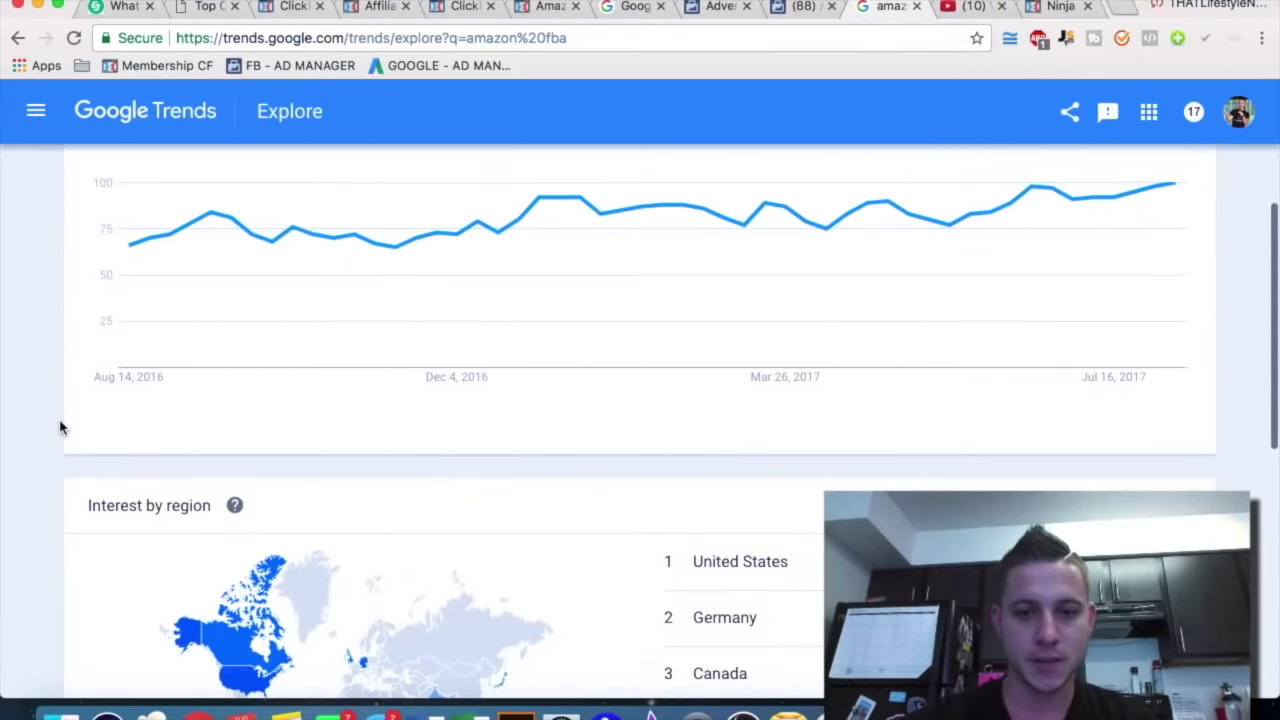
{"action": "scroll", "coordinate": [60, 428], "scroll_direction": "down", "scroll_amount": 4}
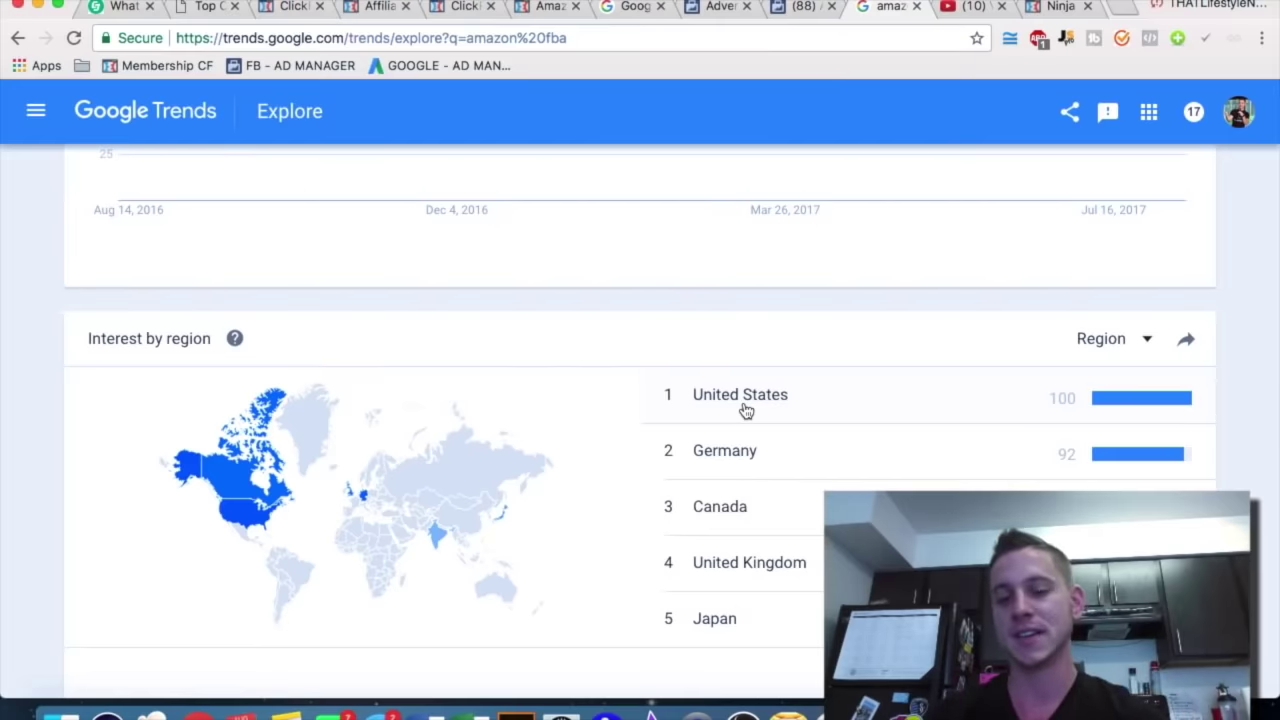
{"action": "left_click", "coordinate": [1105, 348]}
{"action": "left_click", "coordinate": [1088, 401]}
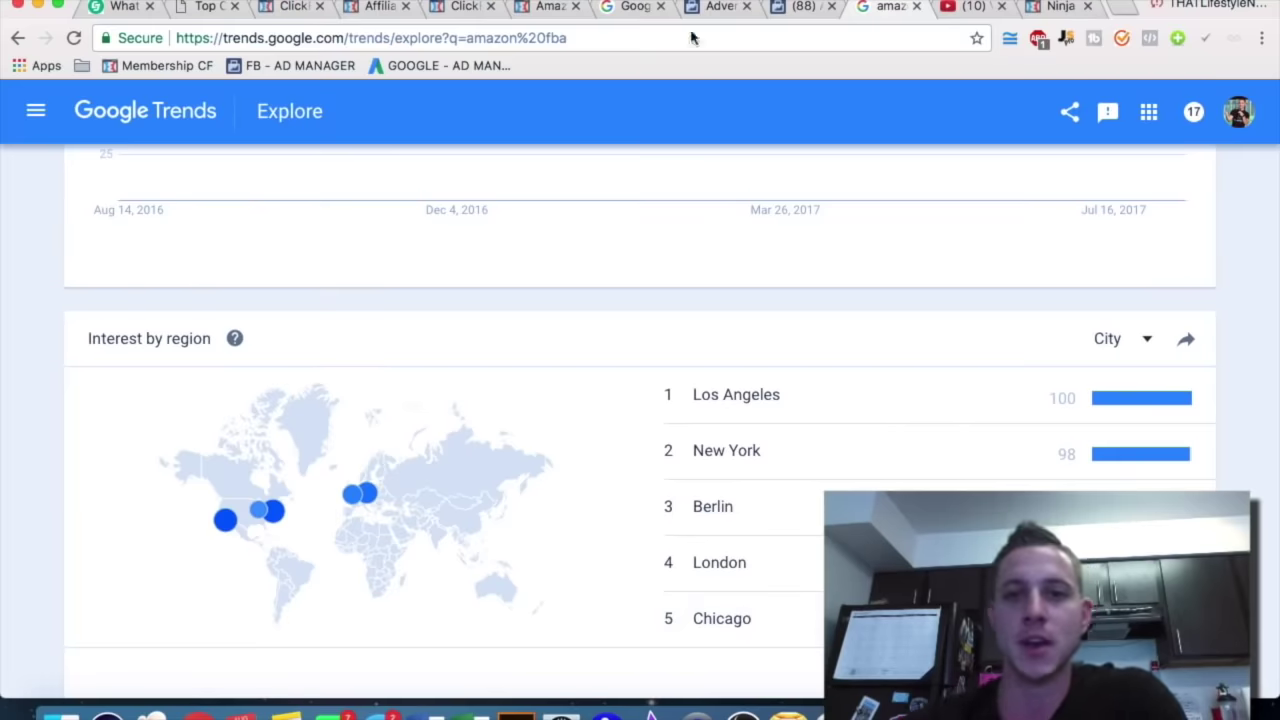
Switch to Adverts Manager and replace the United States in the YouTube Live set's locations with Los Angeles, California, New York and Chicago, DMA®.
{"action": "left_click", "coordinate": [715, 7]}
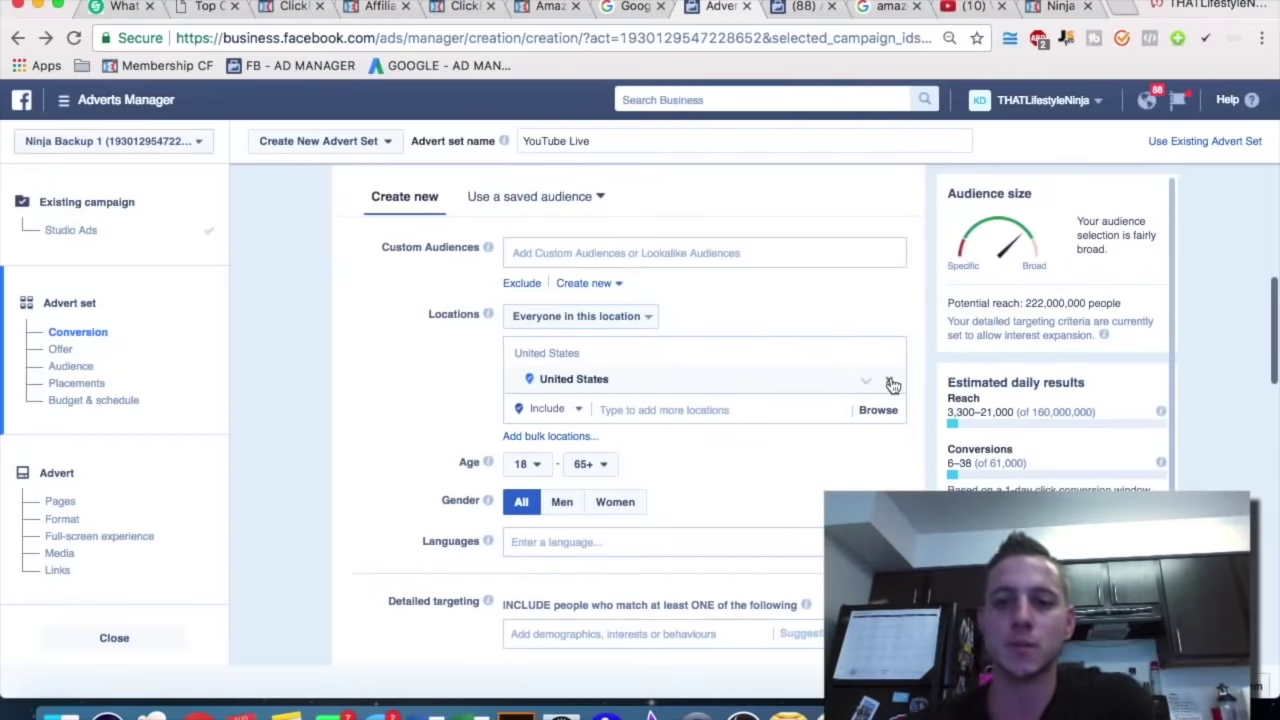
{"action": "left_click", "coordinate": [890, 384]}
{"action": "left_click", "coordinate": [630, 352]}
{"action": "type", "text": "los ang"}
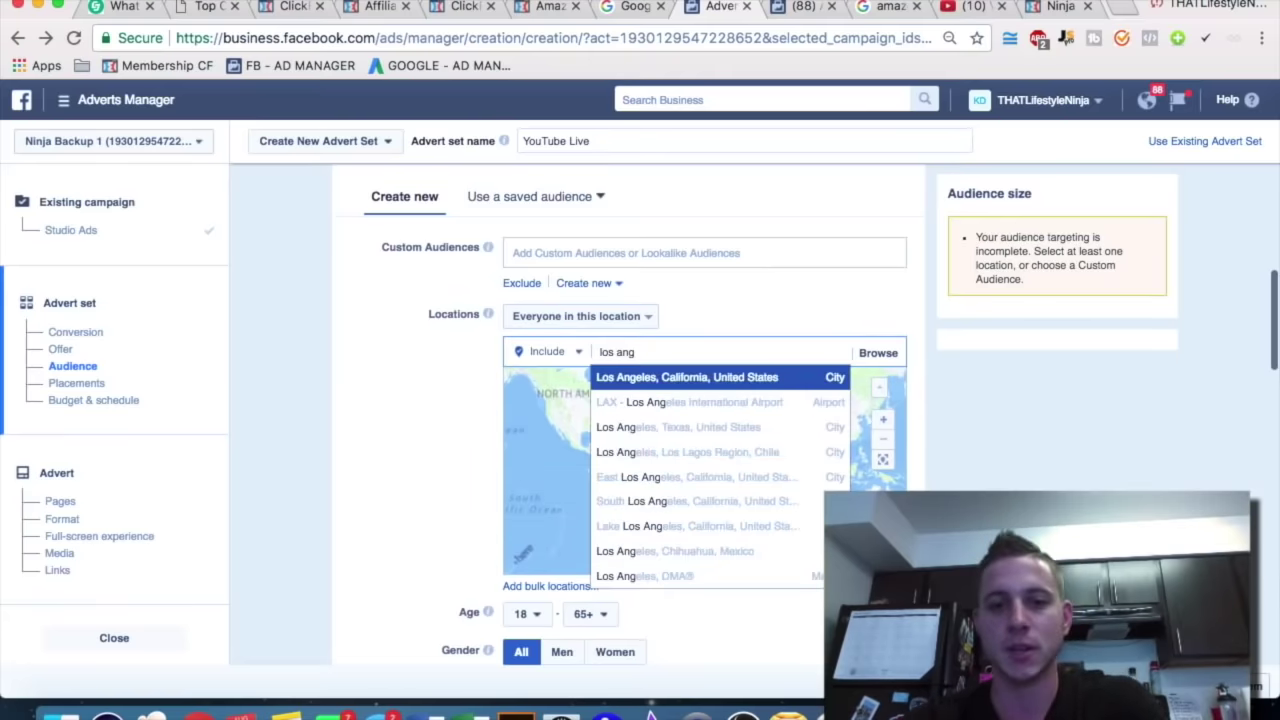
{"action": "key", "text": "Return"}
{"action": "type", "text": "new york"}
{"action": "key", "text": "Return"}
{"action": "type", "text": "chiago"}
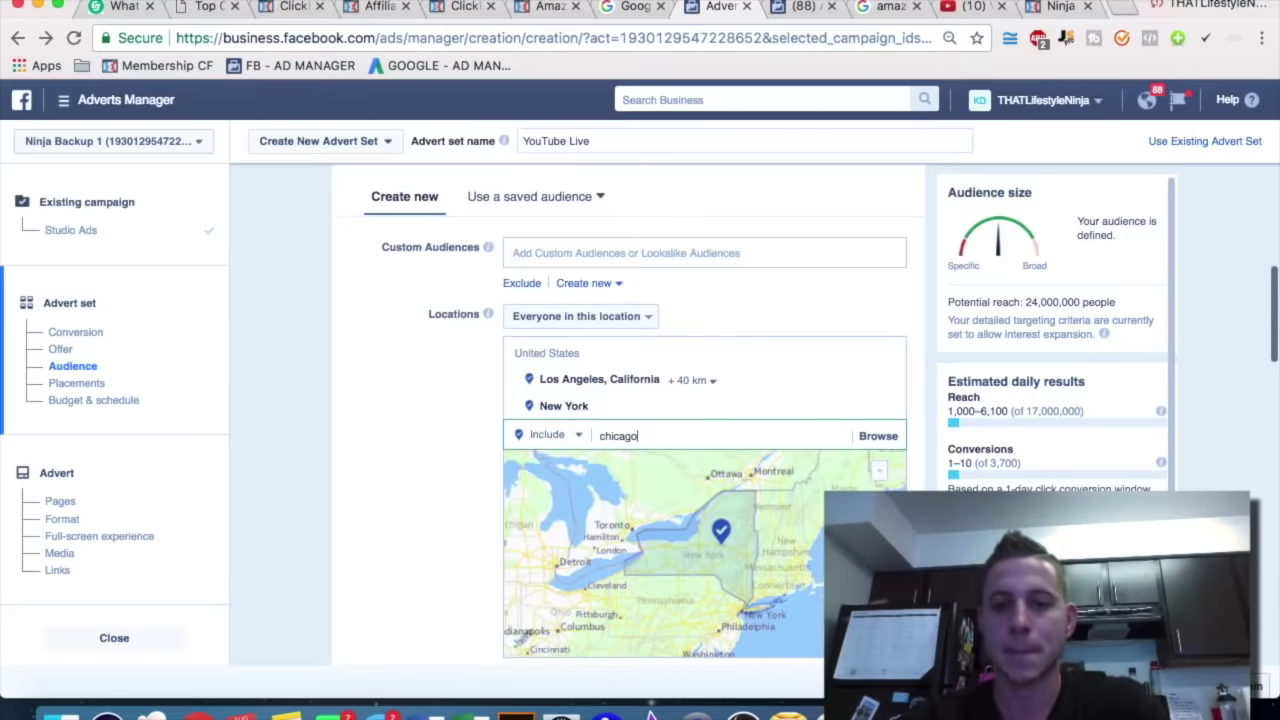
{"action": "key", "text": "Return"}
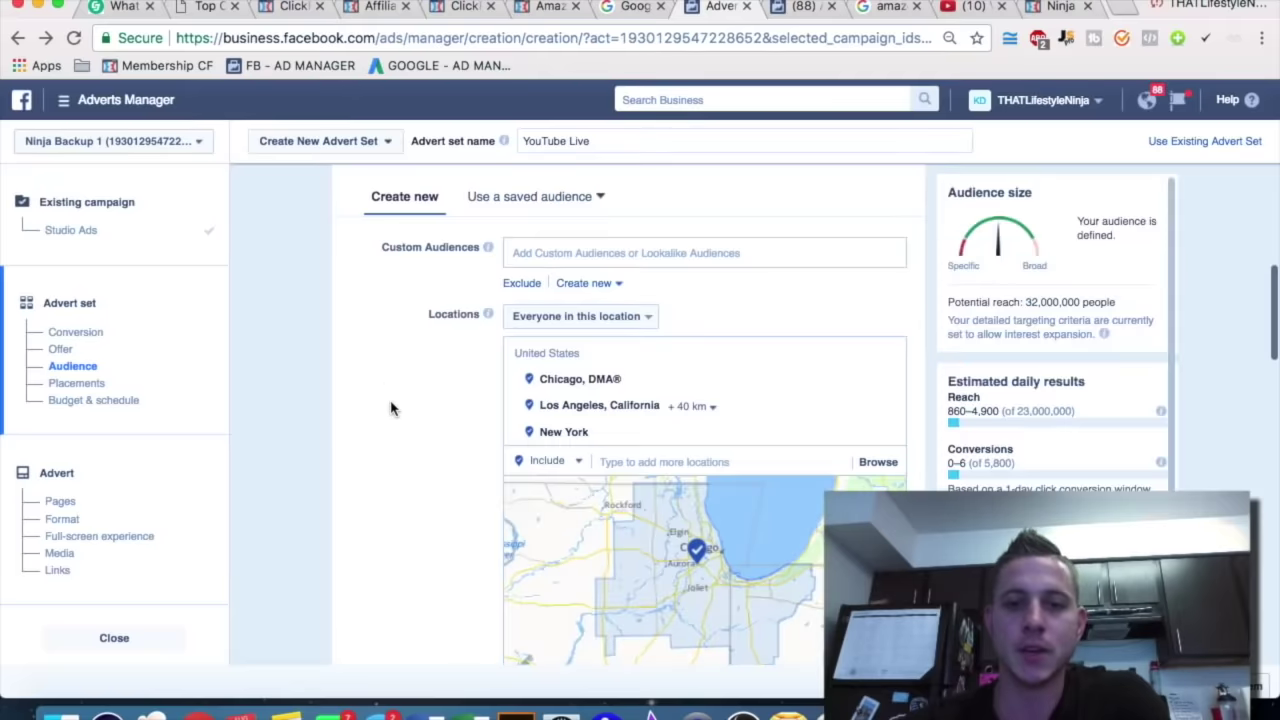
Switch to Audience Insights and check the age and gender demographics of the new audience.
{"action": "scroll", "coordinate": [390, 407], "scroll_direction": "down", "scroll_amount": 5}
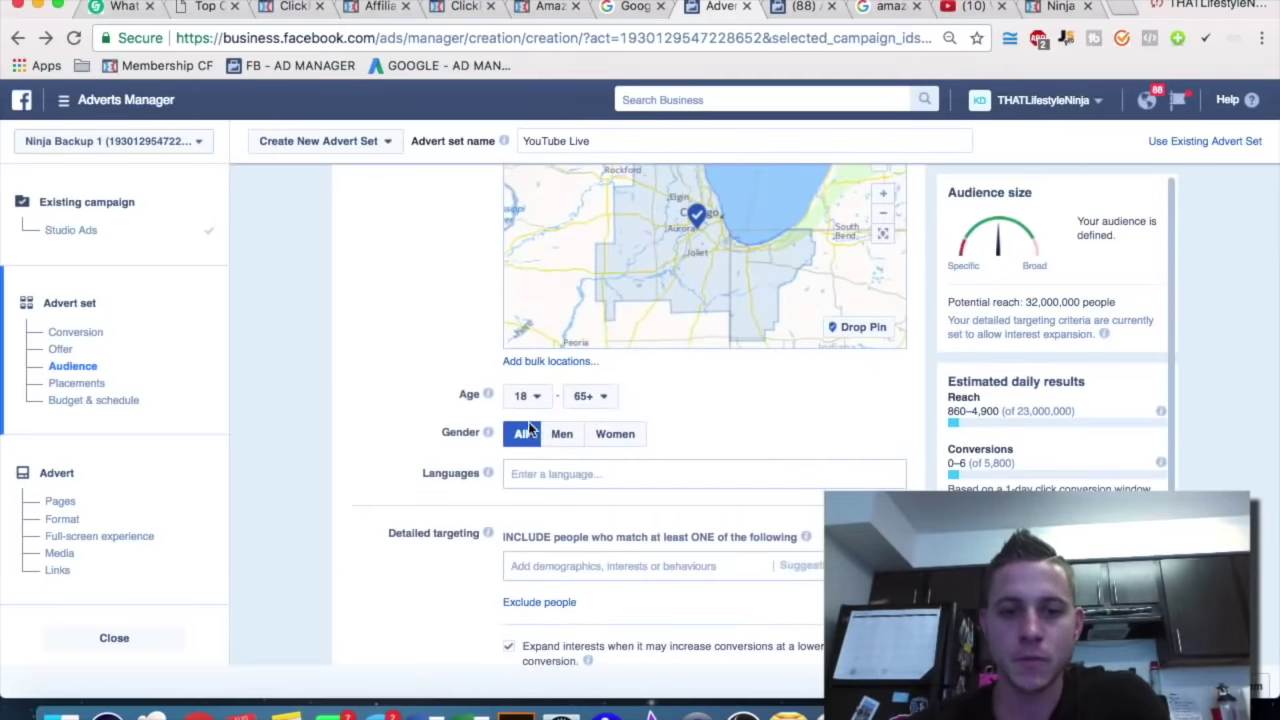
{"action": "left_click", "coordinate": [788, 6]}
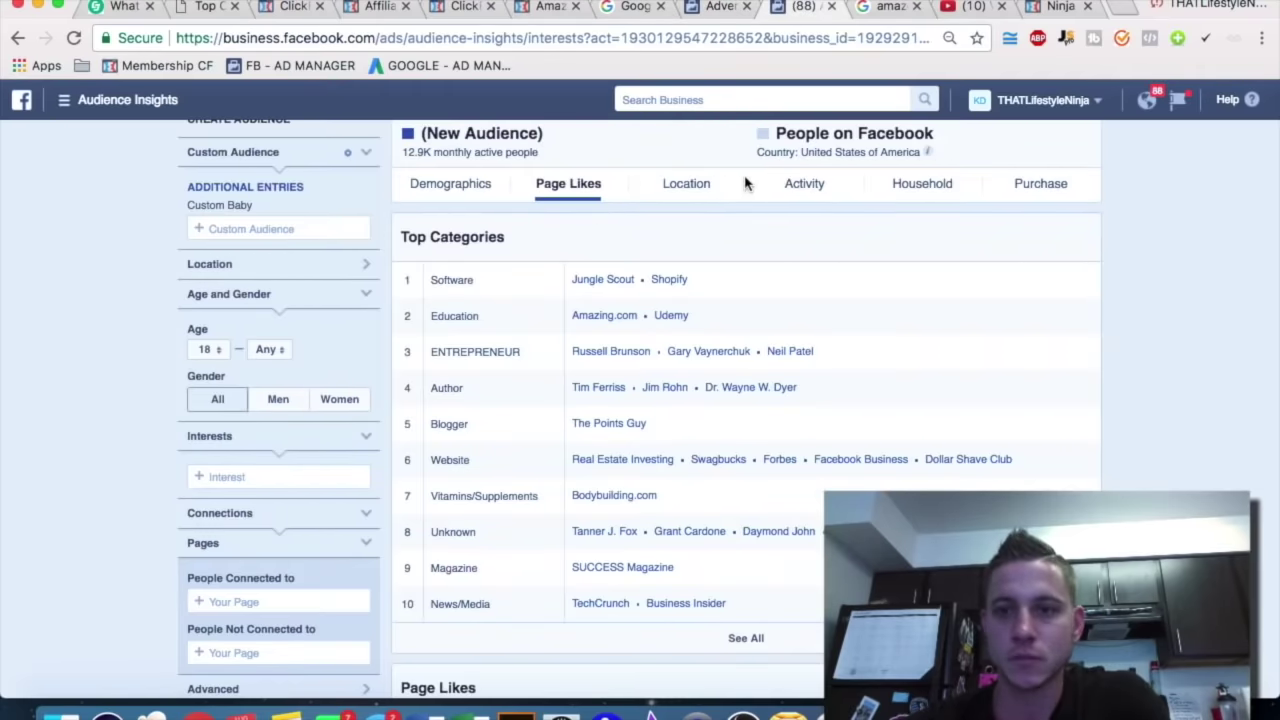
{"action": "left_click", "coordinate": [470, 190]}
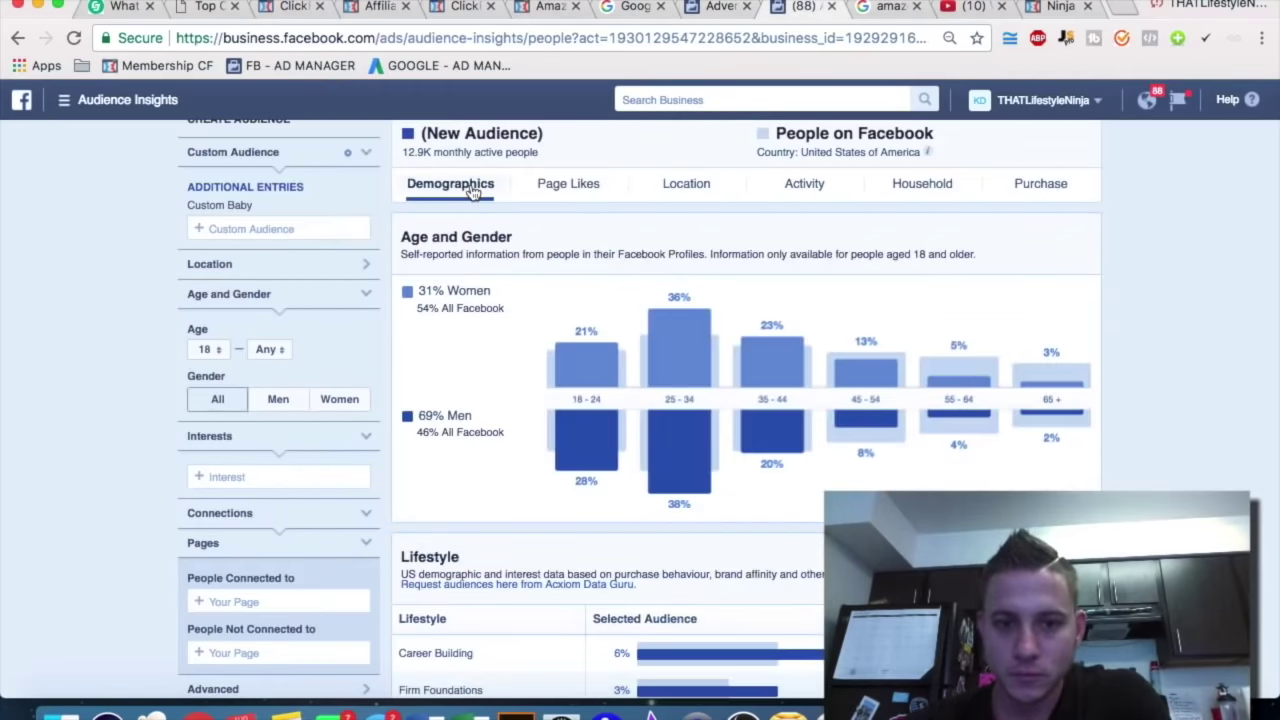
{"action": "mouse_move", "coordinate": [670, 452]}
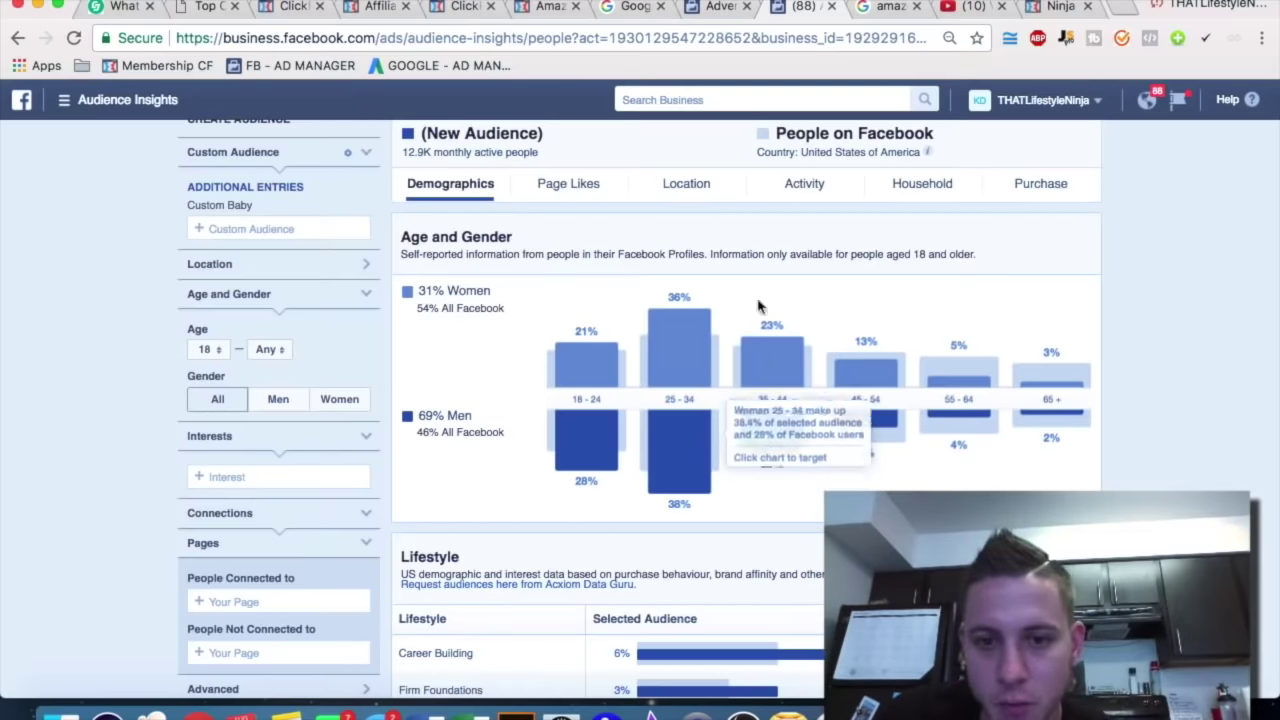
Switch back to Adverts Manager and limit the advert set's audience to men aged 25 to 34.
{"action": "left_click", "coordinate": [718, 8]}
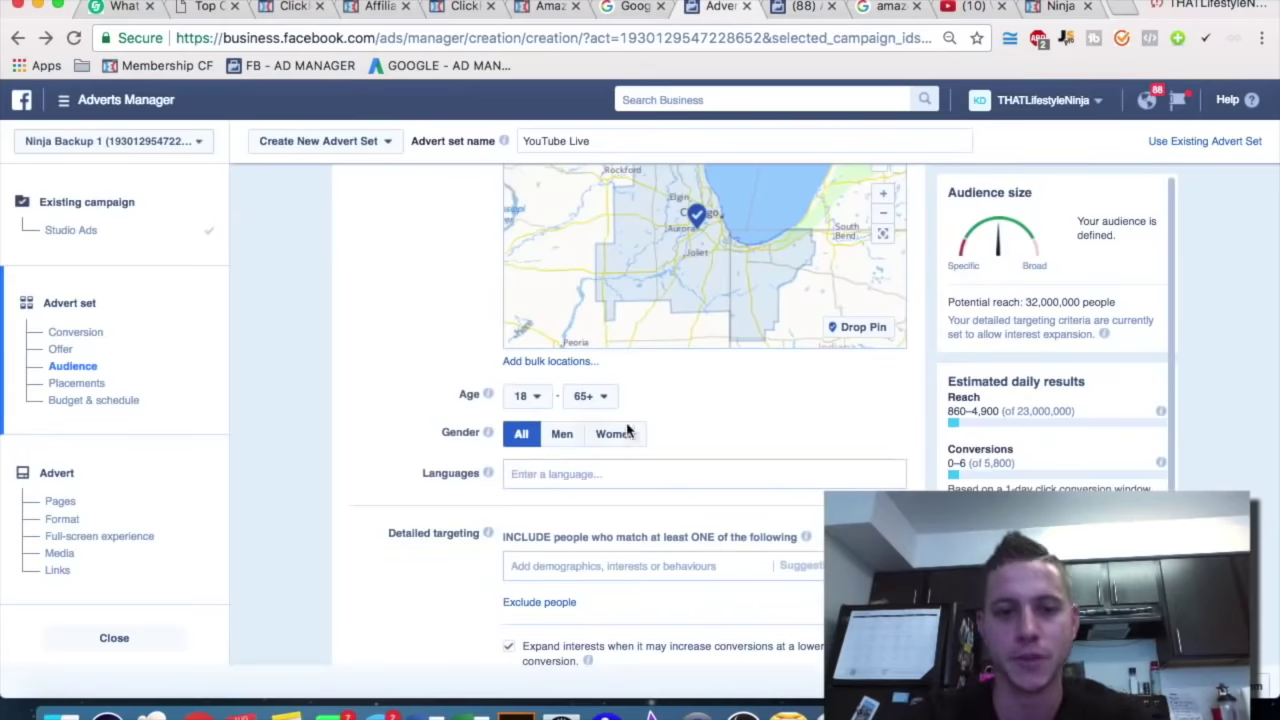
{"action": "left_click", "coordinate": [528, 396]}
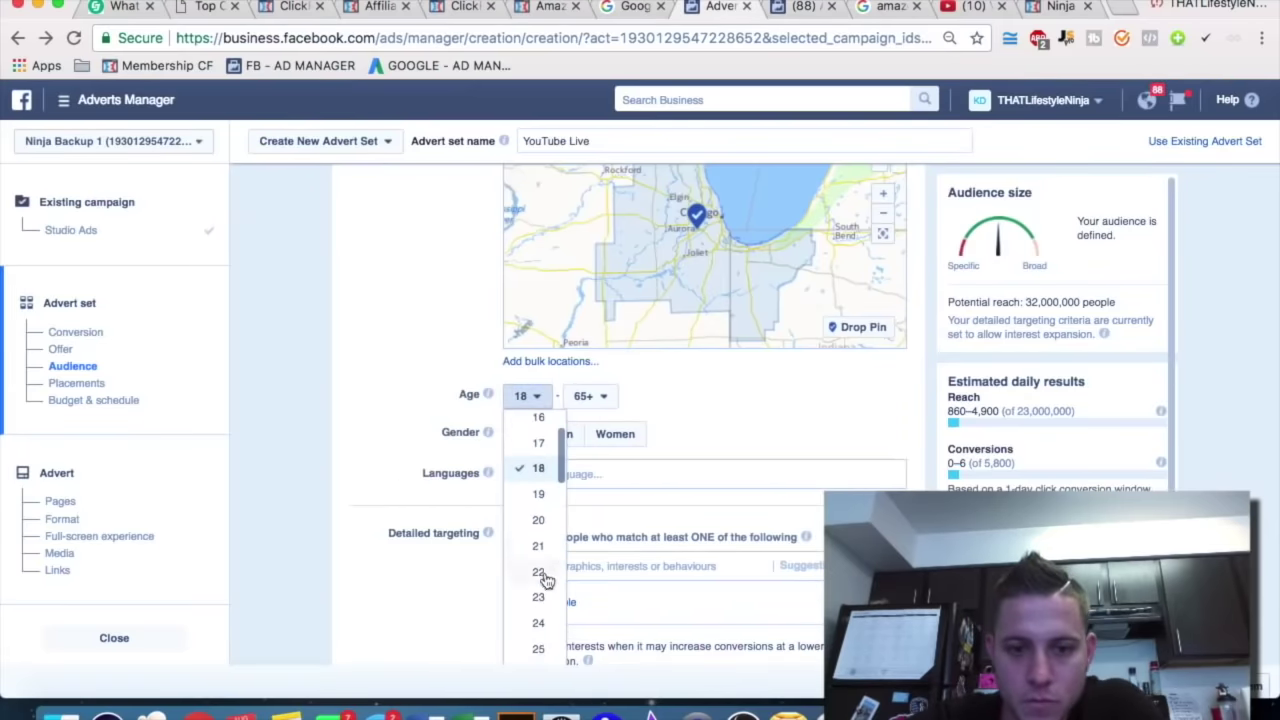
{"action": "left_click", "coordinate": [538, 648]}
{"action": "left_click", "coordinate": [596, 399]}
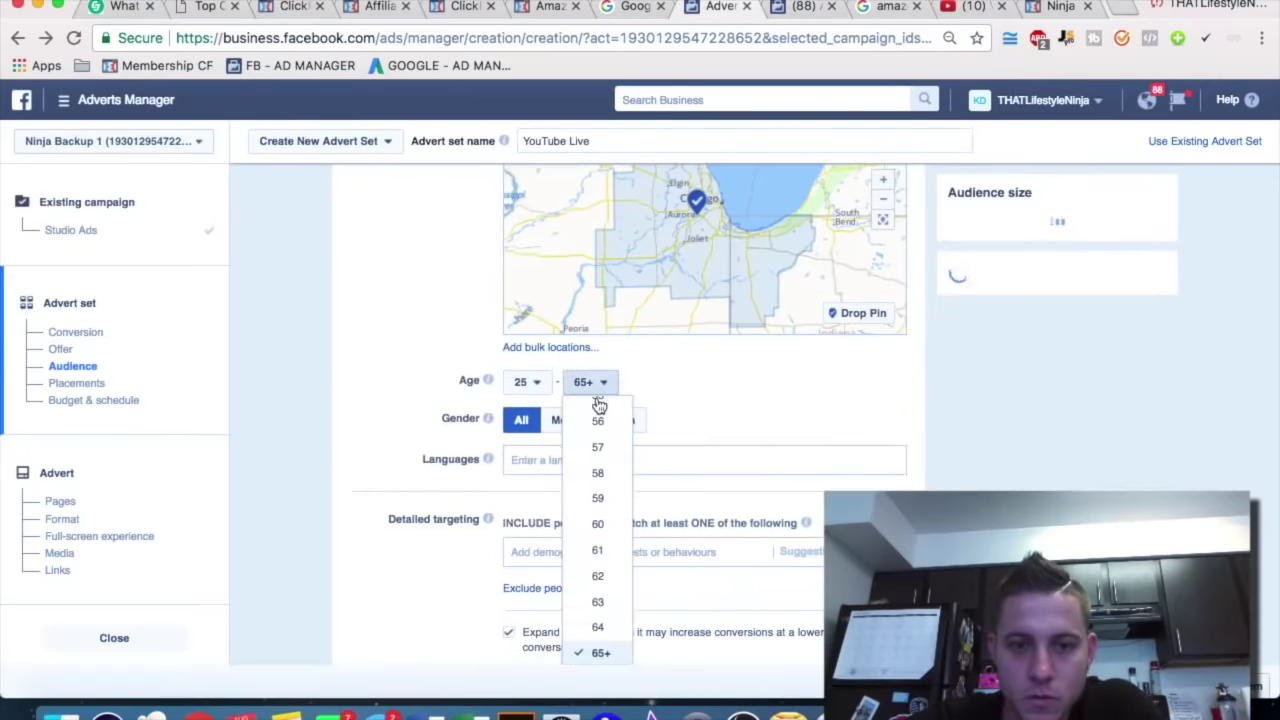
{"action": "scroll", "coordinate": [601, 592], "scroll_direction": "up", "scroll_amount": 8}
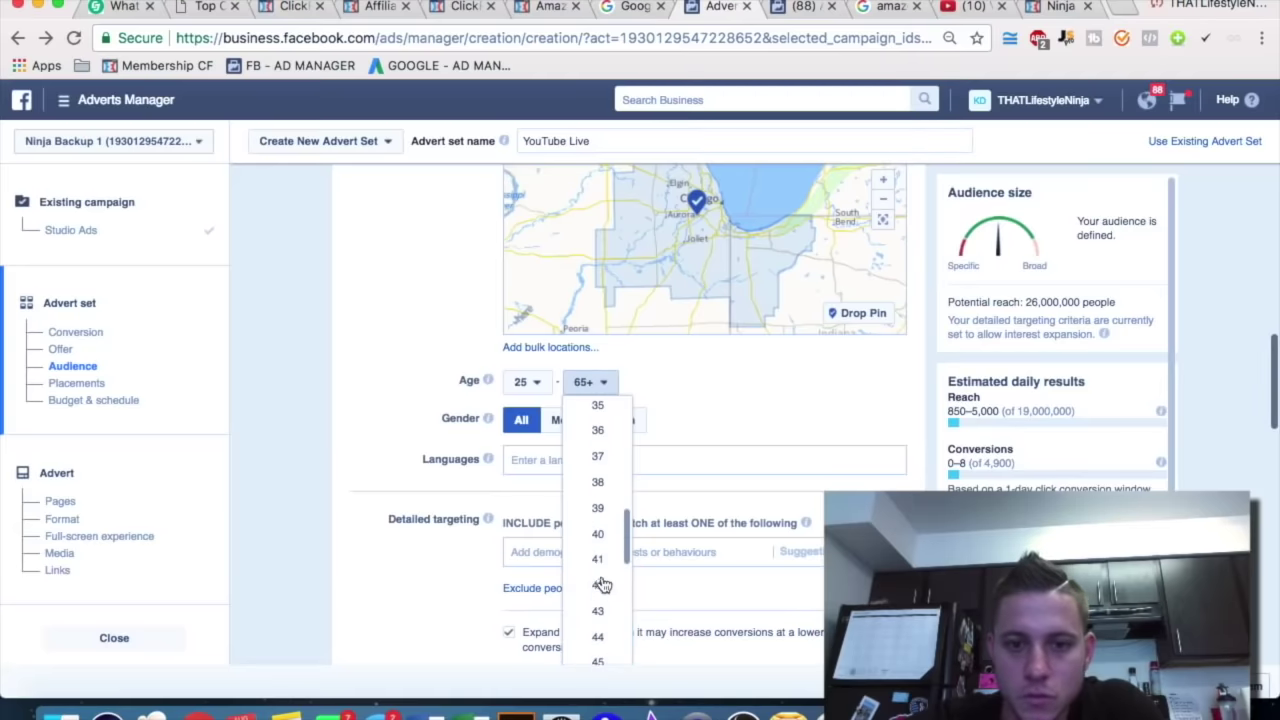
{"action": "scroll", "coordinate": [597, 443], "scroll_direction": "up", "scroll_amount": 2}
{"action": "left_click", "coordinate": [598, 436]}
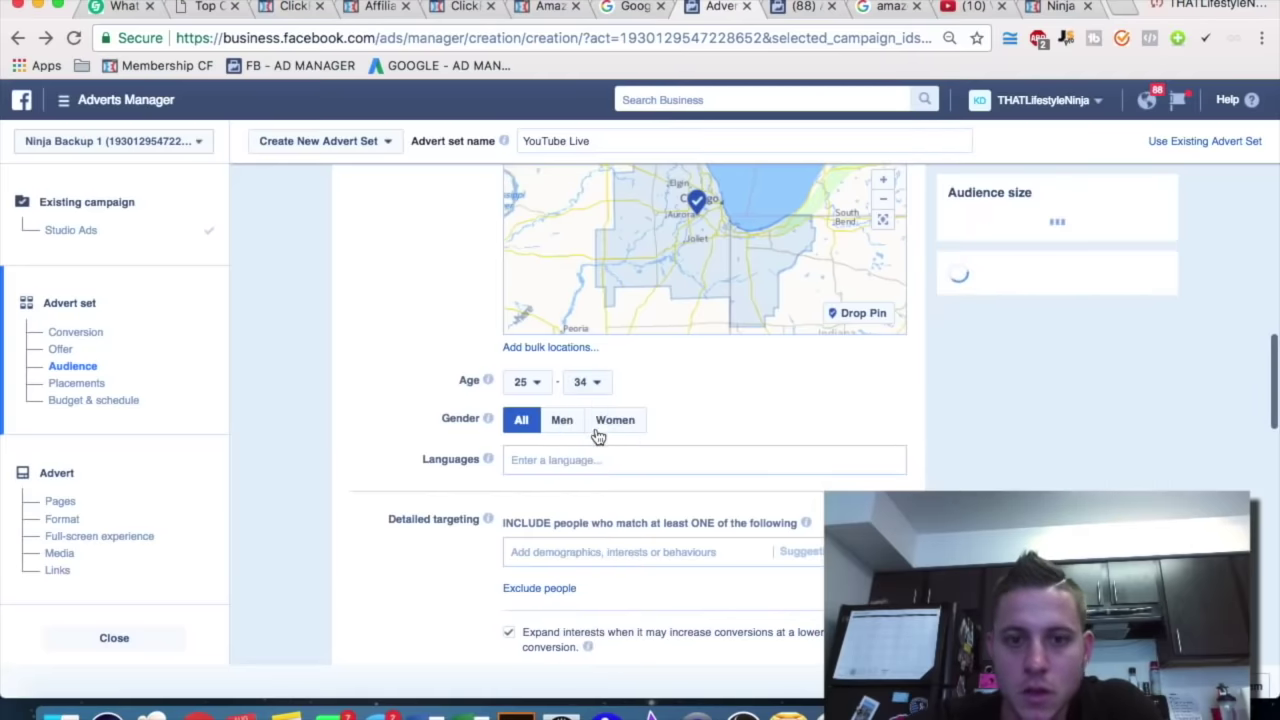
{"action": "left_click", "coordinate": [562, 420]}
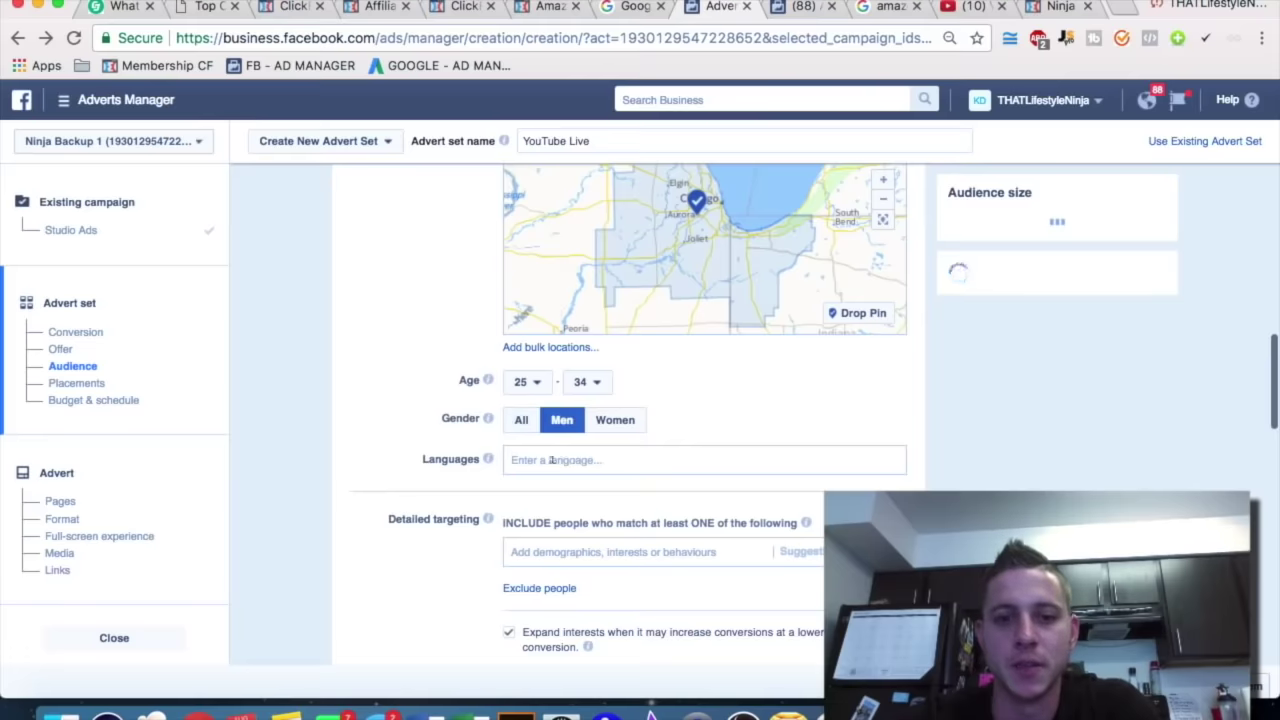
Set the audience language of the advert set to English (All).
{"action": "left_click", "coordinate": [551, 459]}
{"action": "type", "text": "English"}
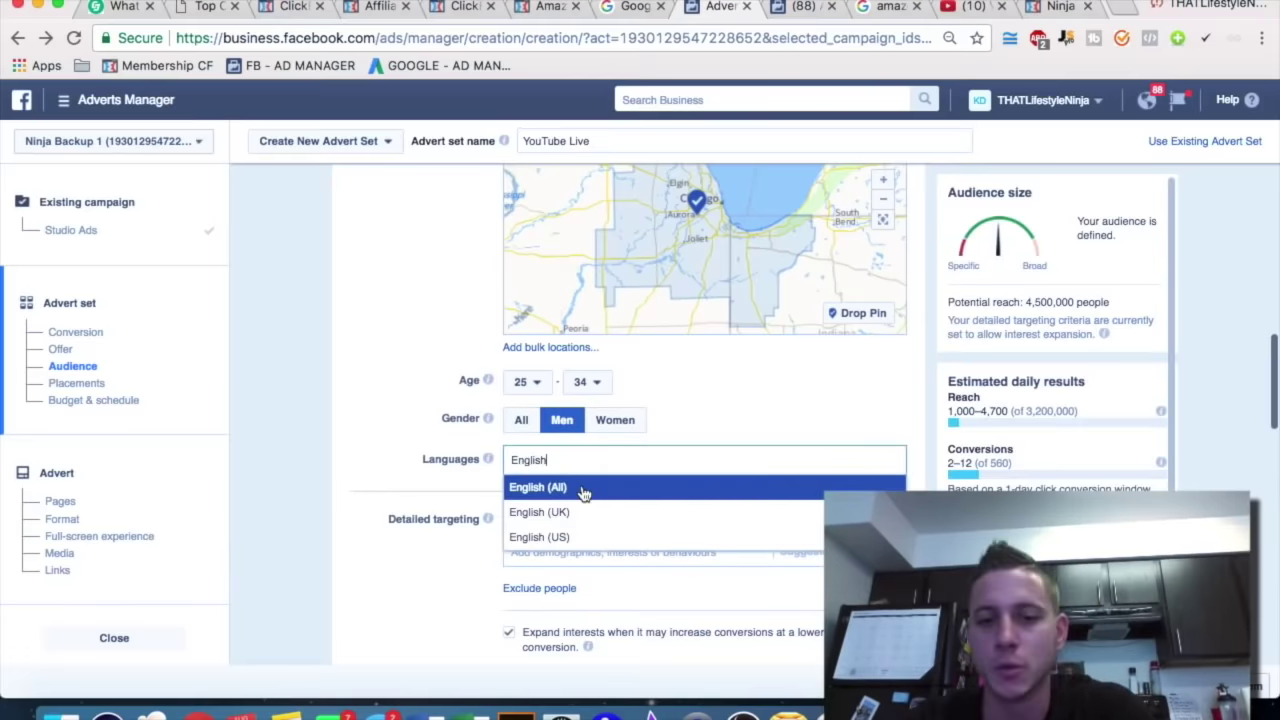
{"action": "left_click", "coordinate": [583, 488]}
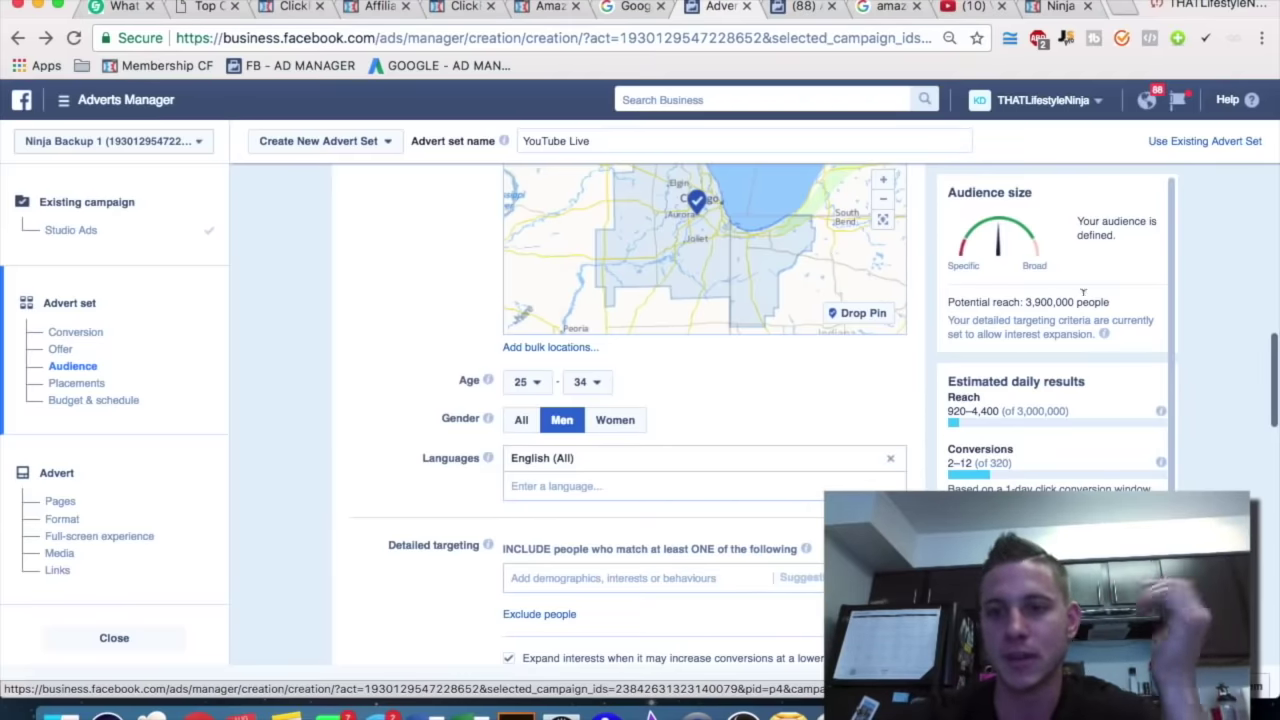
Return to Audience Insights and review the top page-like categories for interests to target.
{"action": "scroll", "coordinate": [296, 405], "scroll_direction": "down", "scroll_amount": 3}
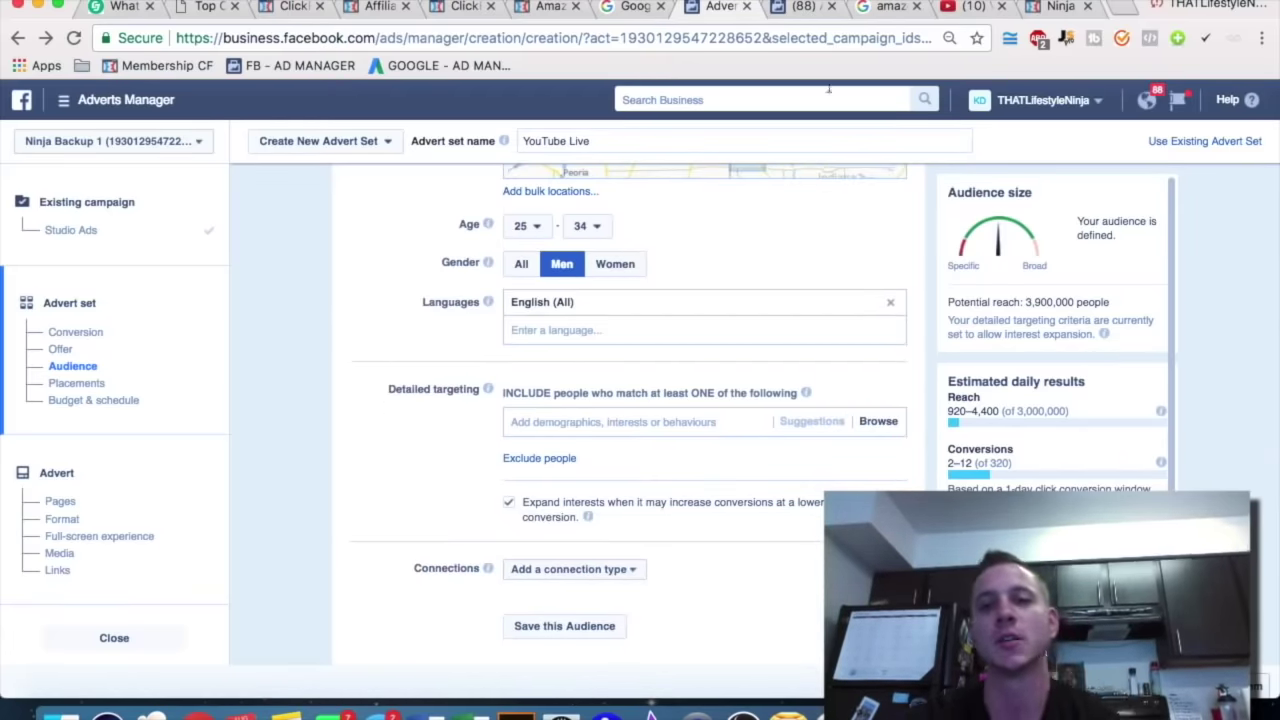
{"action": "left_click", "coordinate": [635, 7]}
{"action": "left_click", "coordinate": [789, 7]}
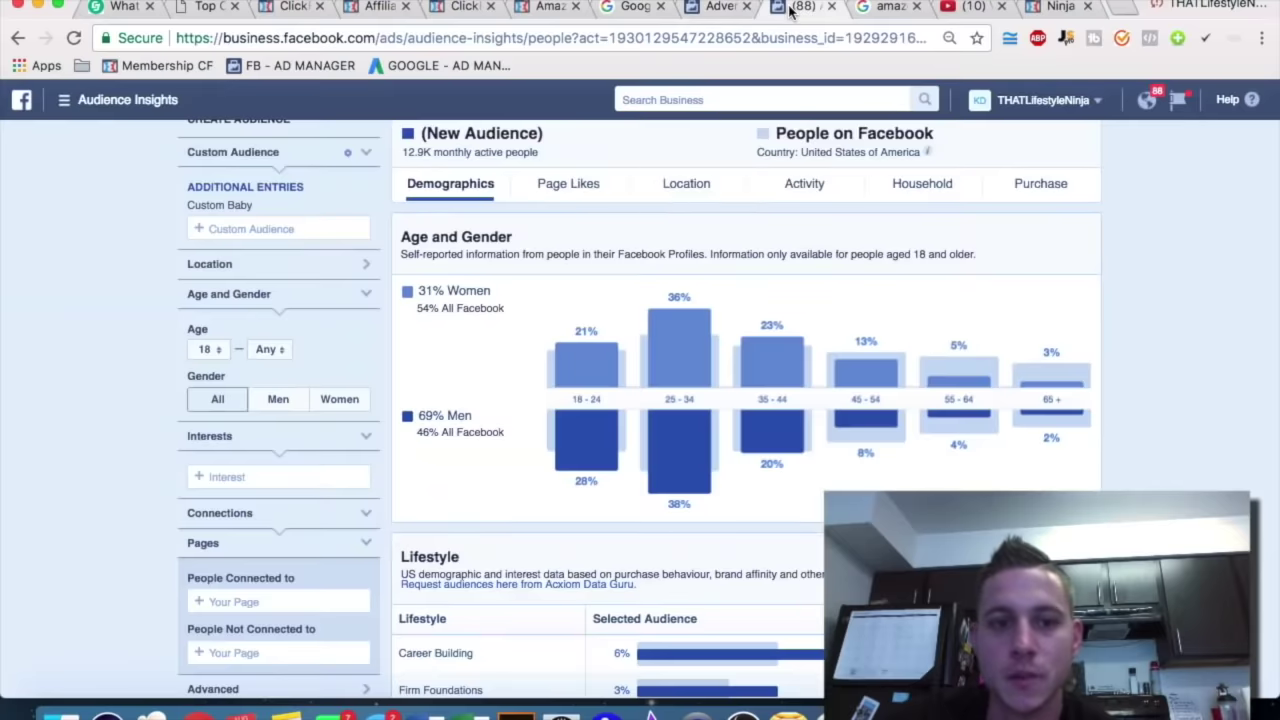
{"action": "left_click", "coordinate": [566, 189]}
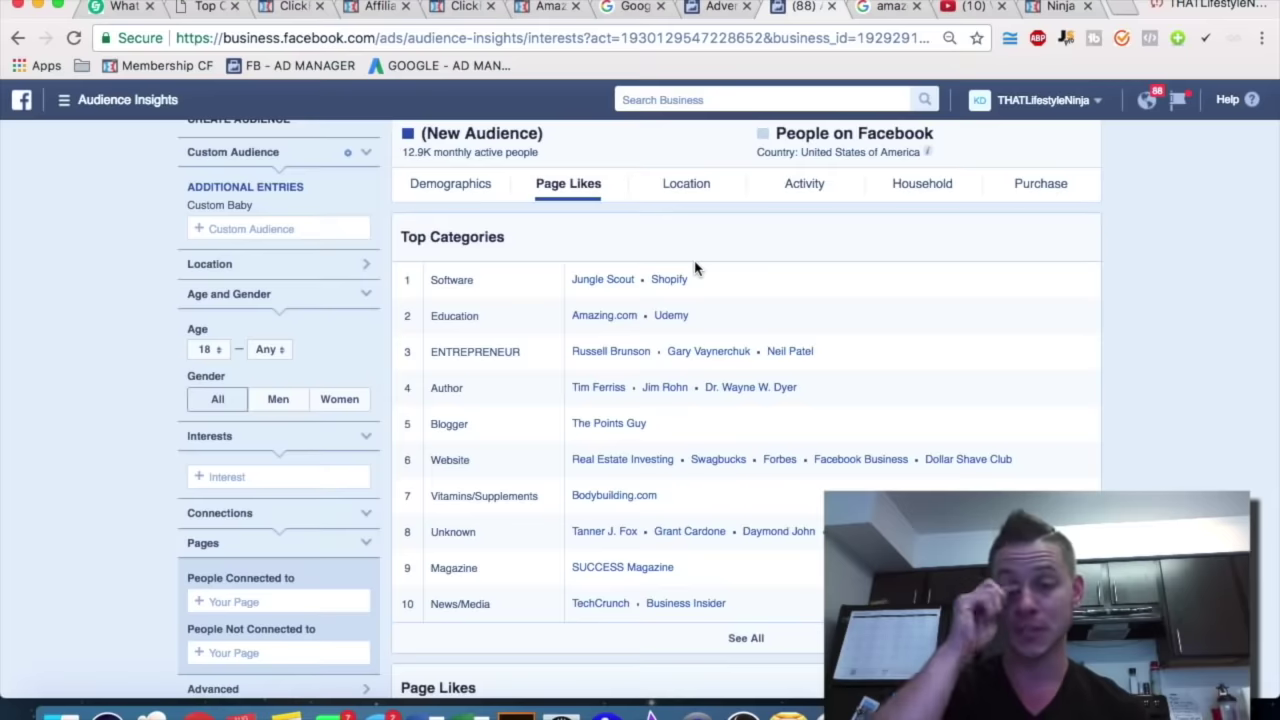
Switch to Adverts Manager and search the advert set's detailed targeting for jungle scout.
{"action": "left_click", "coordinate": [722, 10]}
{"action": "left_click", "coordinate": [543, 420]}
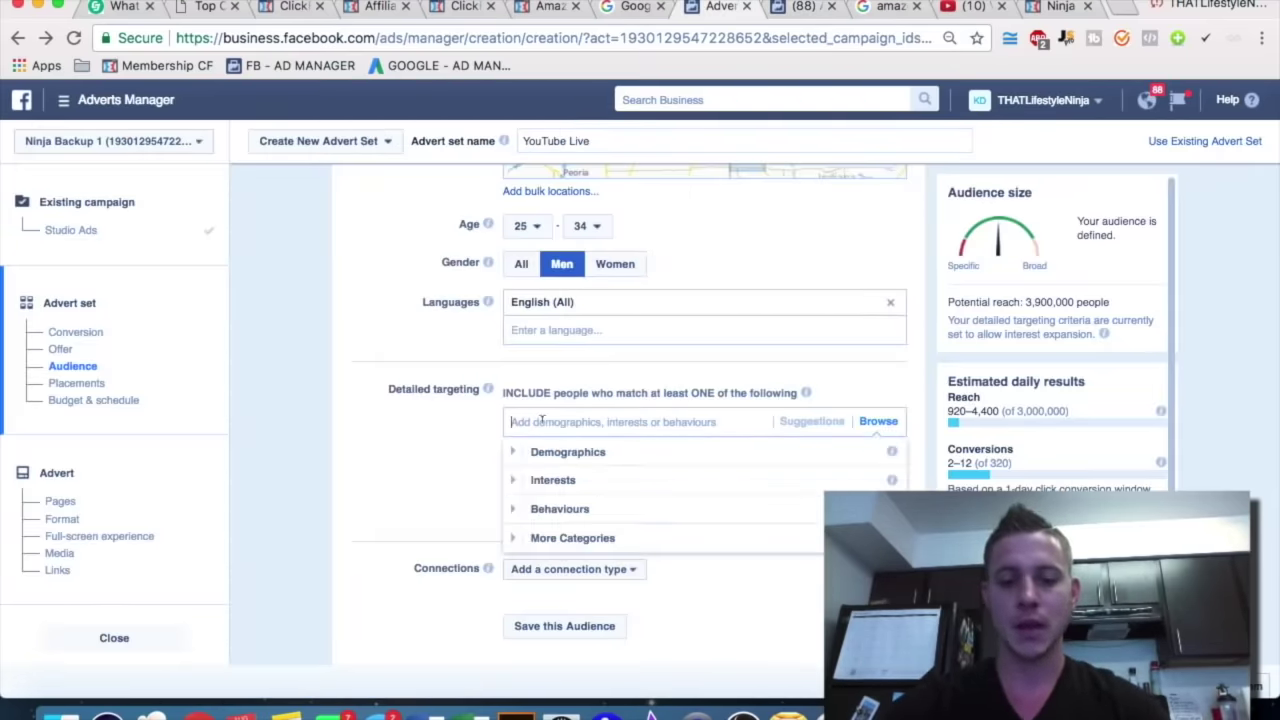
{"action": "type", "text": "jungle scout"}
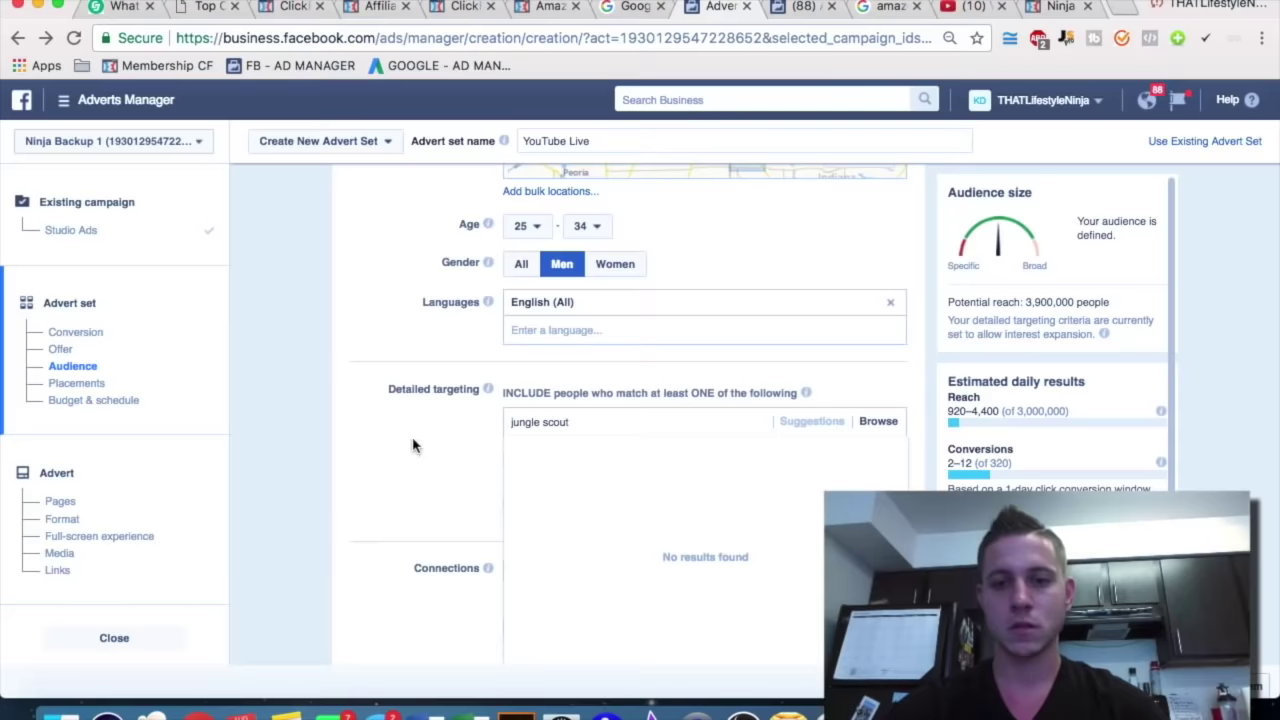
Include the interest Gary Vaynerchuk in the detailed targeting and add a condition that narrows the audience.
{"action": "key", "text": "super+a"}
{"action": "type", "text": "gary vaynerchuk"}
{"action": "left_click", "coordinate": [586, 452]}
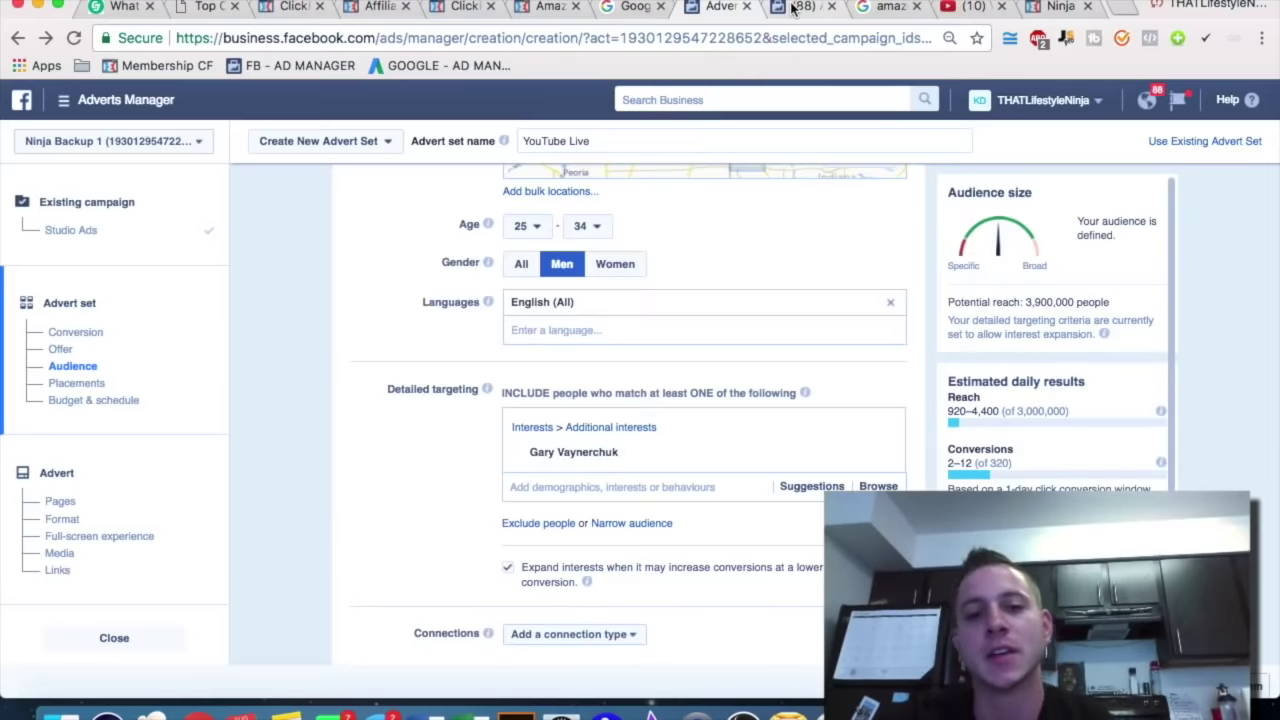
{"action": "left_click", "coordinate": [620, 526]}
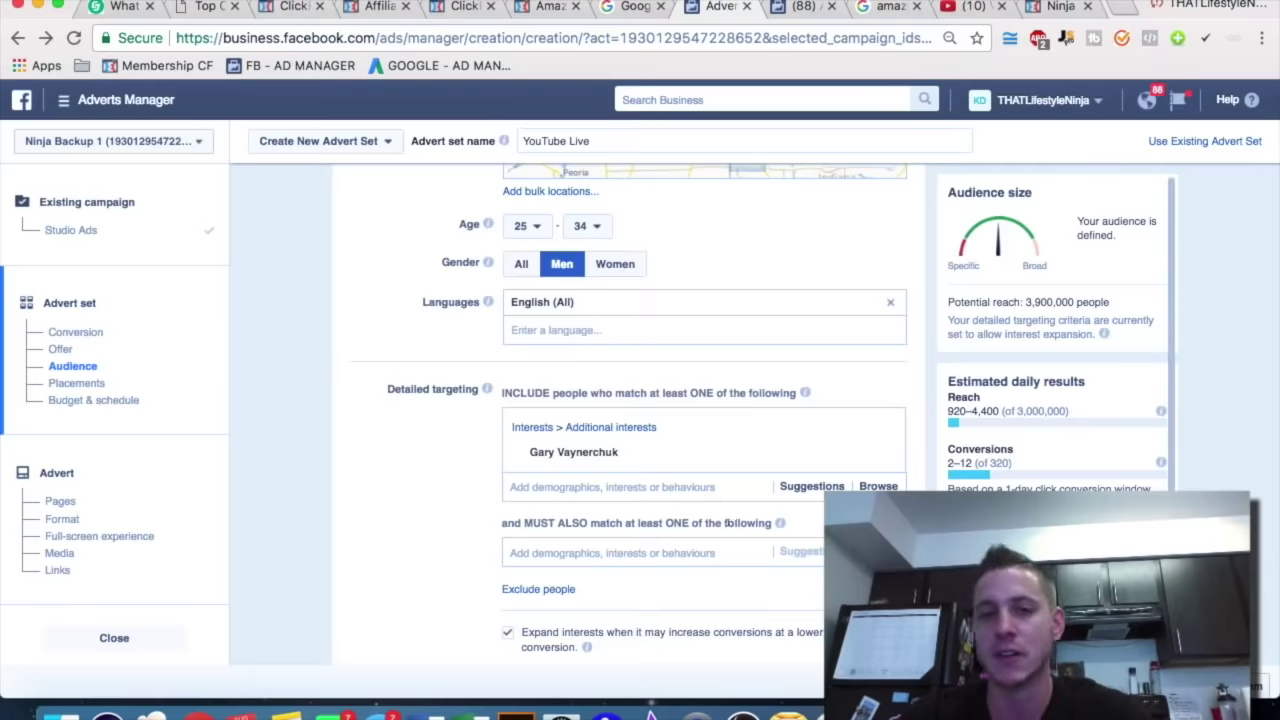
{"action": "left_click", "coordinate": [571, 486]}
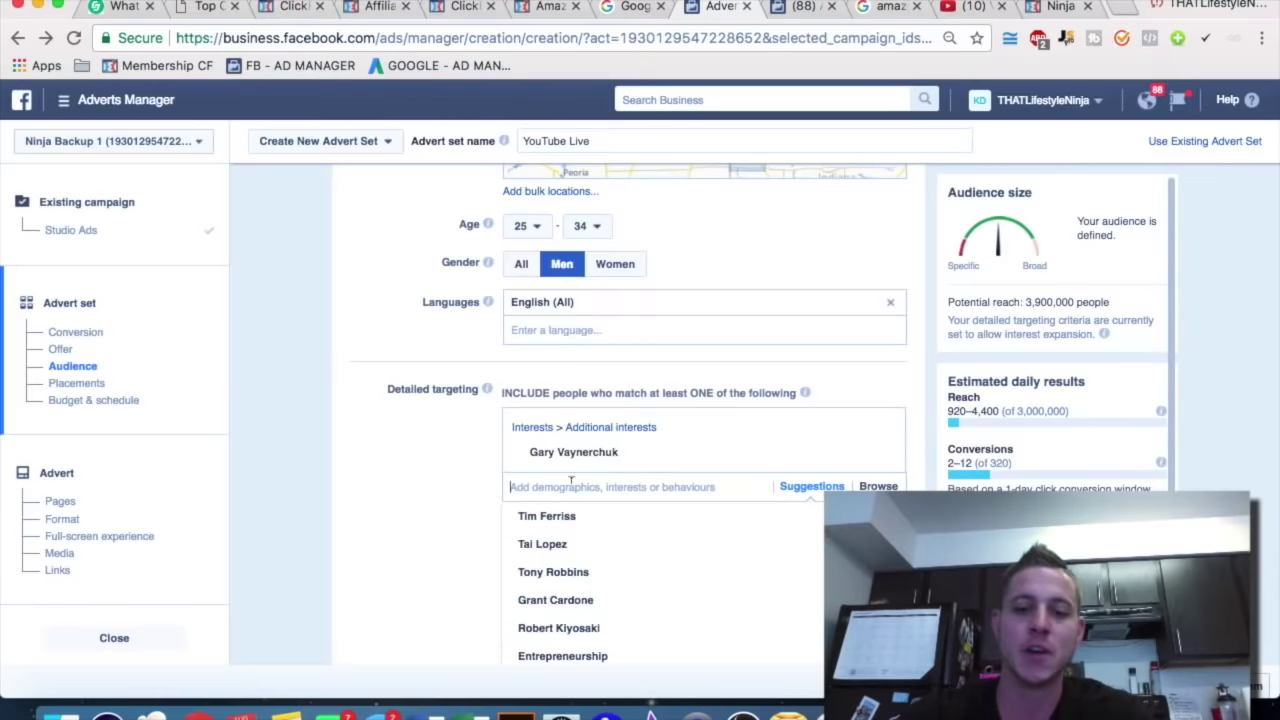
{"action": "type", "text": "tim ferr"}
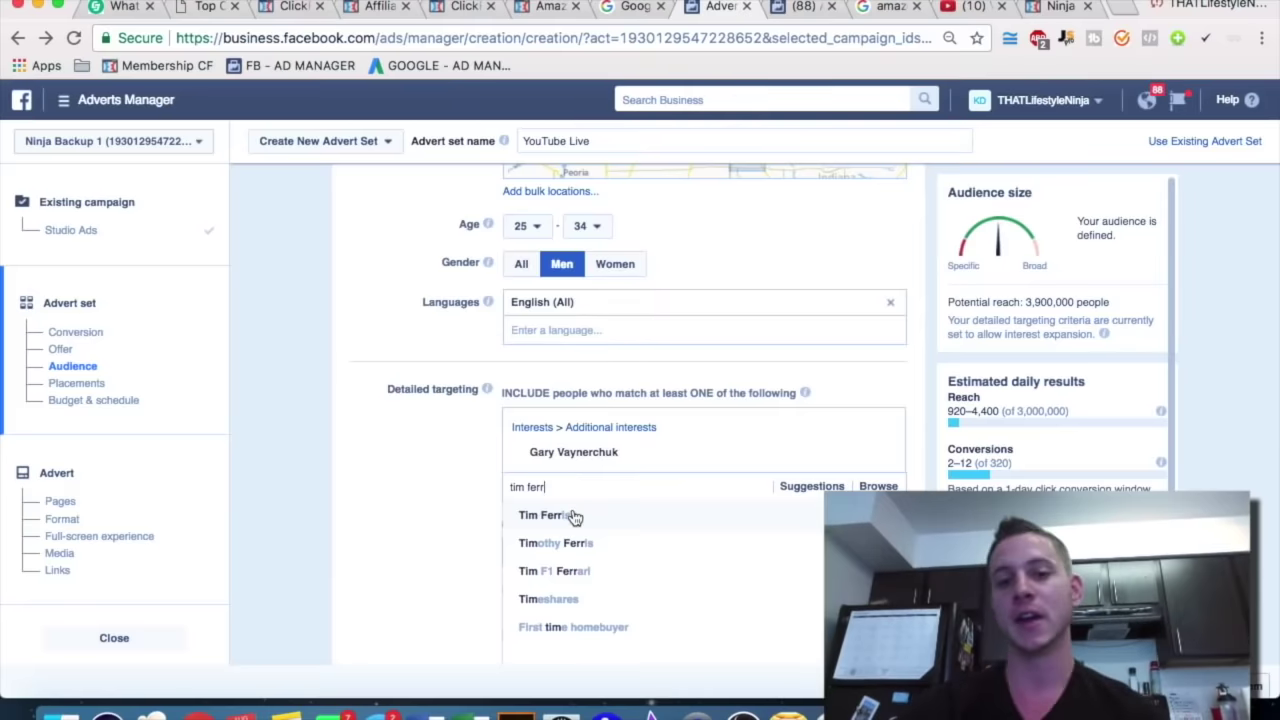
{"action": "key", "text": "super+a"}
{"action": "key", "text": "BackSpace"}
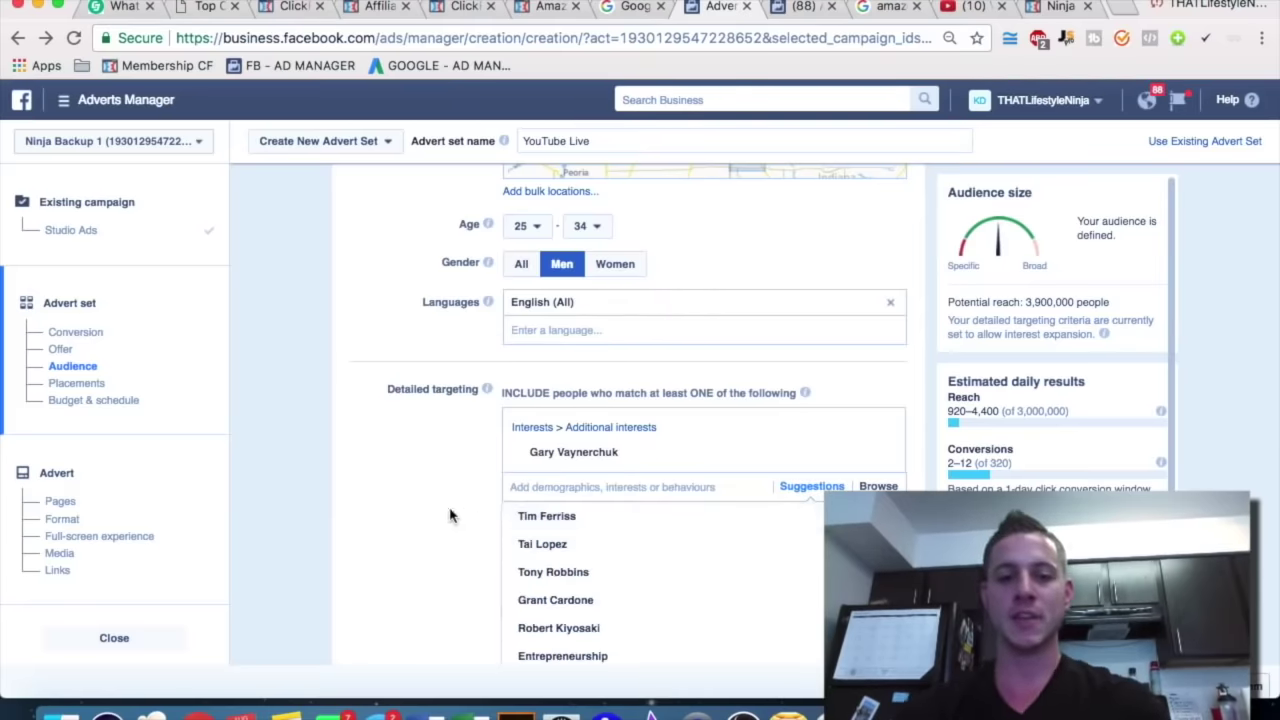
Require the audience to also match the interest Tim Ferriss in the narrowing condition.
{"action": "left_click", "coordinate": [505, 516]}
{"action": "type", "text": "tim ferris"}
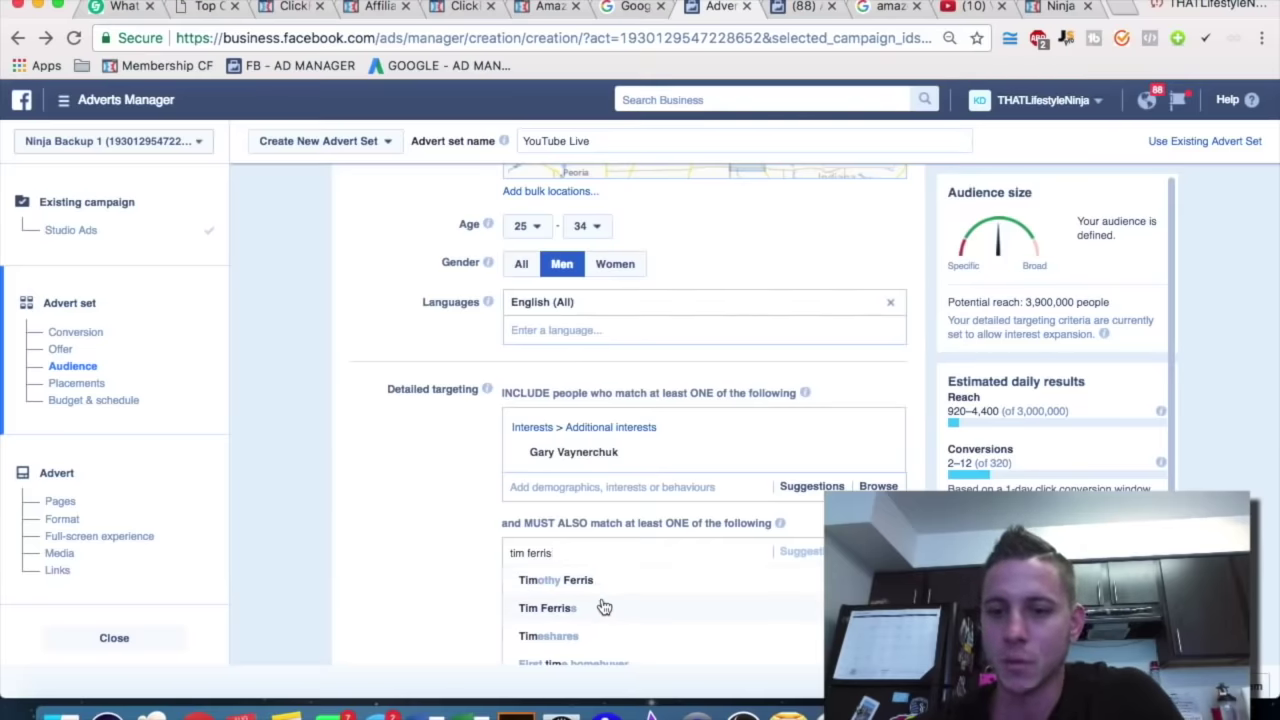
{"action": "left_click", "coordinate": [604, 607]}
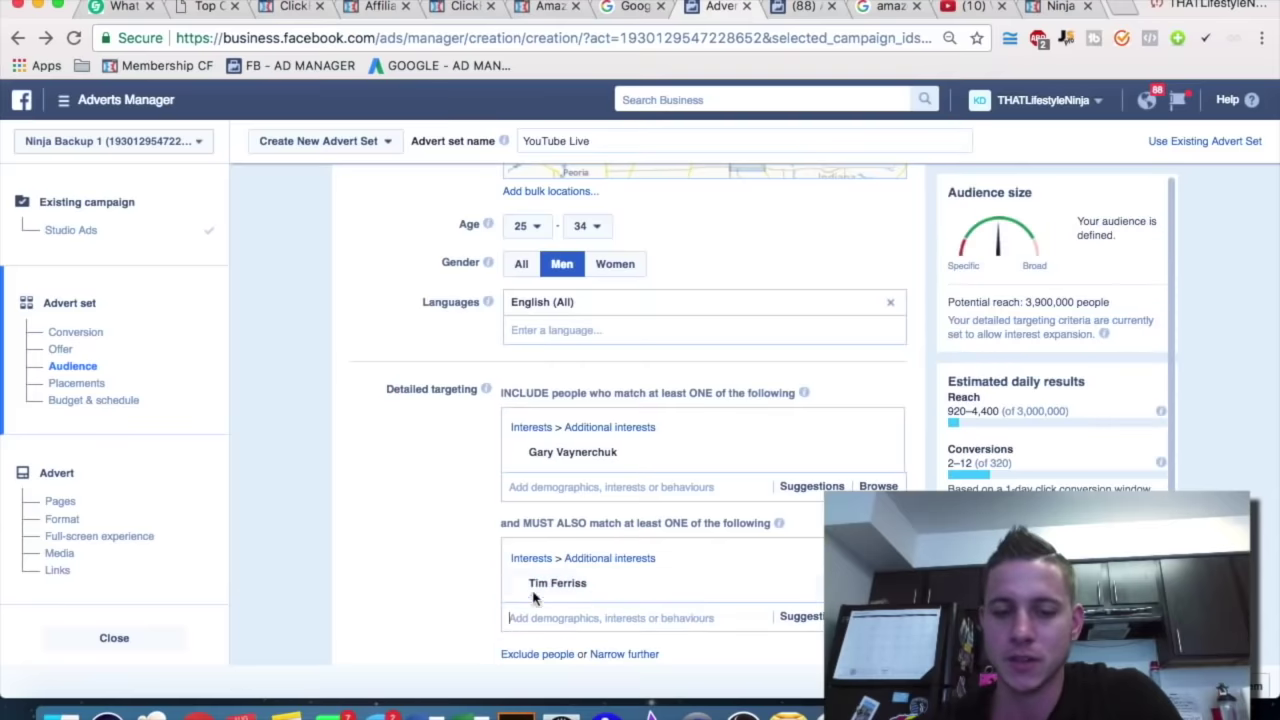
{"action": "scroll", "coordinate": [380, 520], "scroll_direction": "down", "scroll_amount": 1}
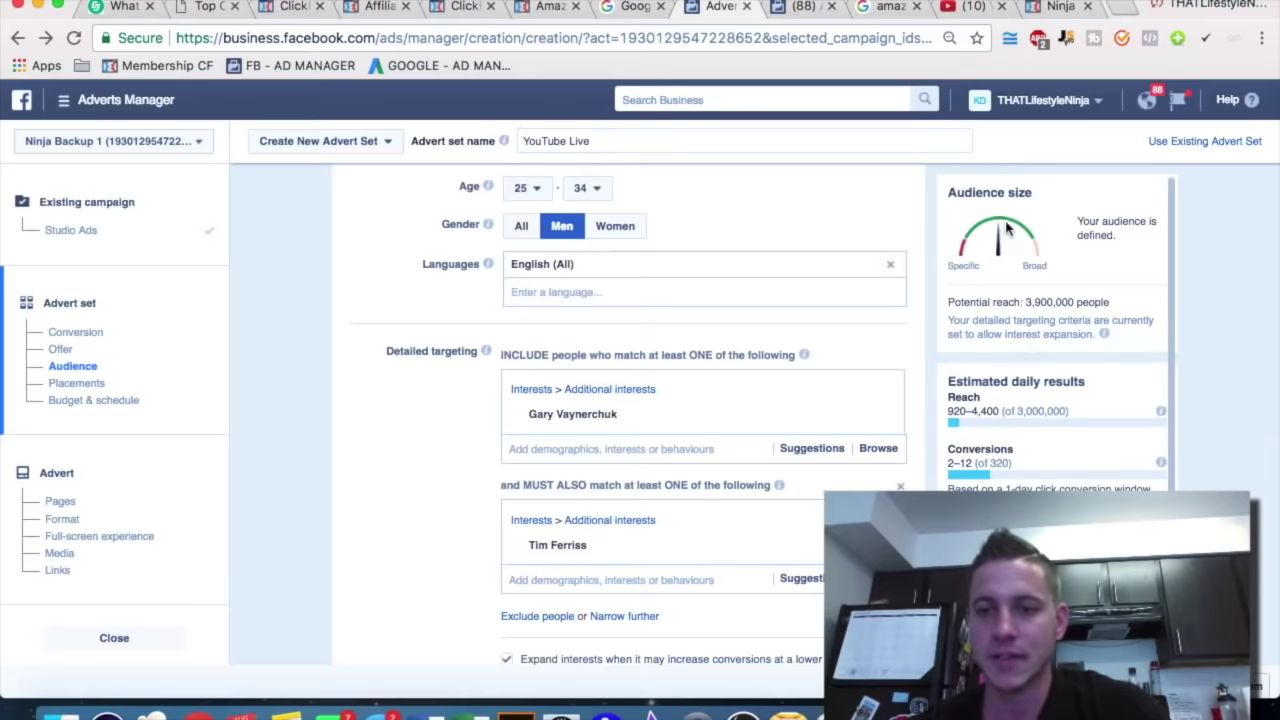
{"action": "scroll", "coordinate": [331, 486], "scroll_direction": "down", "scroll_amount": 1}
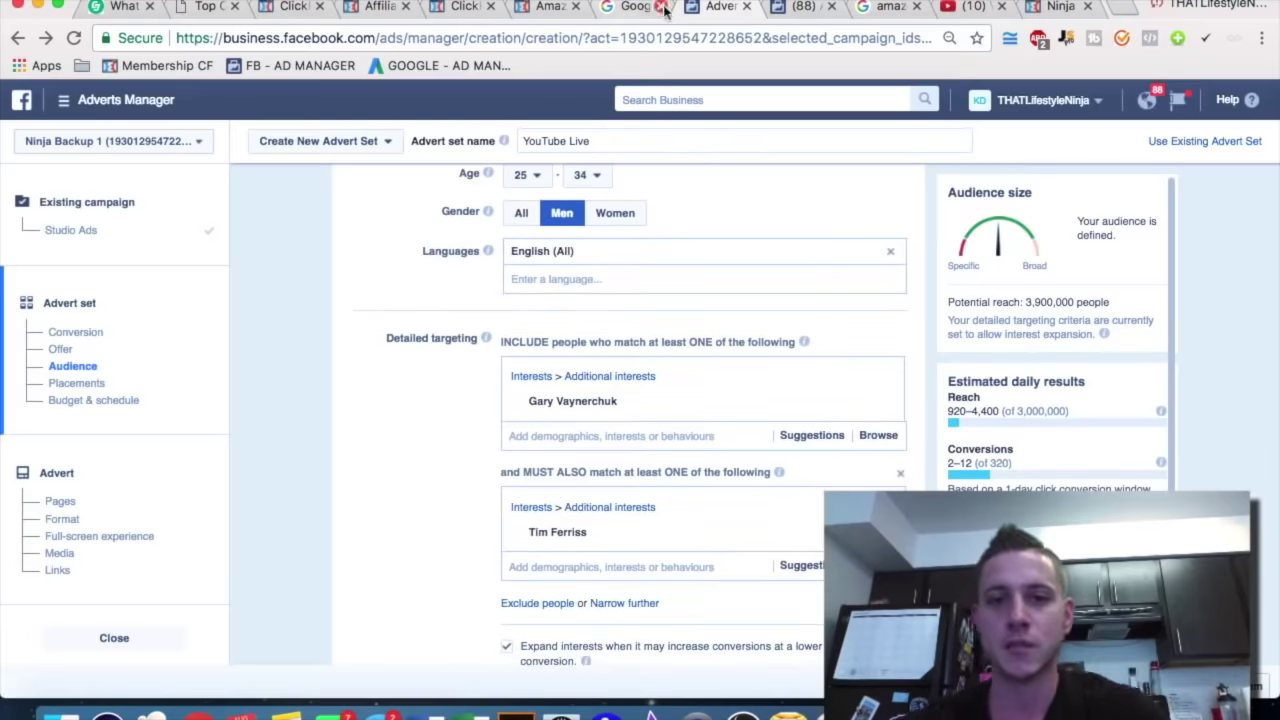
Check the top page-like categories in Audience Insights and require the audience to also match the interest Russell Brunson through a further narrowing condition.
{"action": "left_click", "coordinate": [778, 8]}
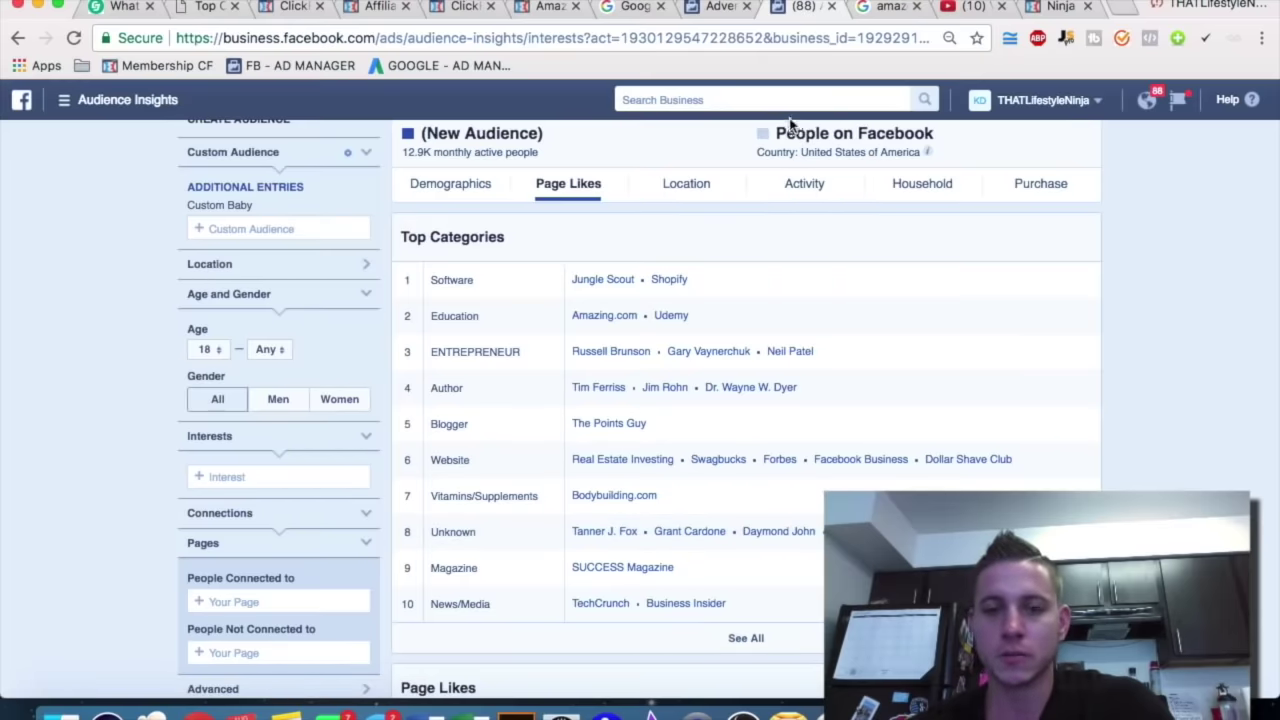
{"action": "left_click", "coordinate": [720, 8]}
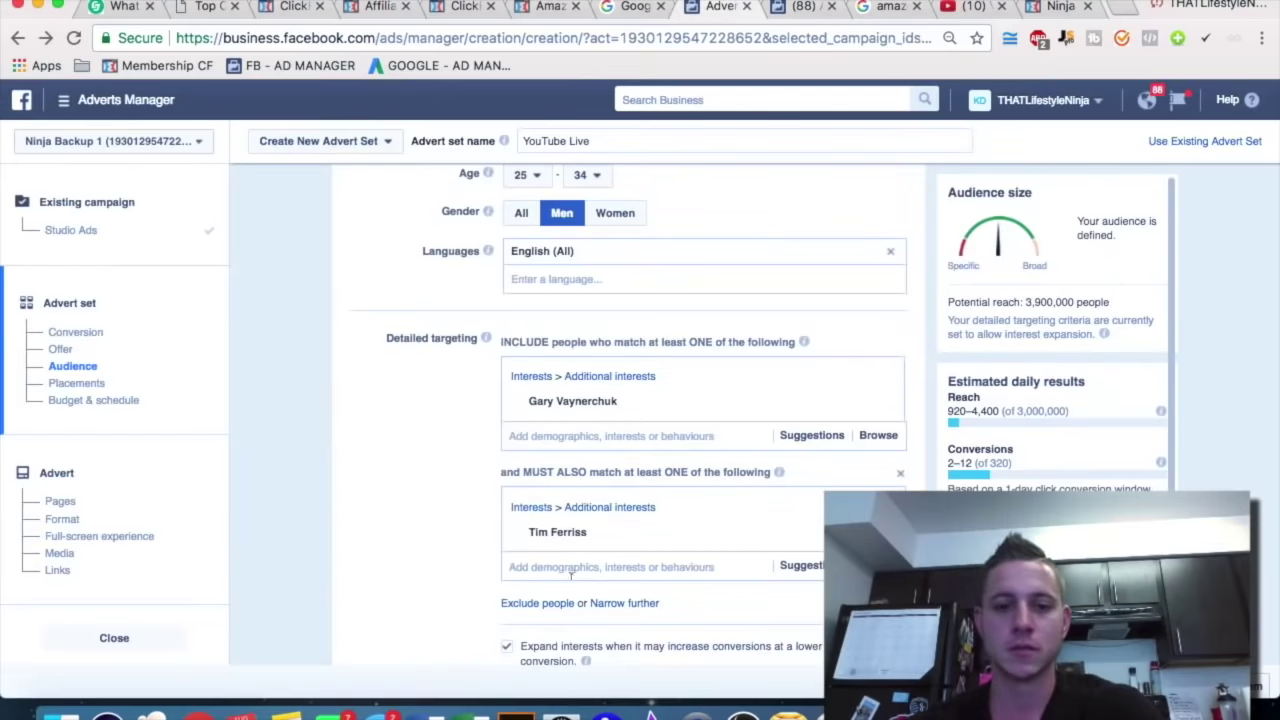
{"action": "left_click", "coordinate": [595, 603]}
{"action": "type", "text": "russell"}
{"action": "scroll", "coordinate": [404, 521], "scroll_direction": "down", "scroll_amount": 3}
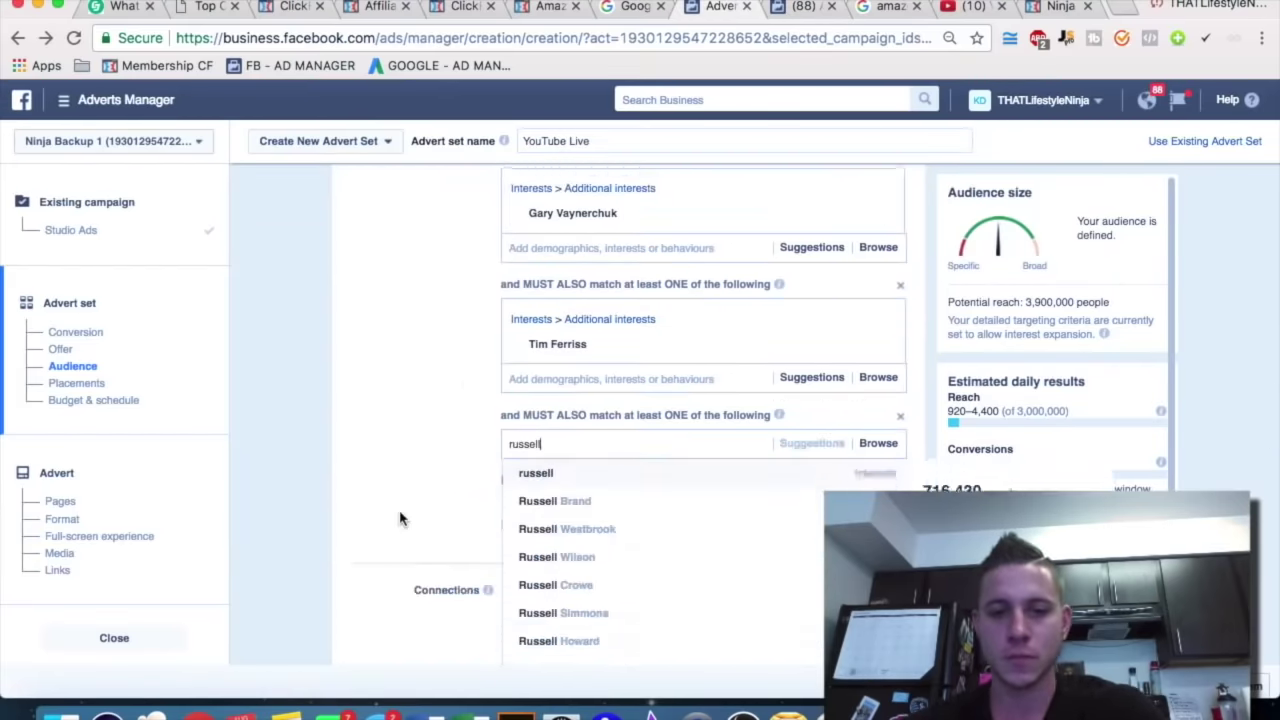
{"action": "type", "text": "br"}
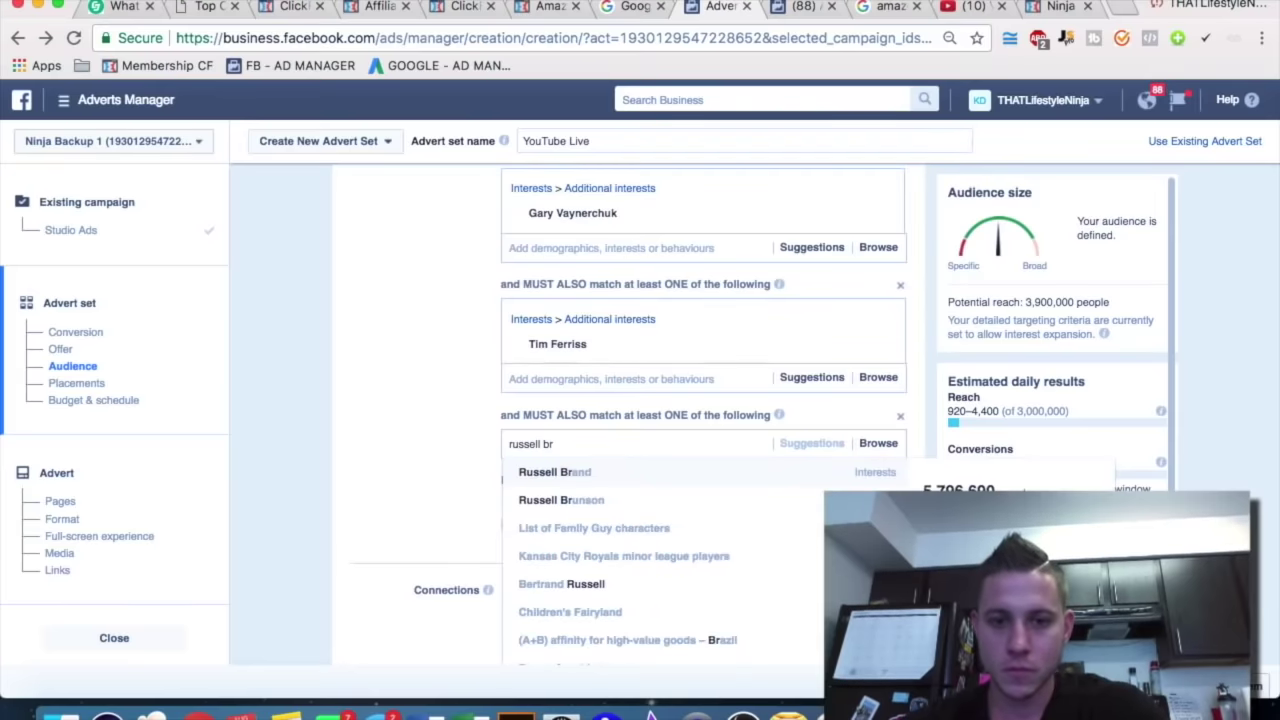
{"action": "left_click", "coordinate": [592, 509]}
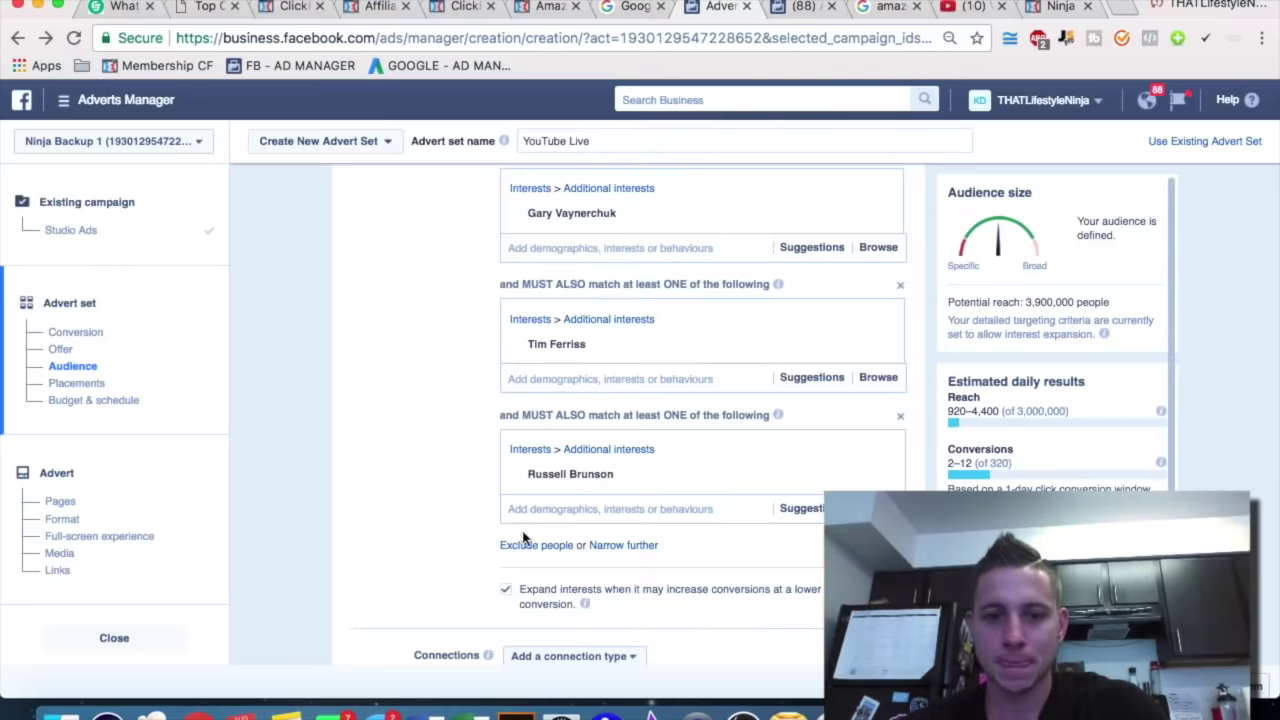
Narrow the advert set's audience further by requiring a match with the interest Grant Cardone.
{"action": "left_click", "coordinate": [628, 545]}
{"action": "left_click", "coordinate": [585, 575]}
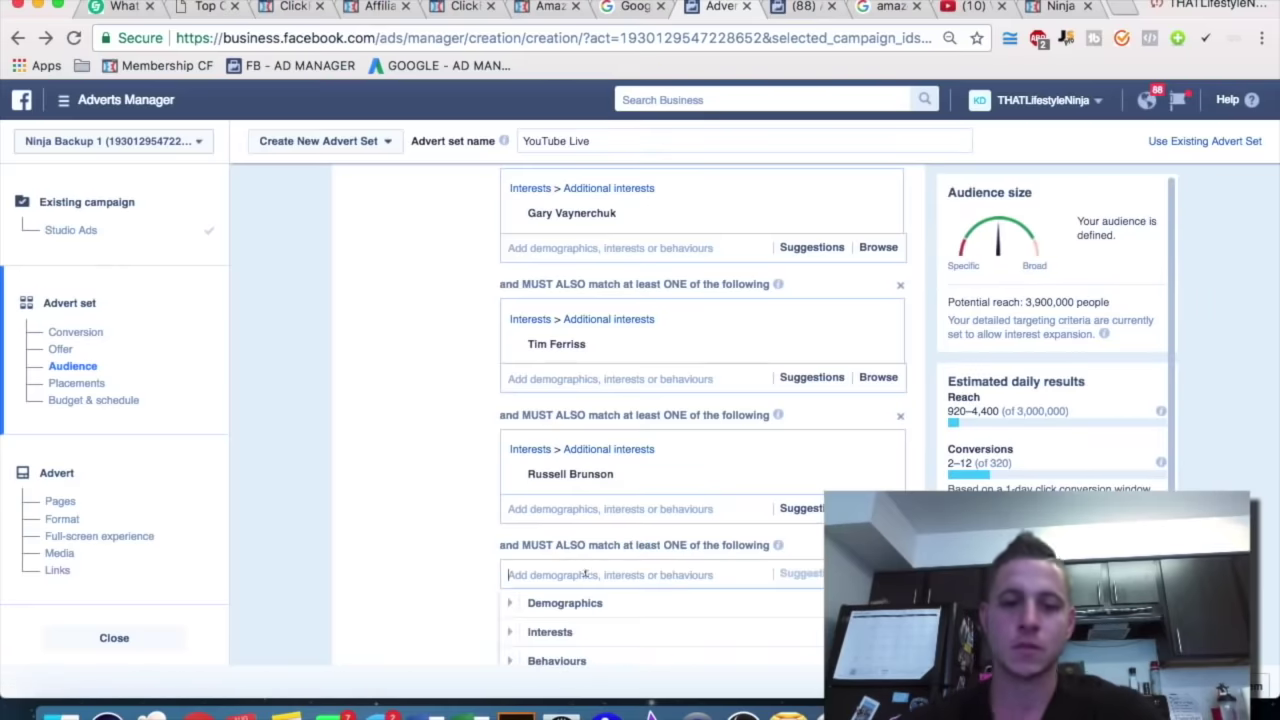
{"action": "type", "text": "grant card"}
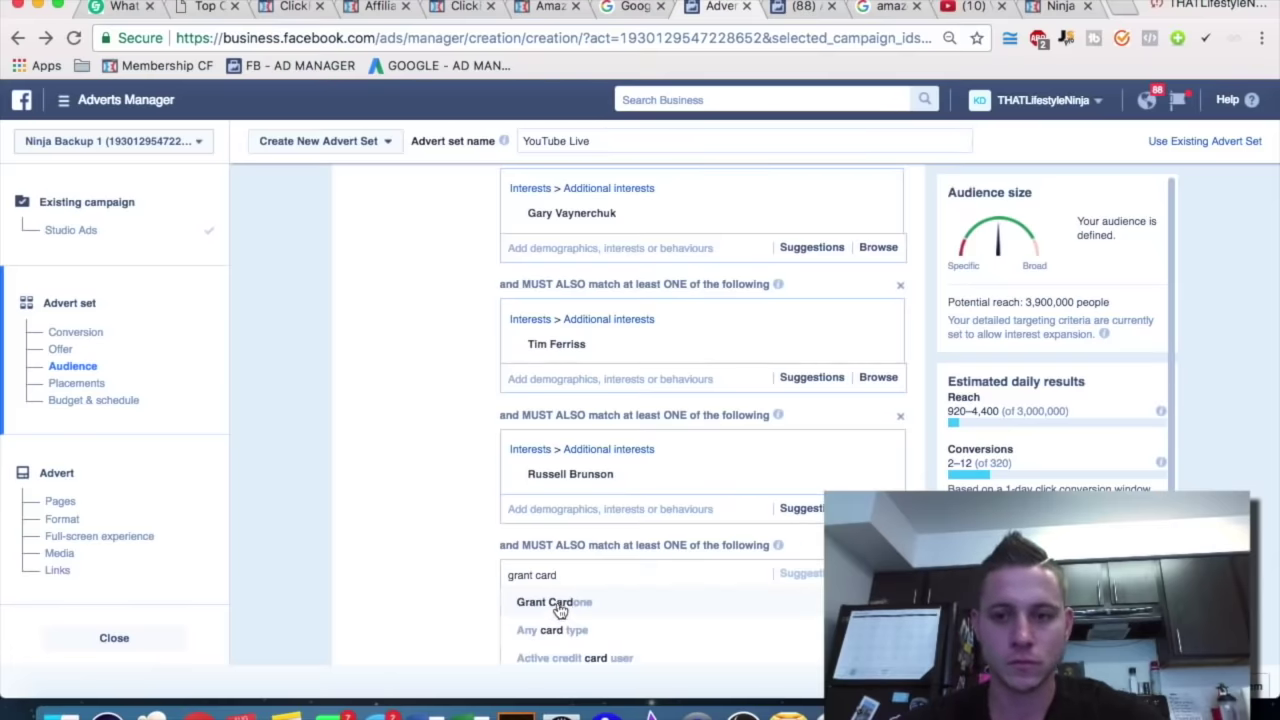
{"action": "left_click", "coordinate": [558, 603]}
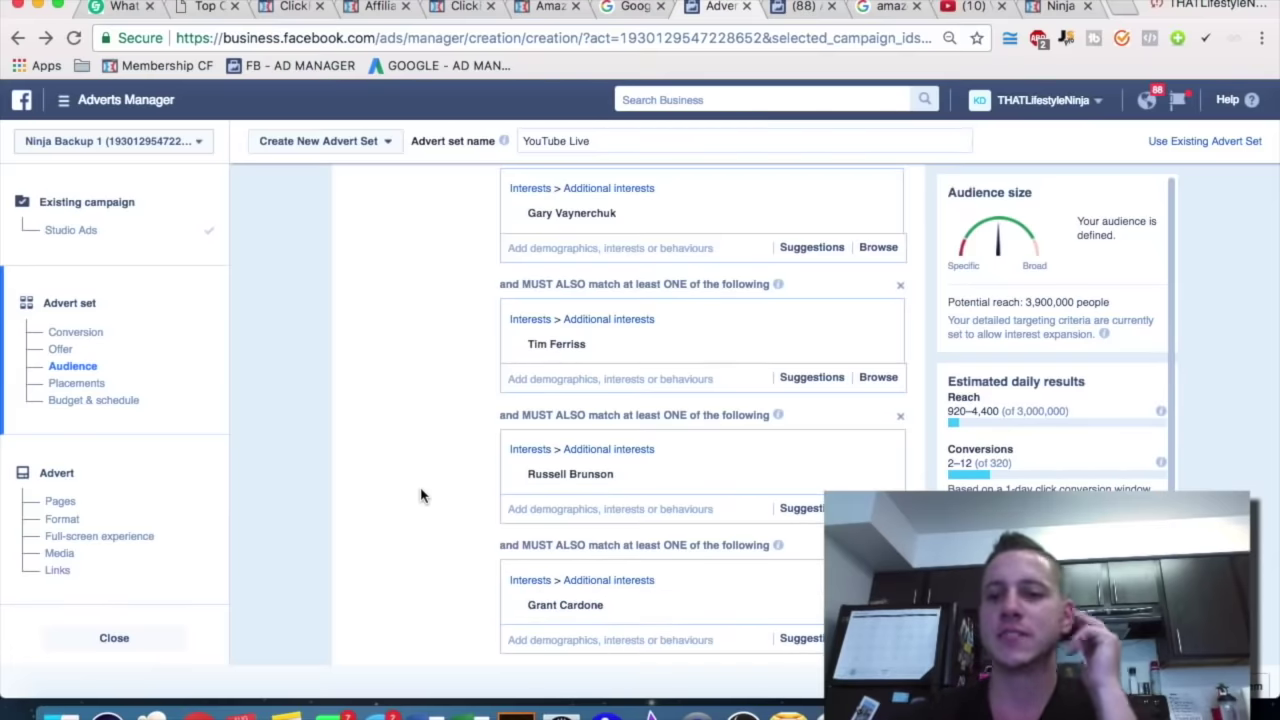
Compare the advert set's age, gender and locations with the Audience Insights demographics and the Google Trends interest by city for amazon fba.
{"action": "scroll", "coordinate": [420, 495], "scroll_direction": "down", "scroll_amount": 1}
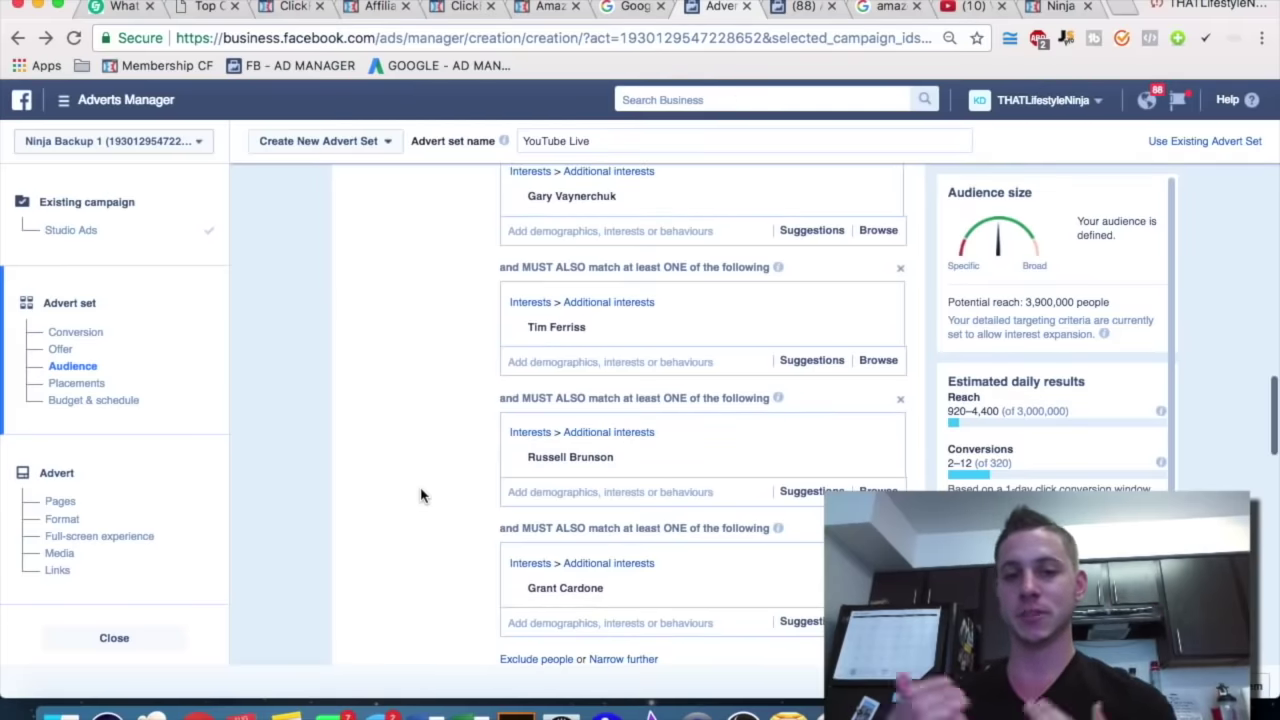
{"action": "scroll", "coordinate": [420, 495], "scroll_direction": "up", "scroll_amount": 5}
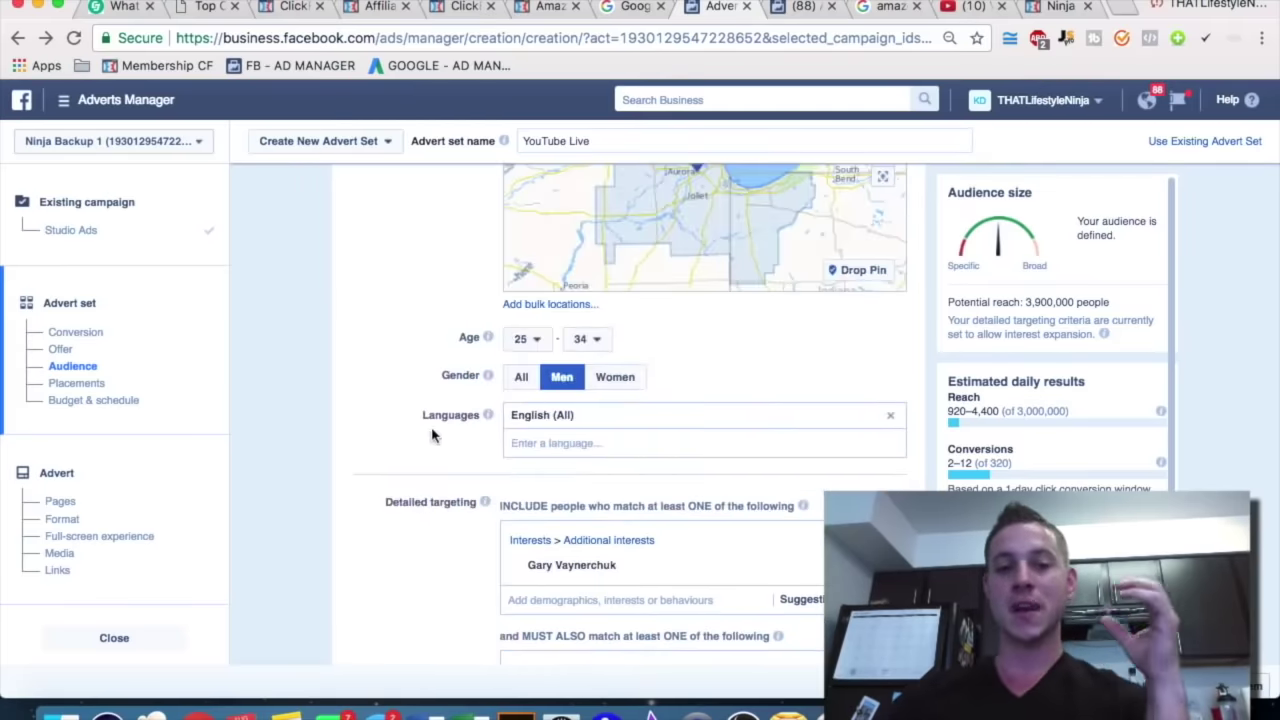
{"action": "scroll", "coordinate": [434, 402], "scroll_direction": "up", "scroll_amount": 1}
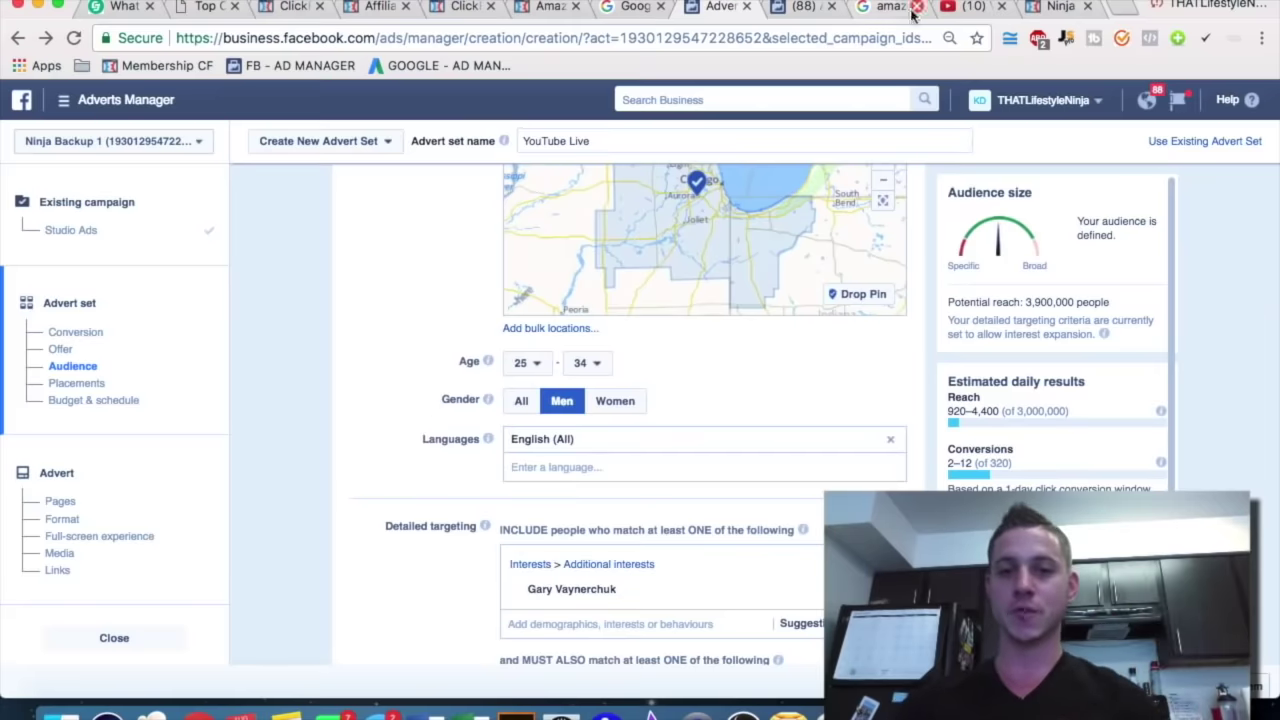
{"action": "left_click", "coordinate": [800, 8]}
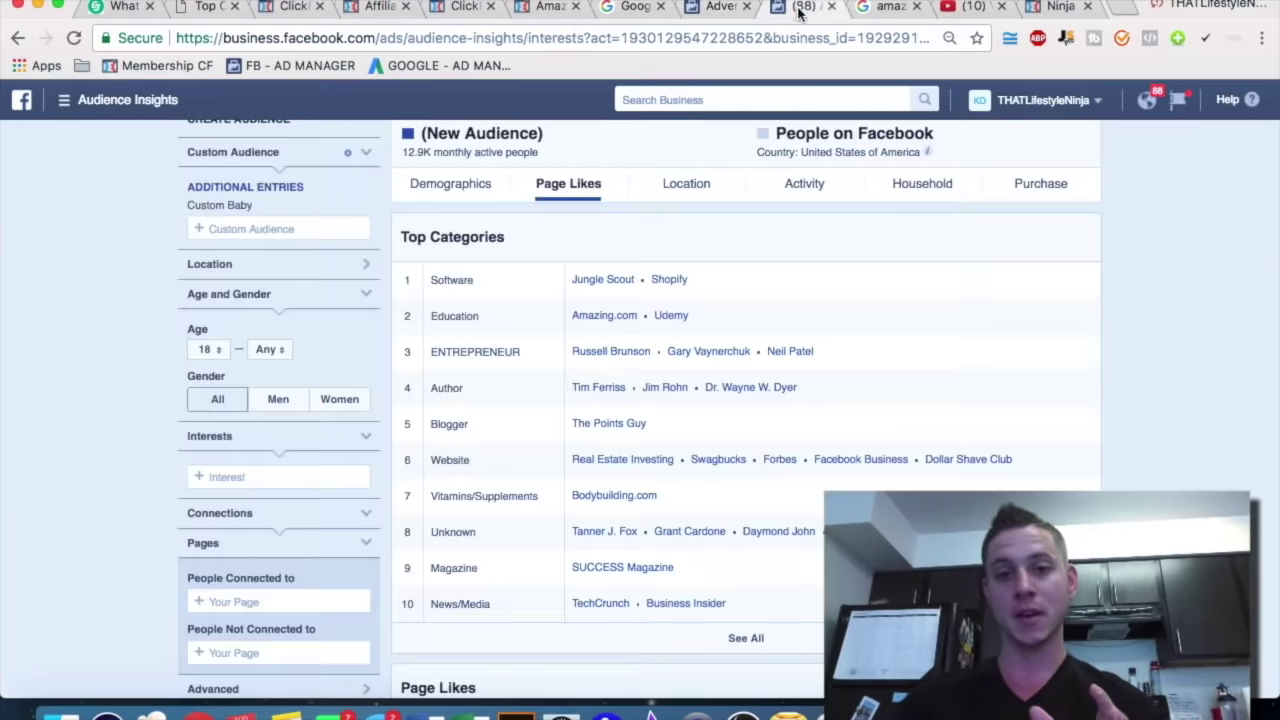
{"action": "left_click", "coordinate": [458, 195]}
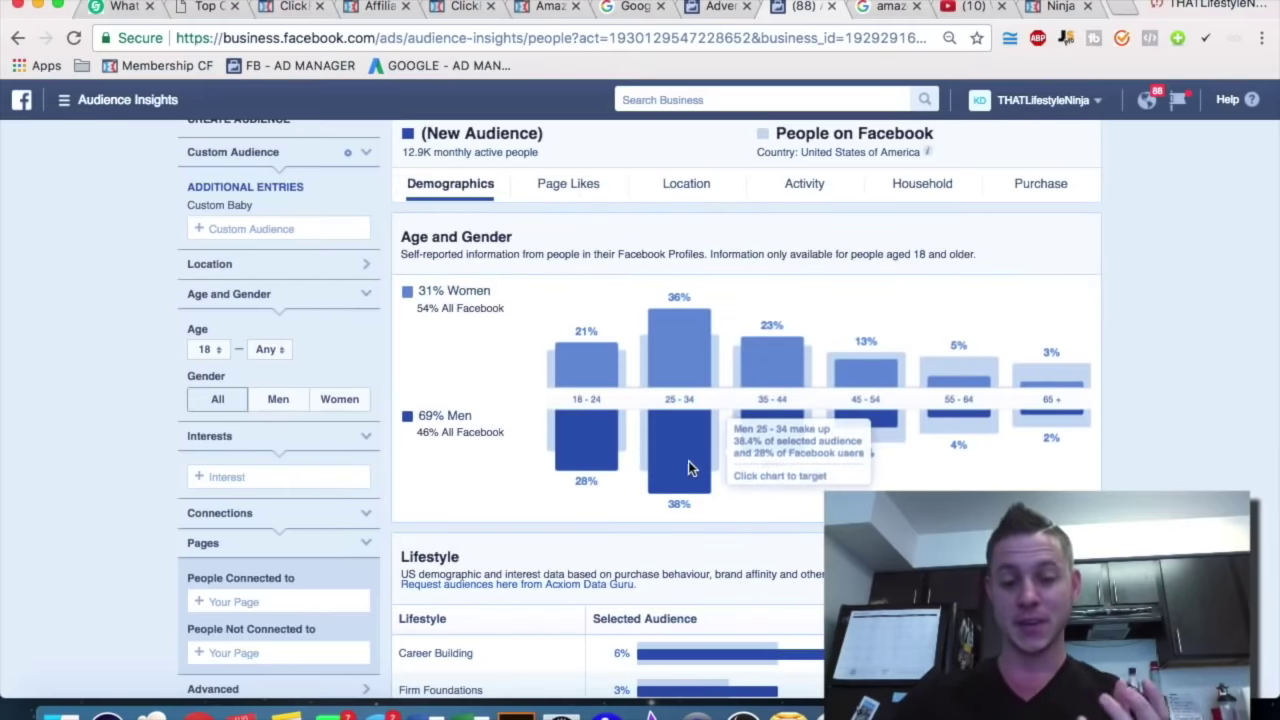
{"action": "left_click", "coordinate": [720, 8]}
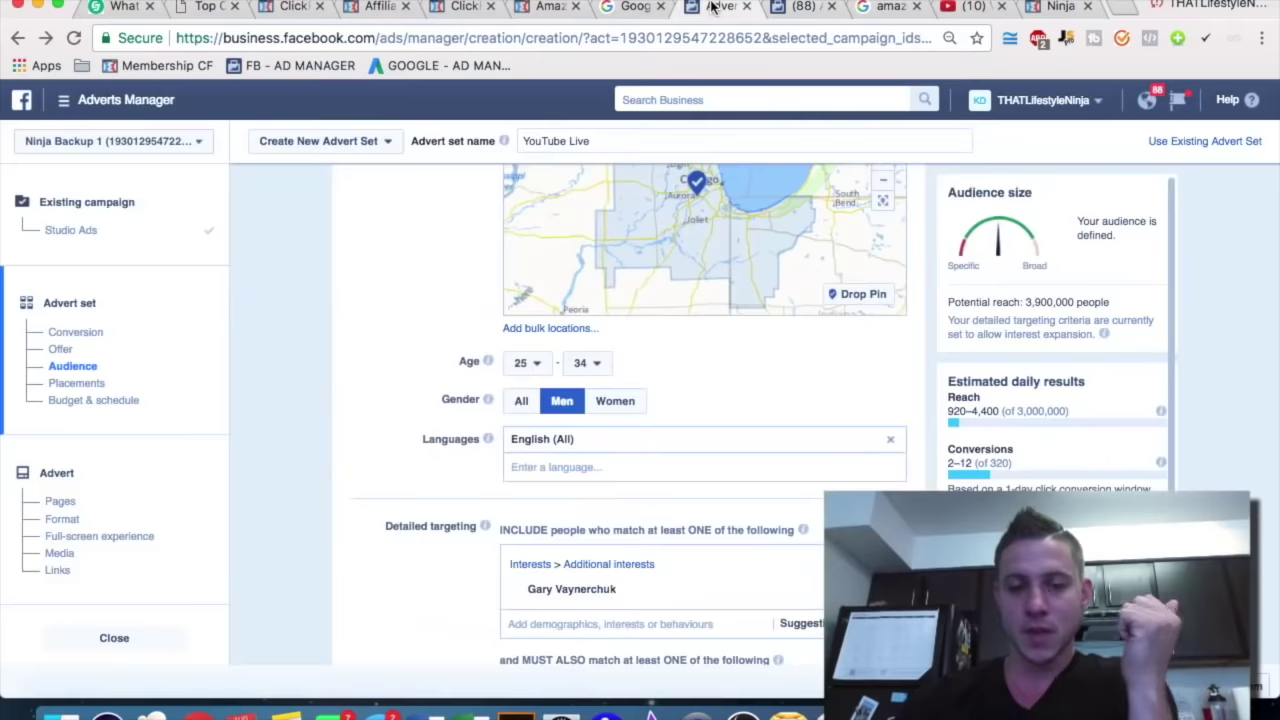
{"action": "scroll", "coordinate": [362, 478], "scroll_direction": "up", "scroll_amount": 5}
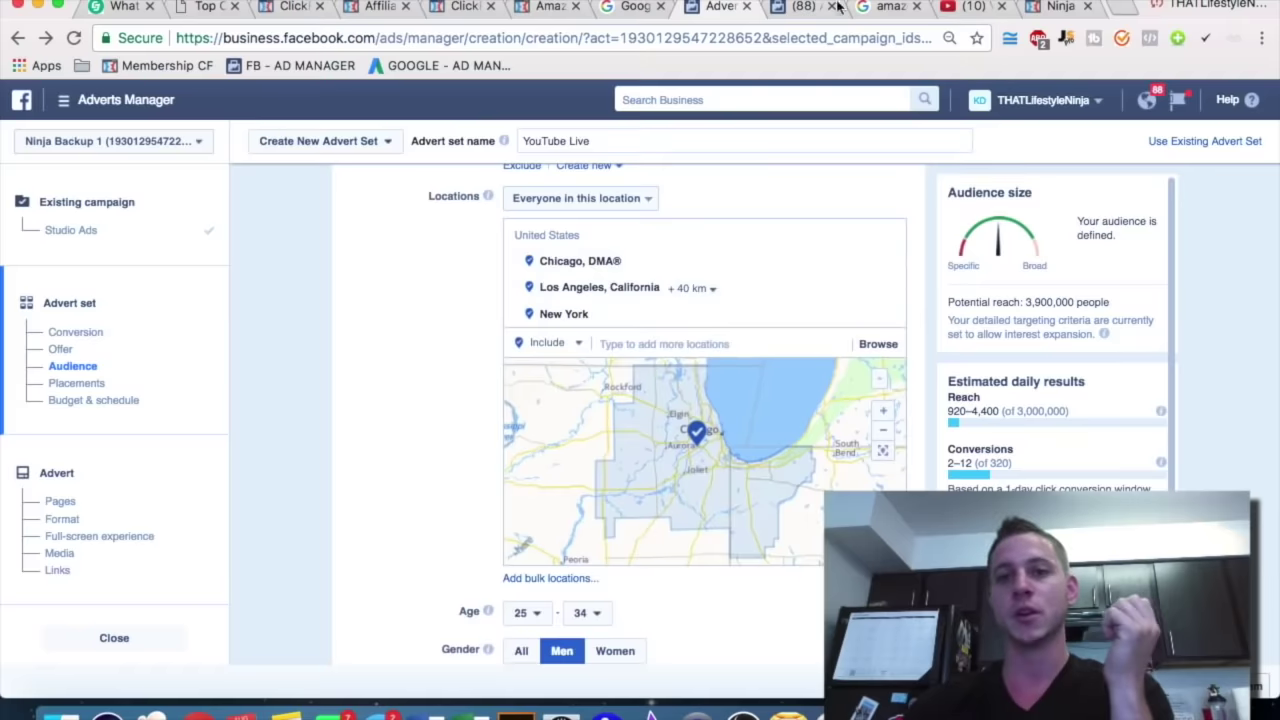
{"action": "left_click", "coordinate": [890, 8]}
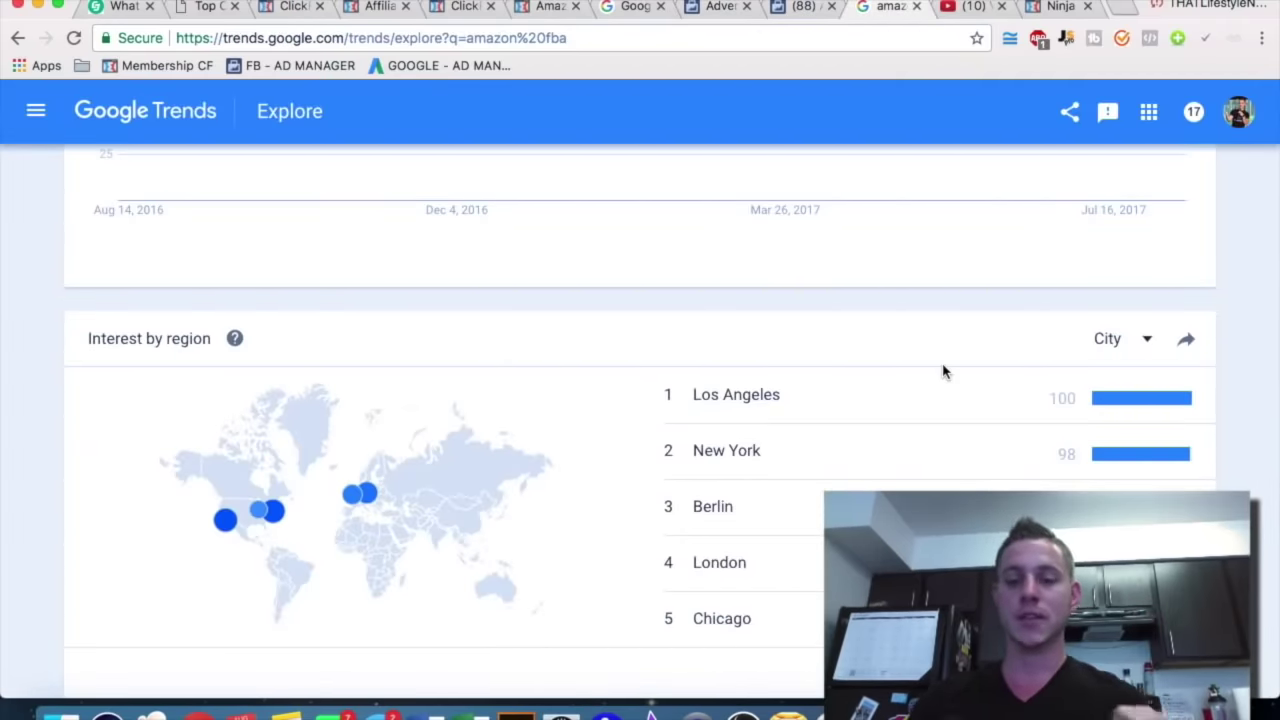
{"action": "left_click", "coordinate": [715, 6]}
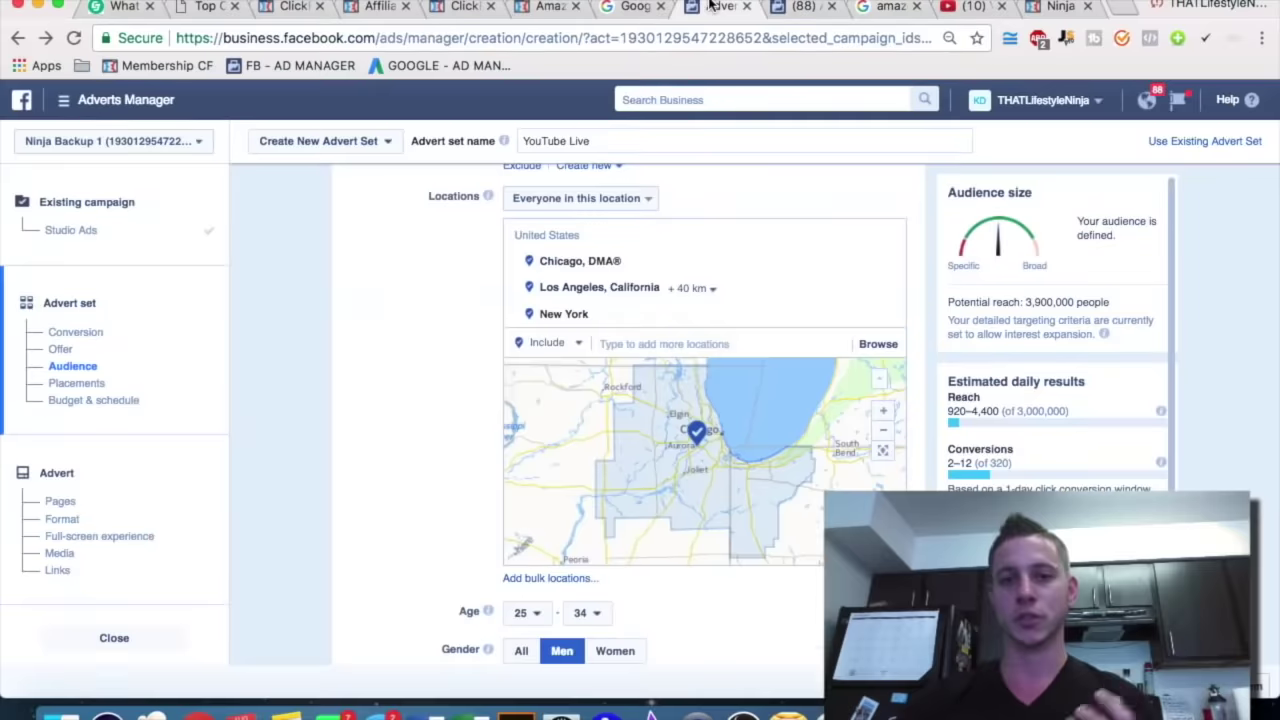
Save the targeting as a reusable audience named YouTube Live Affiliate 1.
{"action": "scroll", "coordinate": [353, 400], "scroll_direction": "down", "scroll_amount": 10}
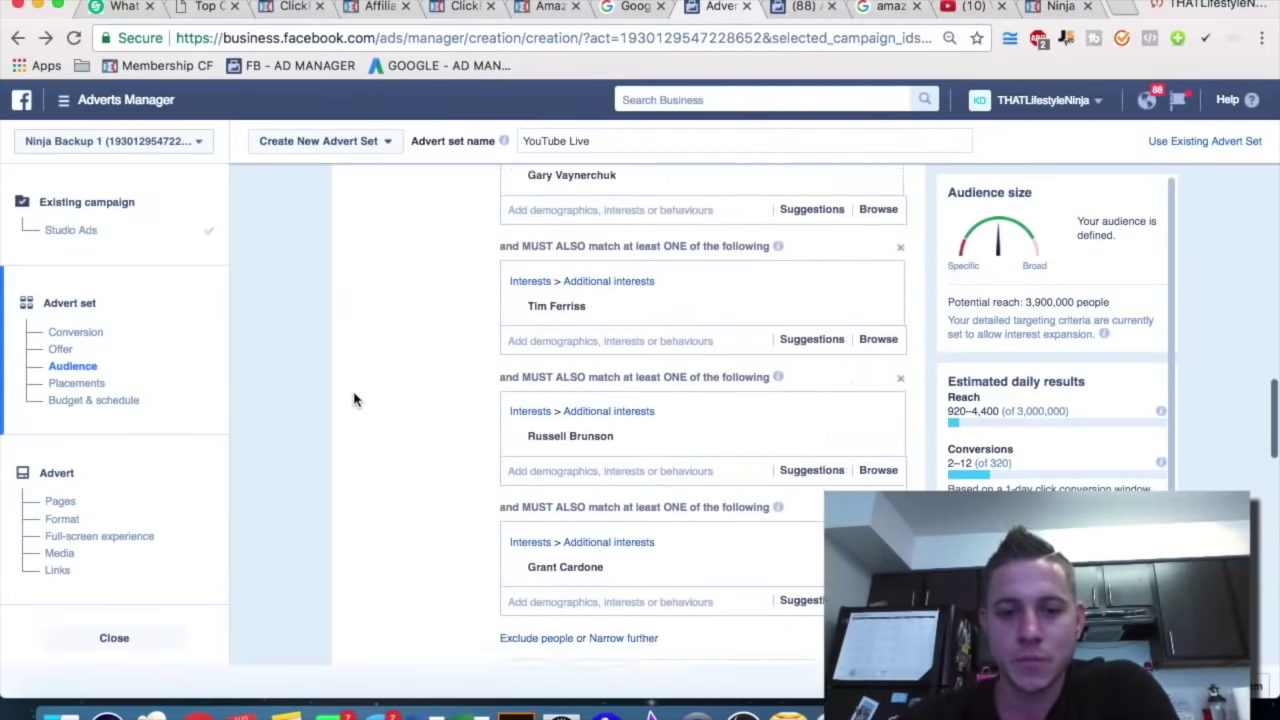
{"action": "scroll", "coordinate": [353, 400], "scroll_direction": "down", "scroll_amount": 5}
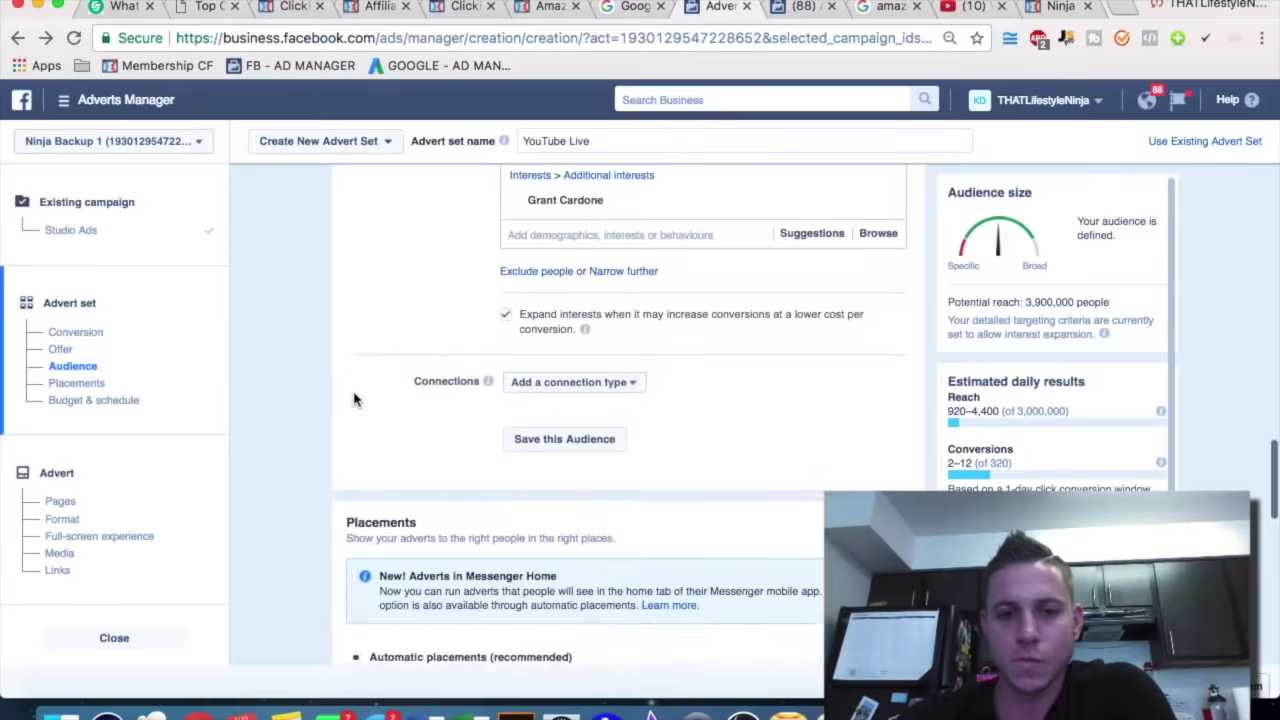
{"action": "left_click", "coordinate": [531, 398]}
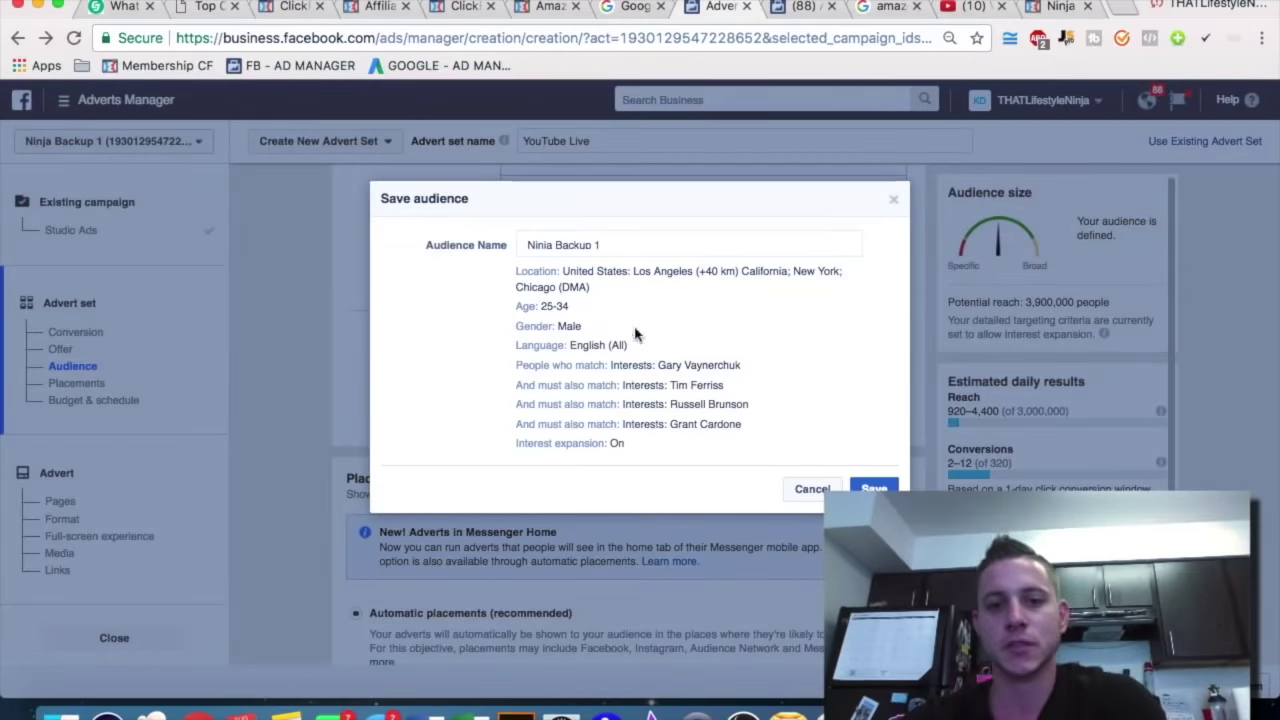
{"action": "triple_click", "coordinate": [609, 254]}
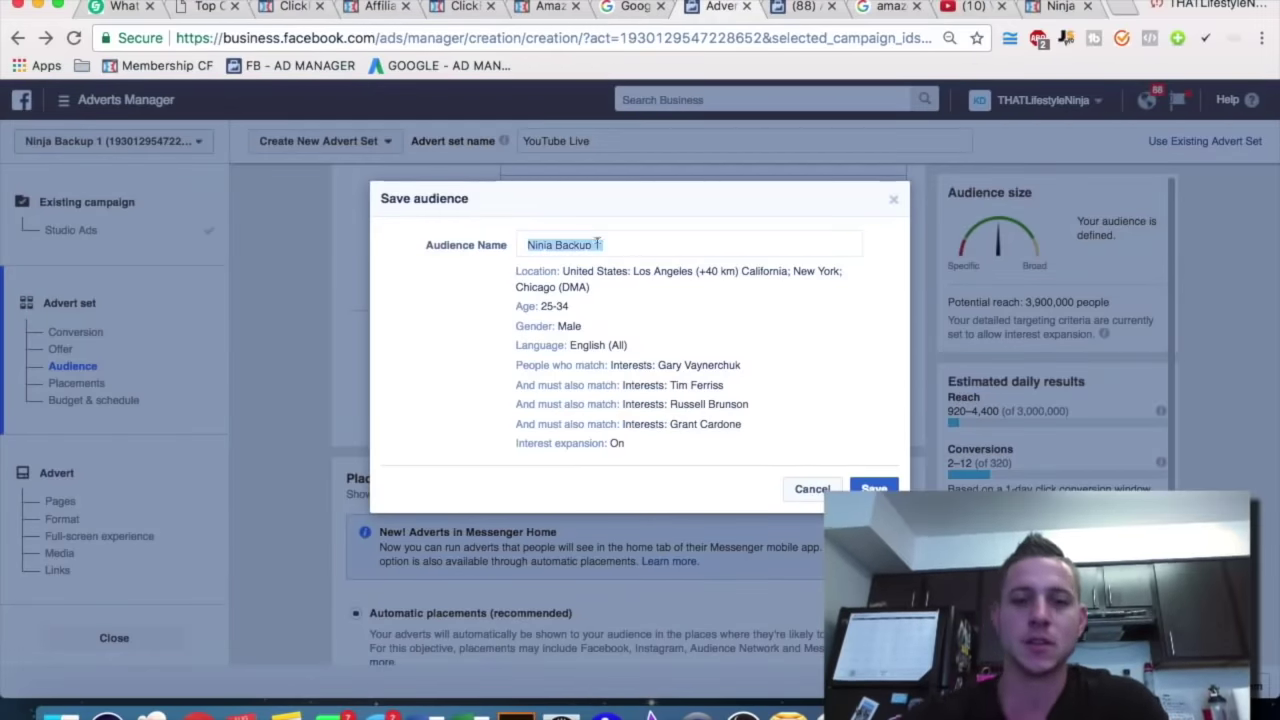
{"action": "type", "text": "YouTu"}
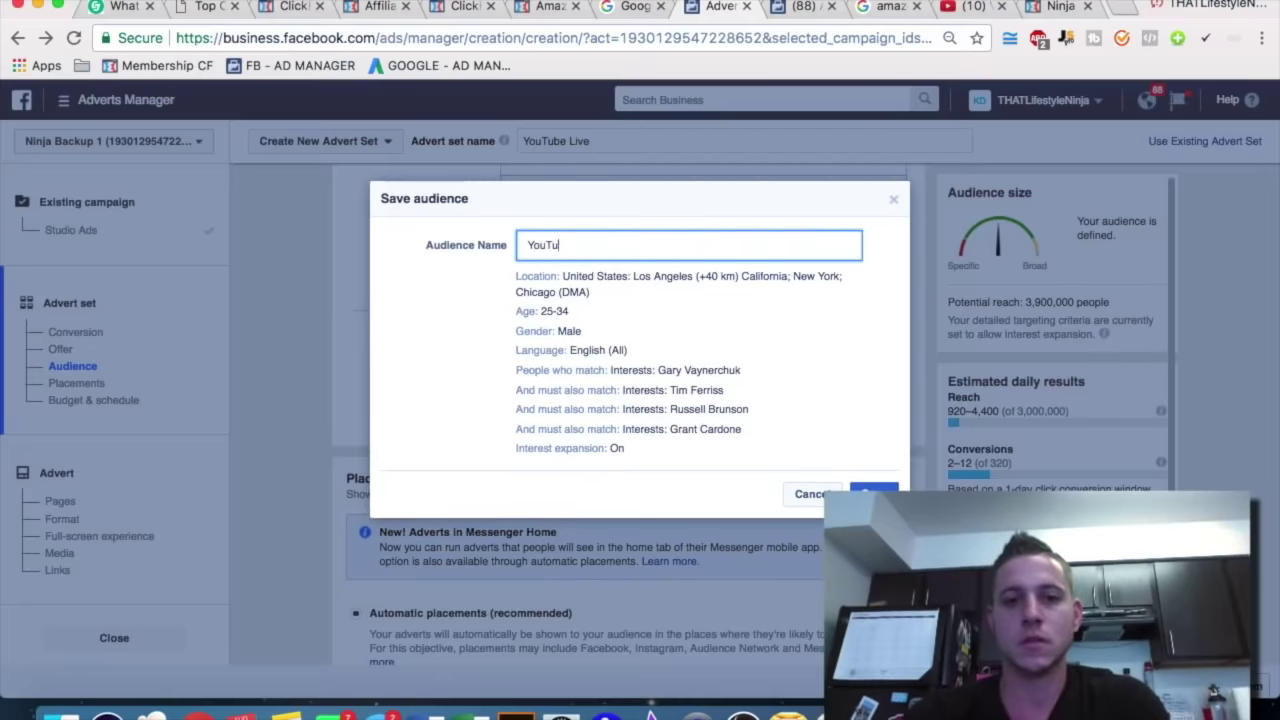
{"action": "type", "text": "be Live Affil"}
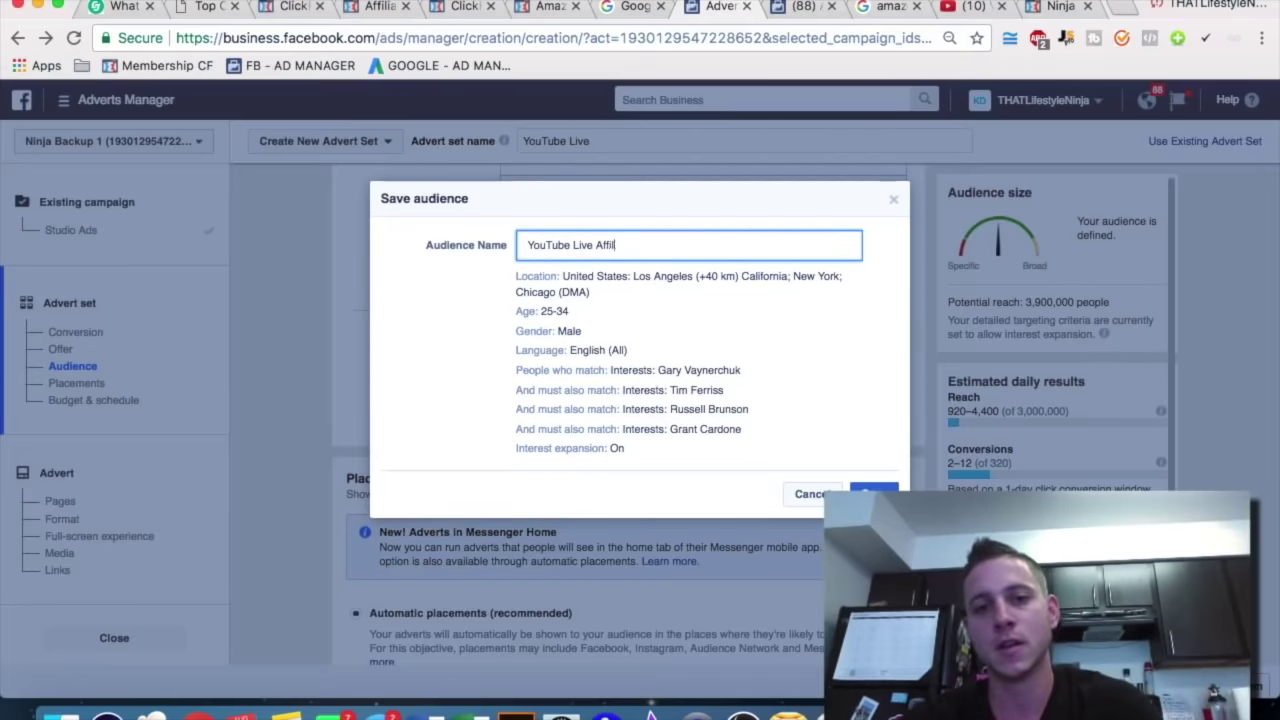
{"action": "type", "text": "iate 1"}
{"action": "left_click", "coordinate": [873, 493]}
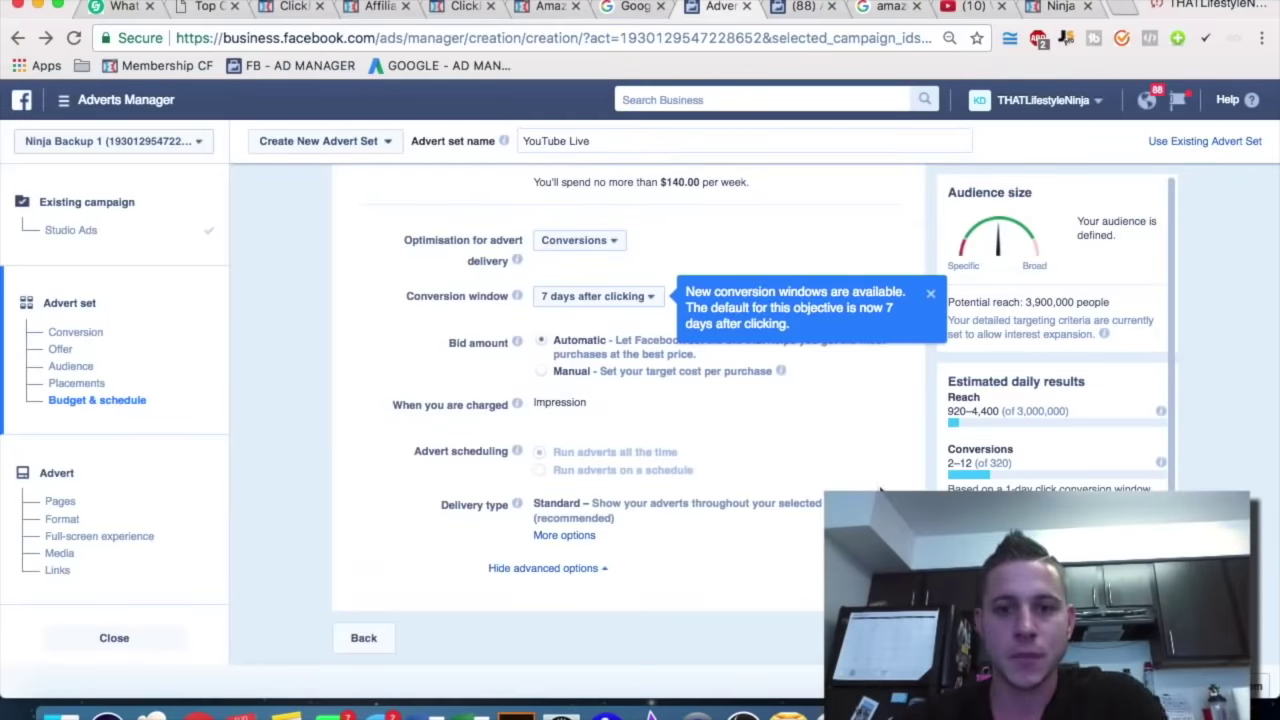
Continue from the advert set to the advert setup and review its connected page and format options.
{"action": "left_click", "coordinate": [870, 638]}
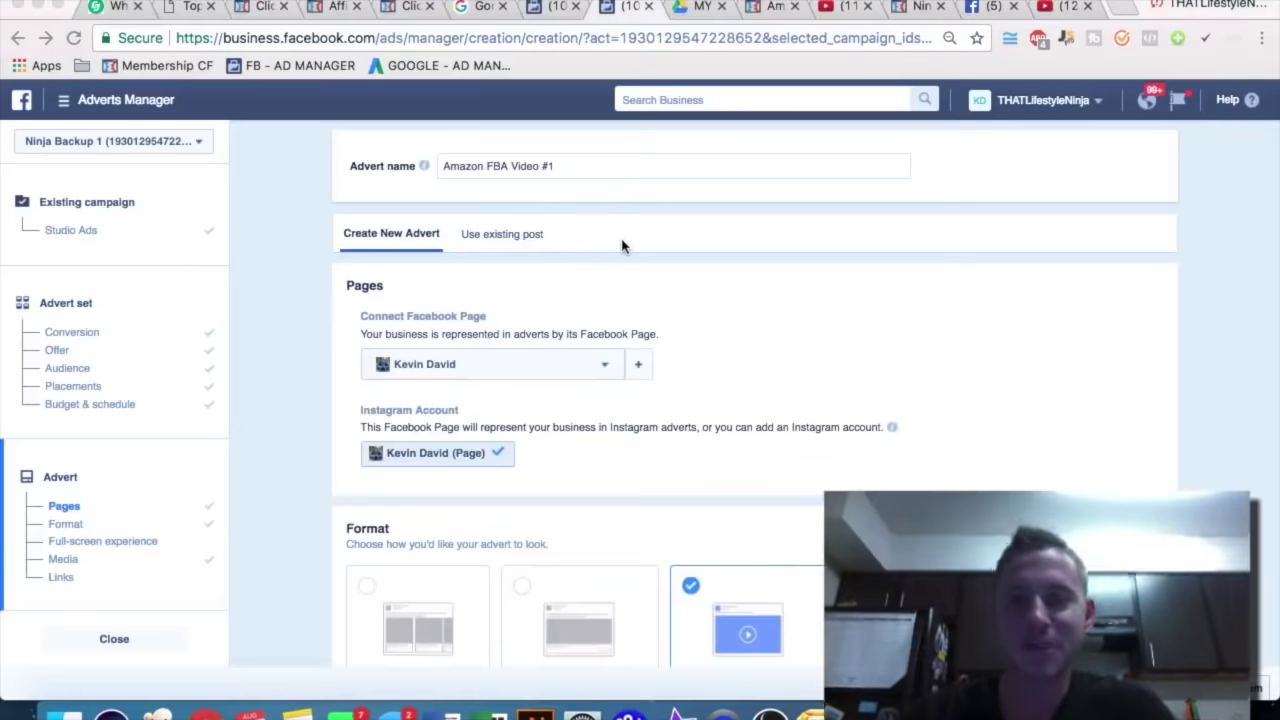
{"action": "scroll", "coordinate": [800, 244], "scroll_direction": "down", "scroll_amount": 1}
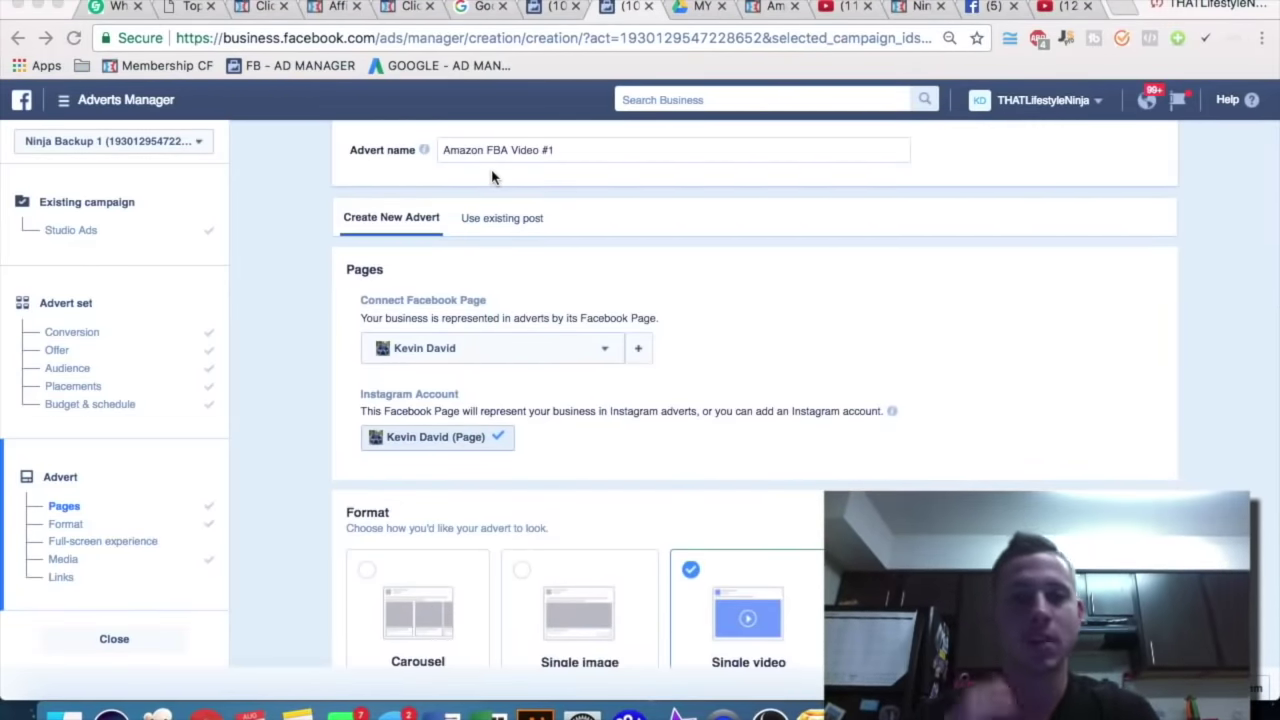
{"action": "scroll", "coordinate": [723, 345], "scroll_direction": "down", "scroll_amount": 5}
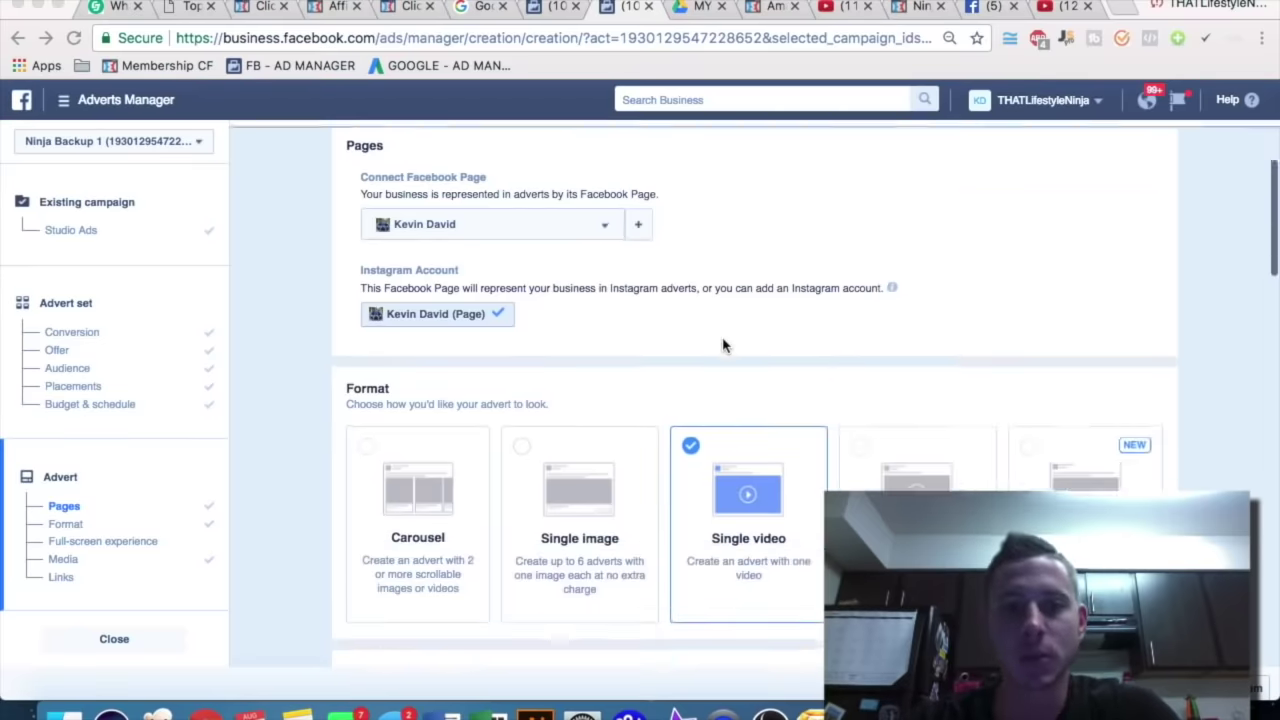
{"action": "scroll", "coordinate": [778, 396], "scroll_direction": "down", "scroll_amount": 6}
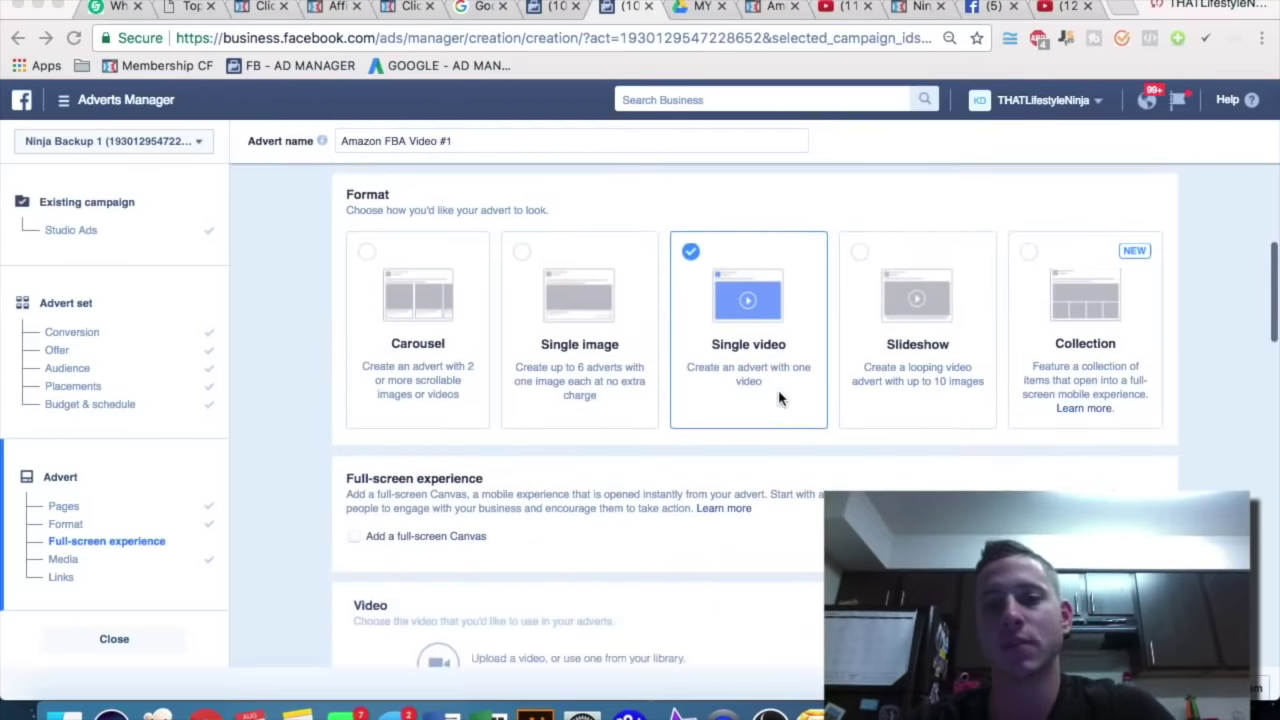
Play the example video adverts in the media player, then return to the advert's format settings.
{"action": "scroll", "coordinate": [779, 398], "scroll_direction": "up", "scroll_amount": 3}
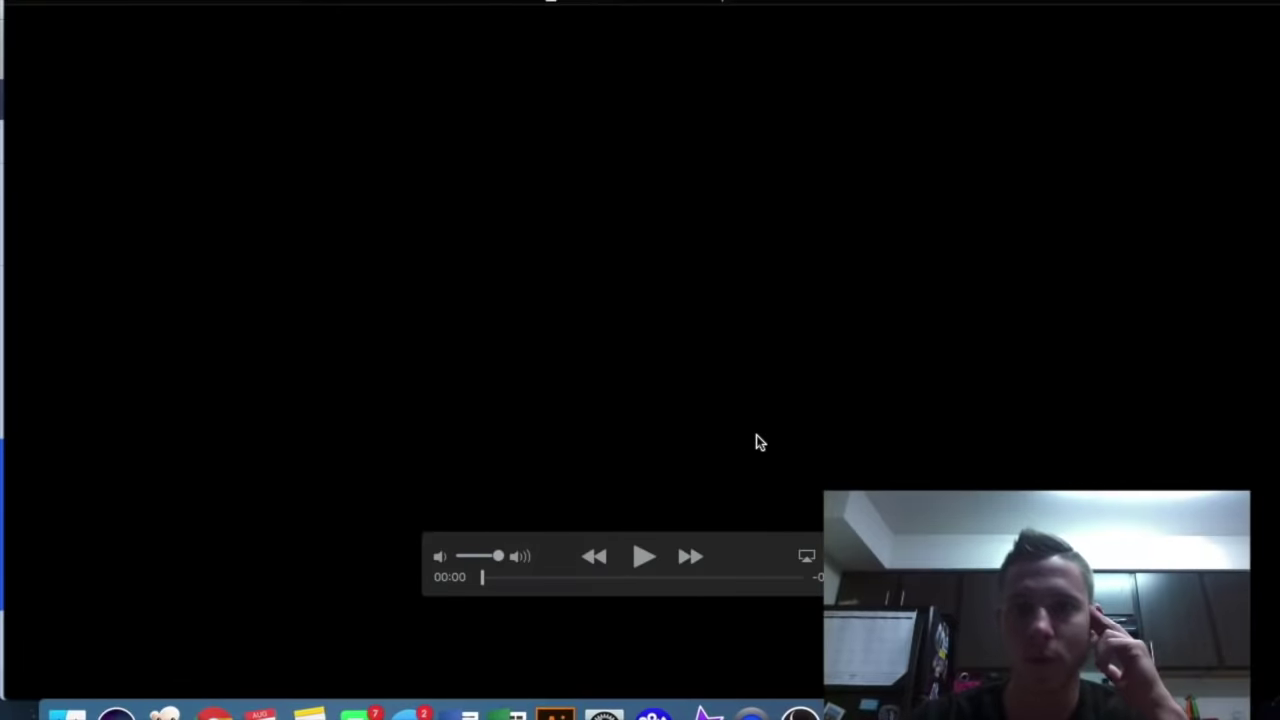
{"action": "key", "text": "space"}
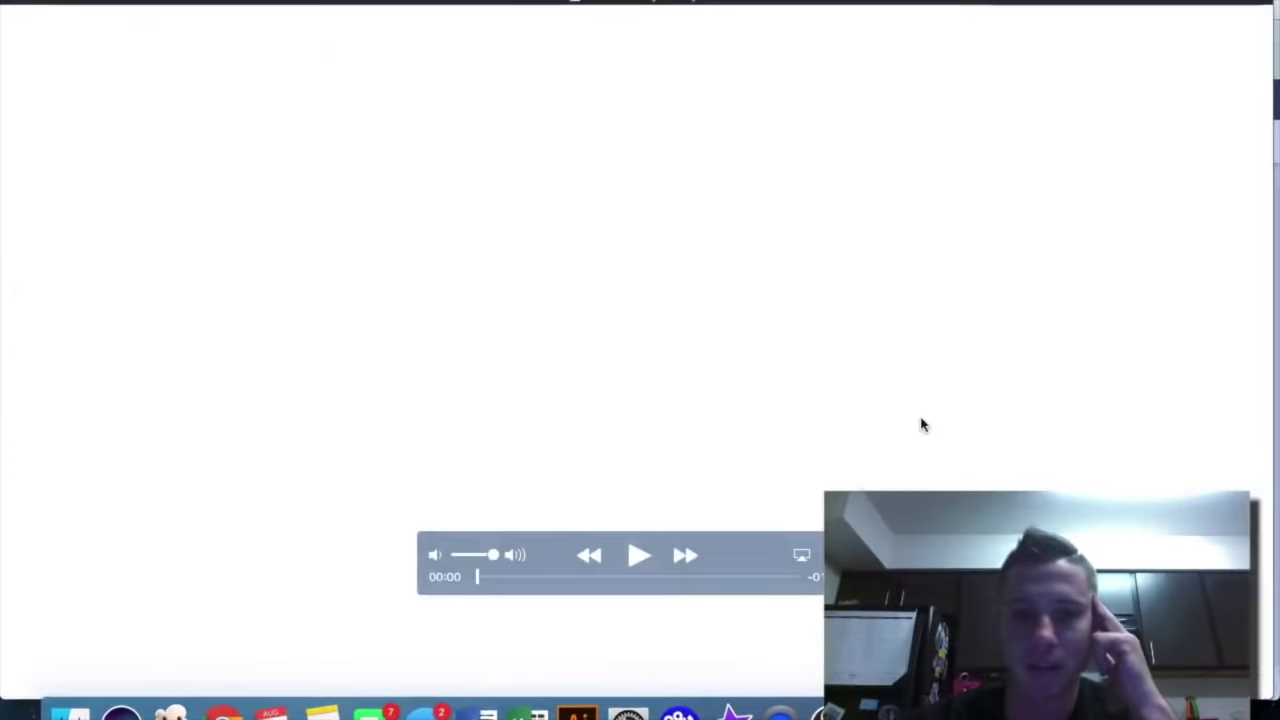
{"action": "key", "text": "space"}
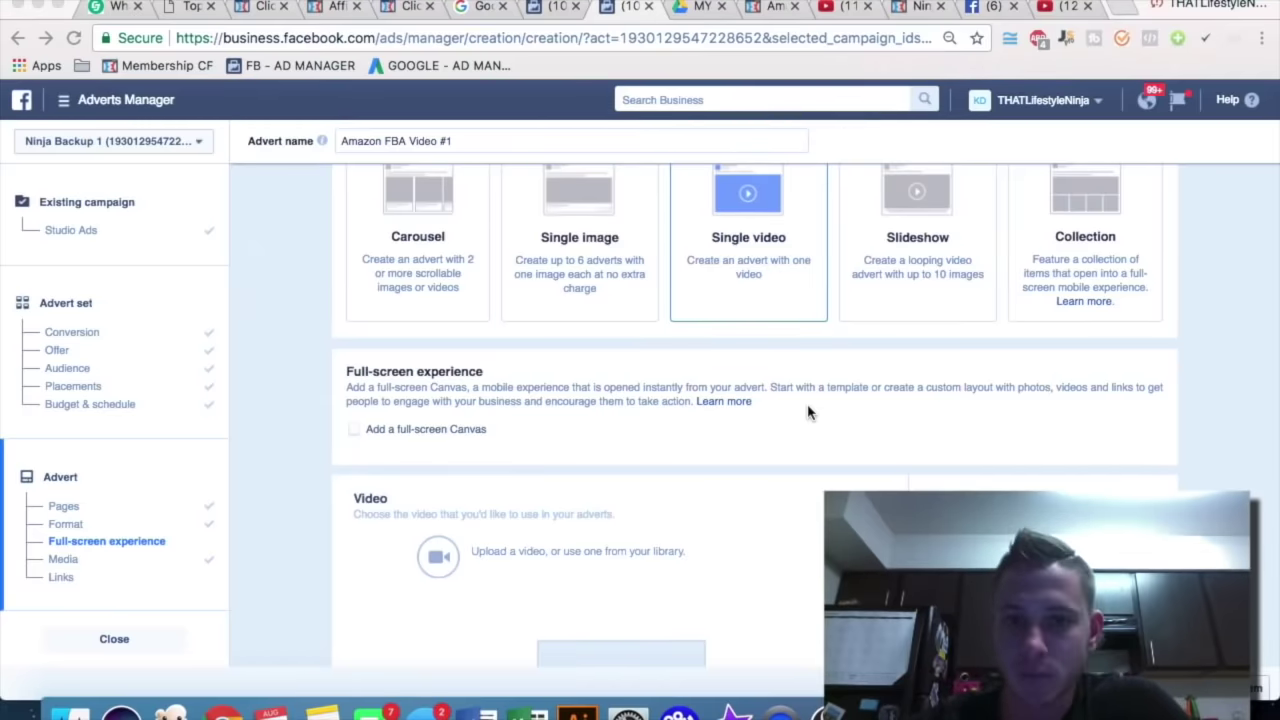
Use the first existing 4:15 video from the video library as the advert's video.
{"action": "scroll", "coordinate": [808, 413], "scroll_direction": "down", "scroll_amount": 5}
{"action": "left_click", "coordinate": [621, 438]}
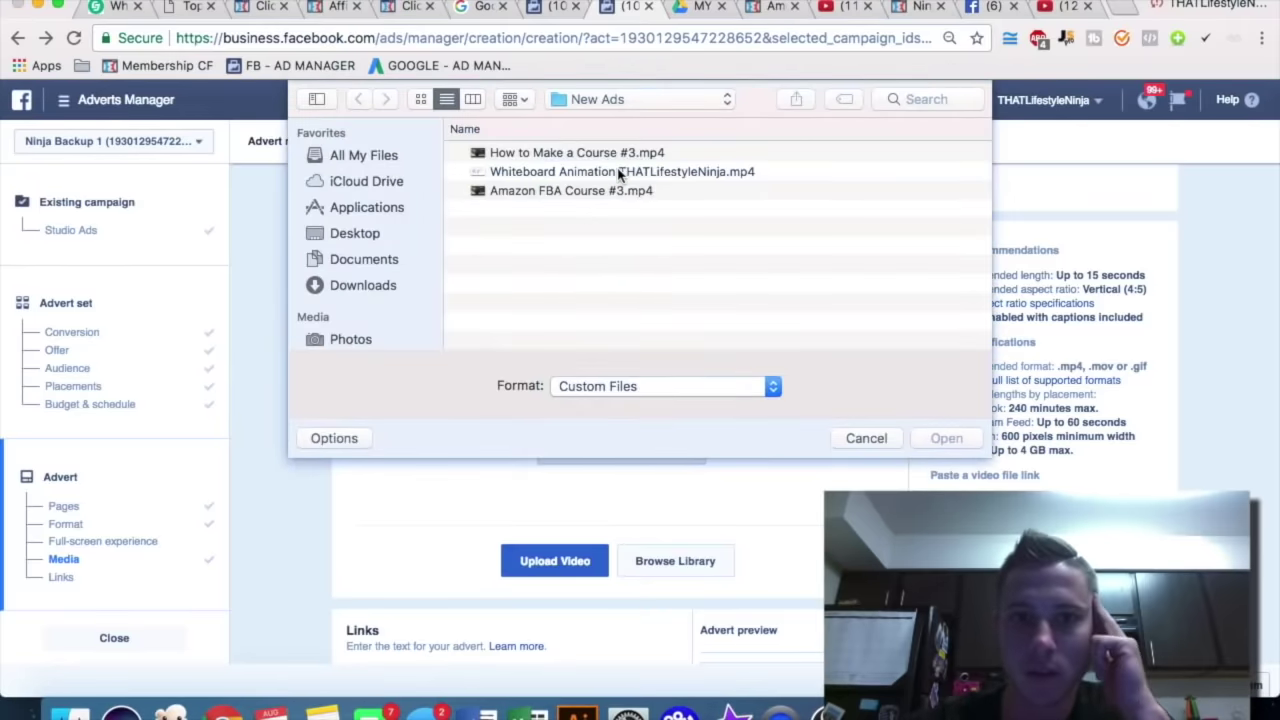
{"action": "left_click", "coordinate": [860, 432]}
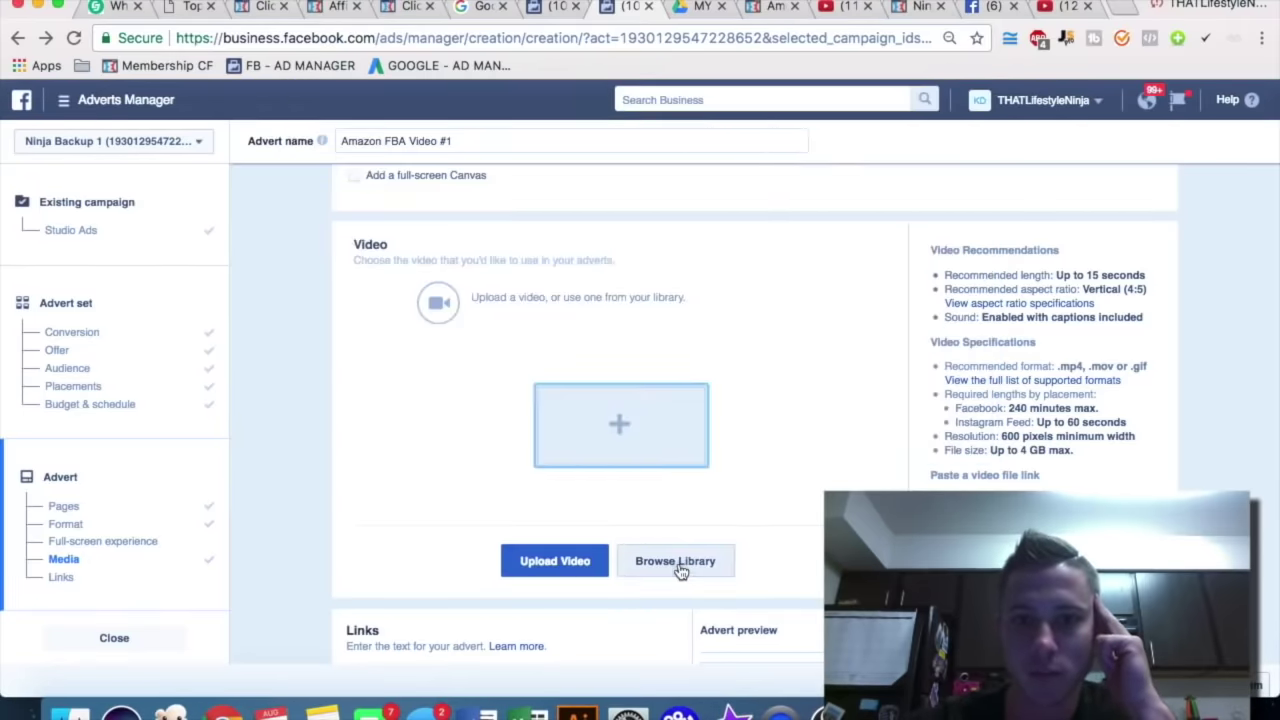
{"action": "left_click", "coordinate": [677, 564]}
{"action": "left_click", "coordinate": [637, 283]}
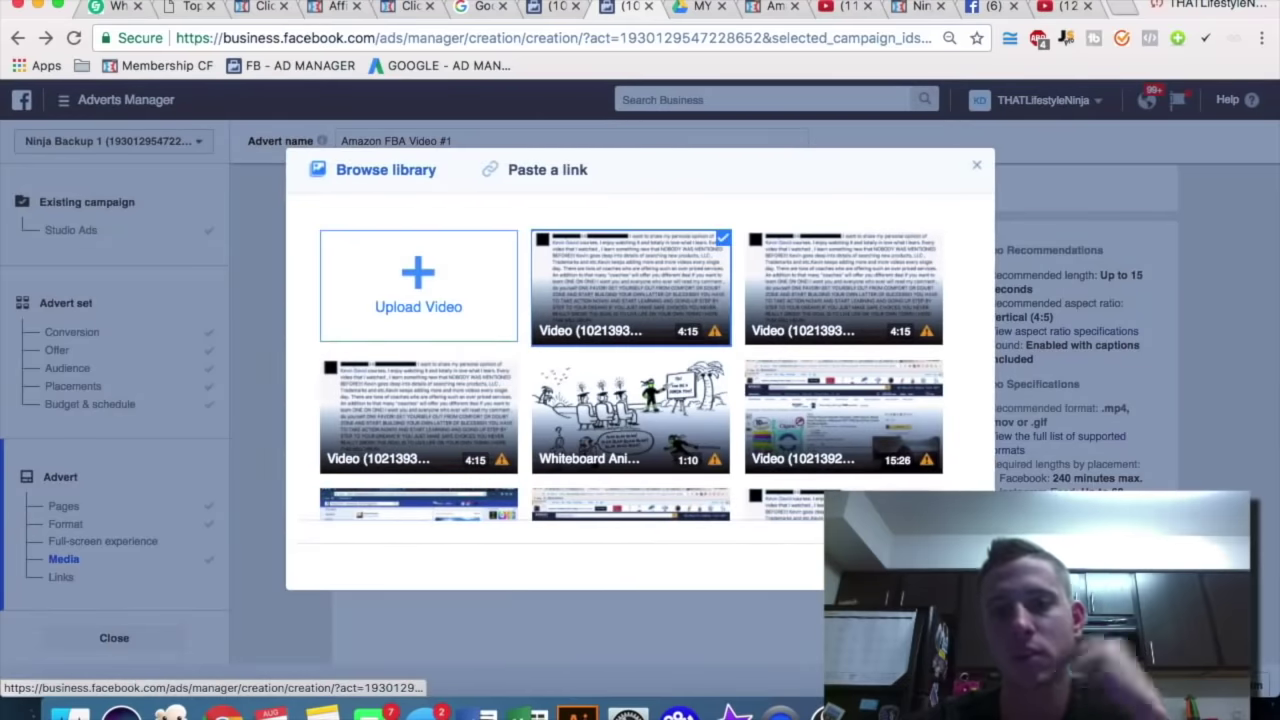
{"action": "left_click", "coordinate": [930, 565]}
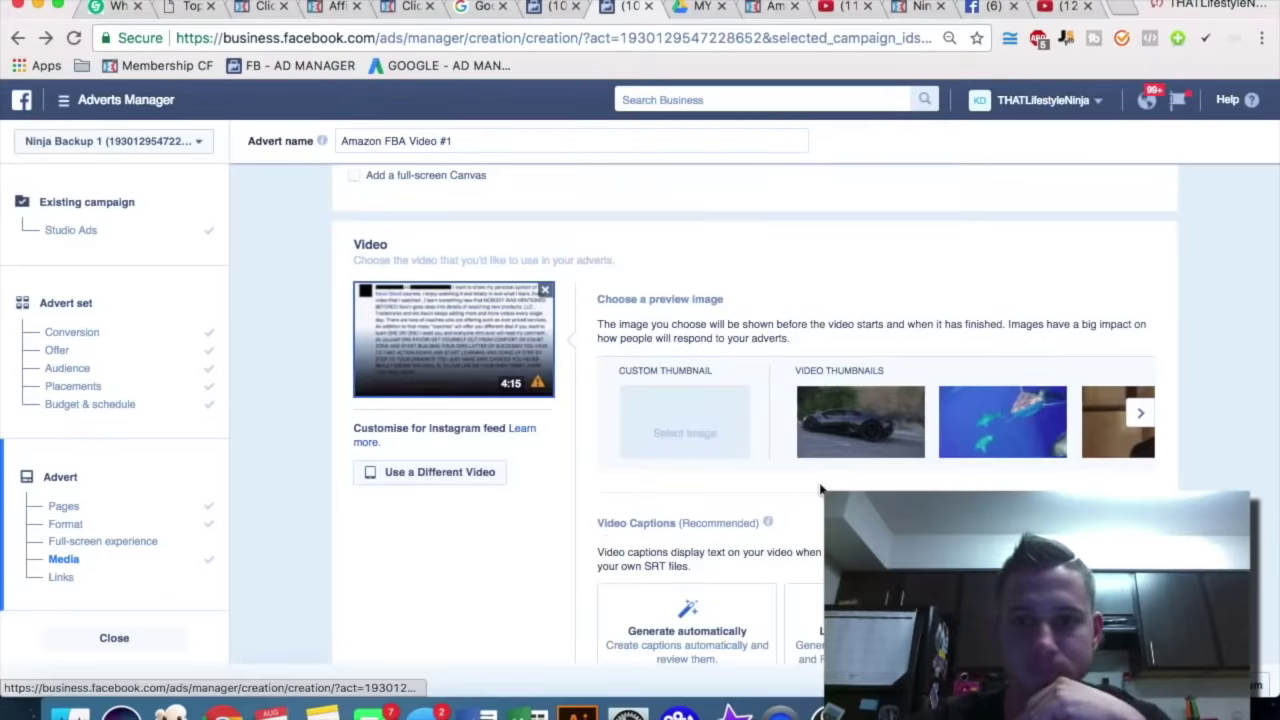
Choose the video thumbnail showing the Amazon Seller sales screen as the advert's preview image.
{"action": "scroll", "coordinate": [820, 489], "scroll_direction": "down", "scroll_amount": 1}
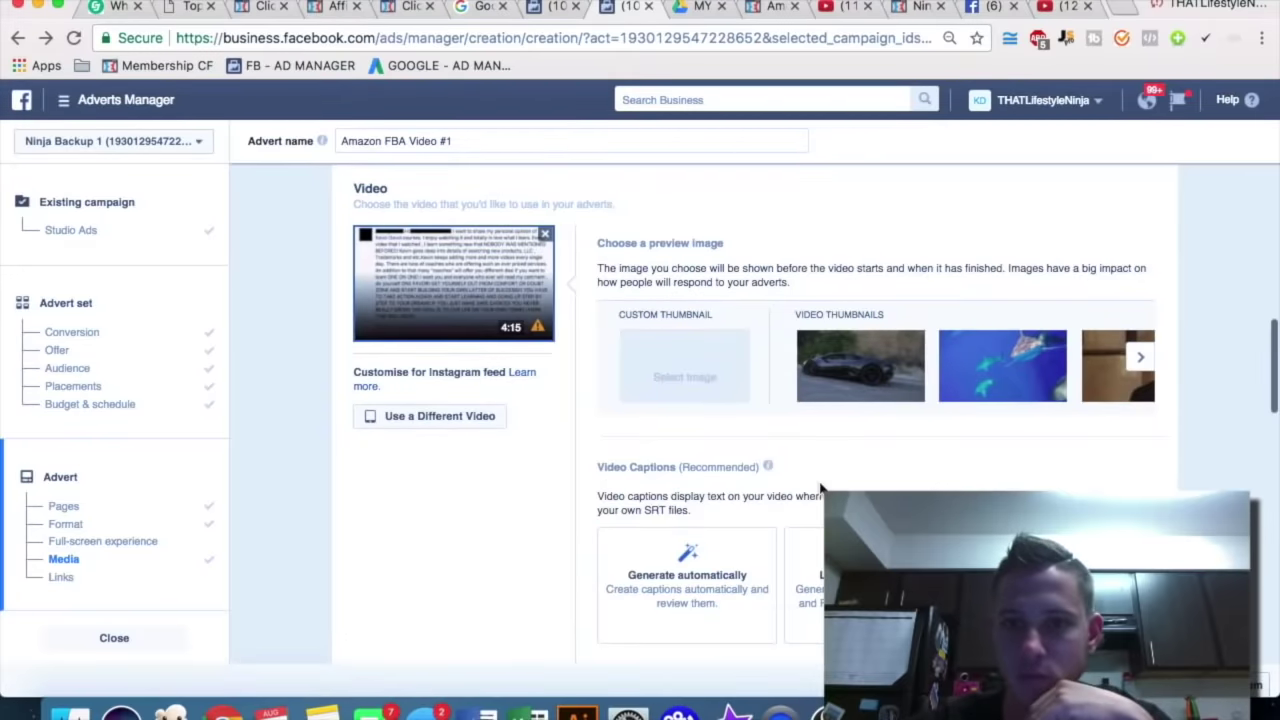
{"action": "left_click", "coordinate": [1140, 357]}
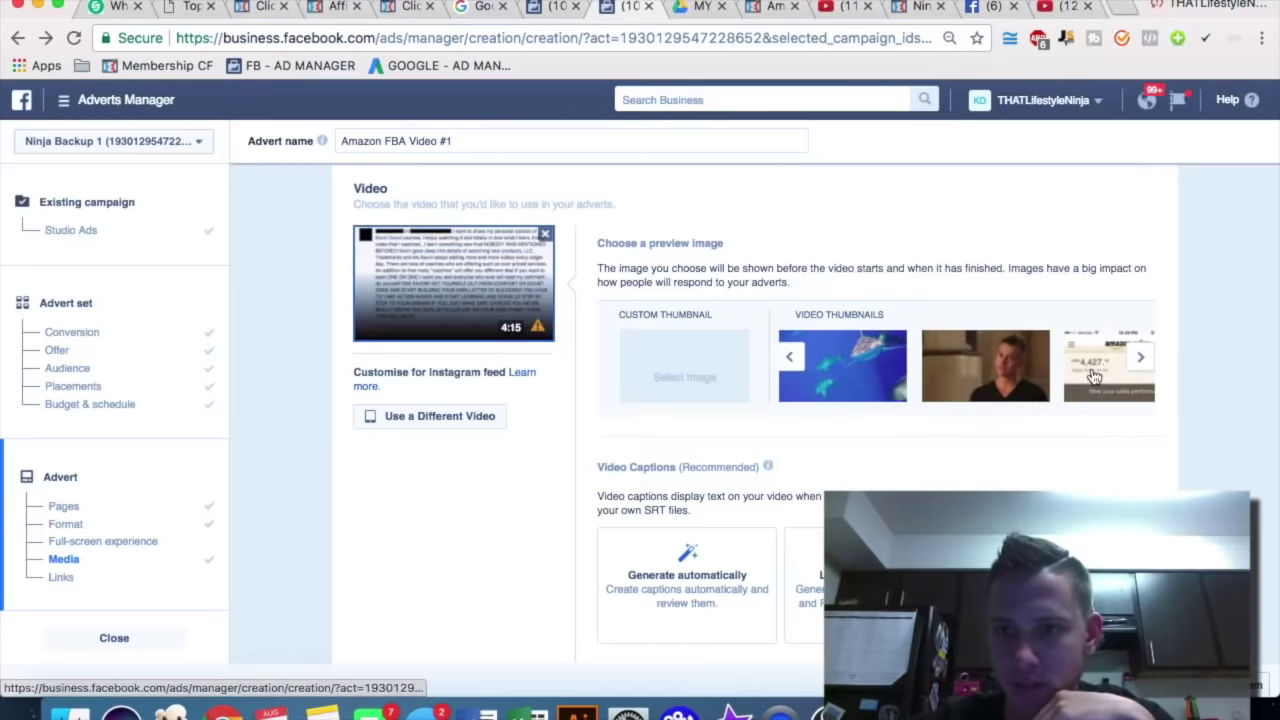
{"action": "left_click", "coordinate": [1020, 378]}
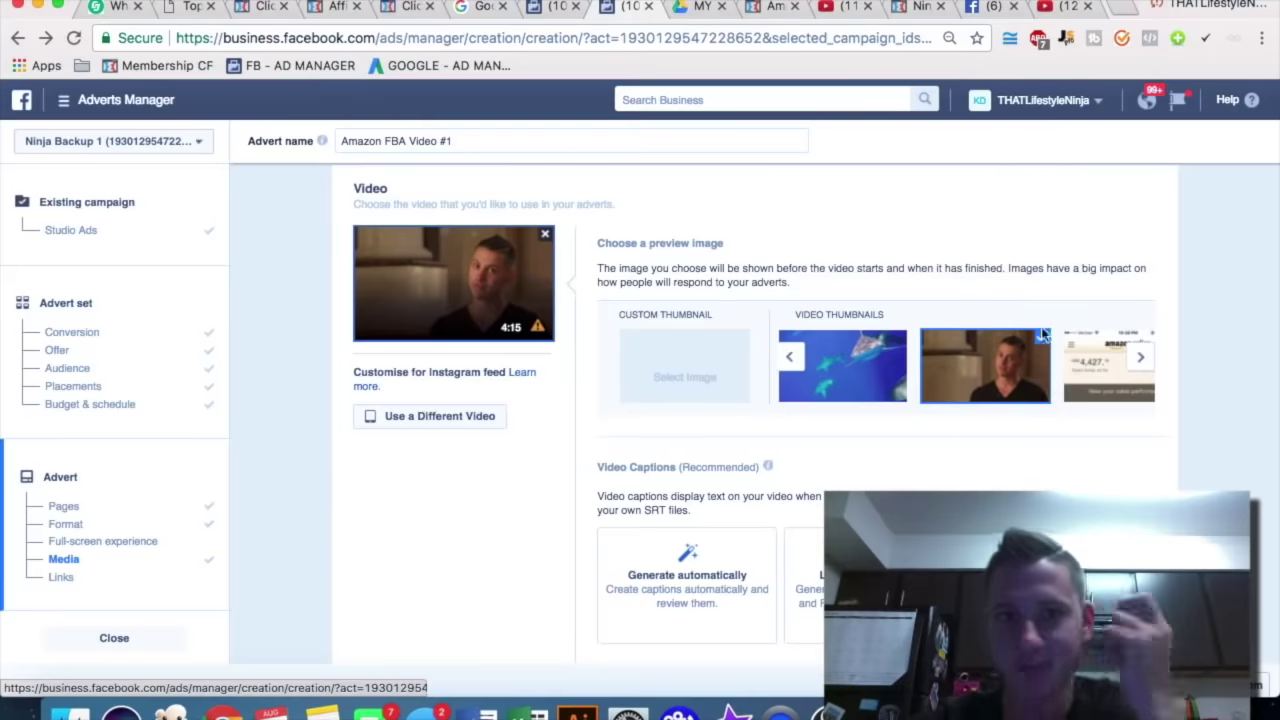
{"action": "left_click", "coordinate": [1073, 366]}
Set the advert's destination website URL to the custom Ninja Webinar affiliate link from the affiliate area page.
{"action": "scroll", "coordinate": [1167, 377], "scroll_direction": "down", "scroll_amount": 2}
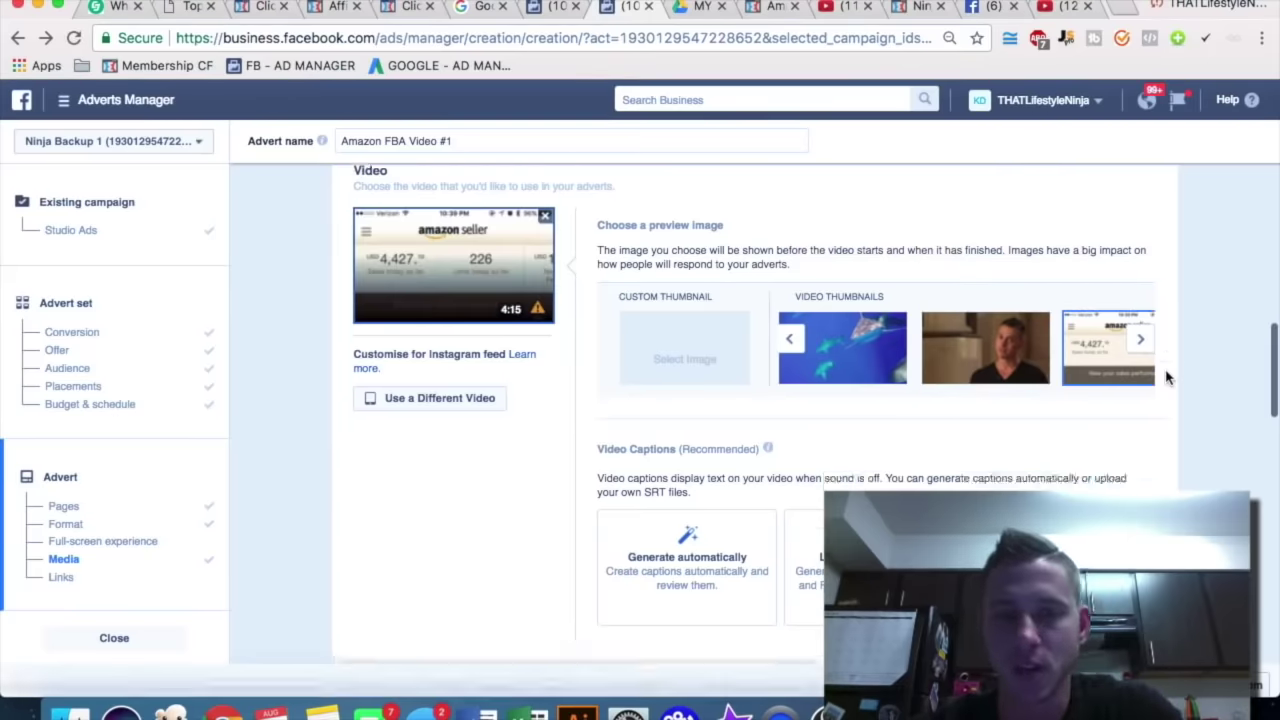
{"action": "scroll", "coordinate": [1167, 377], "scroll_direction": "down", "scroll_amount": 5}
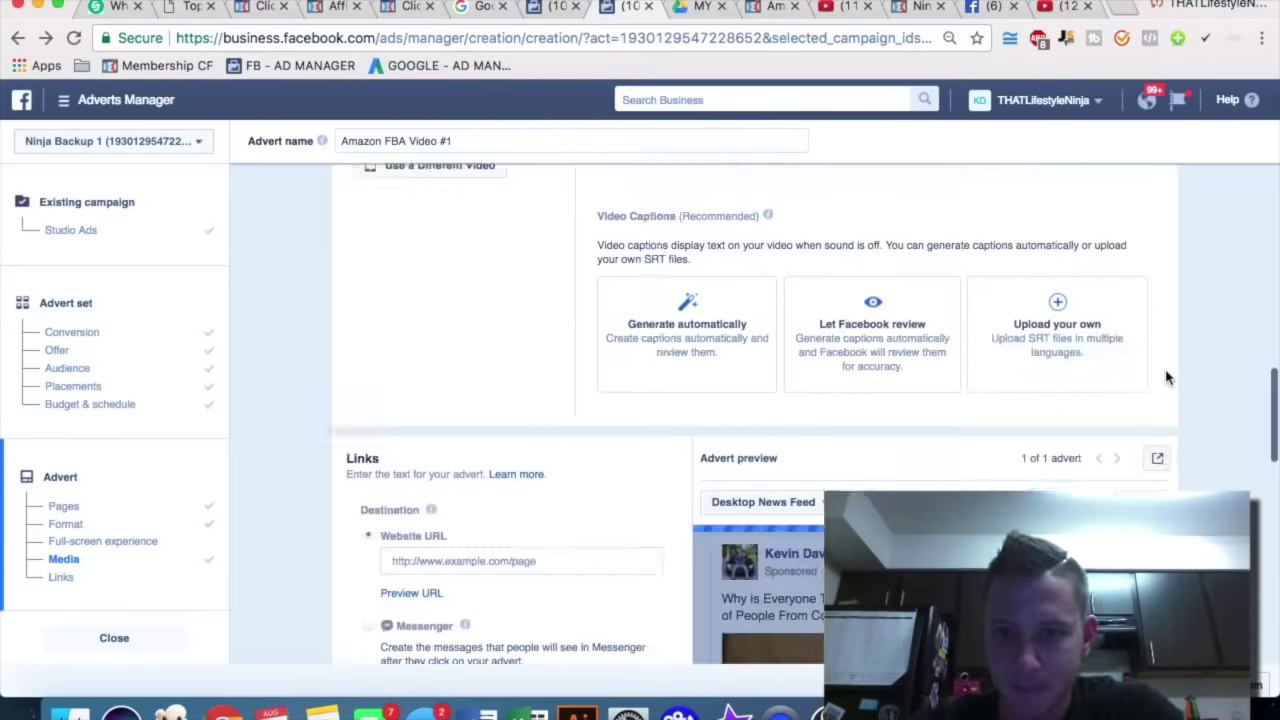
{"action": "scroll", "coordinate": [1167, 377], "scroll_direction": "down", "scroll_amount": 2}
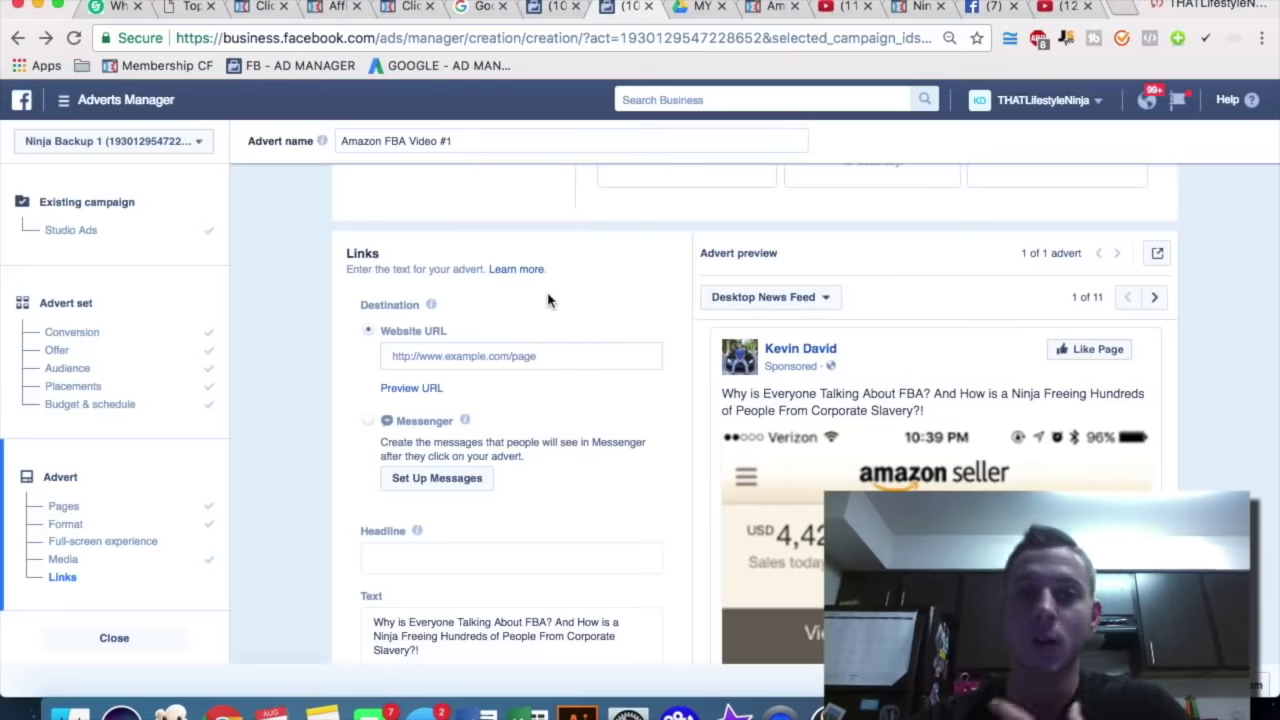
{"action": "left_click", "coordinate": [768, 8]}
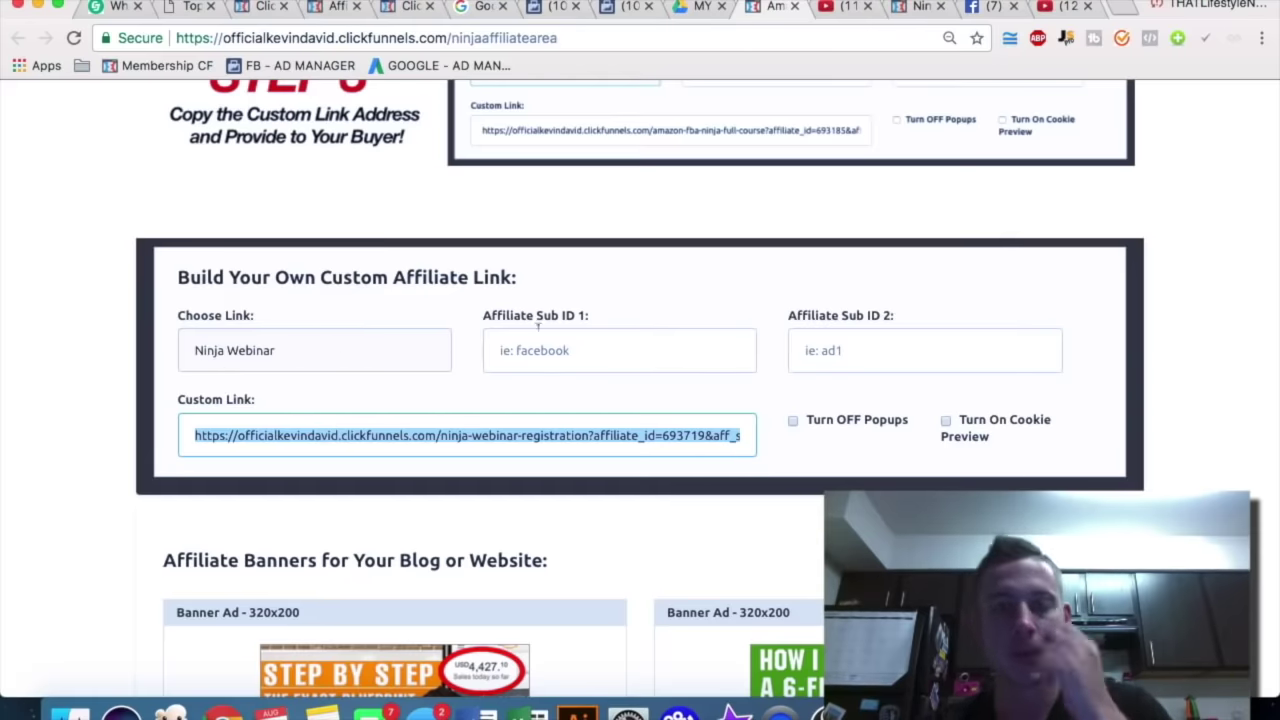
{"action": "left_click", "coordinate": [628, 8]}
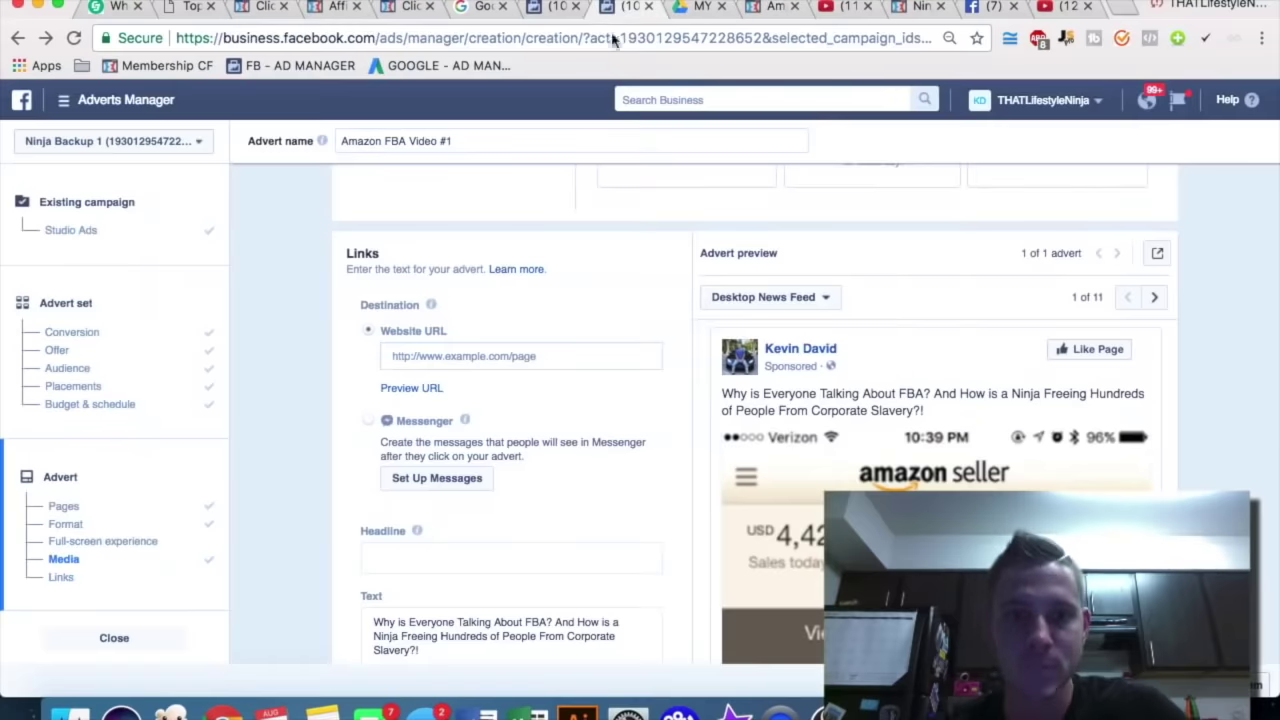
{"action": "left_click", "coordinate": [449, 356]}
{"action": "key", "text": "super+v"}
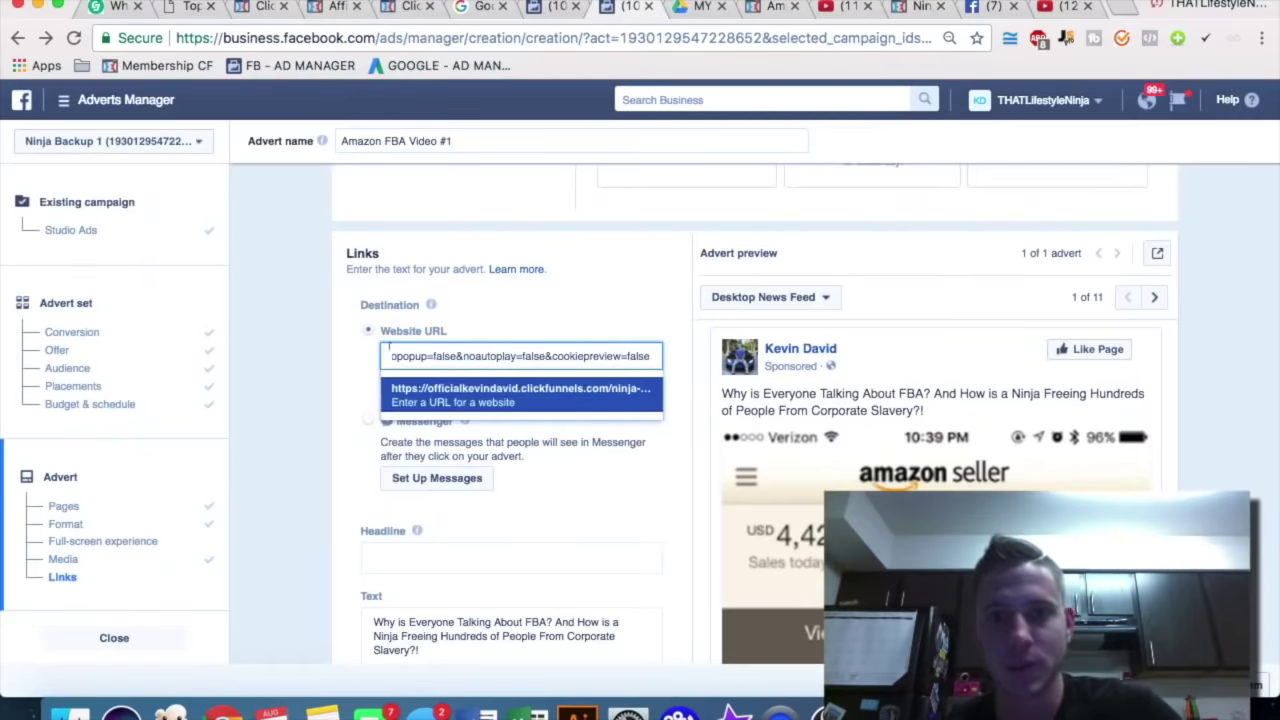
{"action": "left_click", "coordinate": [461, 400]}
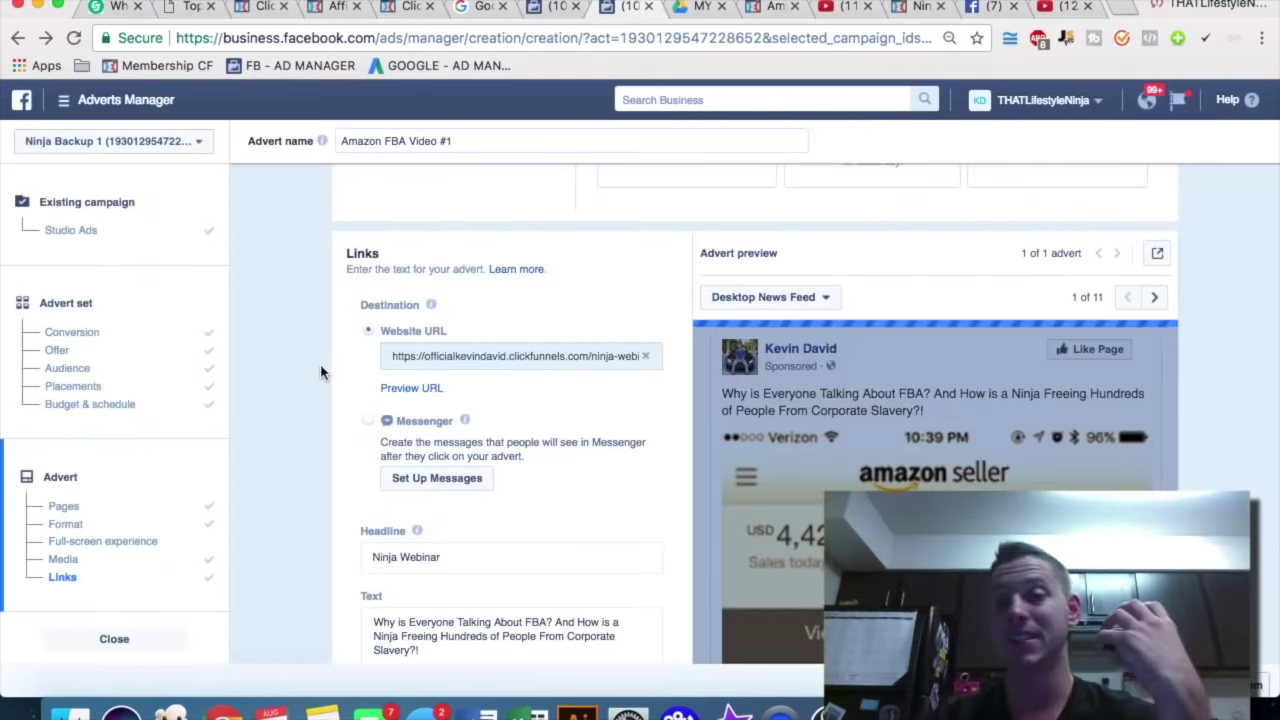
Decline the incoming call and set the headline to "FREE TODAY ONLY: Join the Webinar Everyone is Talking About and Travel the World Earning 6 Figures".
{"action": "scroll", "coordinate": [320, 372], "scroll_direction": "down", "scroll_amount": 1}
{"action": "scroll", "coordinate": [320, 372], "scroll_direction": "down", "scroll_amount": 1}
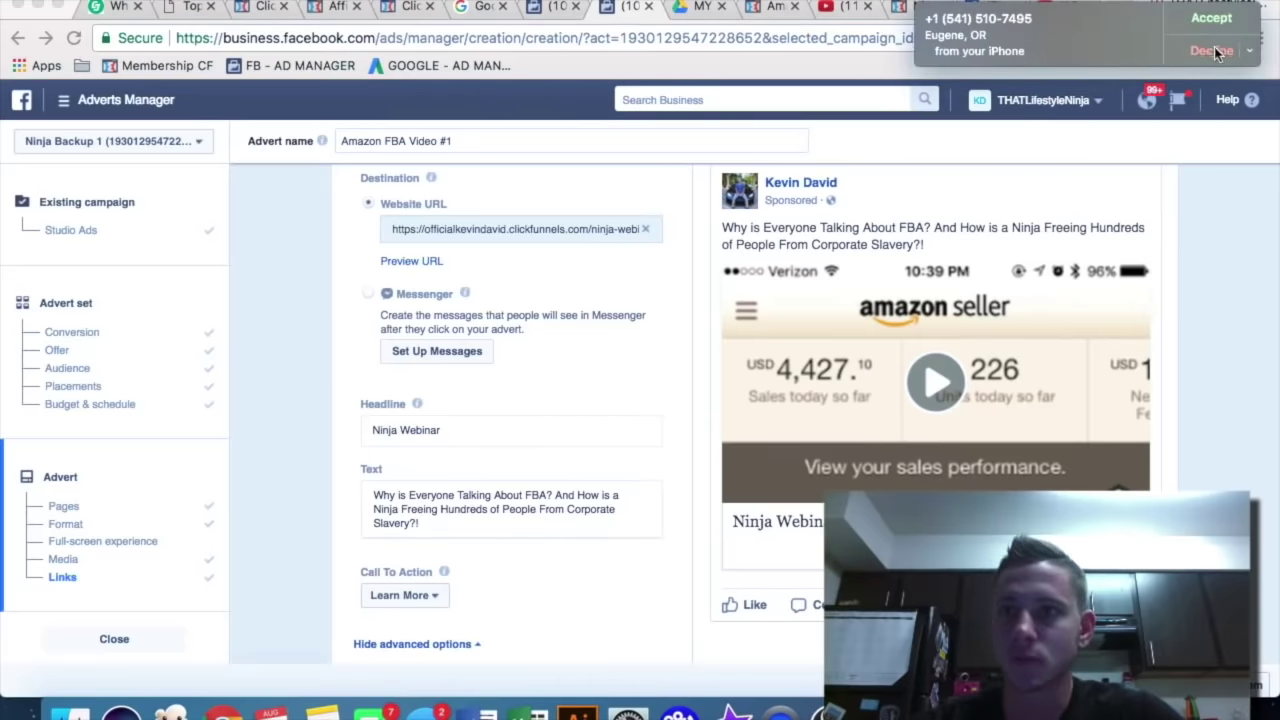
{"action": "left_click", "coordinate": [1213, 48]}
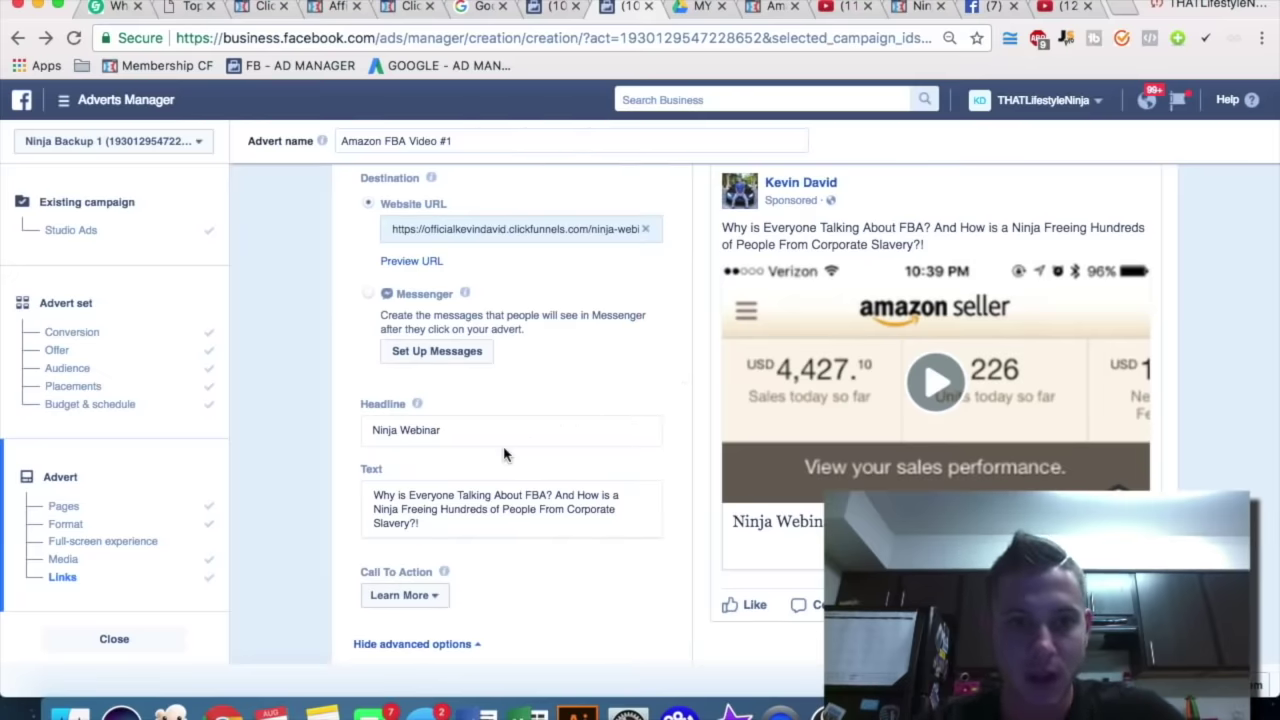
{"action": "triple_click", "coordinate": [478, 430]}
{"action": "type", "text": "FREE TODAY ON"}
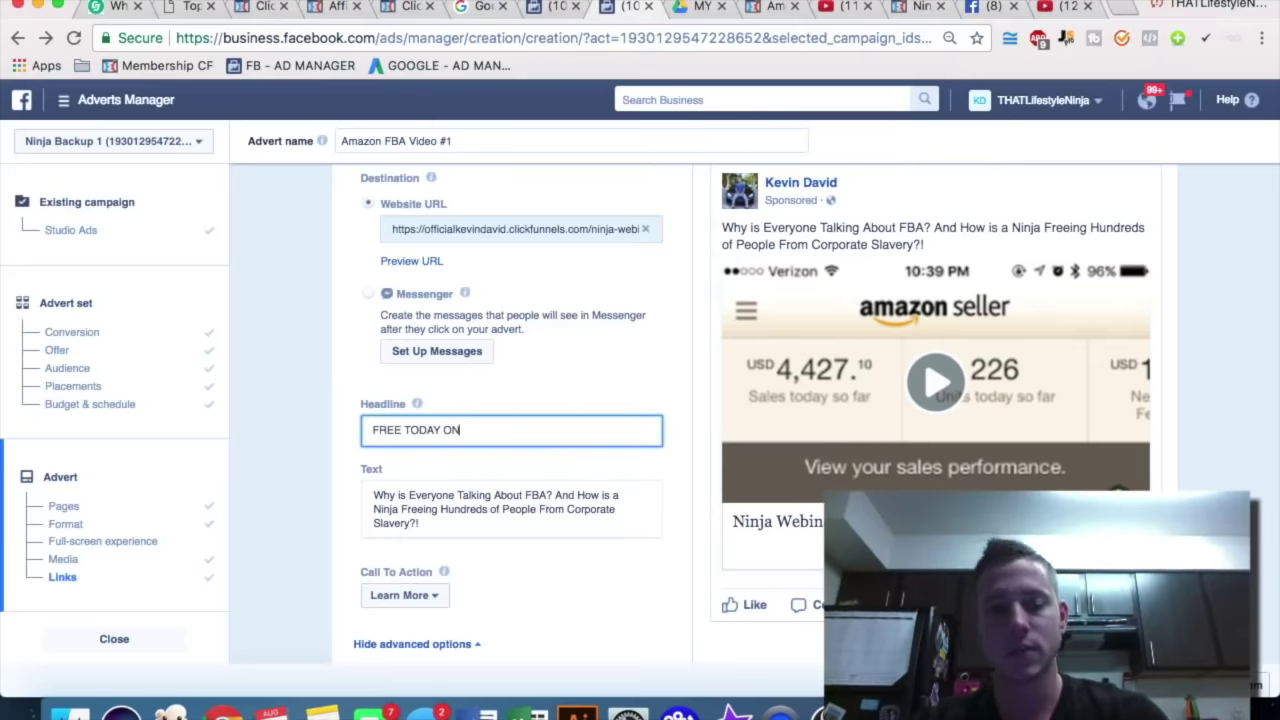
{"action": "type", "text": "LY: "}
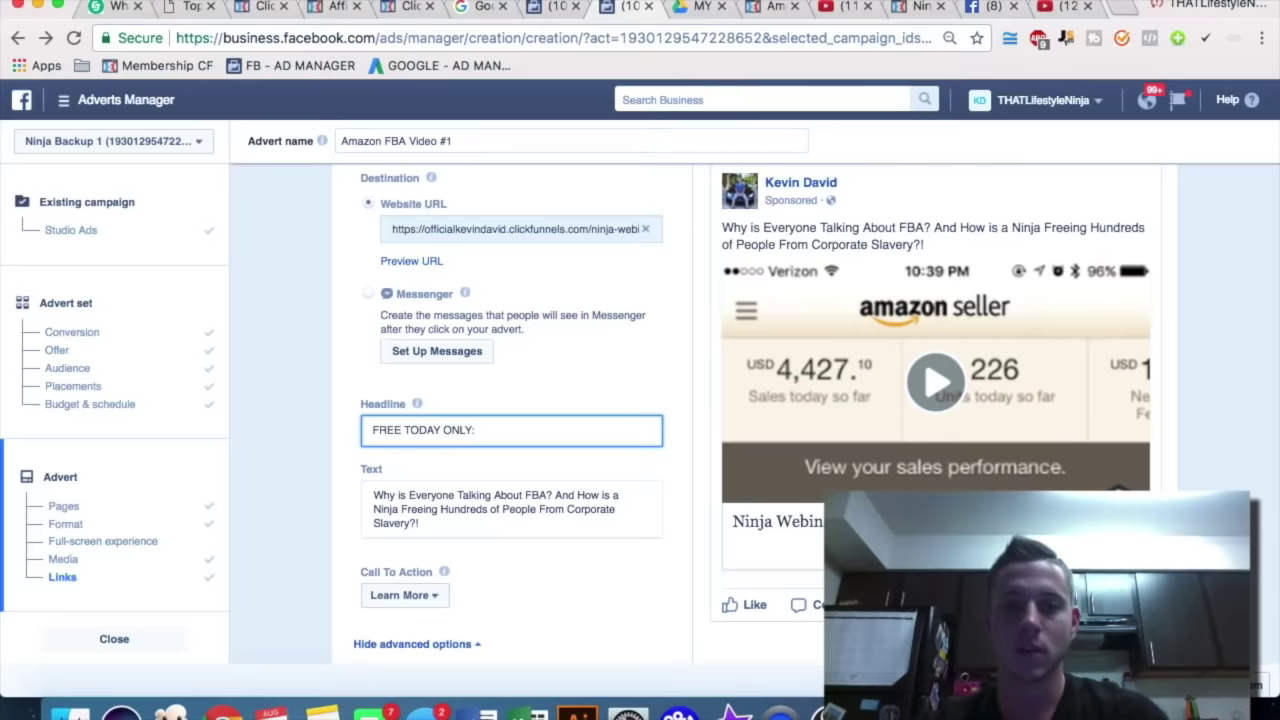
{"action": "type", "text": "Join the Webinar Everyone "}
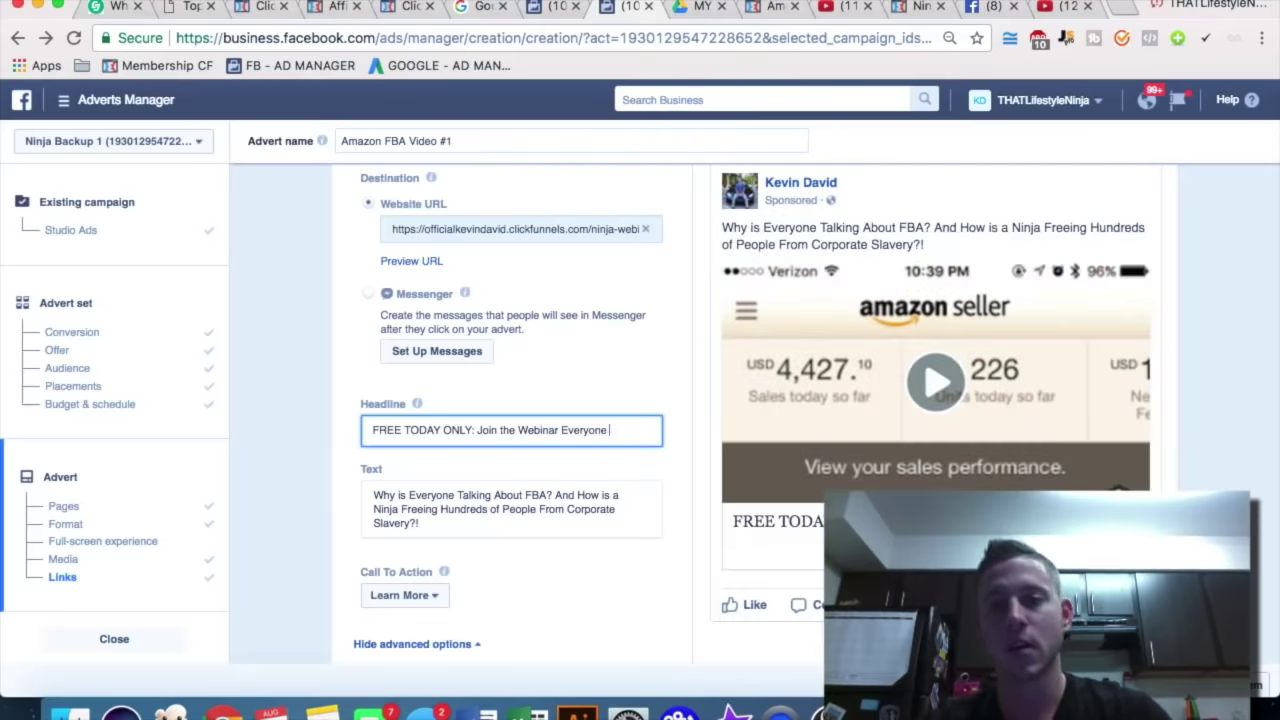
{"action": "type", "text": "is Talking About and"}
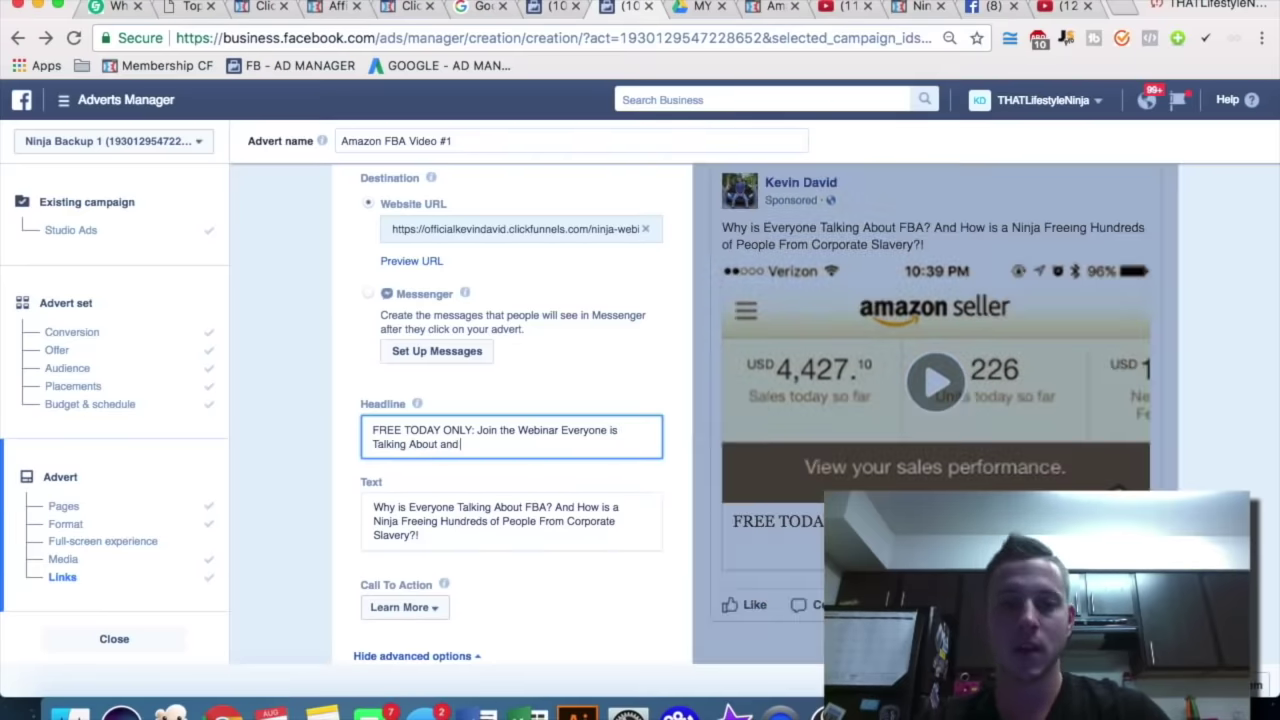
{"action": "type", "text": " Travel the World Ear"}
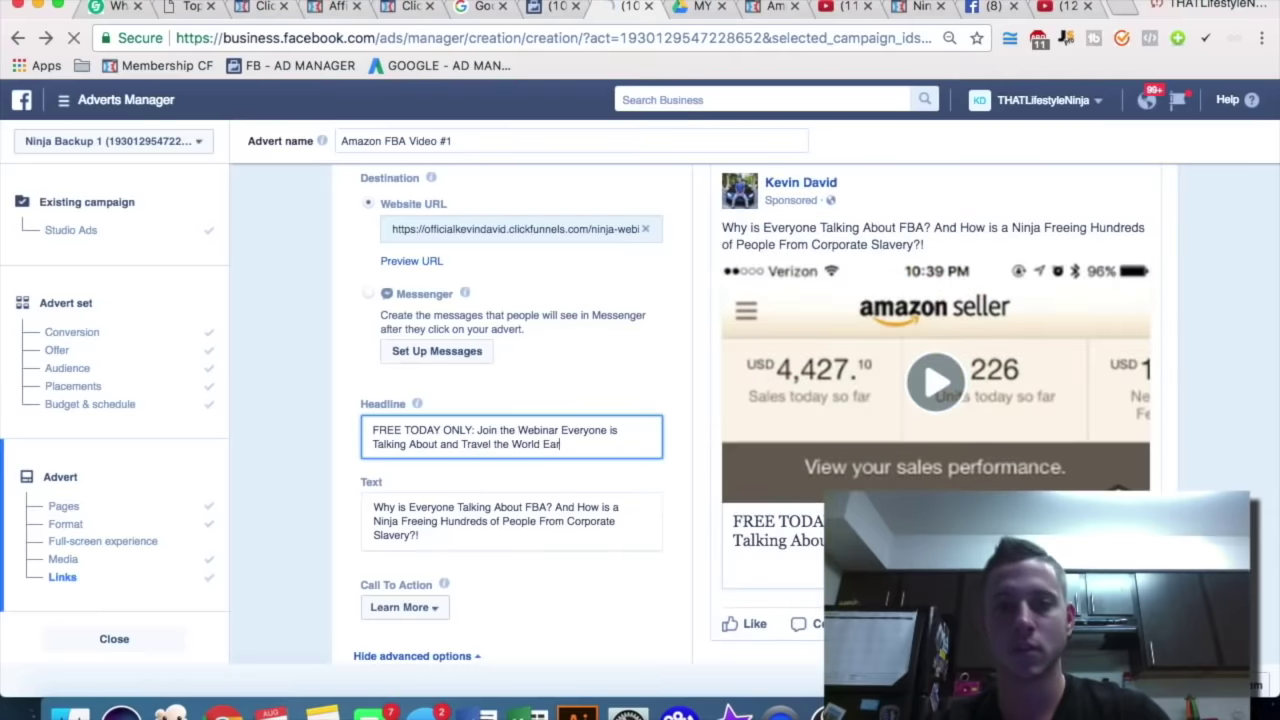
{"action": "type", "text": "ning 6 Figures"}
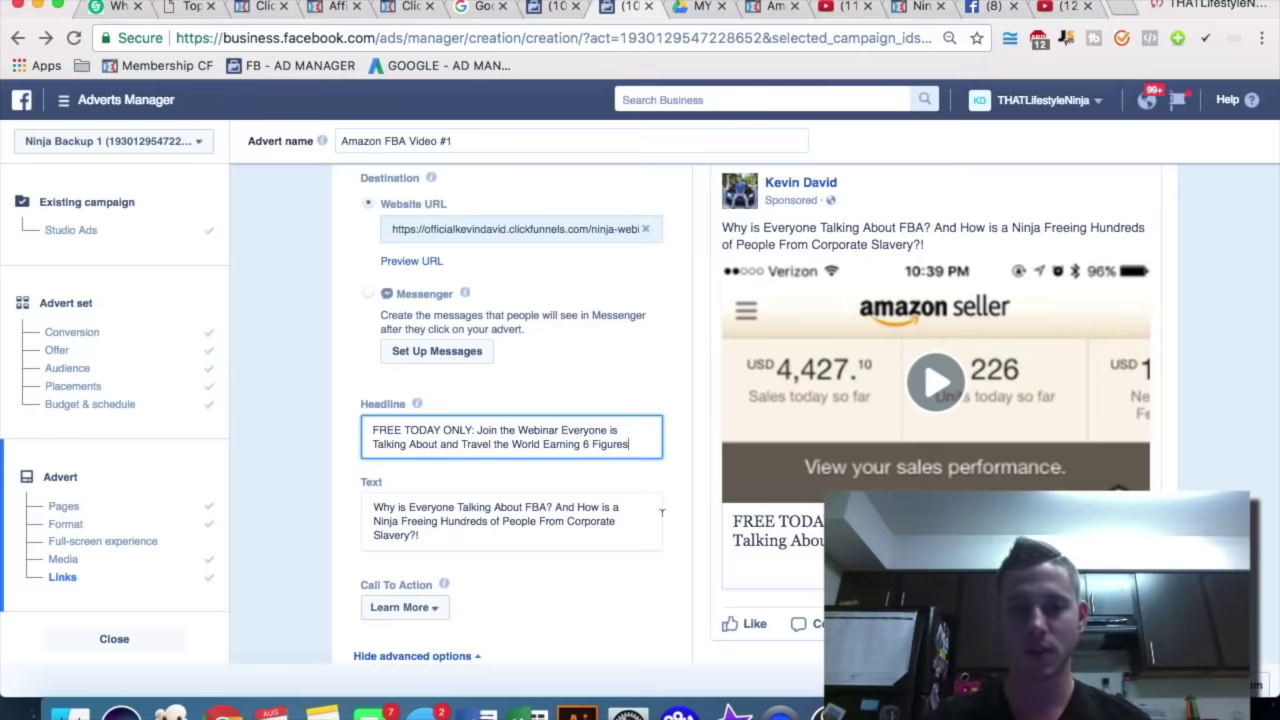
{"action": "left_click", "coordinate": [645, 608]}
Review the advert's link settings, tracking options and preview, and confirm the advert for submission.
{"action": "scroll", "coordinate": [645, 608], "scroll_direction": "down", "scroll_amount": 5}
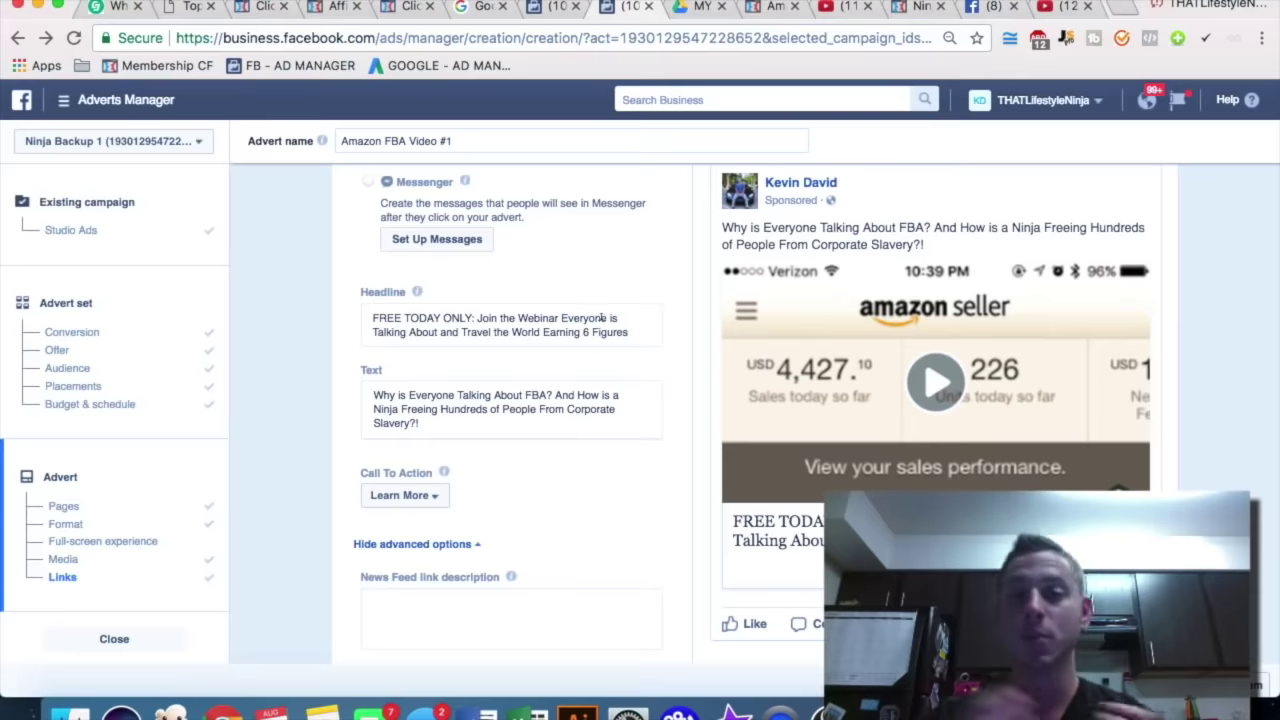
{"action": "scroll", "coordinate": [630, 385], "scroll_direction": "up", "scroll_amount": 5}
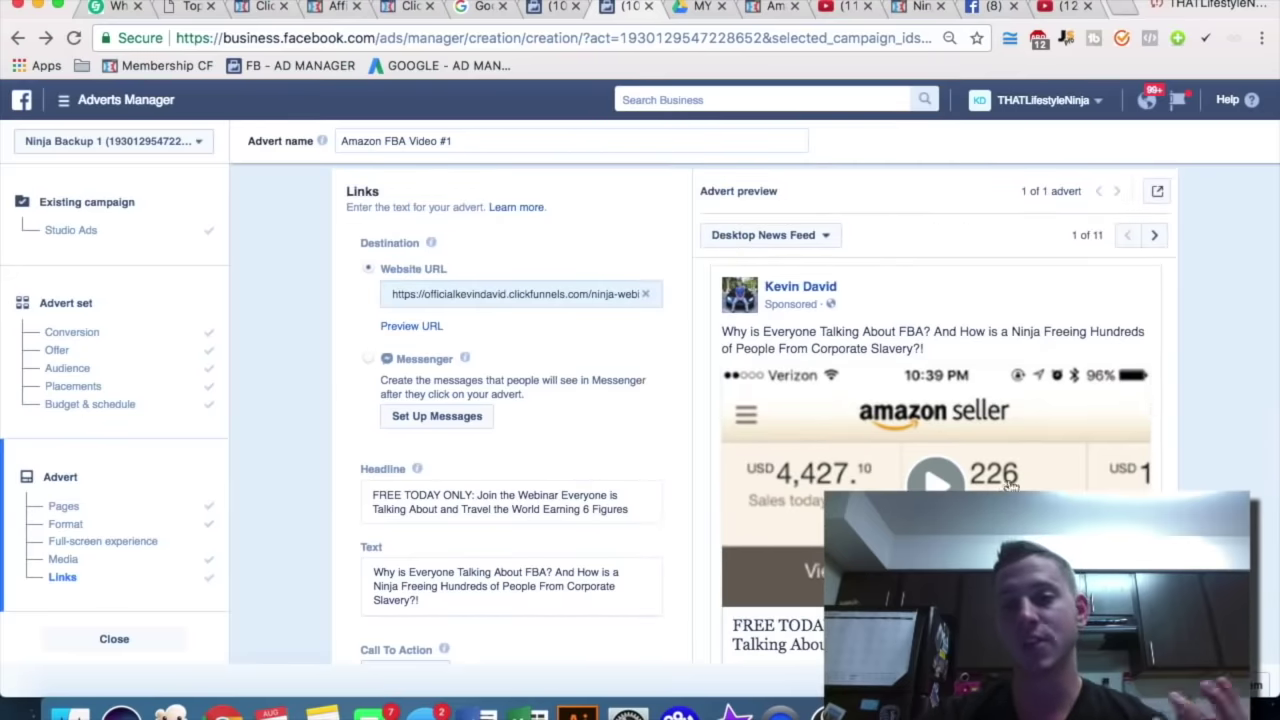
{"action": "scroll", "coordinate": [684, 458], "scroll_direction": "up", "scroll_amount": 4}
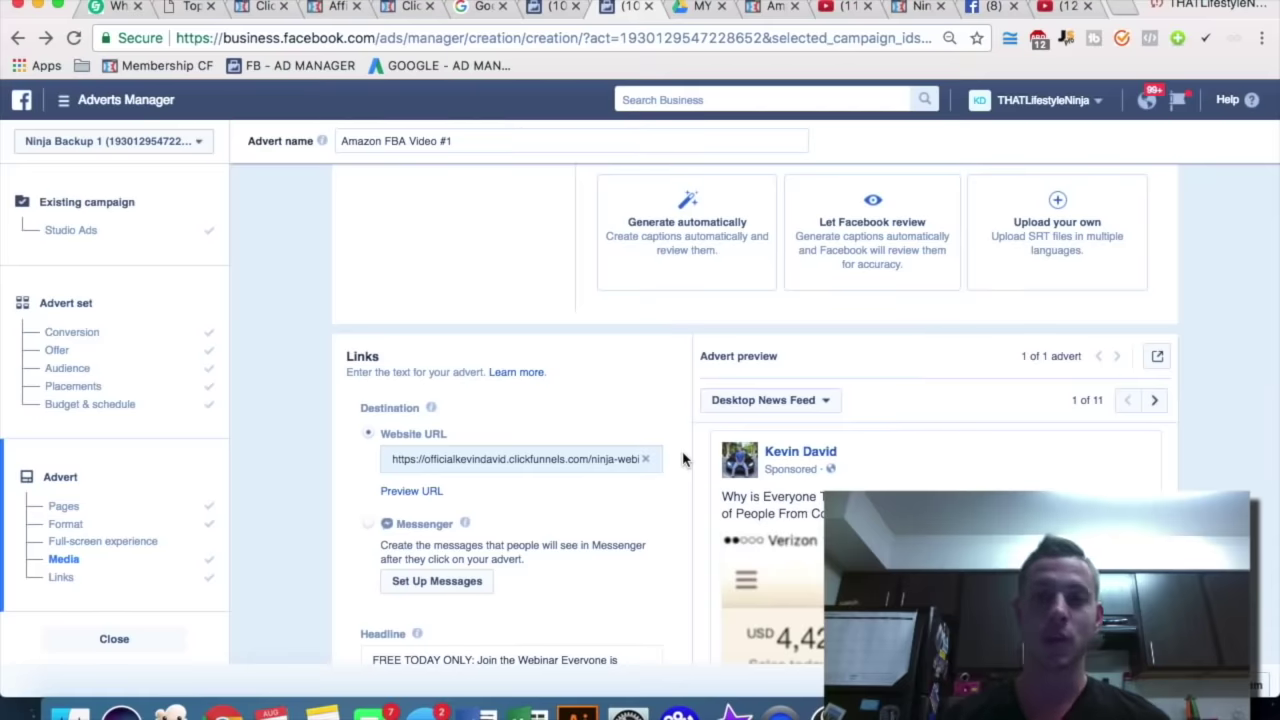
{"action": "scroll", "coordinate": [683, 459], "scroll_direction": "down", "scroll_amount": 3}
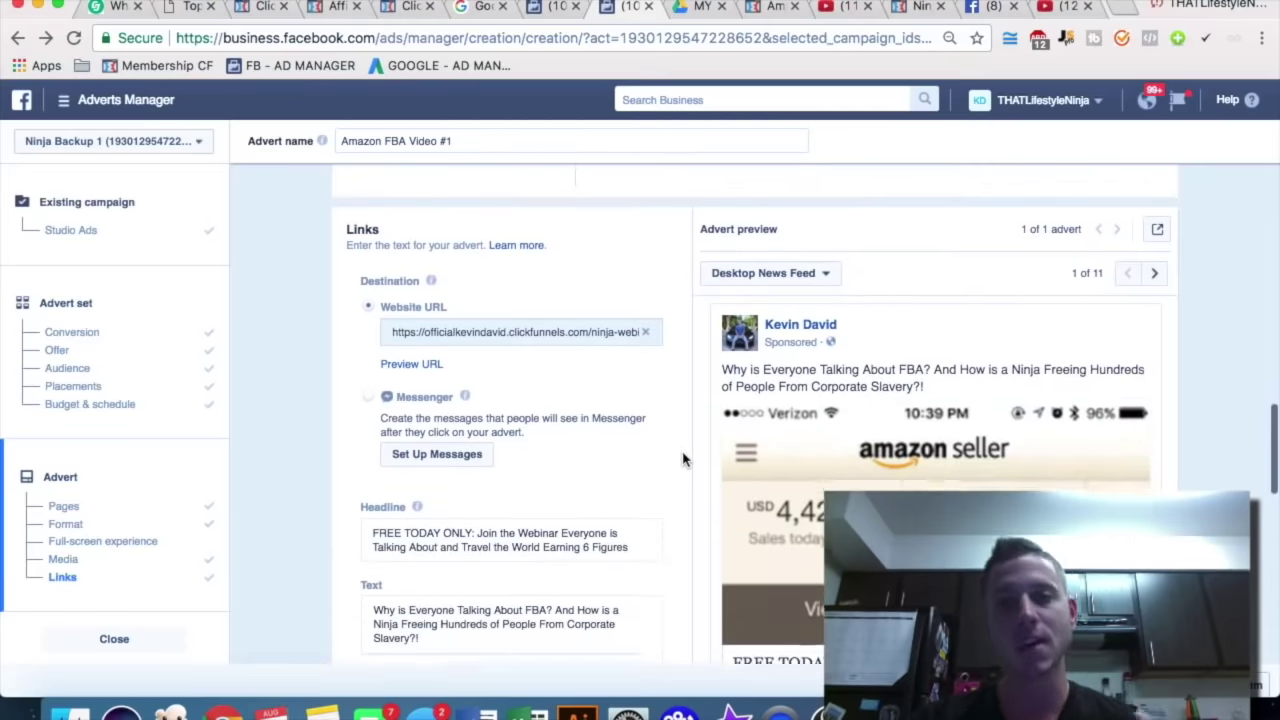
{"action": "scroll", "coordinate": [683, 459], "scroll_direction": "down", "scroll_amount": 1}
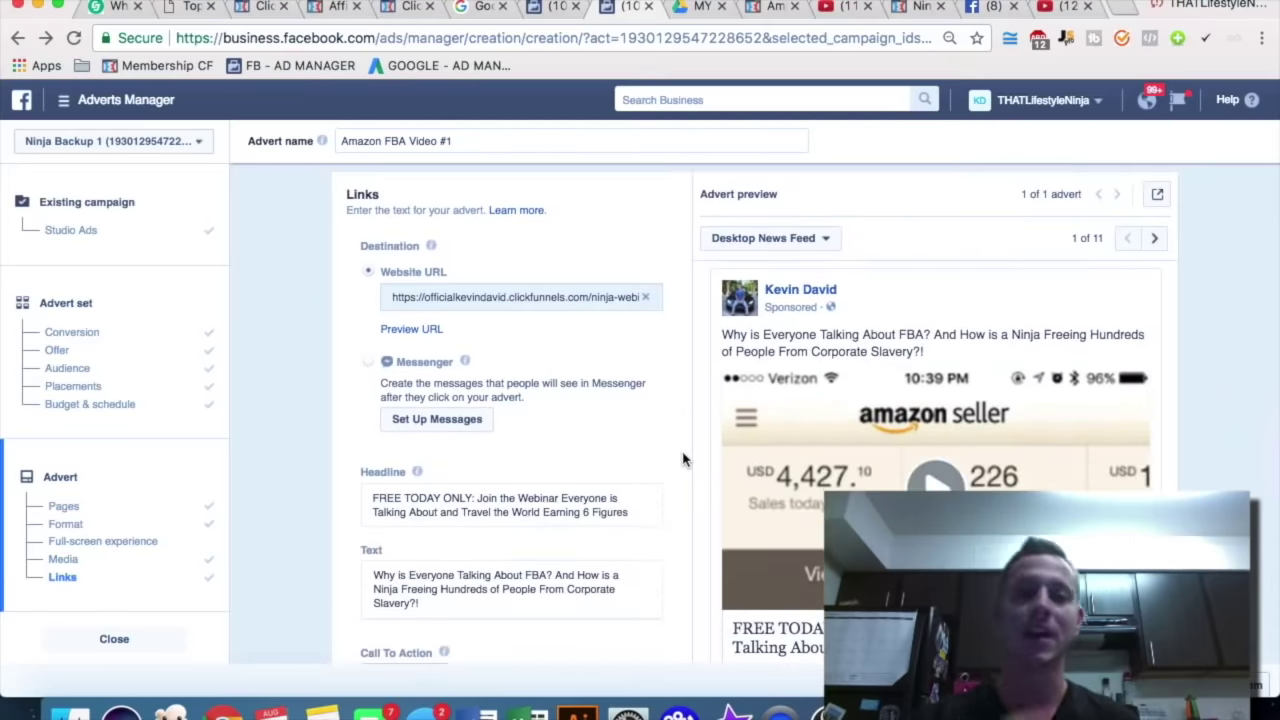
{"action": "scroll", "coordinate": [683, 459], "scroll_direction": "down", "scroll_amount": 3}
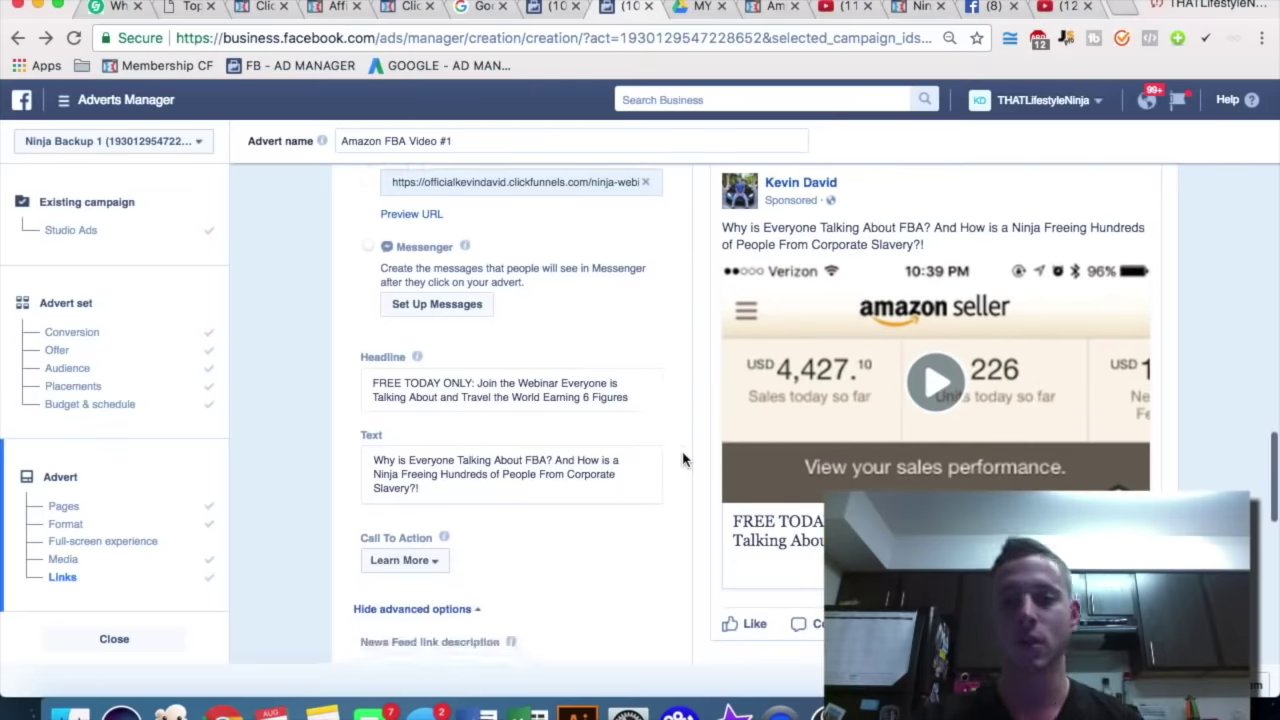
{"action": "scroll", "coordinate": [683, 459], "scroll_direction": "down", "scroll_amount": 15}
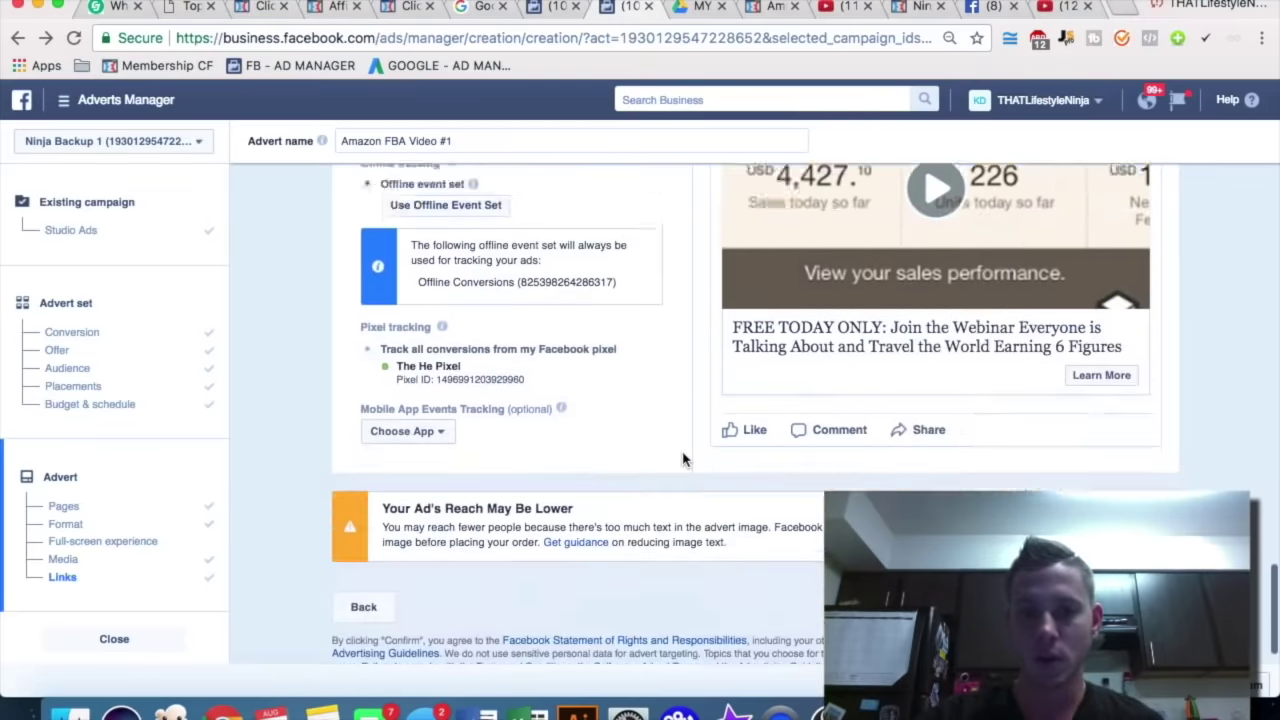
{"action": "scroll", "coordinate": [683, 459], "scroll_direction": "down", "scroll_amount": 1}
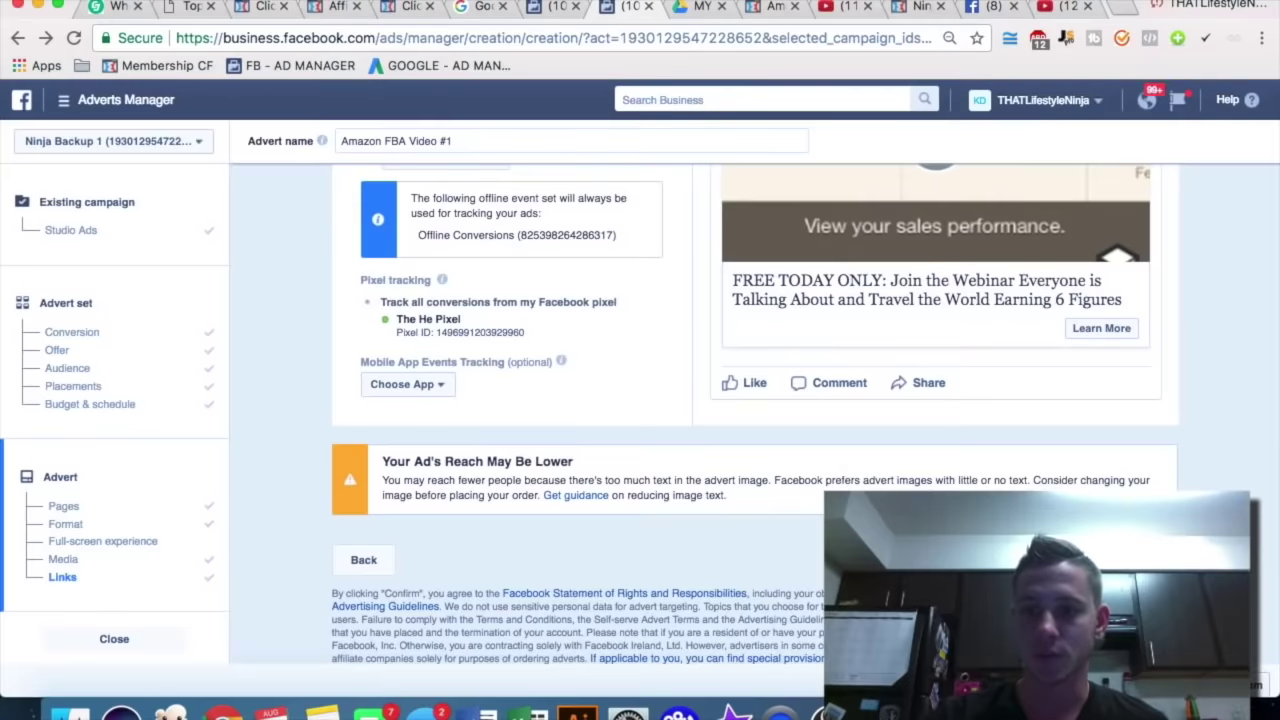
{"action": "left_click", "coordinate": [1135, 560]}
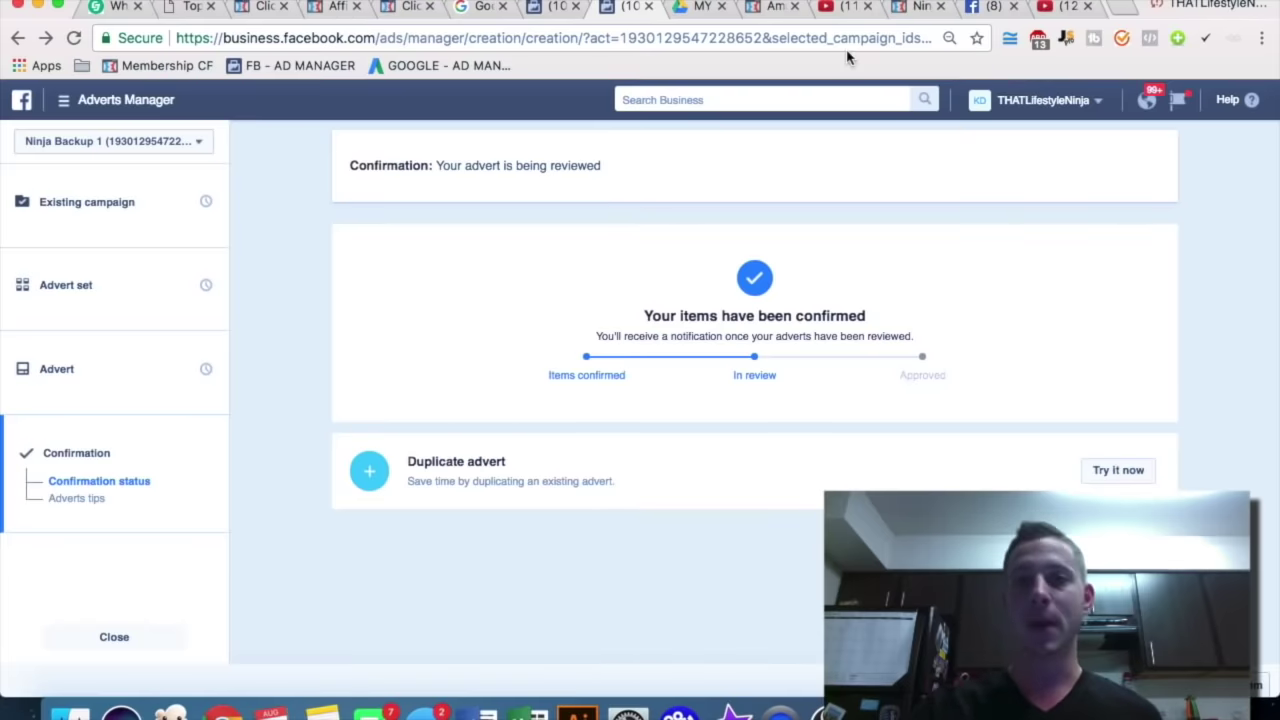
Switch to YouTube's video manager, open the most viewed Amazon FBA product research video for editing, and examine its description links and tags.
{"action": "left_click", "coordinate": [845, 12]}
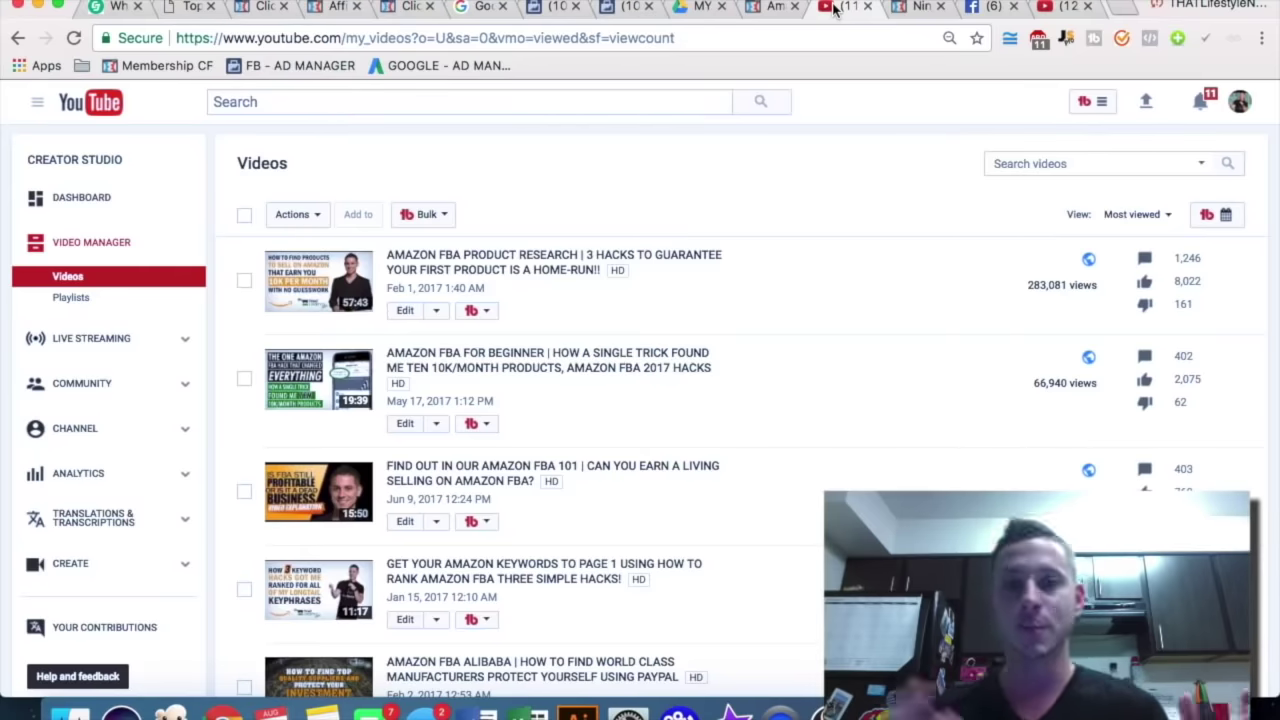
{"action": "left_click", "coordinate": [403, 313]}
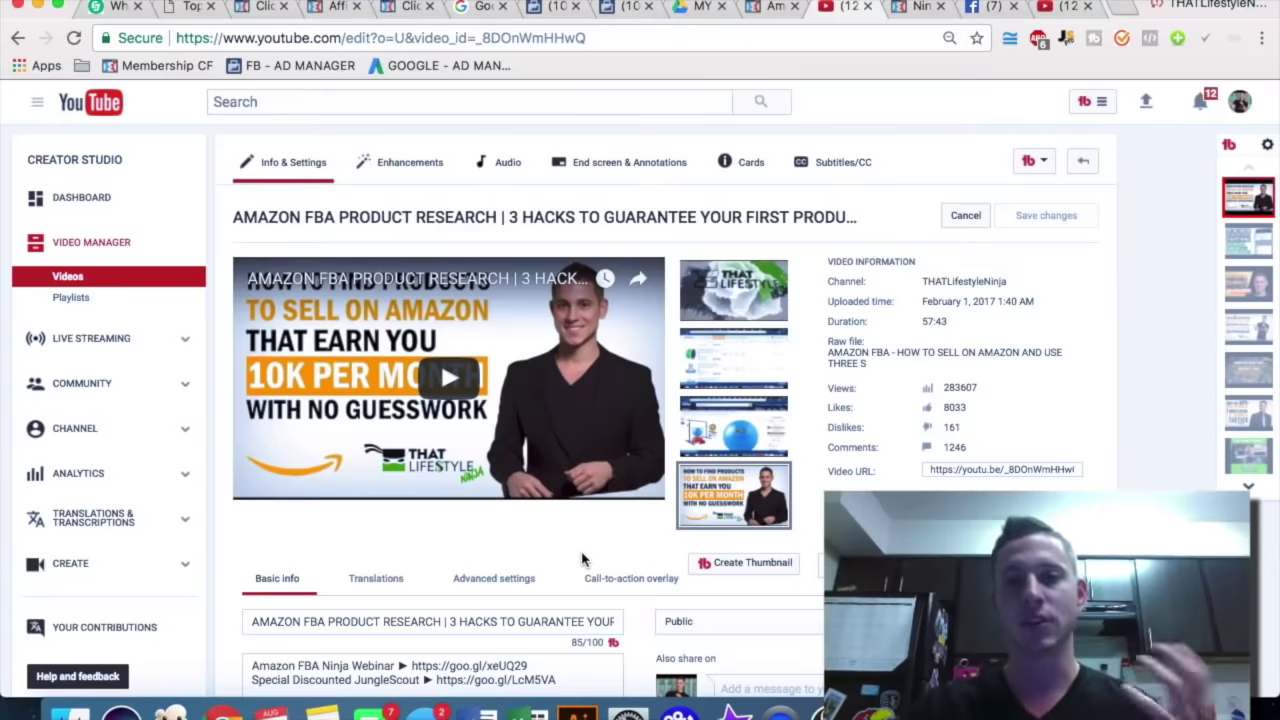
{"action": "scroll", "coordinate": [635, 579], "scroll_direction": "down", "scroll_amount": 5}
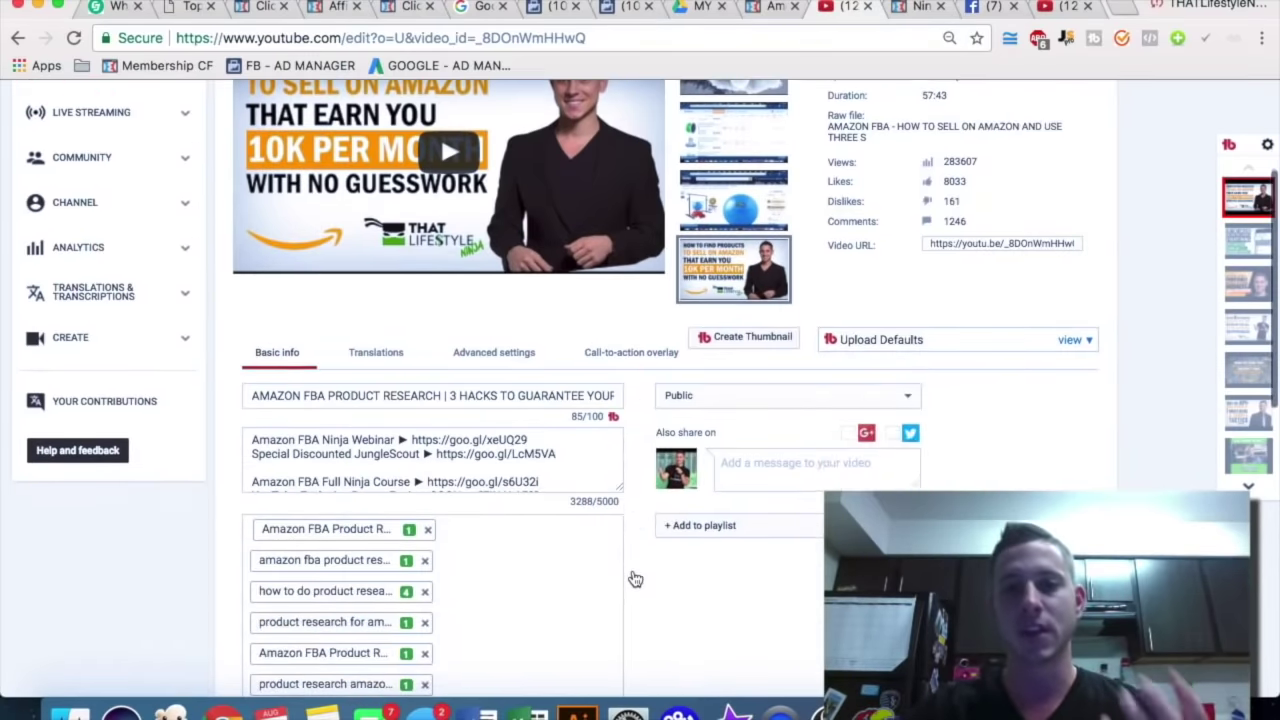
{"action": "scroll", "coordinate": [635, 579], "scroll_direction": "down", "scroll_amount": 2}
{"action": "scroll", "coordinate": [635, 579], "scroll_direction": "up", "scroll_amount": 4}
{"action": "scroll", "coordinate": [635, 579], "scroll_direction": "up", "scroll_amount": 1}
{"action": "scroll", "coordinate": [635, 579], "scroll_direction": "down", "scroll_amount": 6}
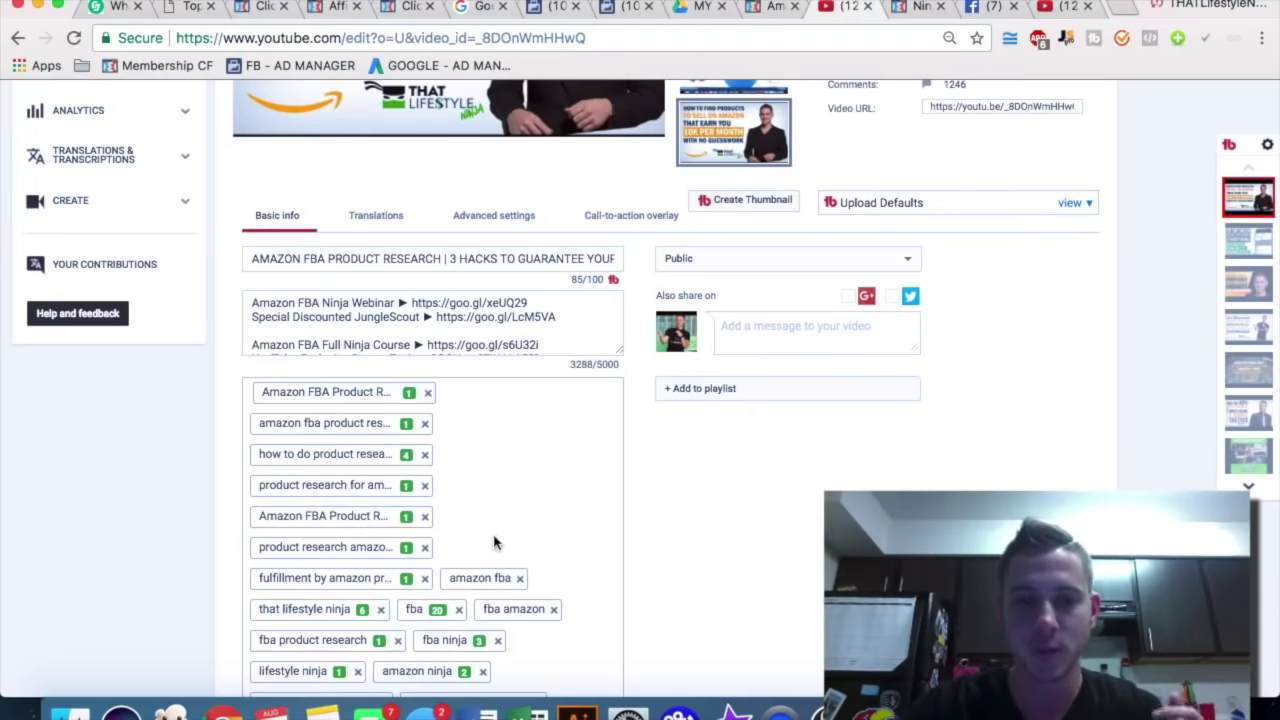
{"action": "scroll", "coordinate": [706, 509], "scroll_direction": "down", "scroll_amount": 1}
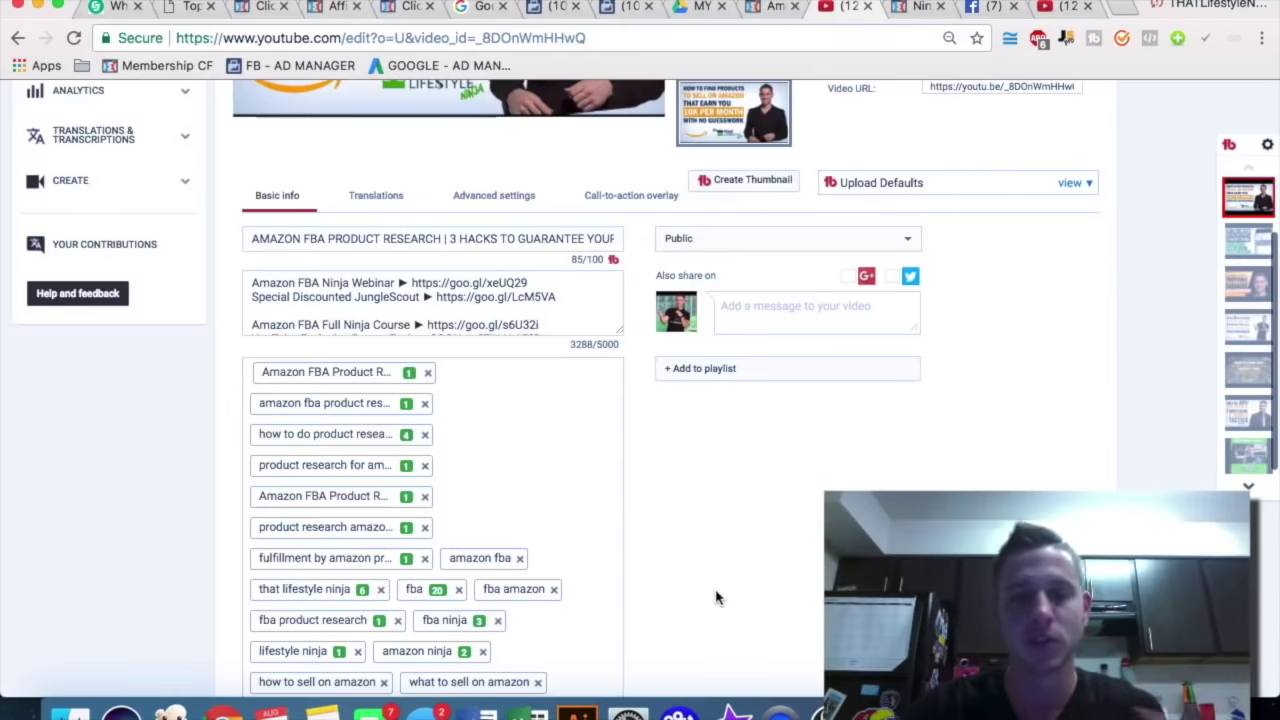
{"action": "scroll", "coordinate": [715, 597], "scroll_direction": "down", "scroll_amount": 2}
{"action": "scroll", "coordinate": [715, 597], "scroll_direction": "down", "scroll_amount": 2}
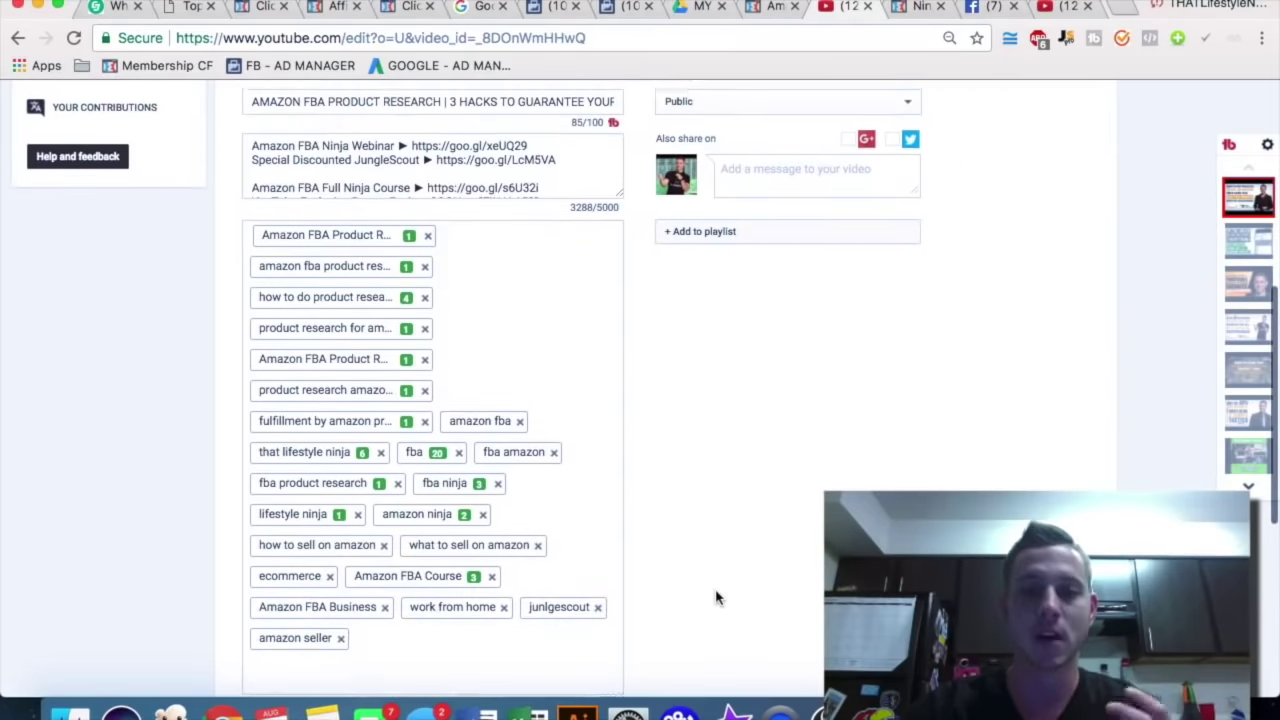
{"action": "scroll", "coordinate": [715, 597], "scroll_direction": "up", "scroll_amount": 6}
{"action": "scroll", "coordinate": [715, 597], "scroll_direction": "up", "scroll_amount": 4}
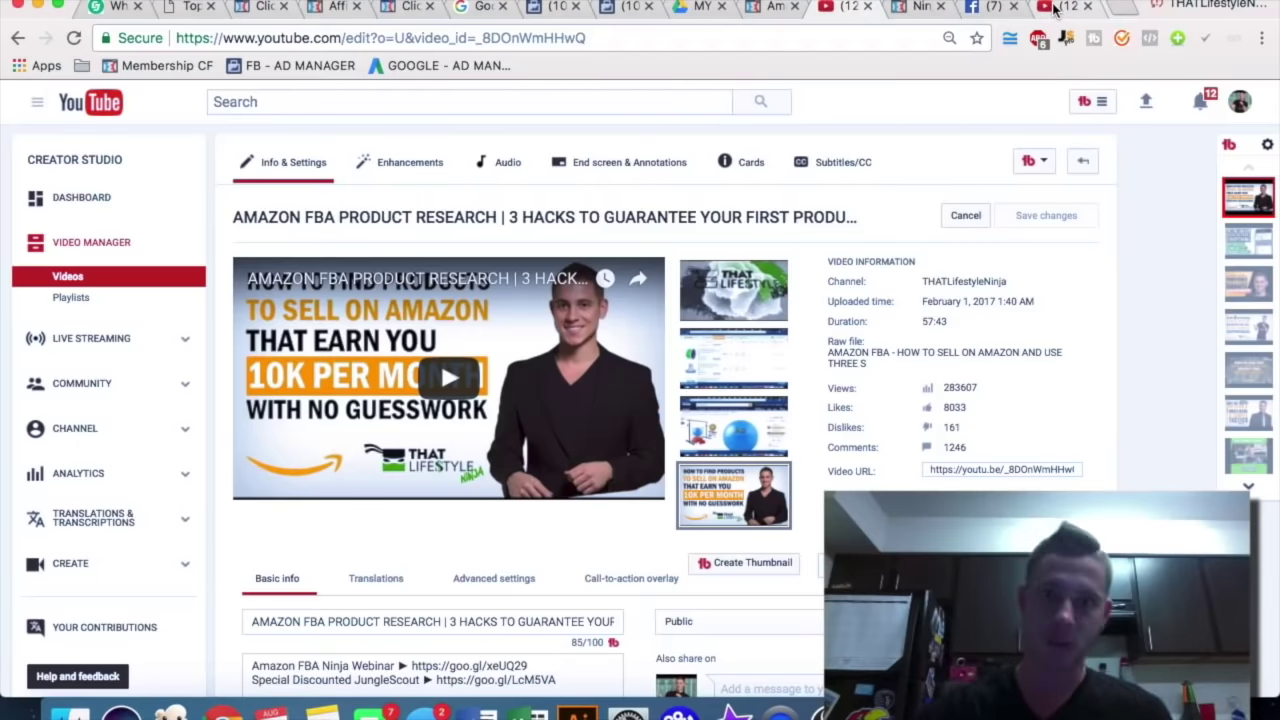
Switch to the Amazon FBA Ninja Course members' page and look through the Module 1 lesson lists down to the Module 2 headings.
{"action": "left_click", "coordinate": [908, 8]}
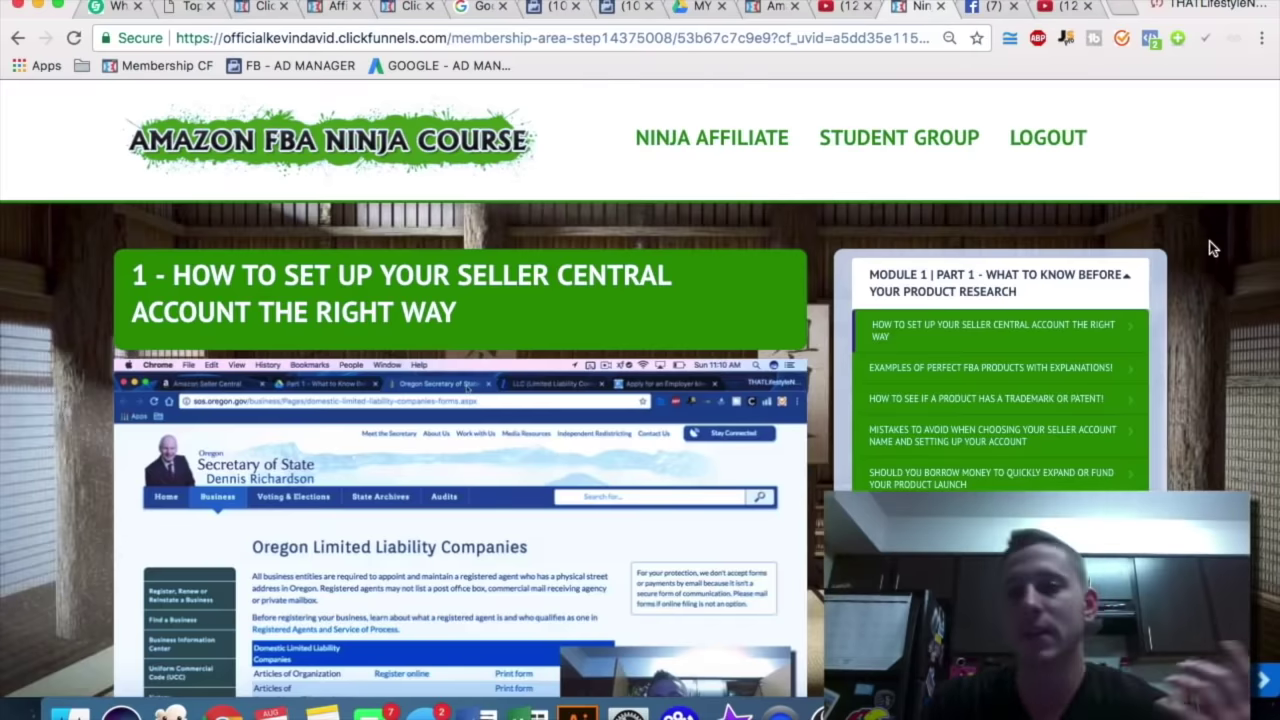
{"action": "scroll", "coordinate": [1212, 248], "scroll_direction": "down", "scroll_amount": 2}
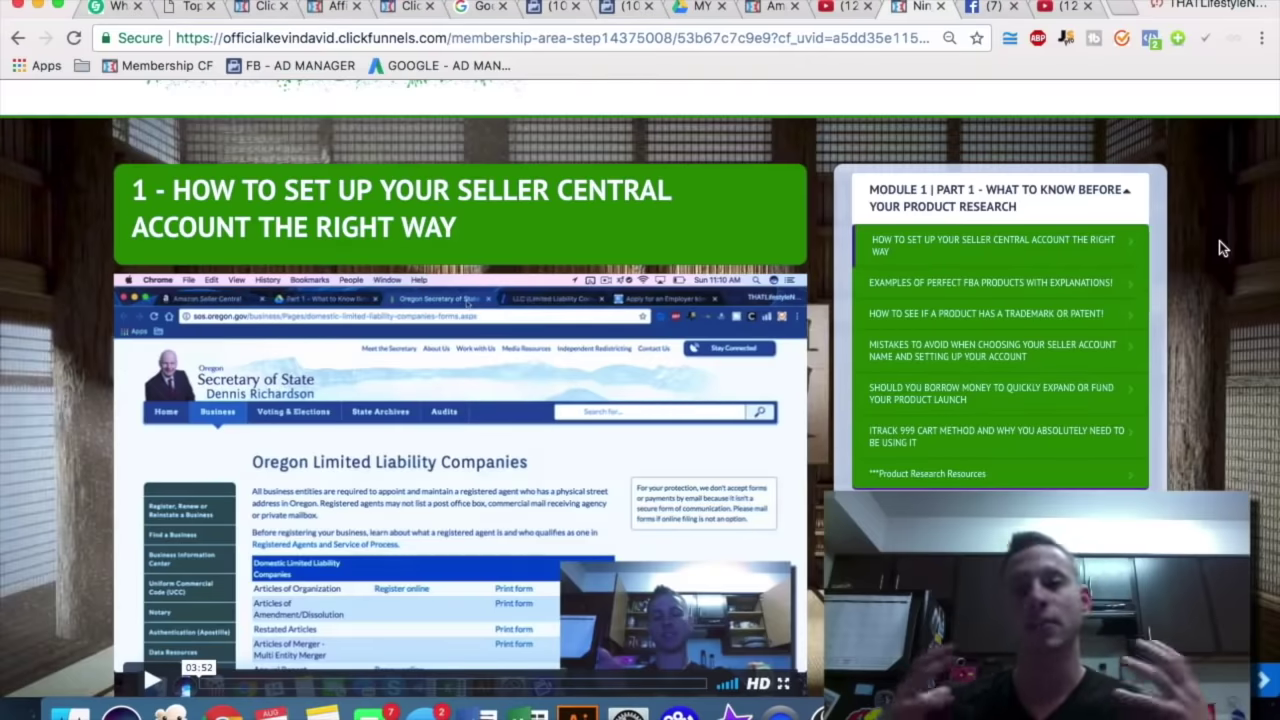
{"action": "scroll", "coordinate": [1219, 241], "scroll_direction": "down", "scroll_amount": 2}
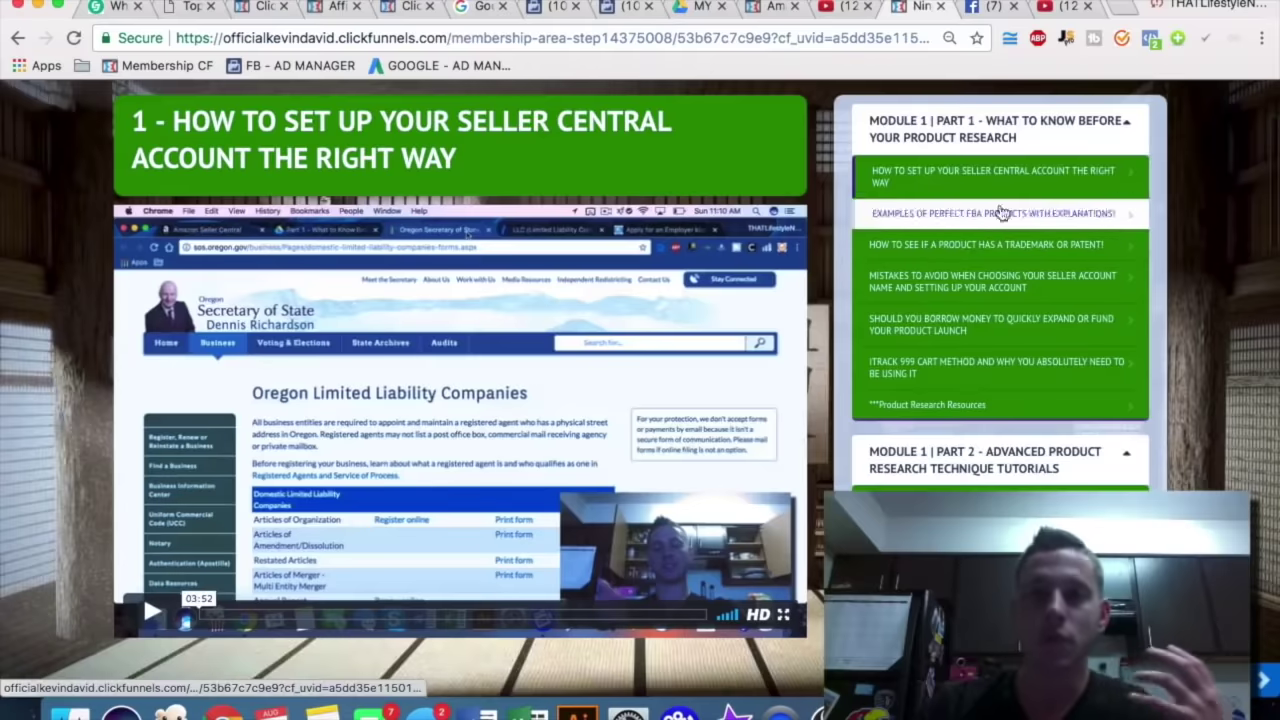
{"action": "scroll", "coordinate": [1203, 198], "scroll_direction": "down", "scroll_amount": 10}
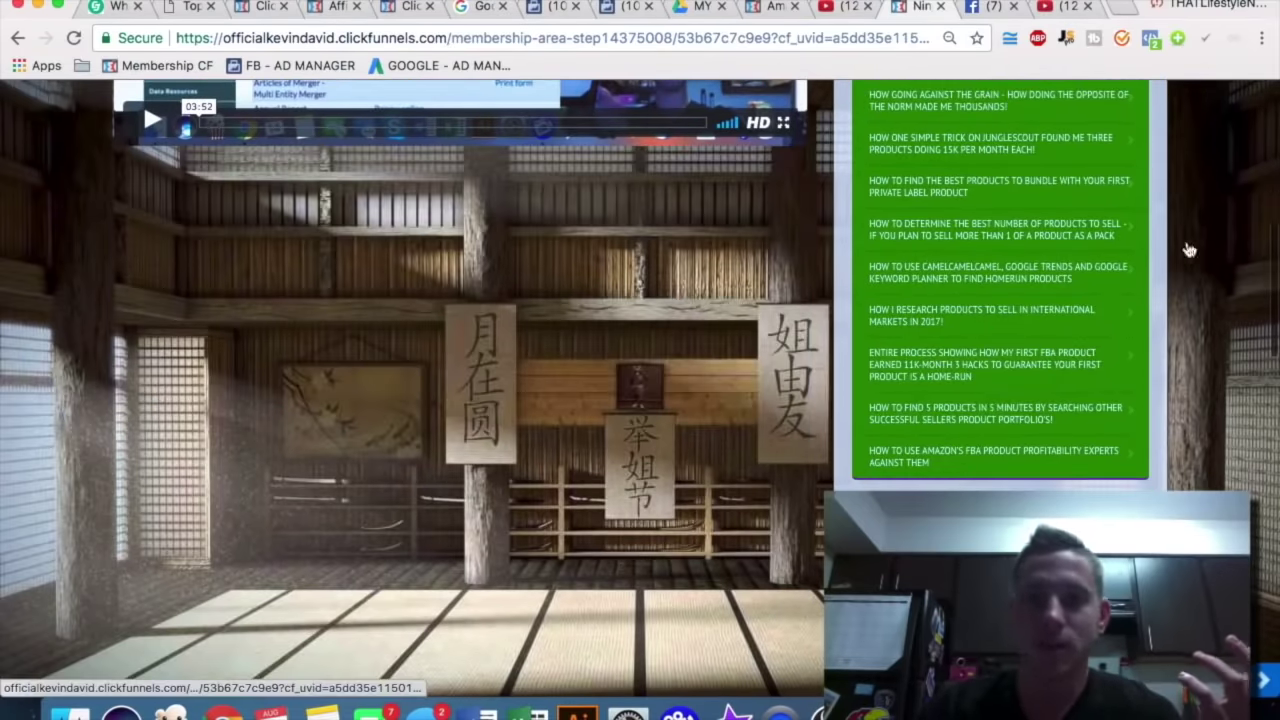
{"action": "scroll", "coordinate": [943, 158], "scroll_direction": "down", "scroll_amount": 4}
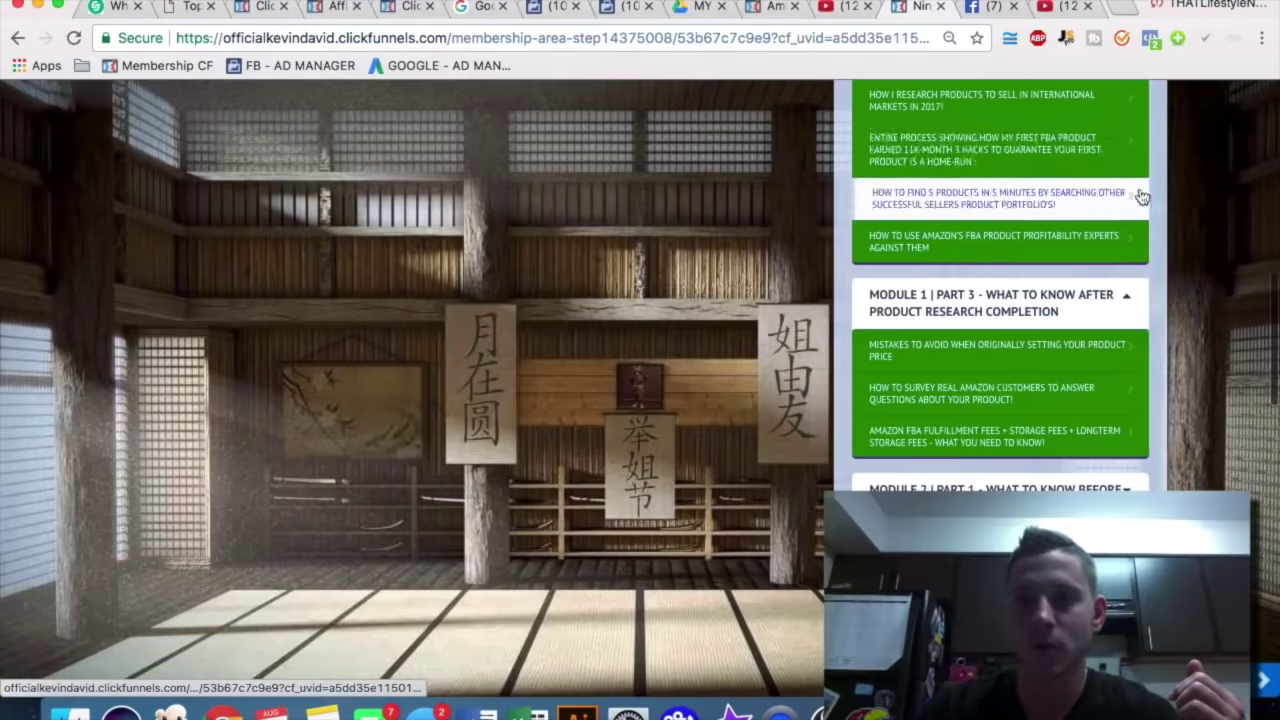
{"action": "scroll", "coordinate": [1137, 188], "scroll_direction": "up", "scroll_amount": 8}
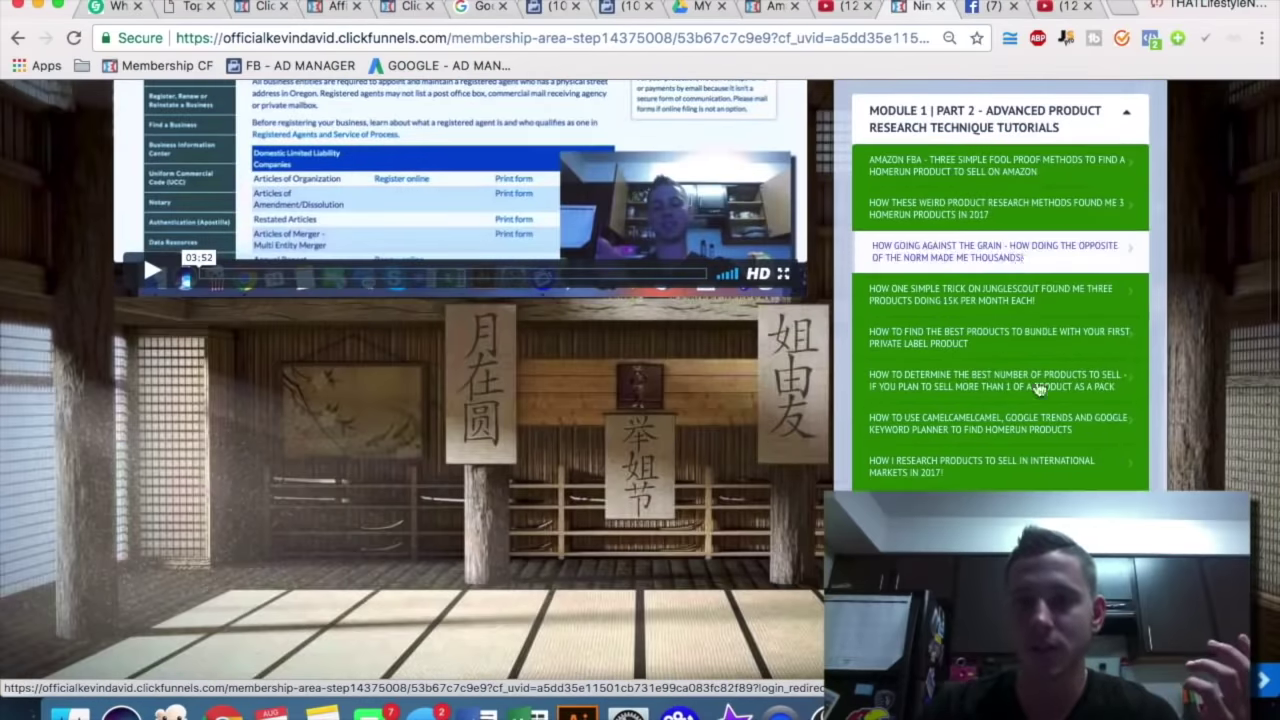
{"action": "scroll", "coordinate": [1191, 398], "scroll_direction": "down", "scroll_amount": 7}
{"action": "scroll", "coordinate": [1191, 398], "scroll_direction": "down", "scroll_amount": 1}
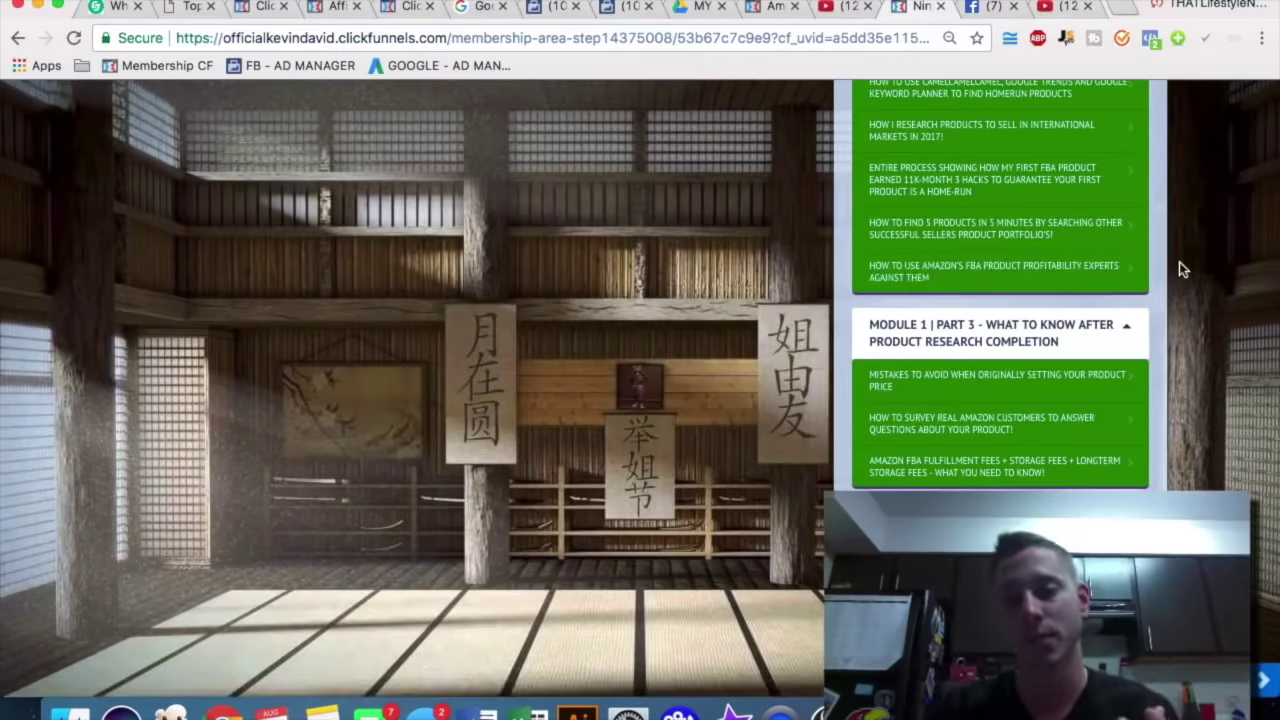
{"action": "scroll", "coordinate": [1179, 262], "scroll_direction": "up", "scroll_amount": 1}
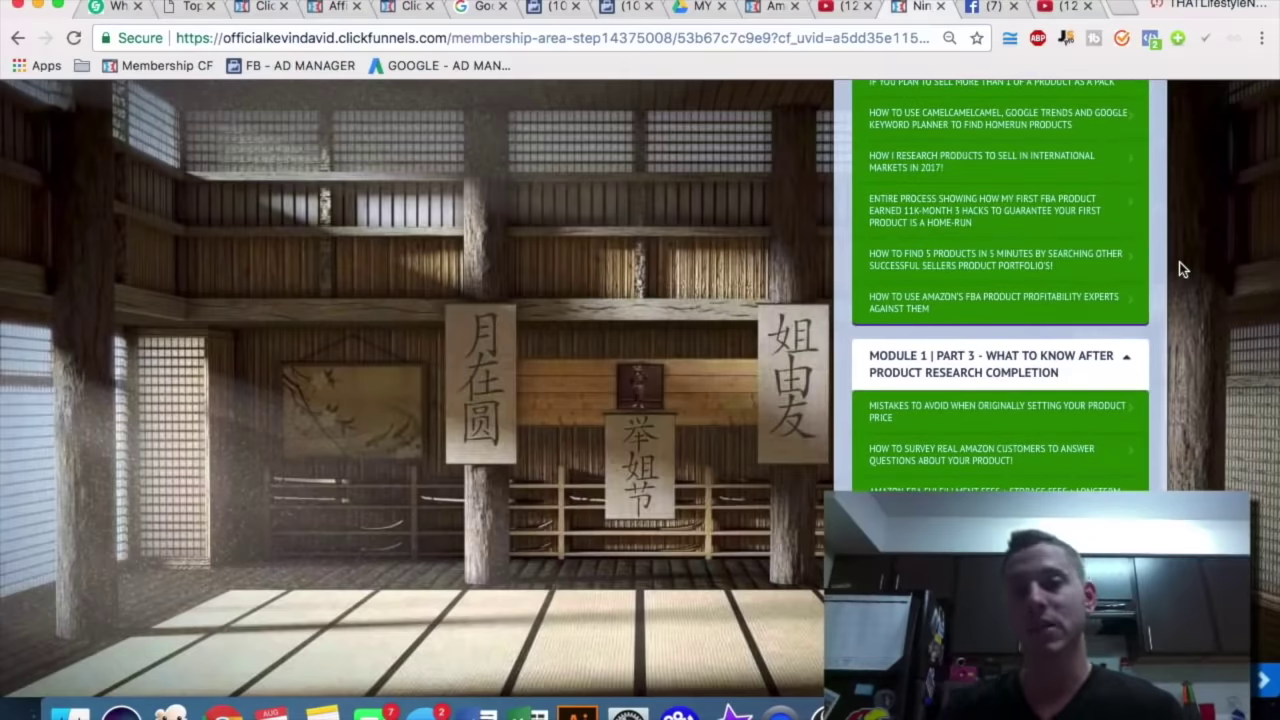
{"action": "scroll", "coordinate": [1180, 265], "scroll_direction": "up", "scroll_amount": 4}
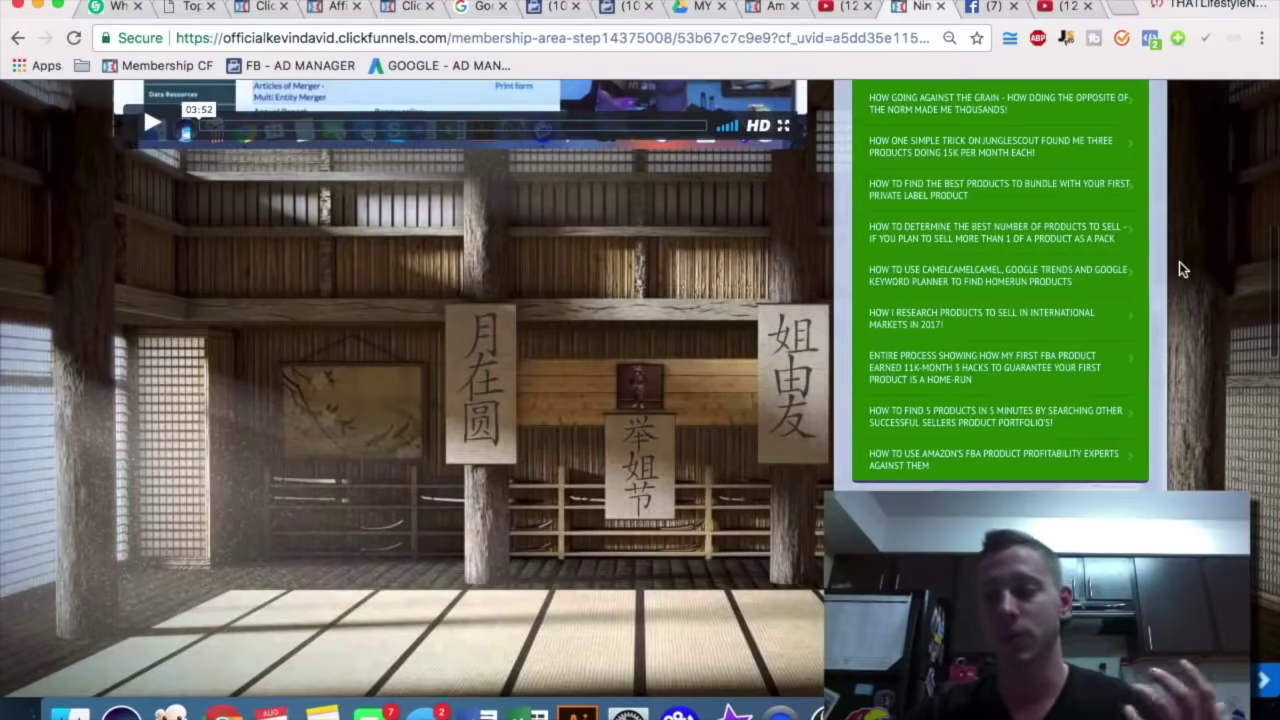
{"action": "scroll", "coordinate": [1179, 262], "scroll_direction": "up", "scroll_amount": 1}
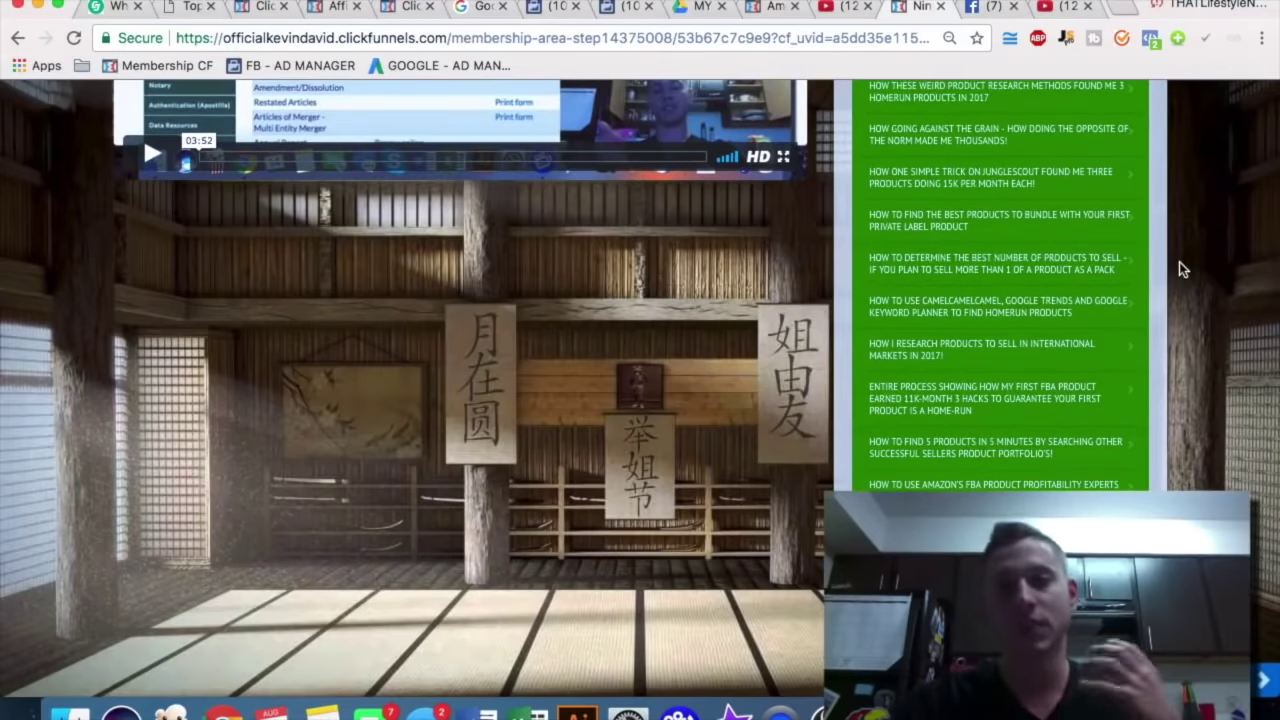
{"action": "scroll", "coordinate": [1179, 262], "scroll_direction": "up", "scroll_amount": 1}
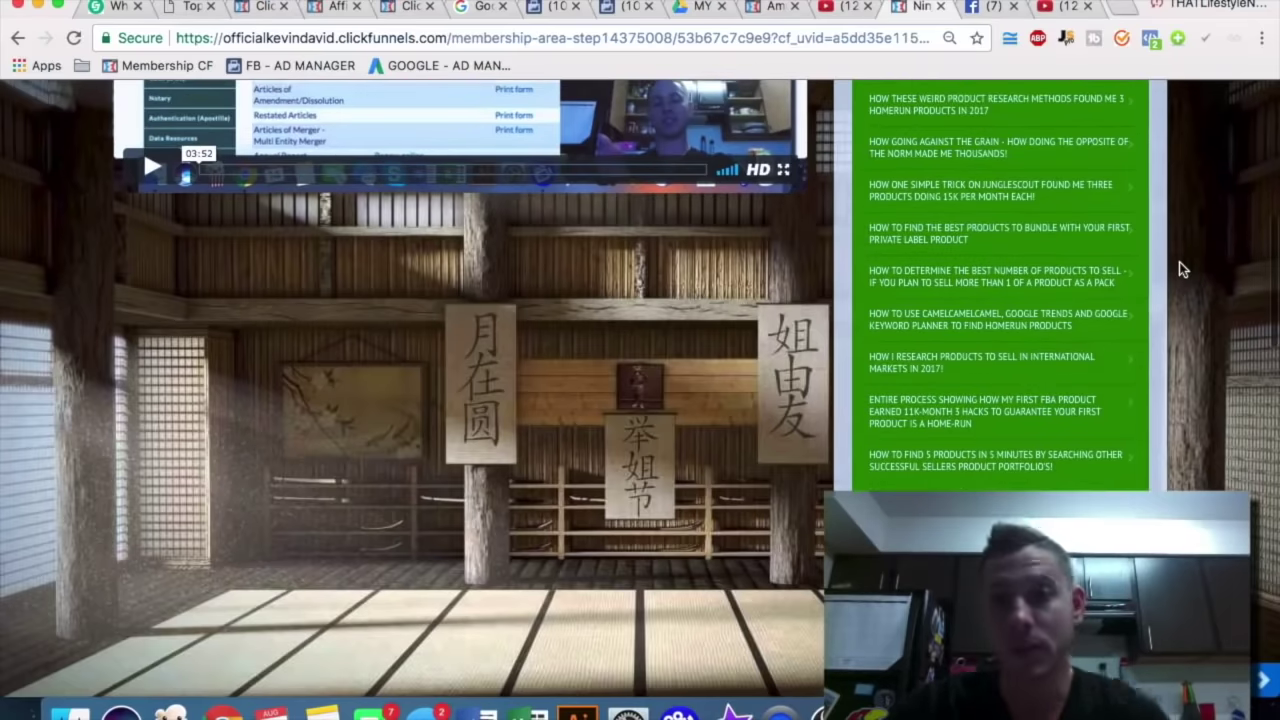
{"action": "scroll", "coordinate": [1179, 262], "scroll_direction": "up", "scroll_amount": 2}
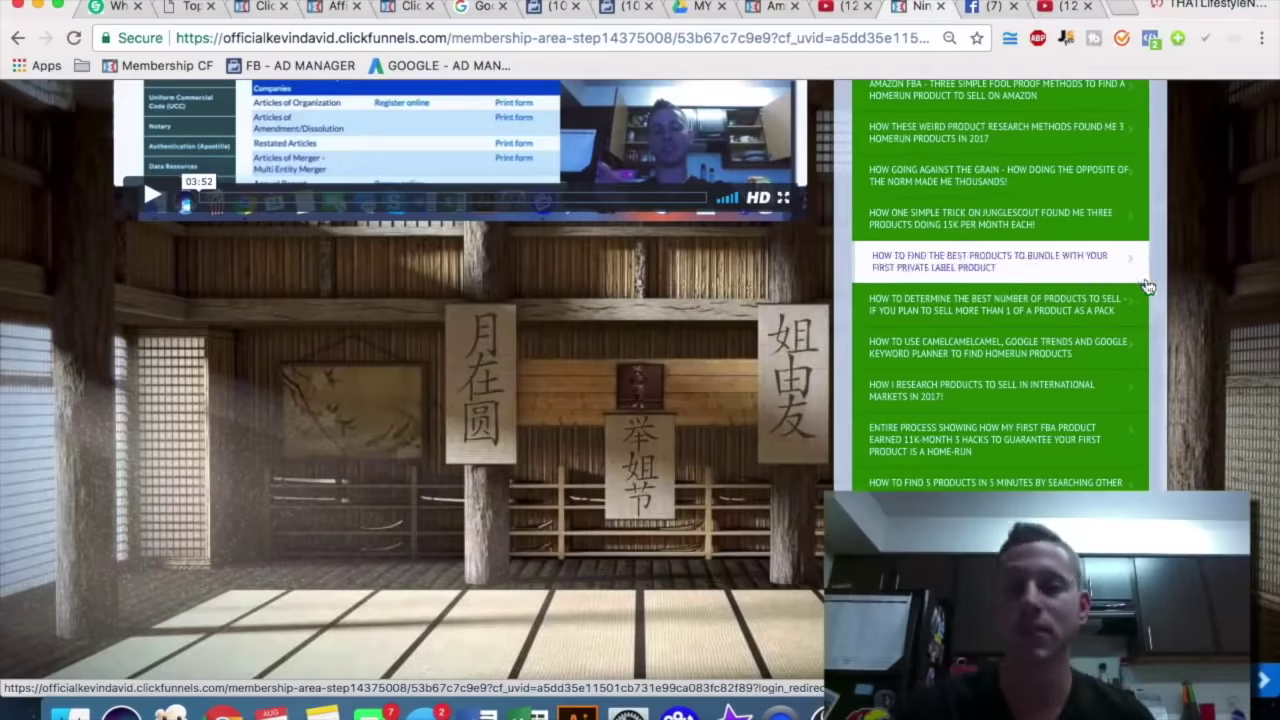
{"action": "scroll", "coordinate": [1147, 287], "scroll_direction": "down", "scroll_amount": 5}
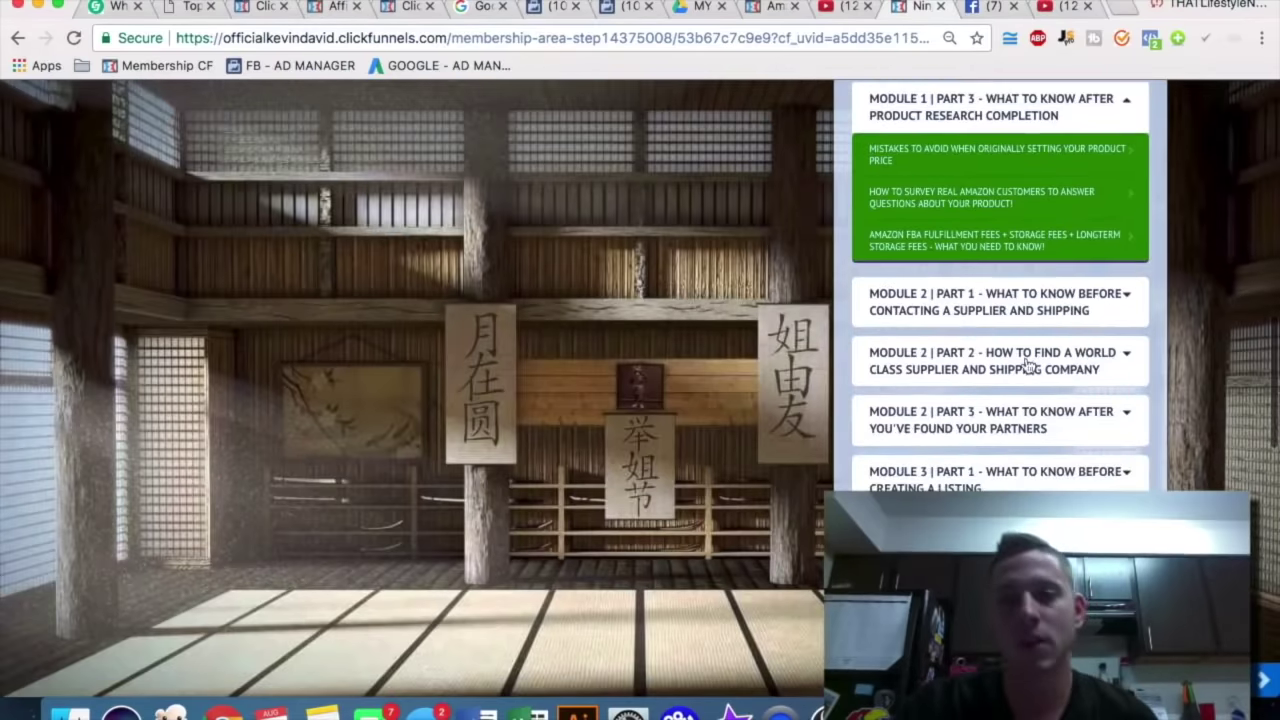